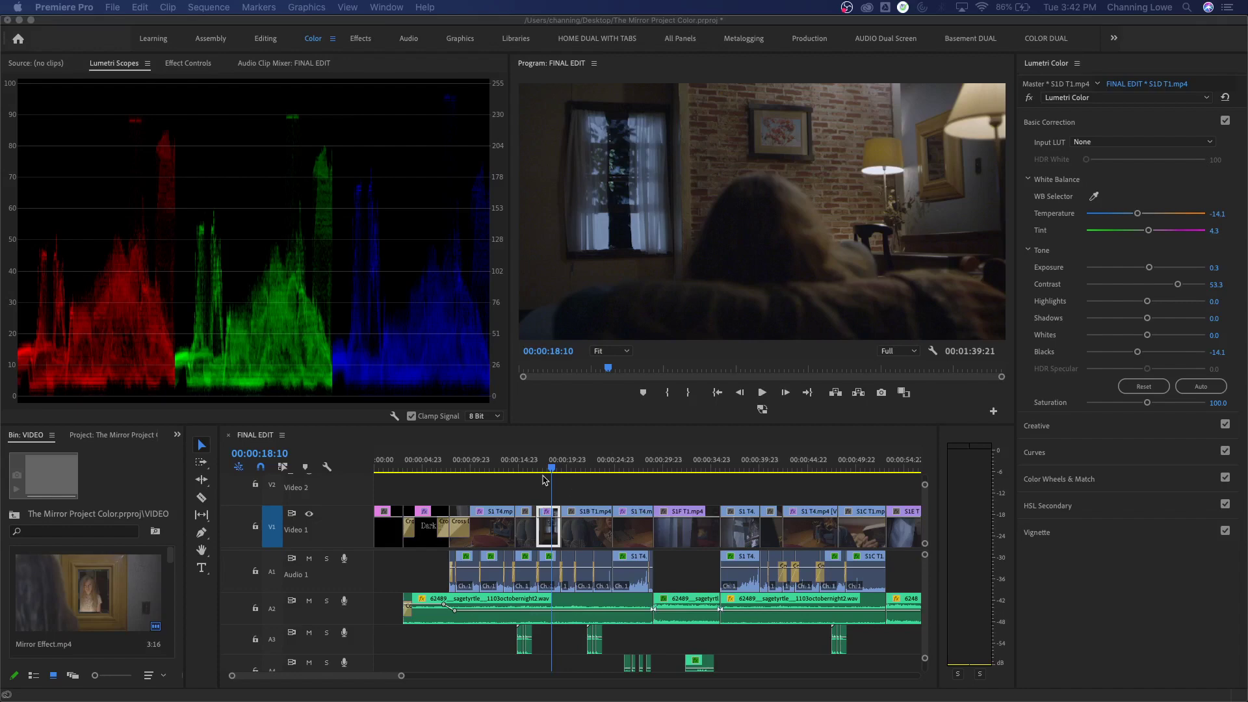
Show the Waveform (Luma), Vectorscope YUV and Parade (RGB) scopes together, with the parade placed after the other two.
right_click(245, 228)
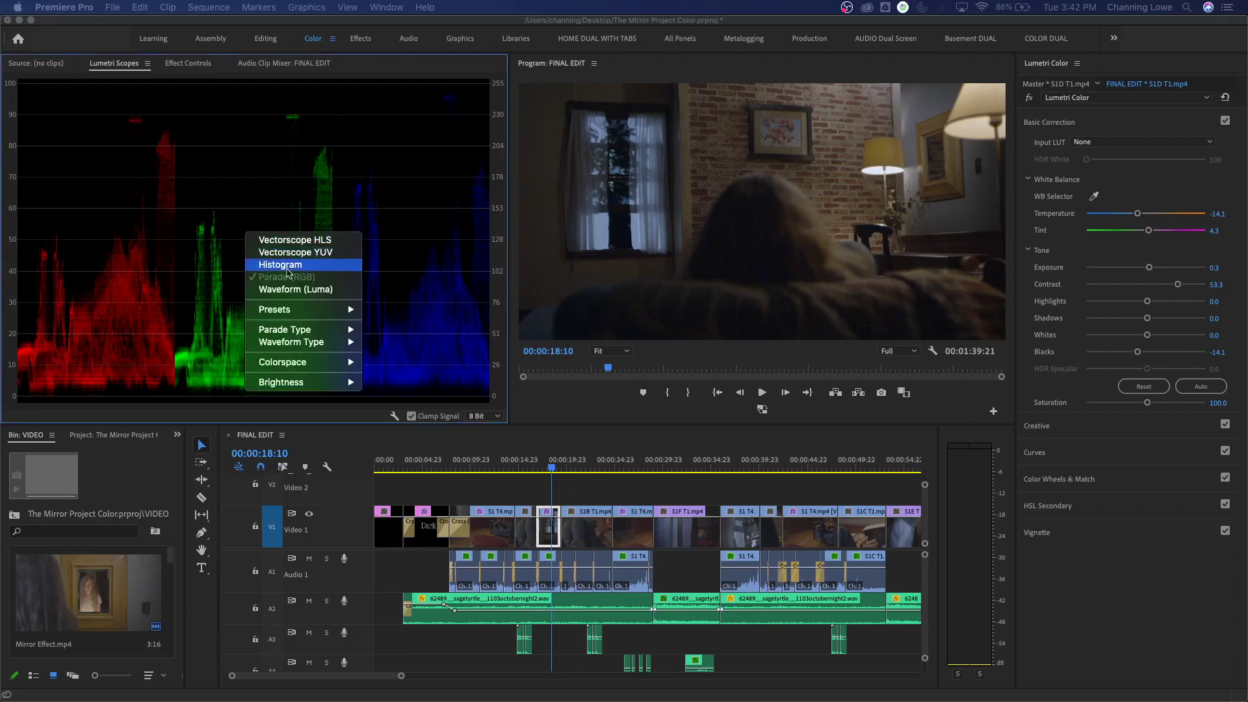
click(292, 286)
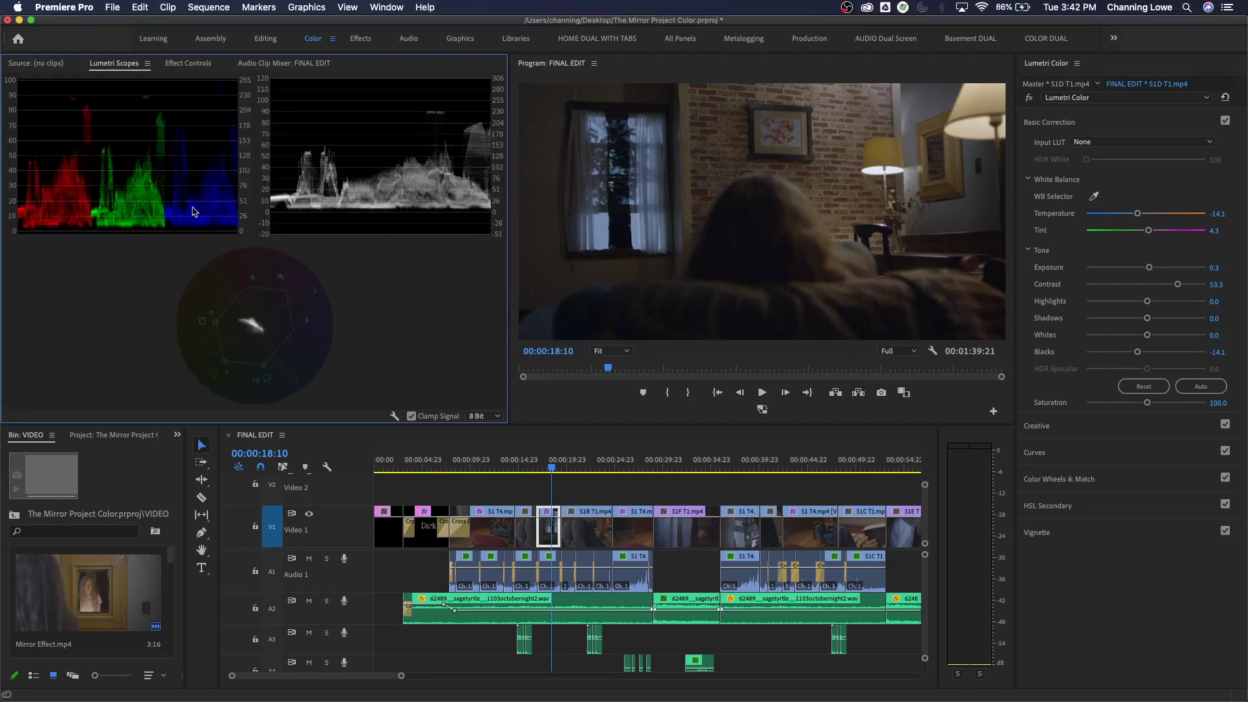
right_click(173, 208)
click(201, 250)
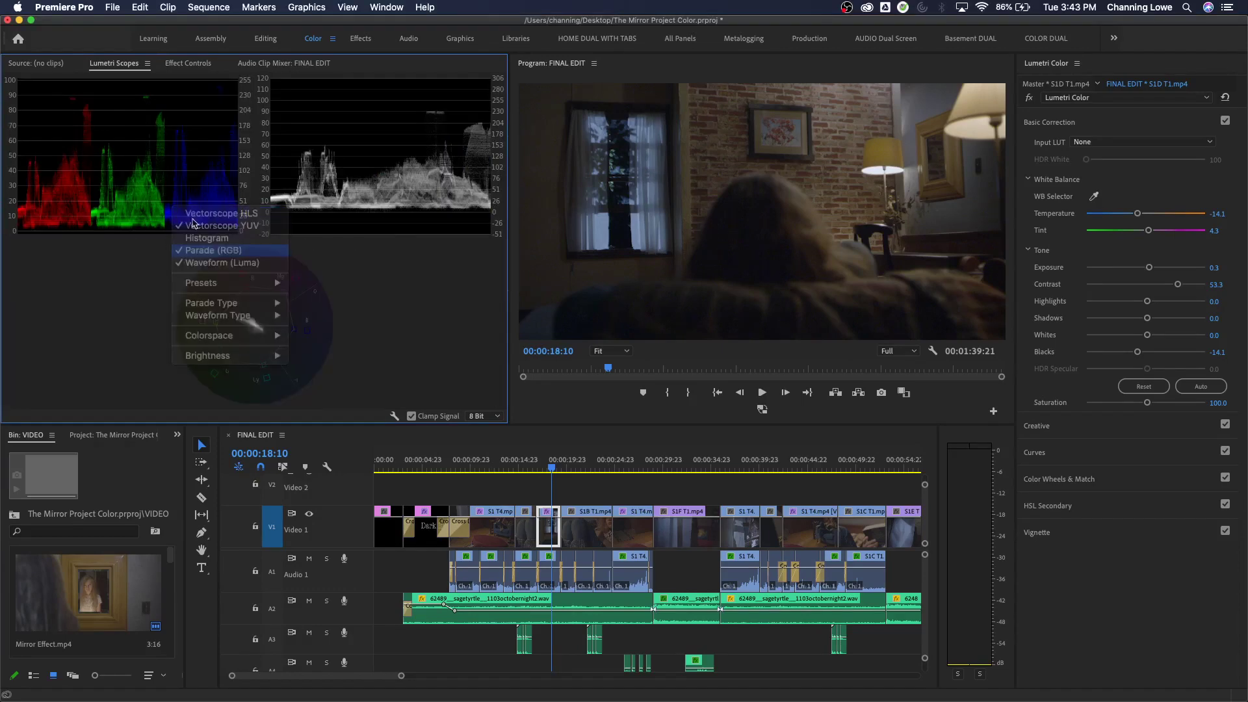
right_click(176, 205)
click(206, 249)
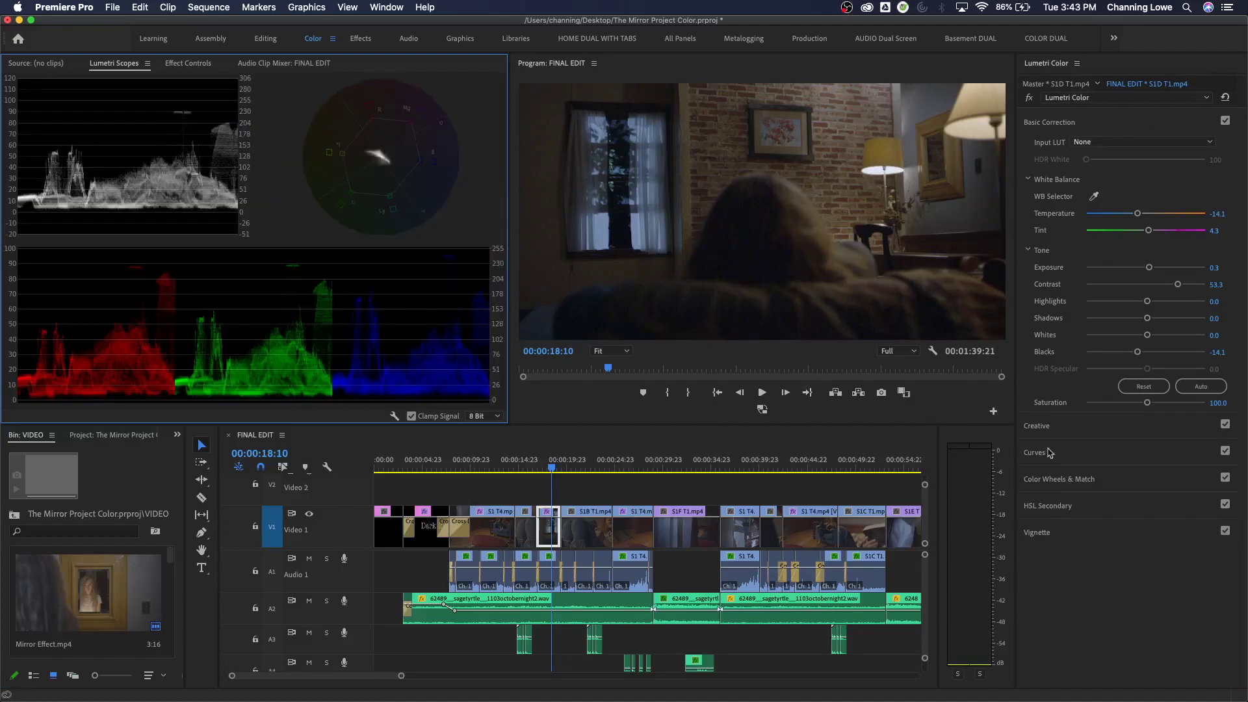
Switch to the Editing workspace and back to Color, and look through the list of available workspaces.
click(263, 39)
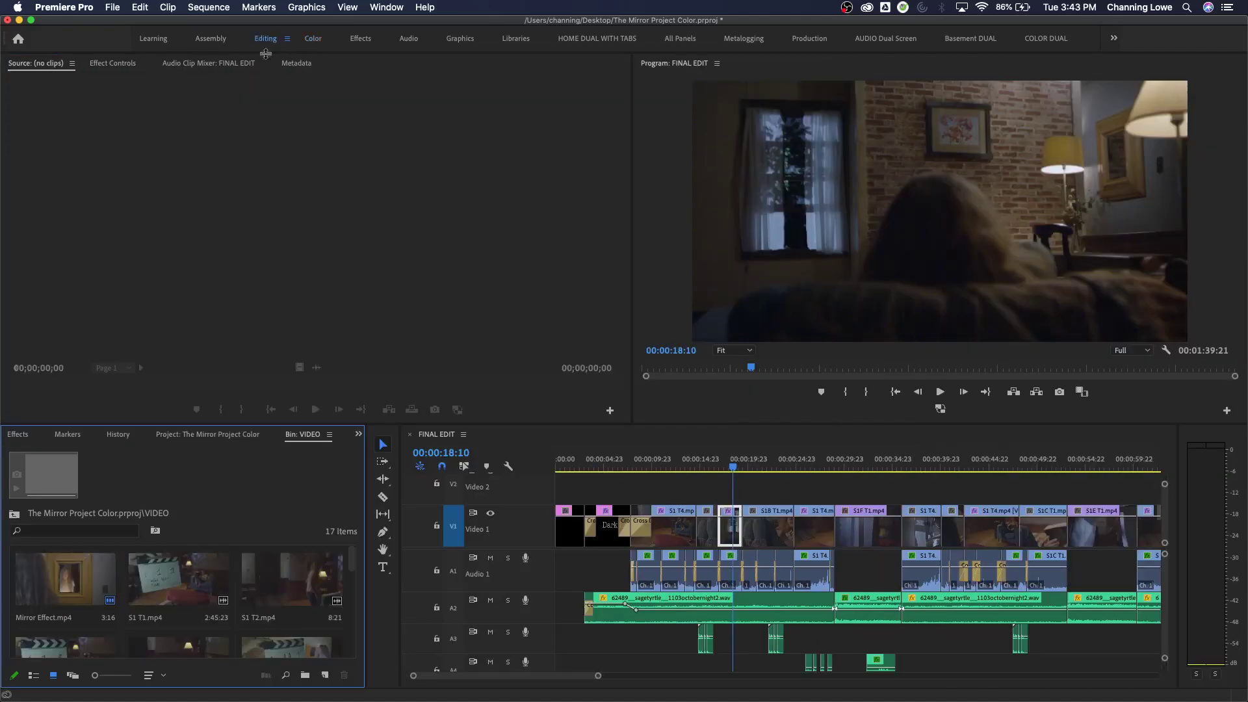
click(316, 41)
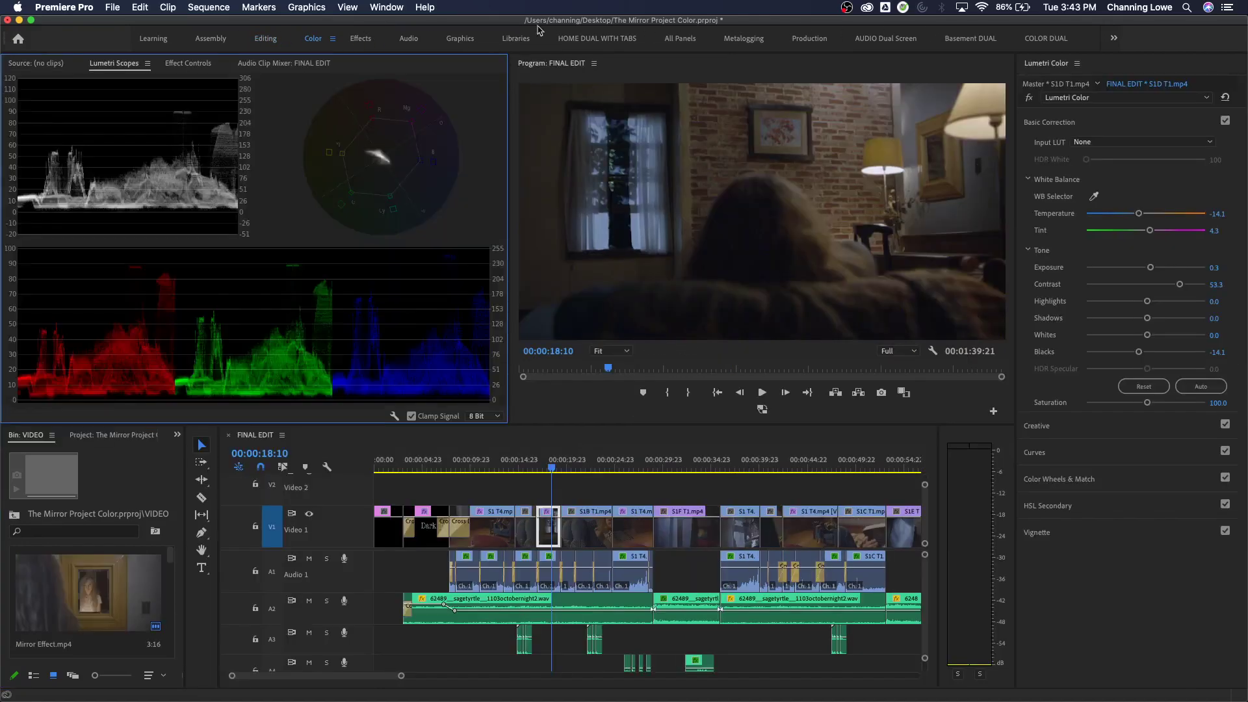
click(402, 8)
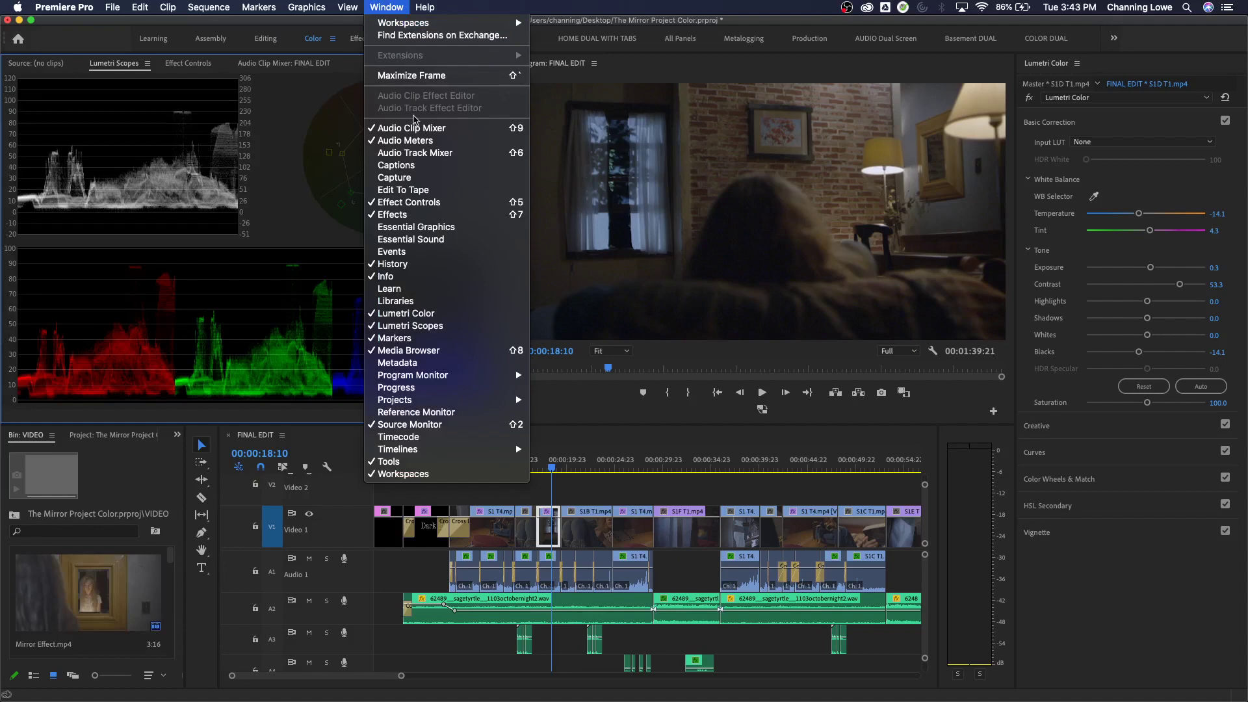
mouse_move(441, 26)
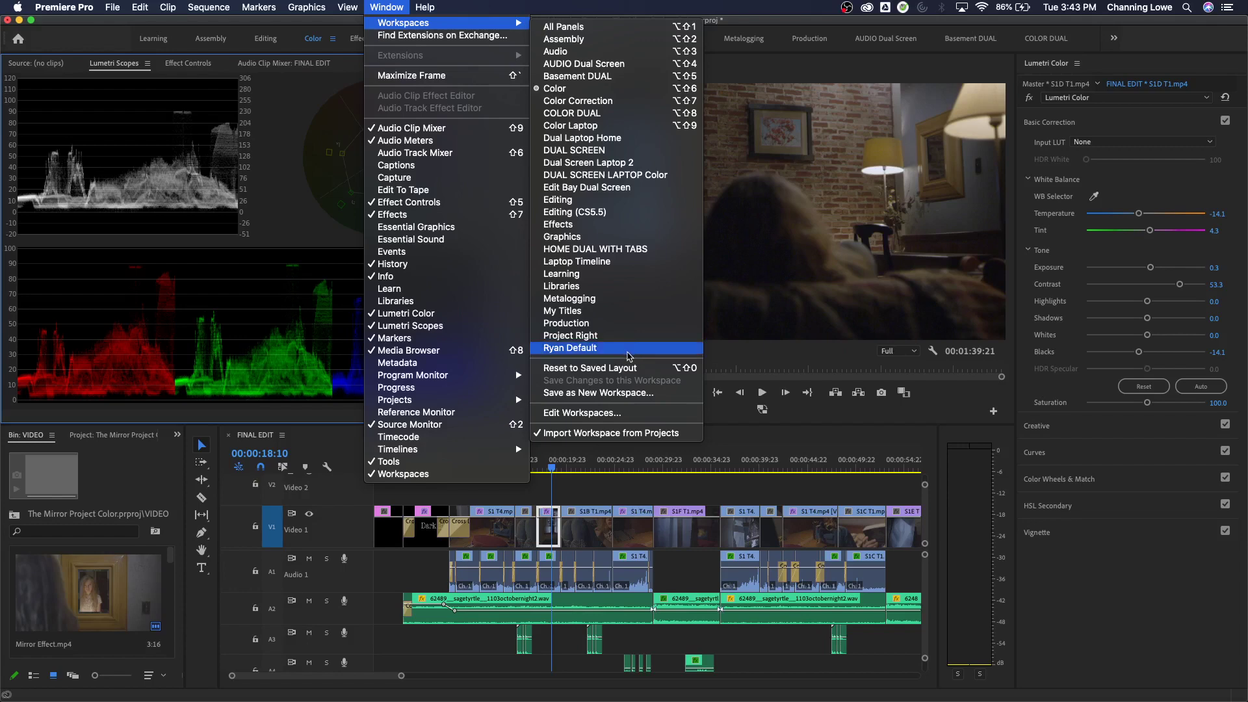
click(628, 351)
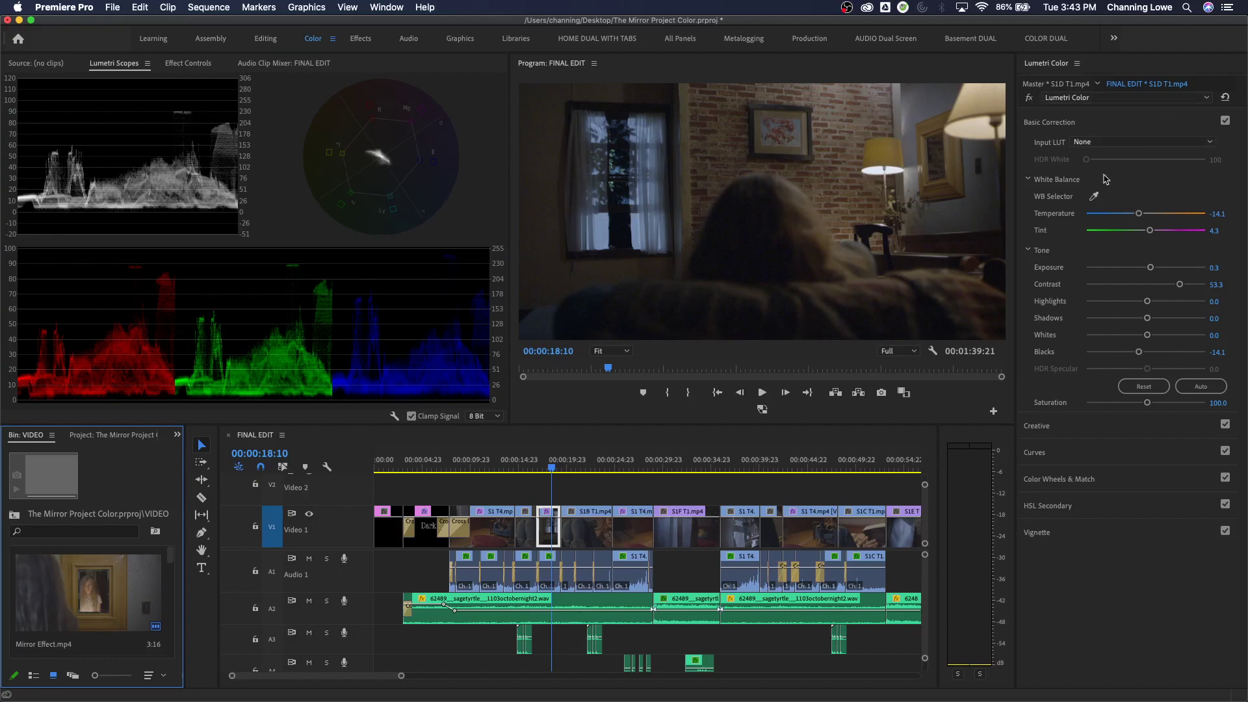
Reset all Lumetri Color adjustments on the S1D T1.mp4 clip to their defaults.
click(1226, 99)
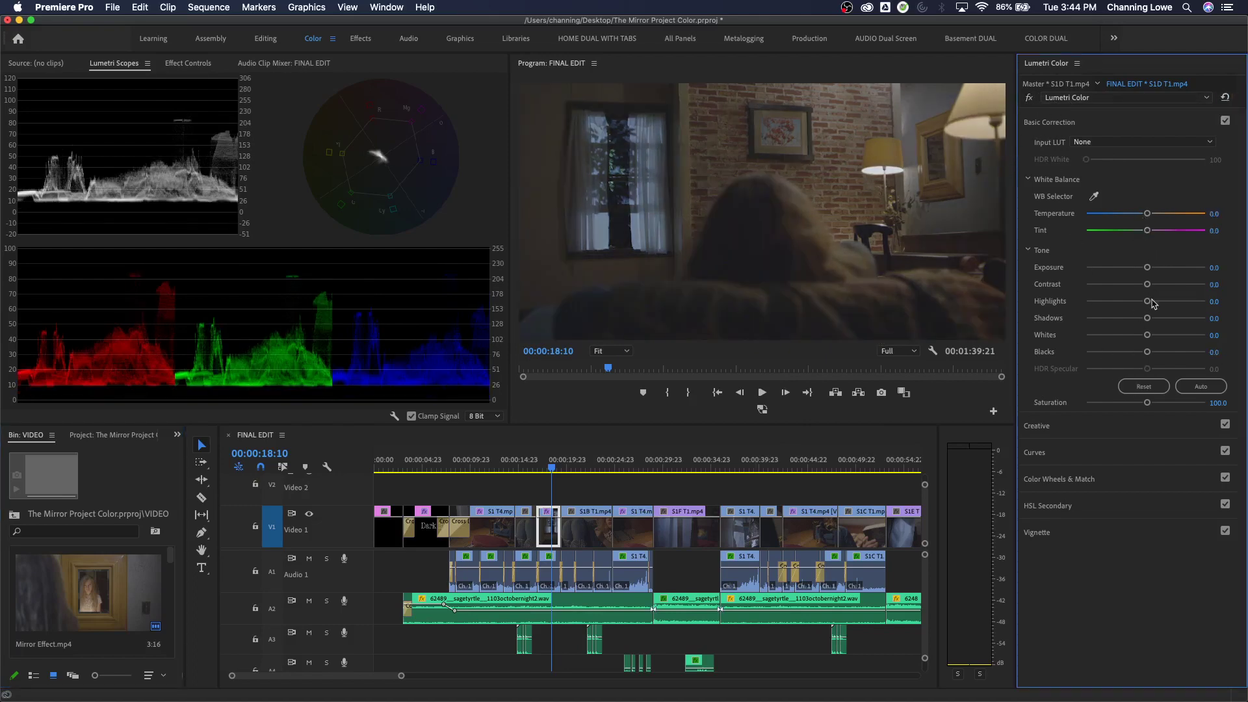
key(super+z)
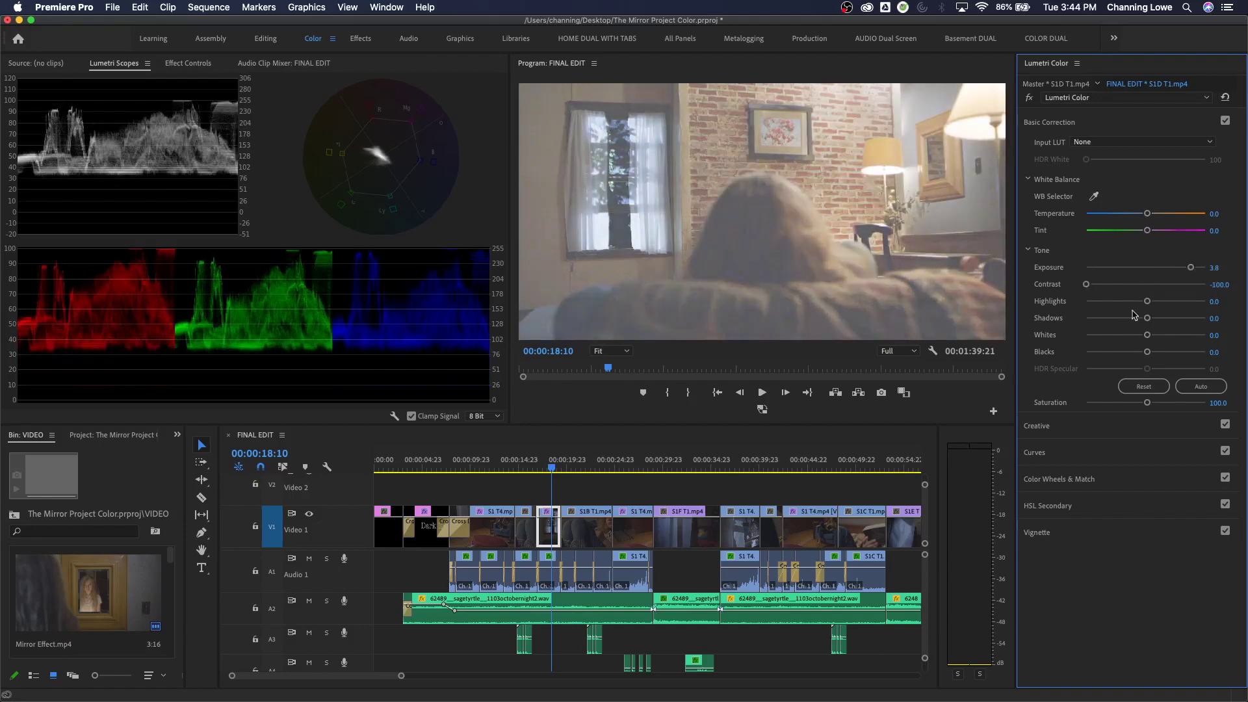
click(1226, 99)
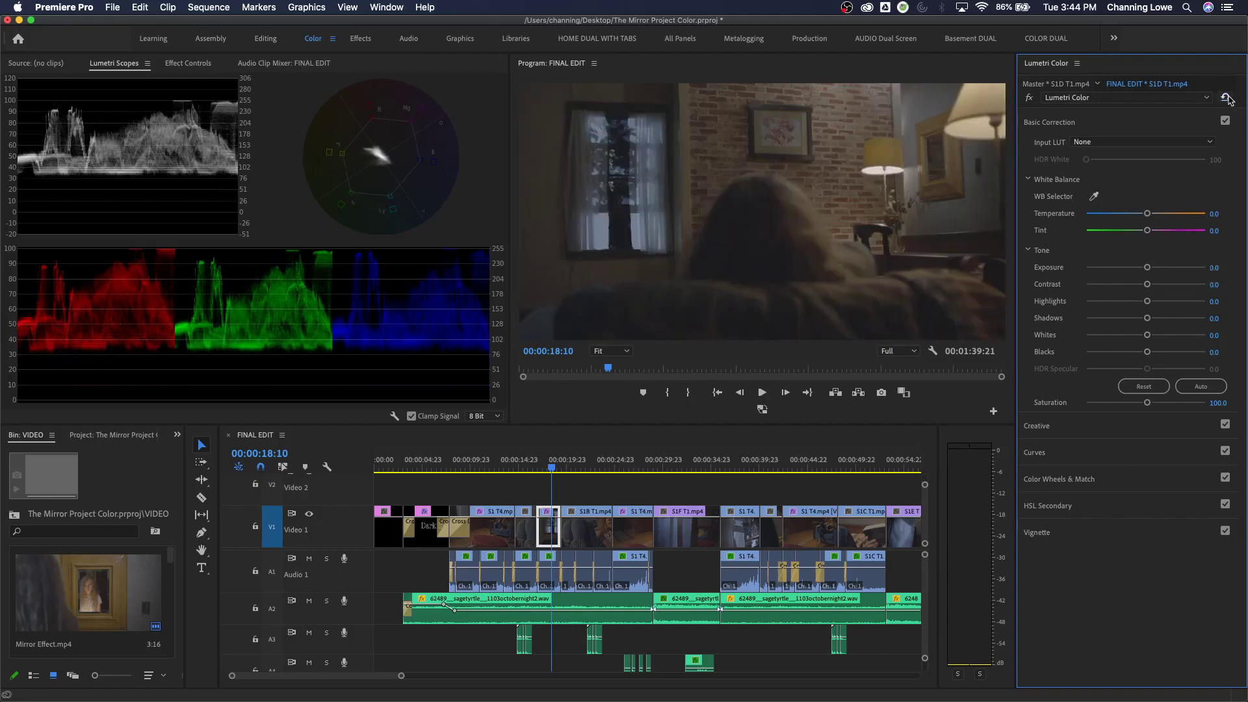
Examine the Basic Correction, Creative, Curves, Color Wheels & Match, HSL Secondary and Vignette sections of Lumetri Color one by one.
click(1051, 125)
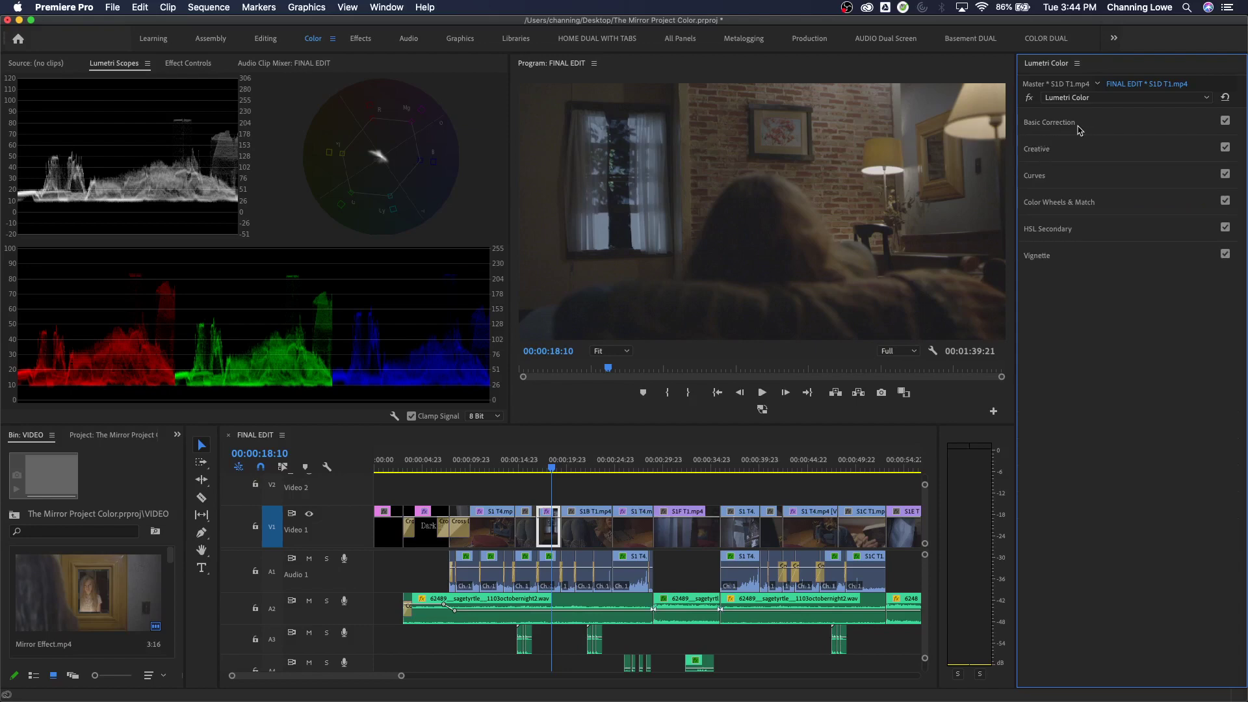
click(1079, 127)
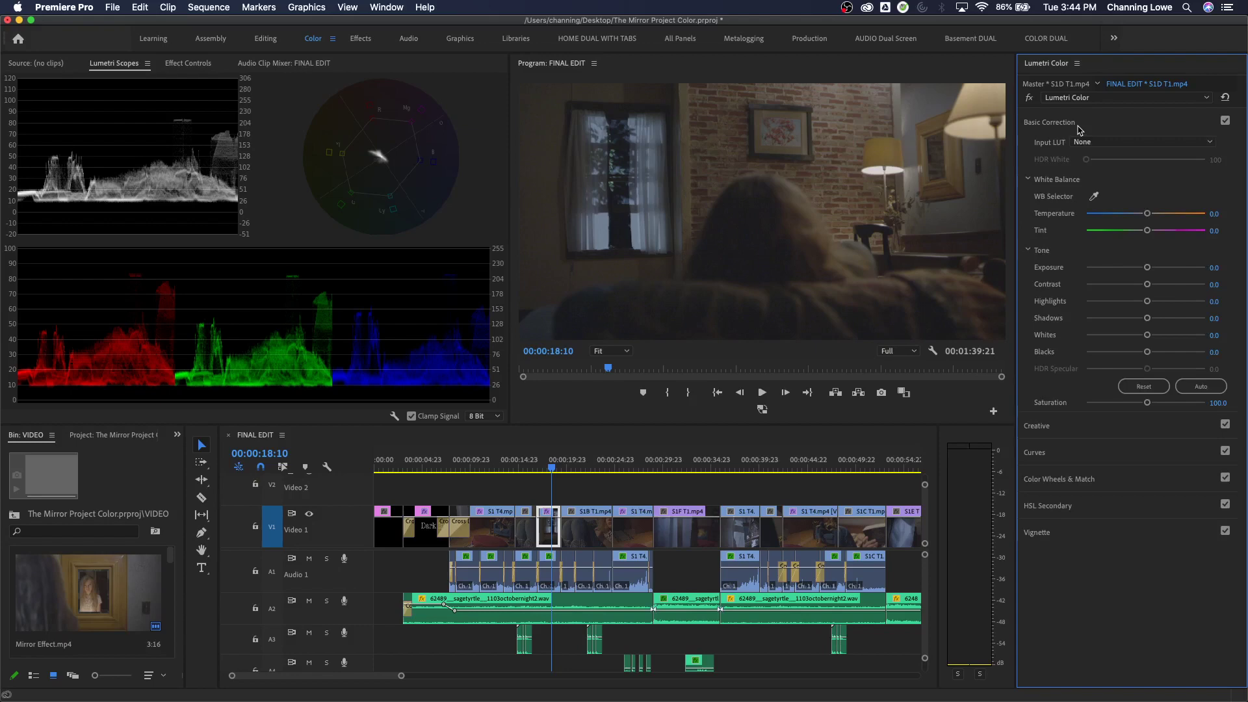
click(1078, 127)
click(1075, 149)
click(1076, 149)
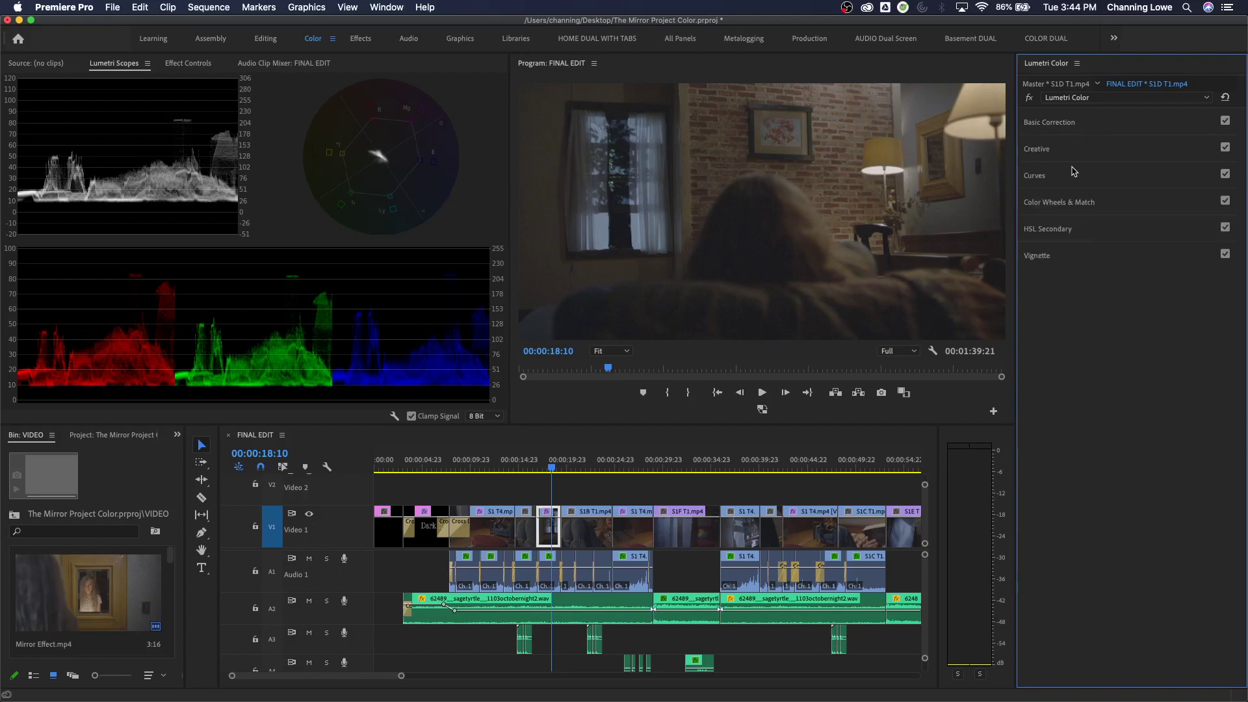
click(1073, 172)
click(1076, 174)
click(1080, 201)
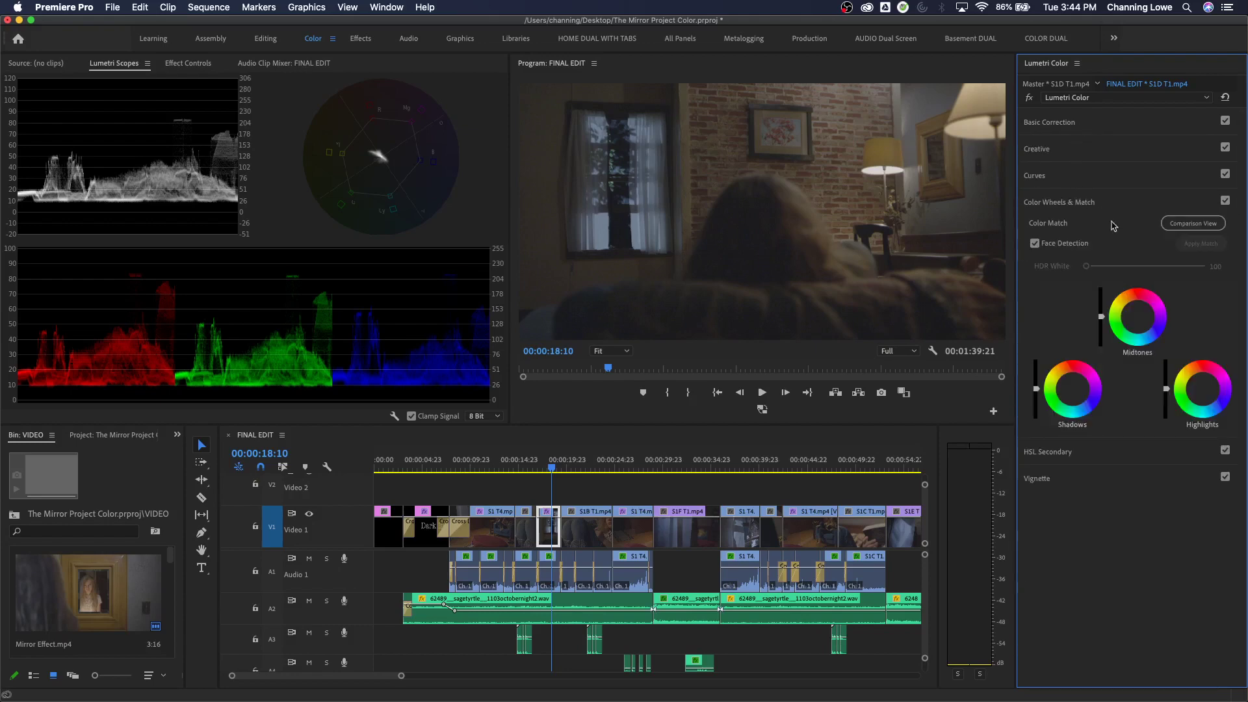
click(1108, 206)
click(1090, 237)
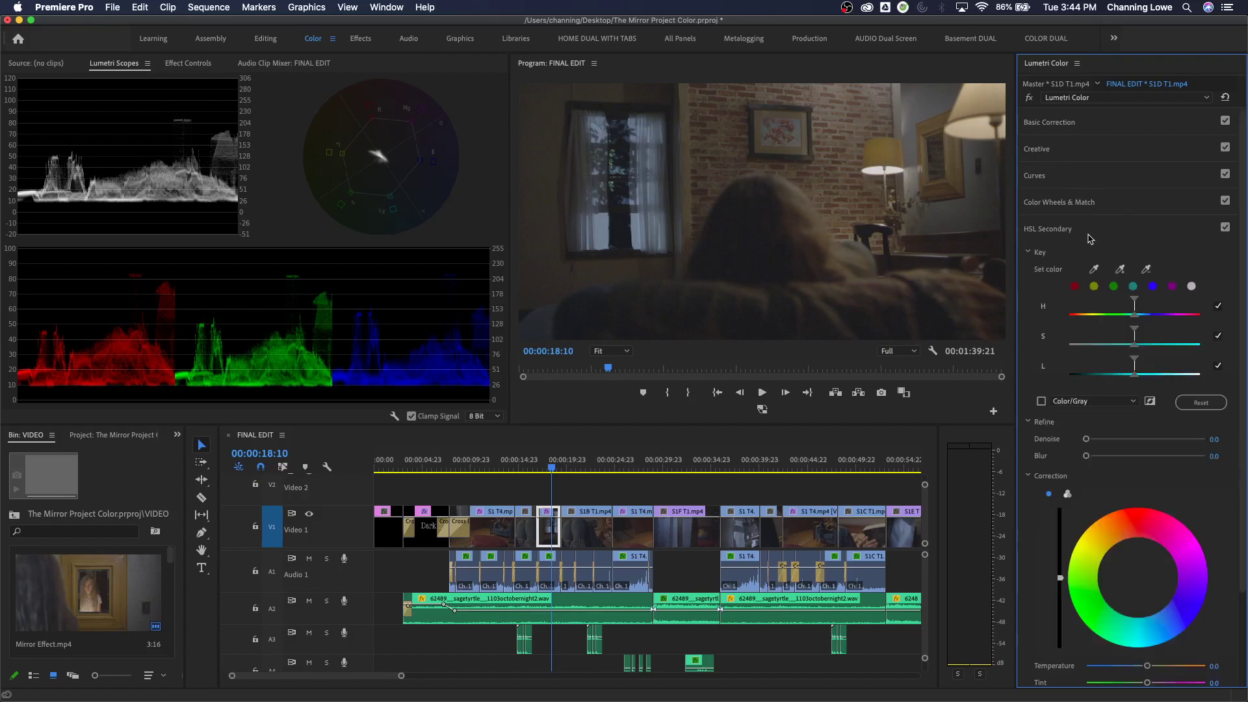
click(1083, 237)
click(1083, 255)
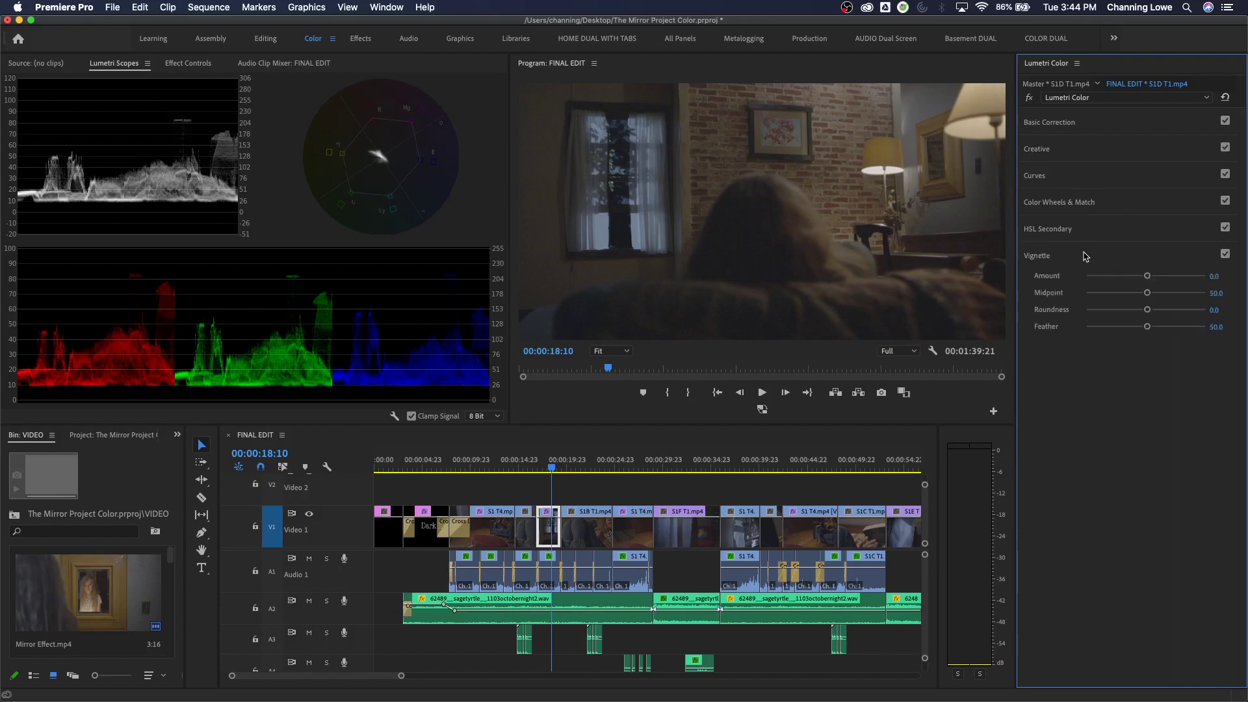
click(1084, 255)
click(1082, 123)
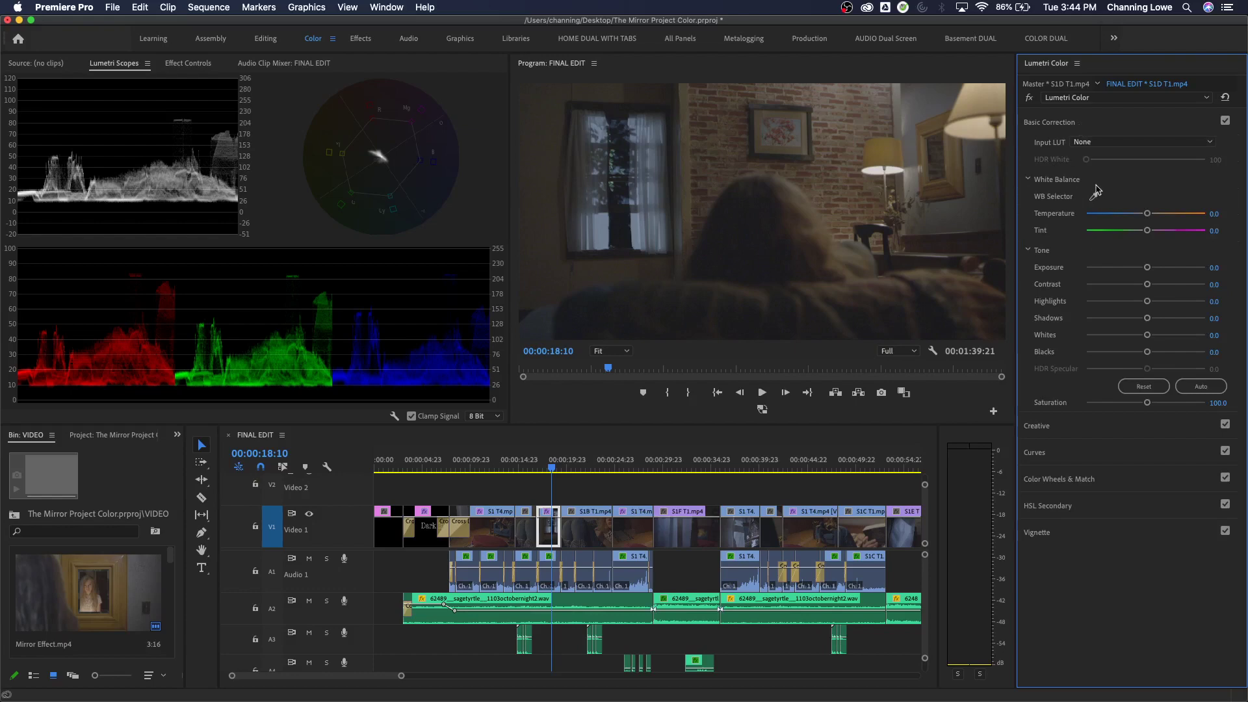
click(1072, 123)
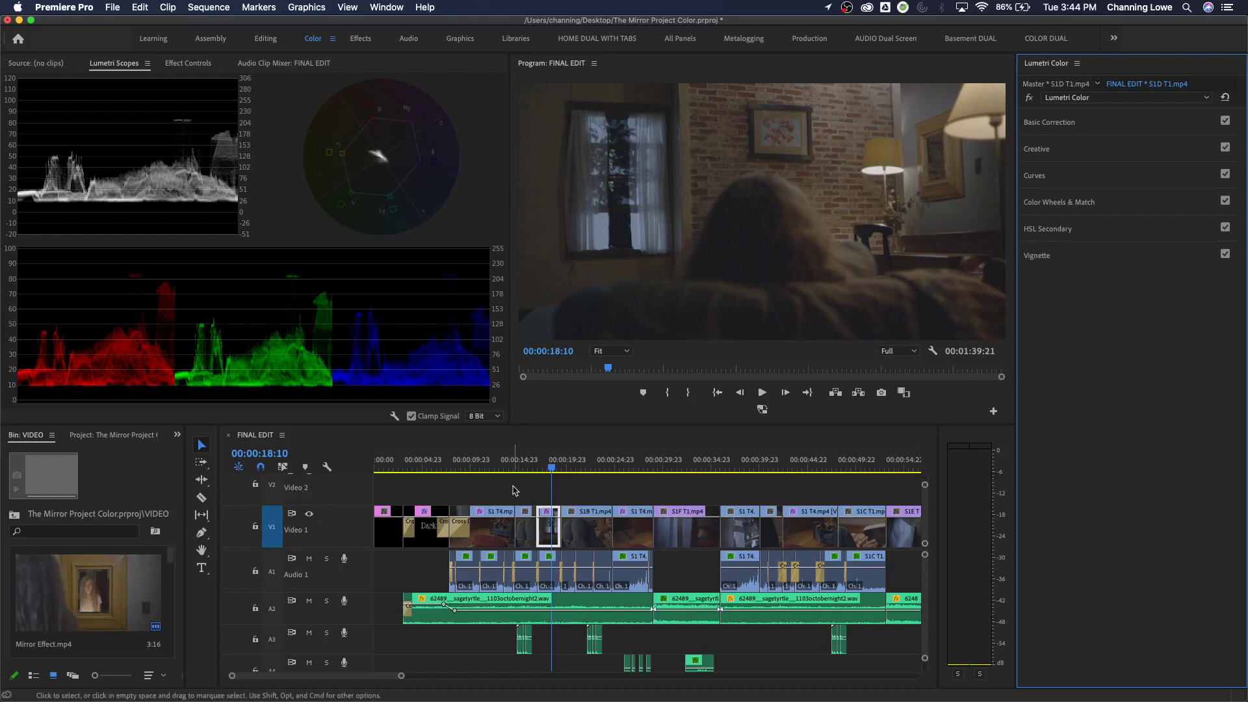
Move the playhead to 00:00:20:10 on the S1B T1.mp4 clip and expand its Basic Correction settings.
click(461, 442)
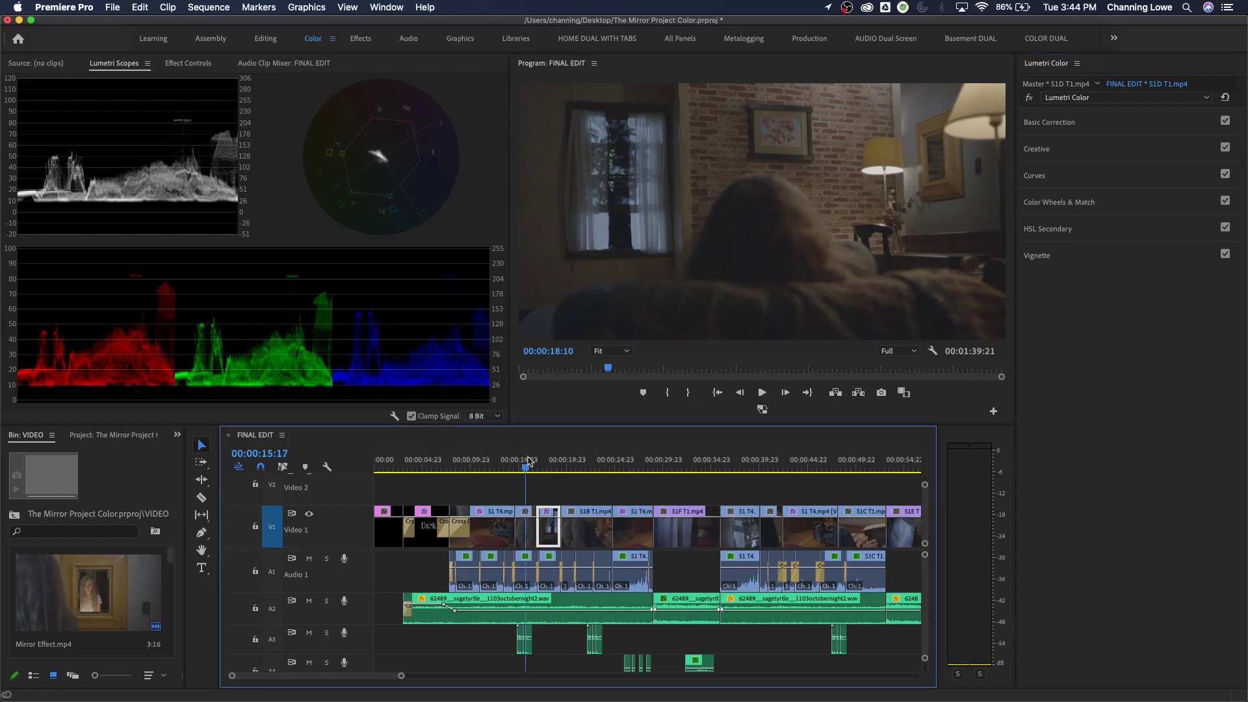
click(566, 462)
drag(566, 463, 574, 463)
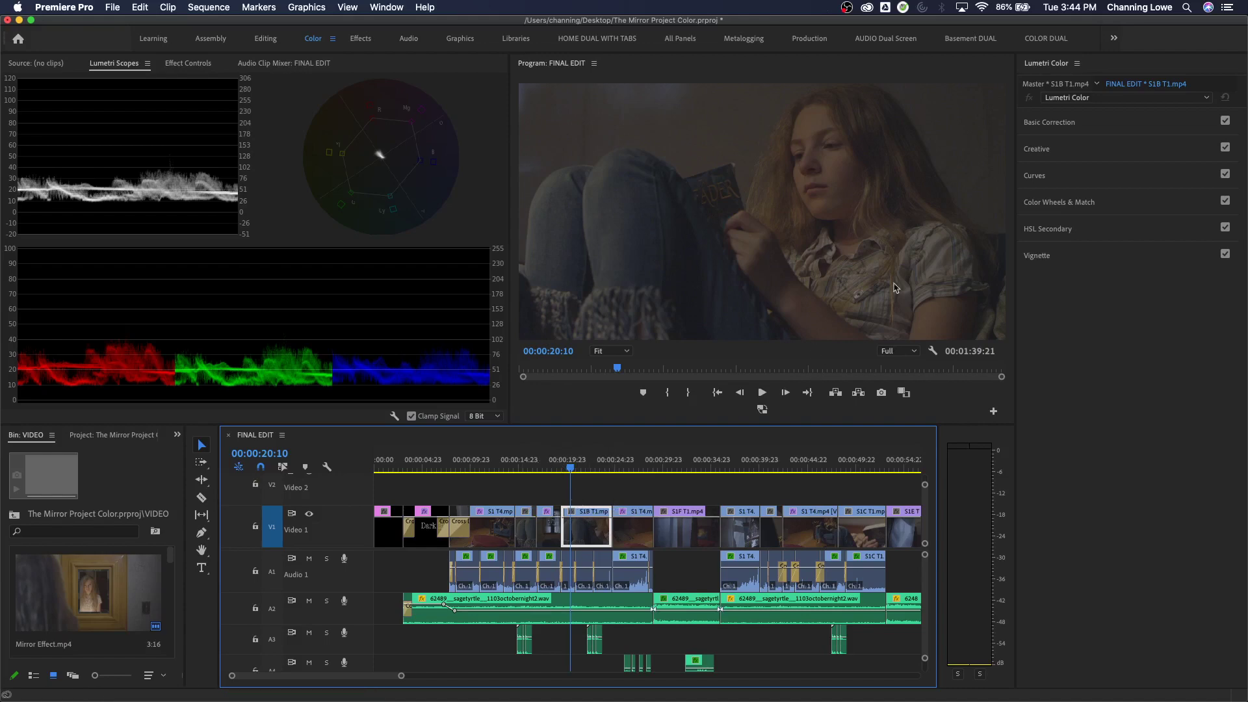
click(1074, 124)
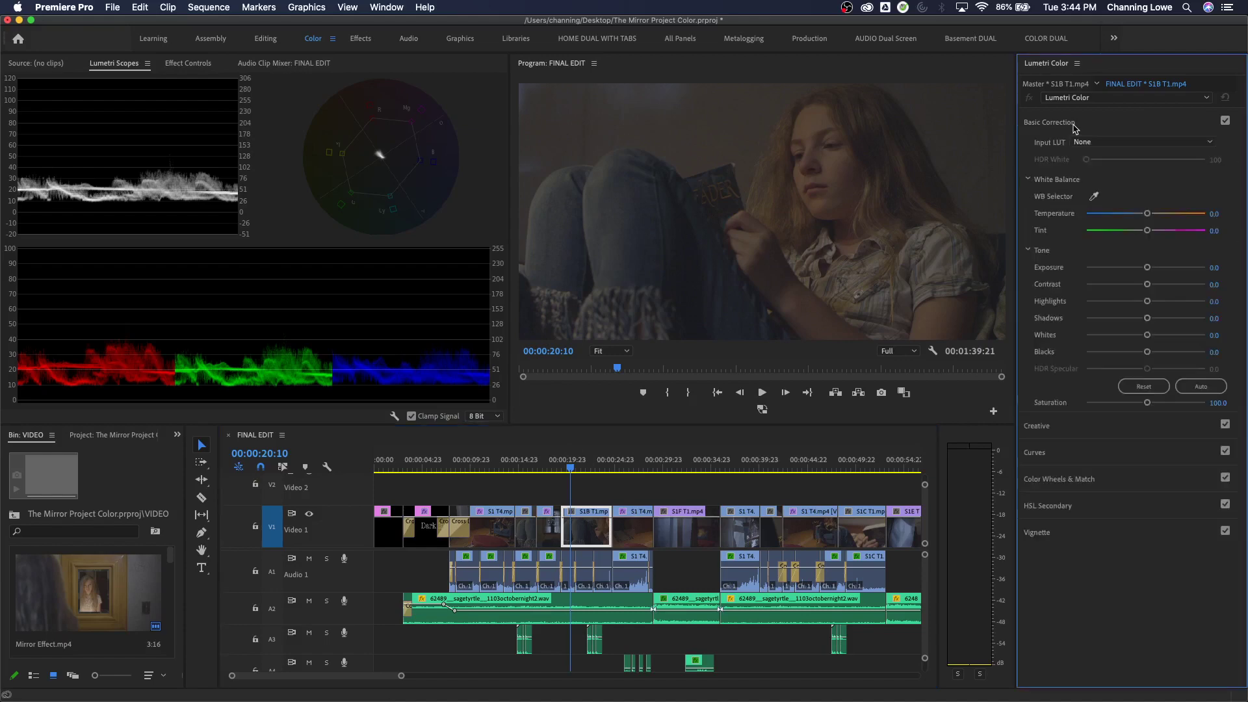
Try an exposure of 2.9 on the S1B T1.mp4 clip and undo the change.
drag(1153, 272, 1186, 272)
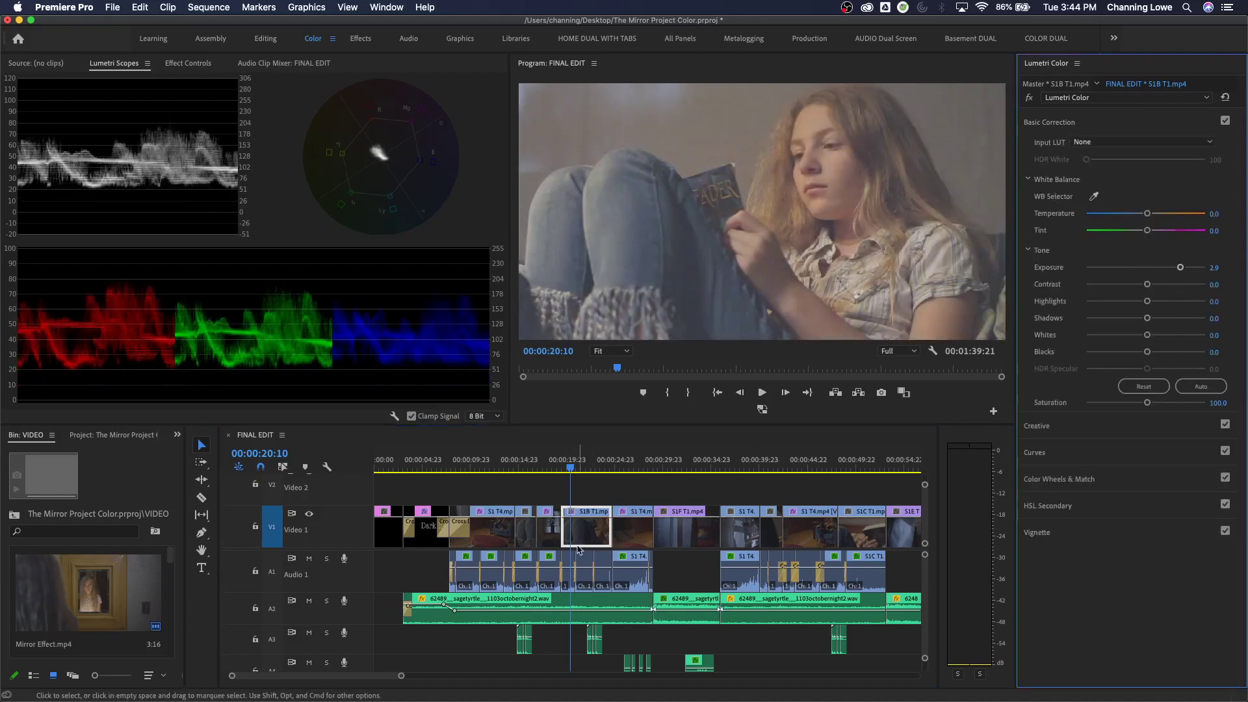
key(super+z)
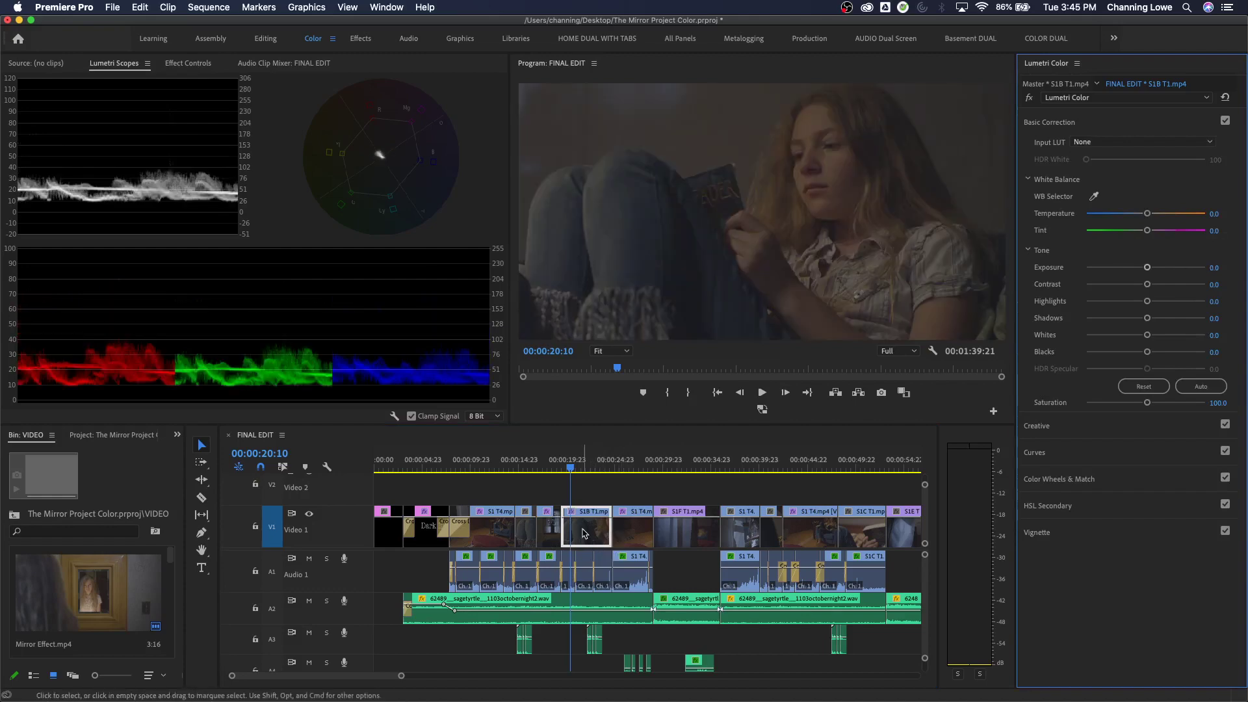
Delete the Lumetri Color effect from the S1B T1.mp4 clip.
key(=)
key(=)
key(=)
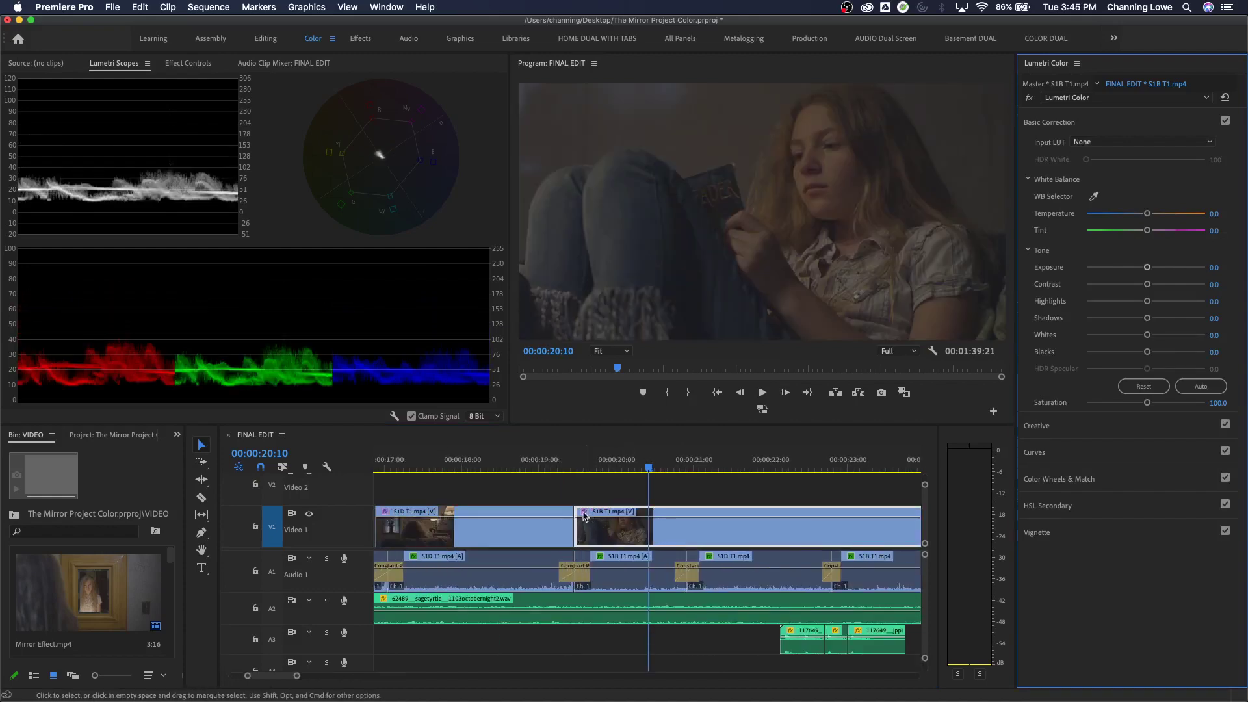
click(605, 497)
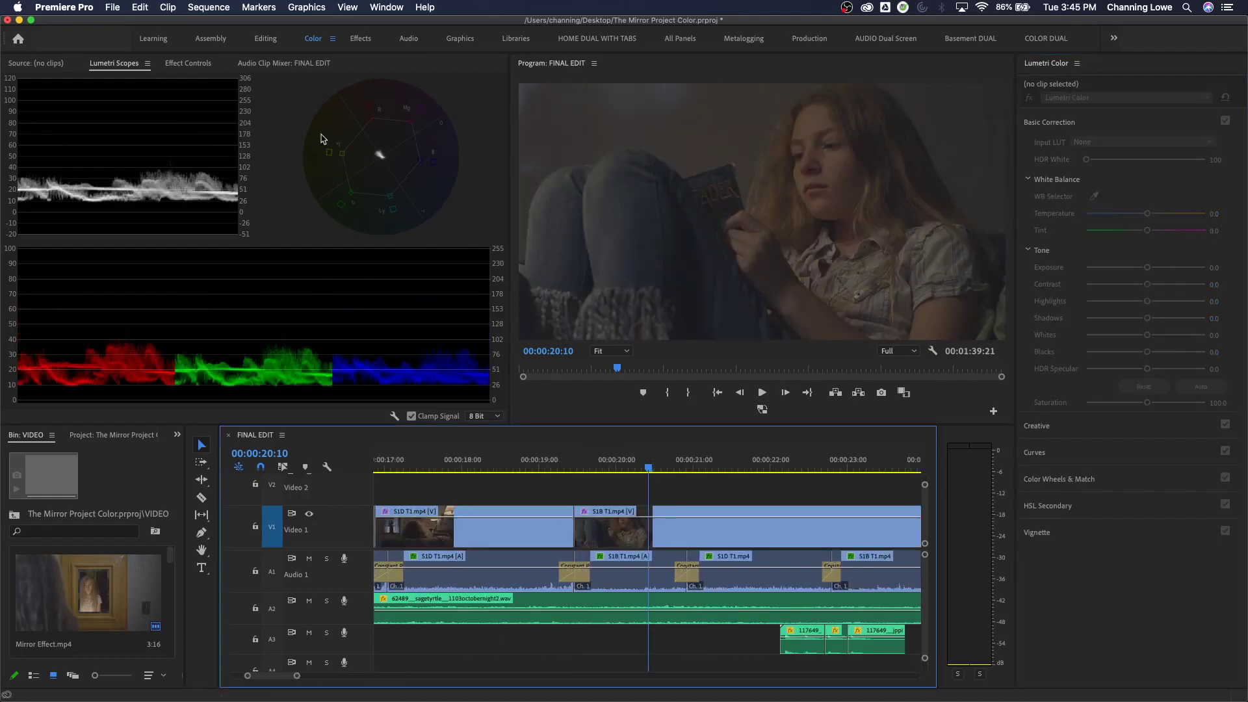
key(d)
click(73, 309)
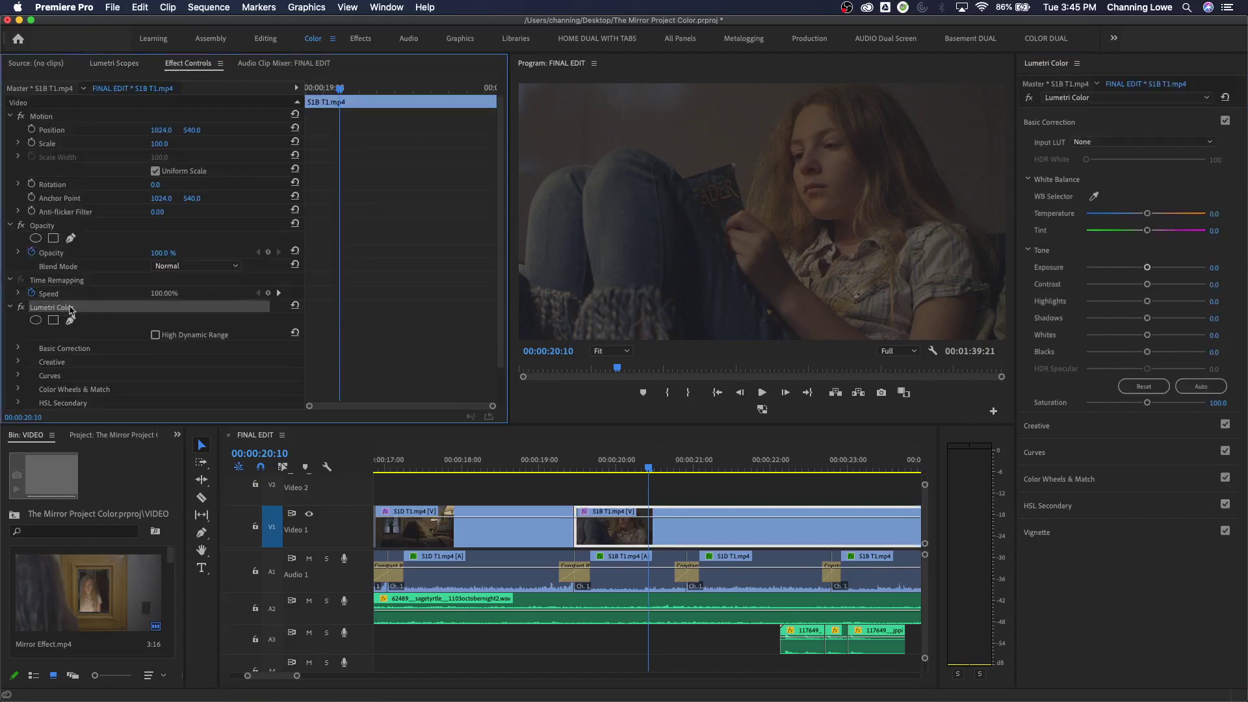
key(Delete)
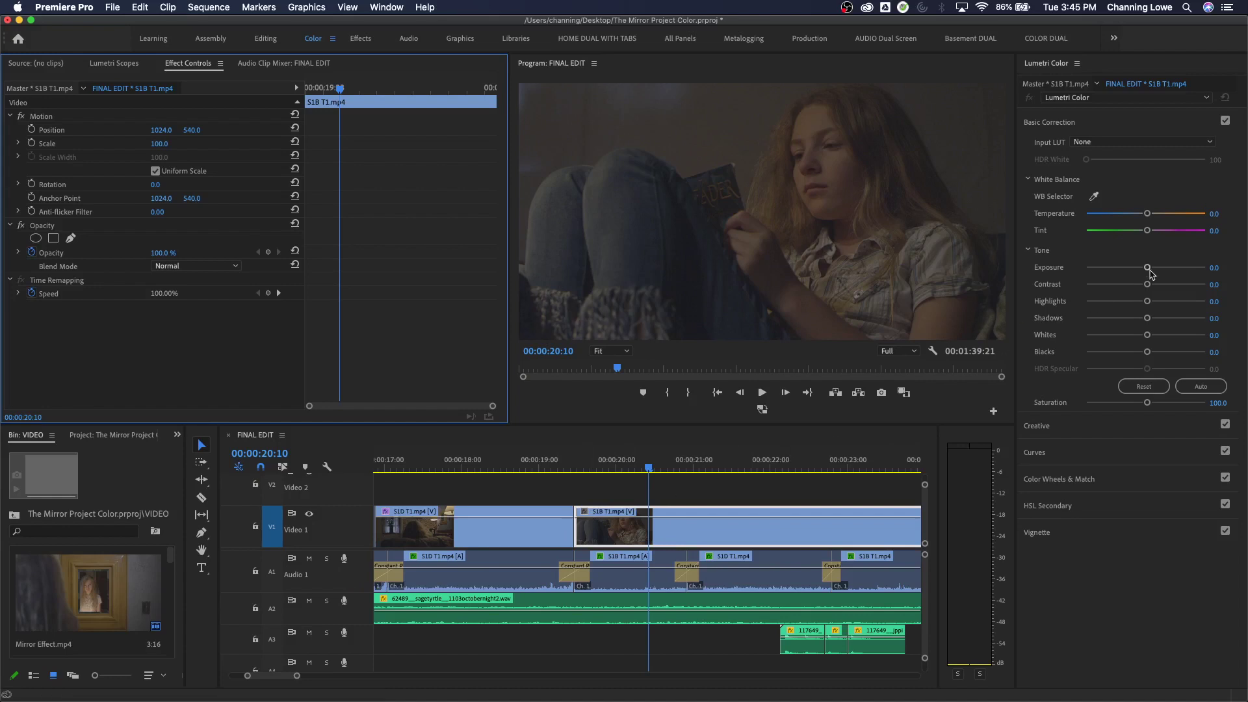
Raise the exposure of the S1B T1.mp4 clip to 1.4 and keep the clip selected in the timeline.
drag(1147, 267, 1164, 272)
click(588, 520)
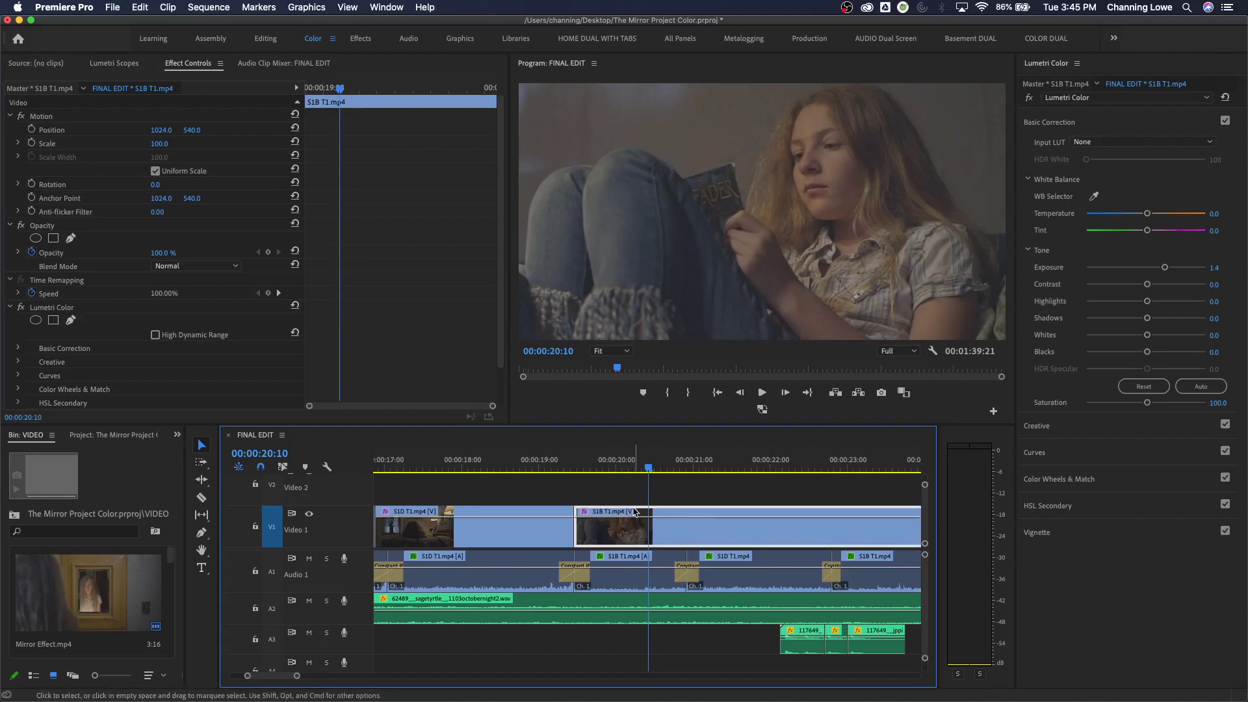
key(super+shift+a)
click(679, 526)
Collapse the Motion, Opacity and Time Remapping settings of the S1B T1.mp4 clip, leaving Lumetri Color expanded.
click(198, 77)
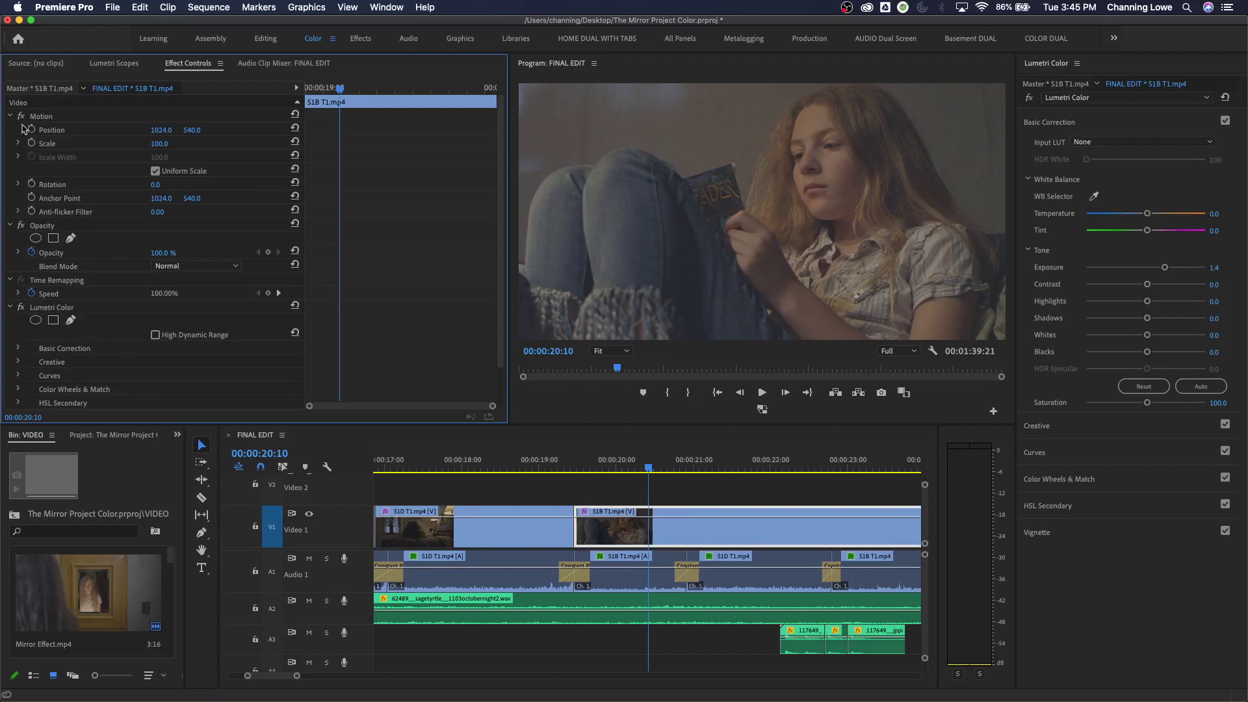
click(11, 116)
click(10, 116)
click(44, 119)
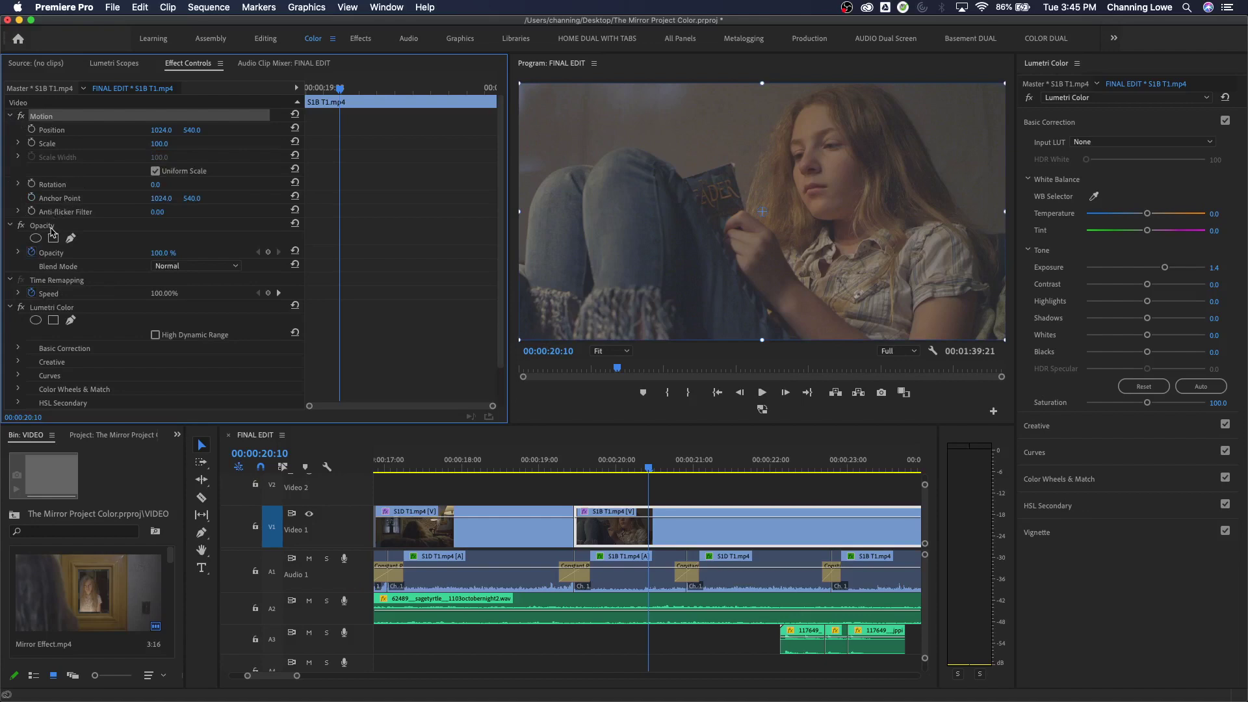
click(52, 227)
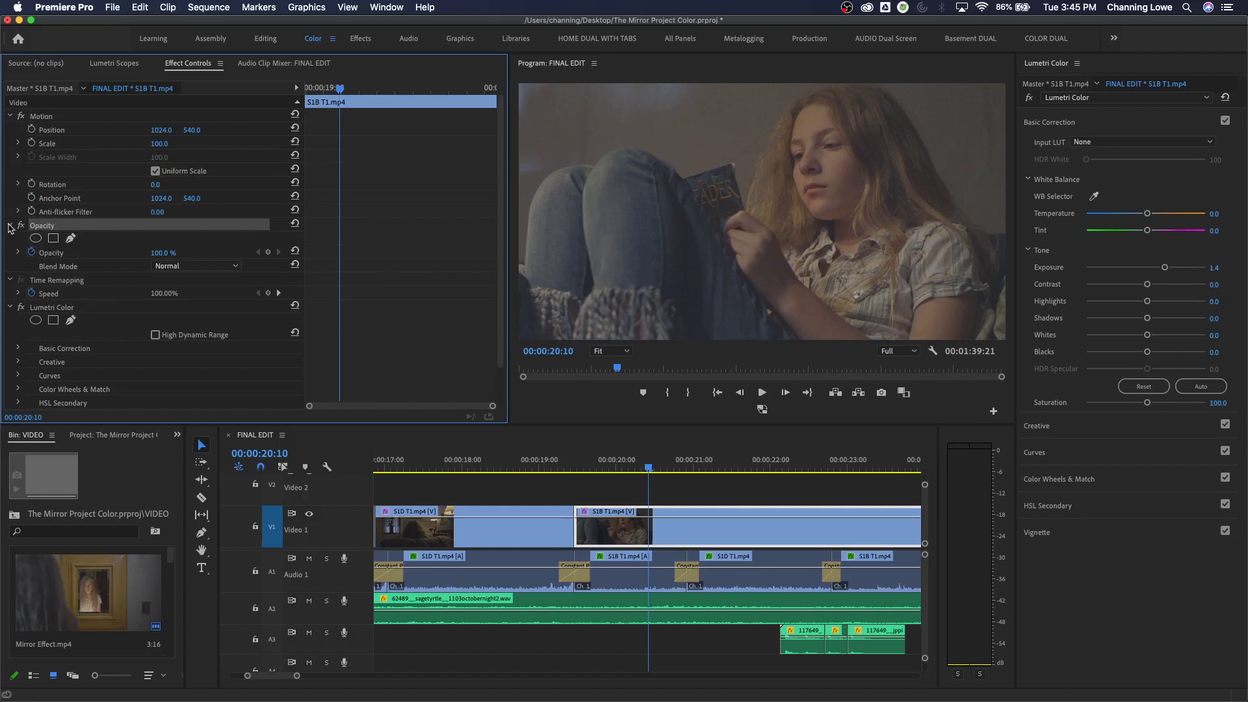
click(11, 226)
click(10, 116)
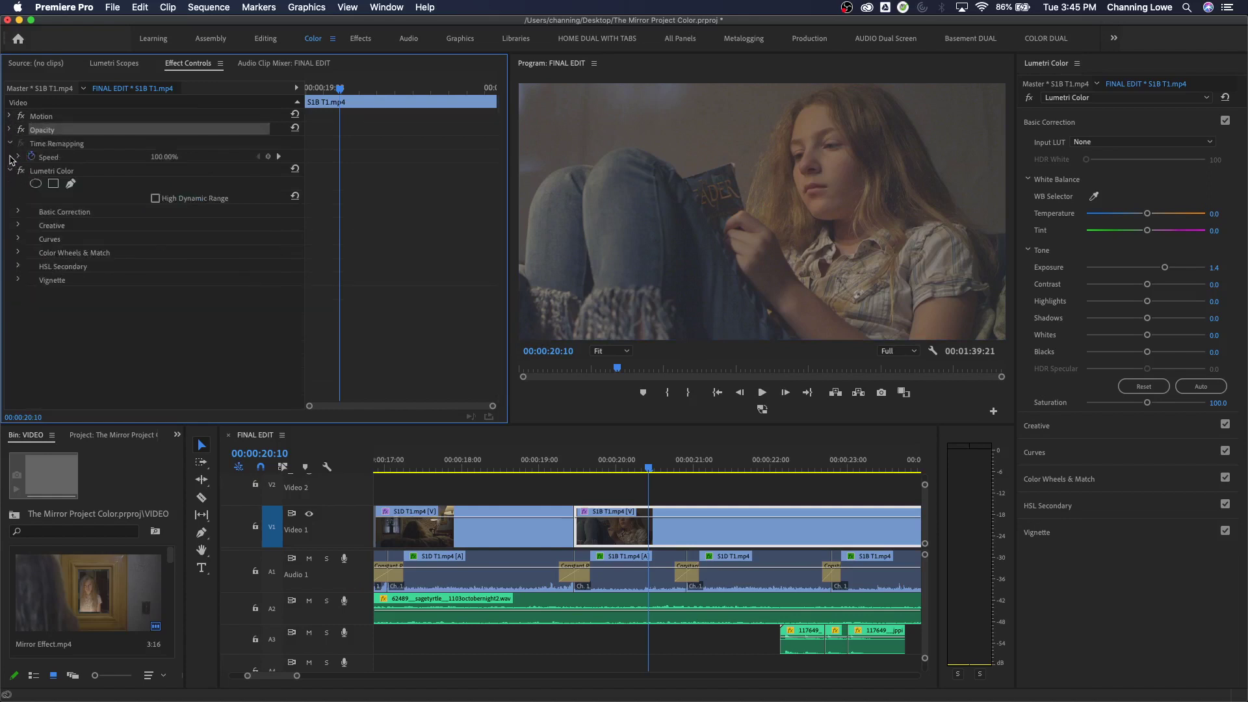
click(9, 144)
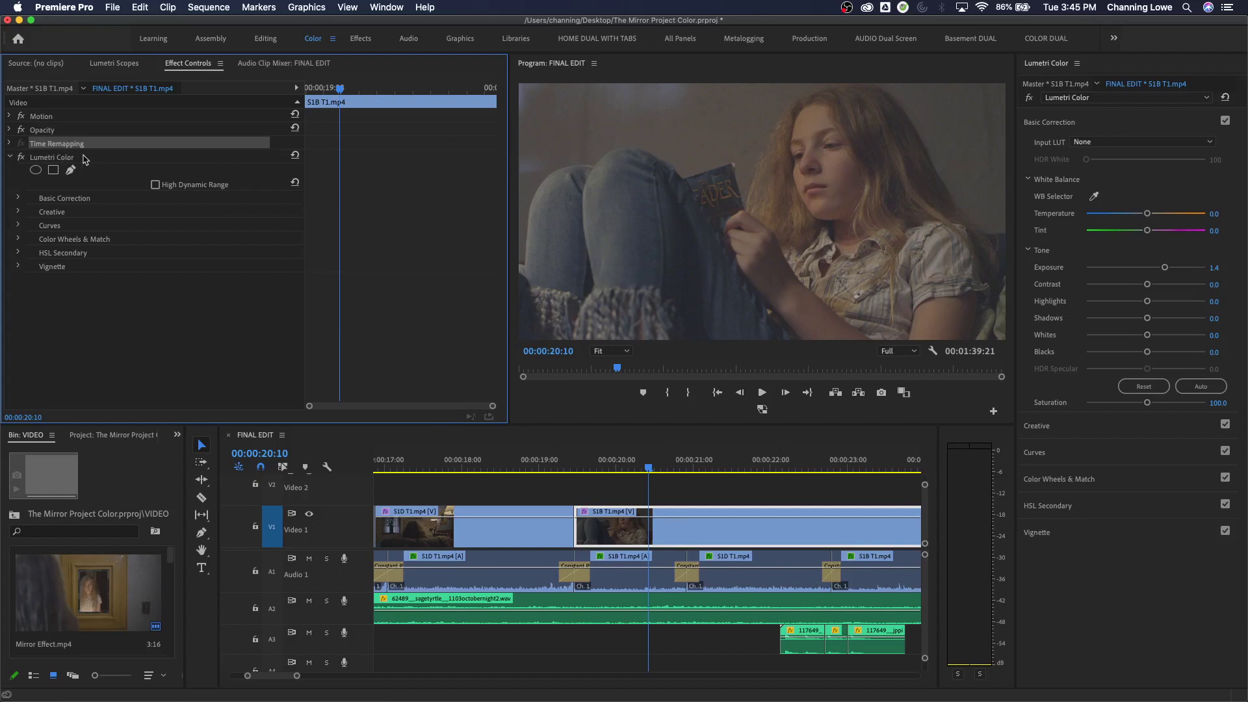
Delete the Lumetri Color effect carrying the raised exposure from the S1B T1.mp4 clip.
click(85, 160)
key(Delete)
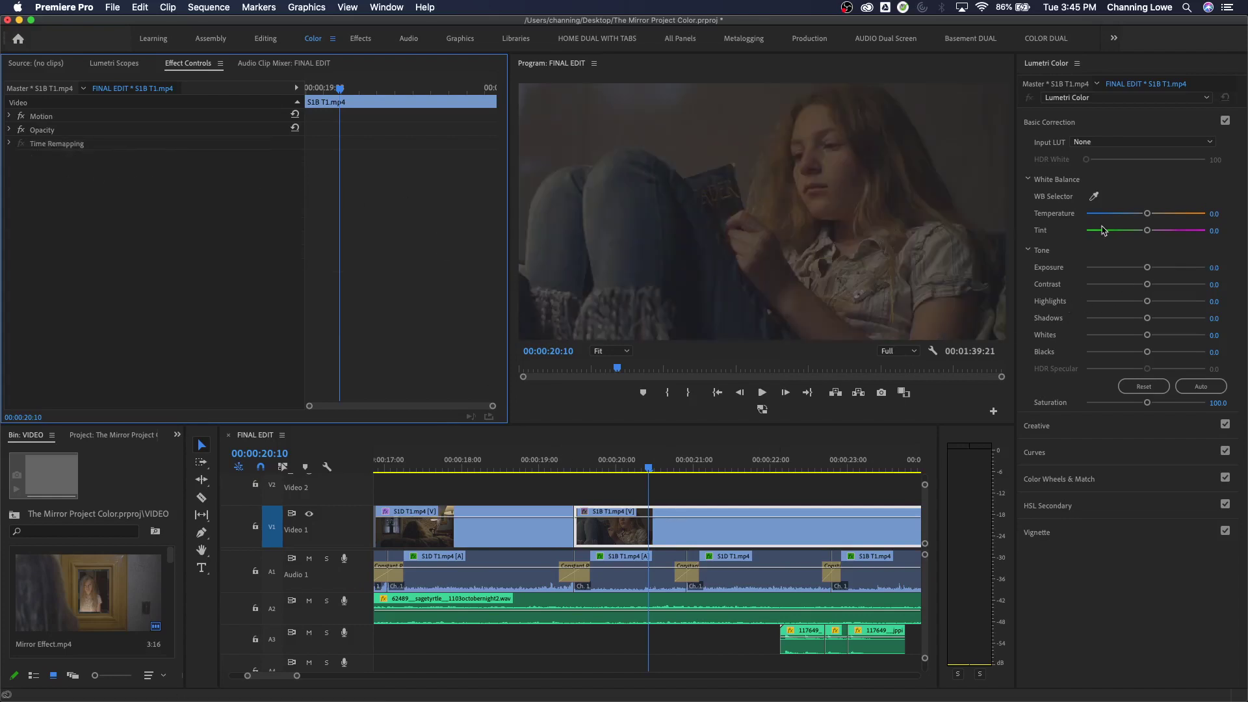
Try temperatures of 29.3 and -18.5 and highlights of -100 on the S1B T1.mp4 clip, with its Basic Correction effect settings expanded.
drag(1148, 213, 1163, 214)
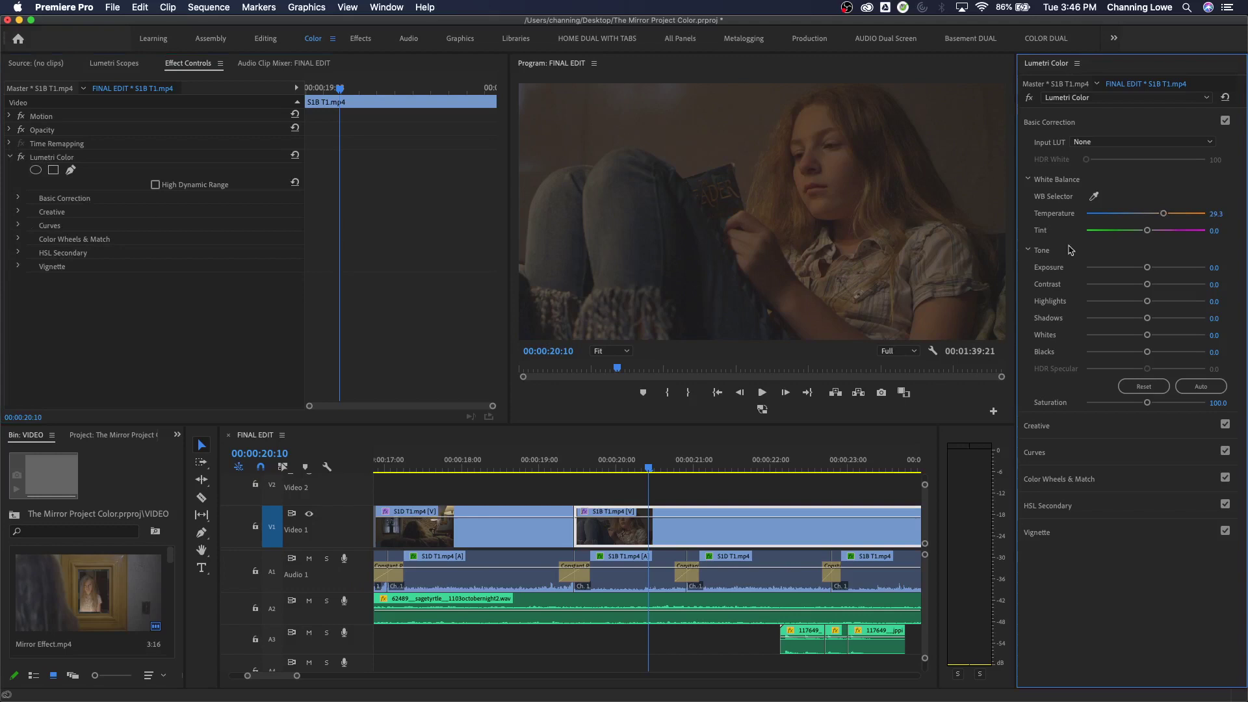
click(18, 199)
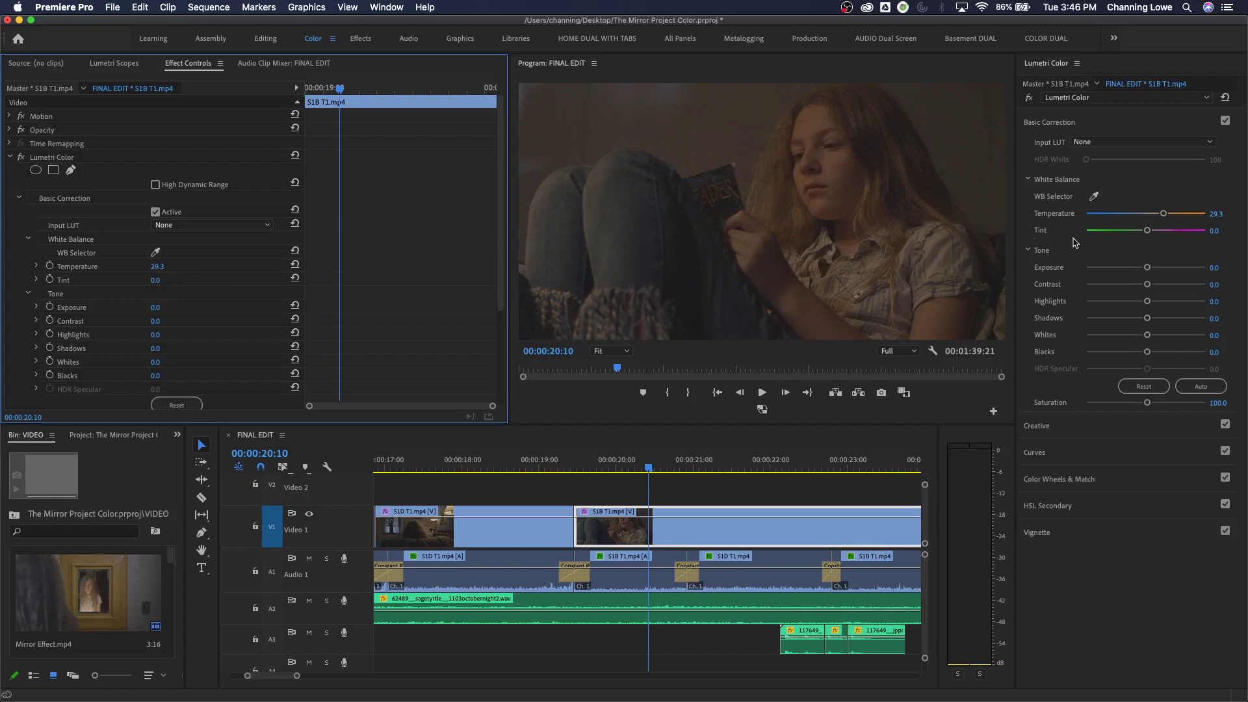
drag(1163, 215, 1135, 224)
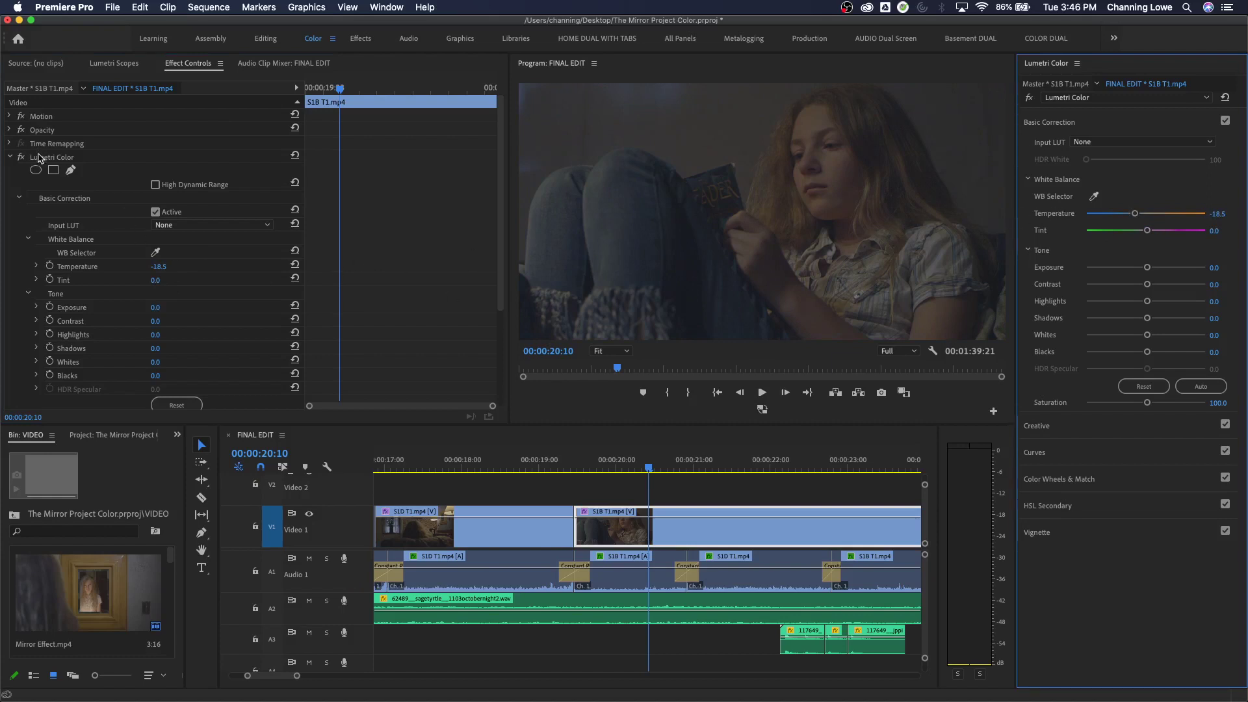
drag(1146, 302, 1084, 303)
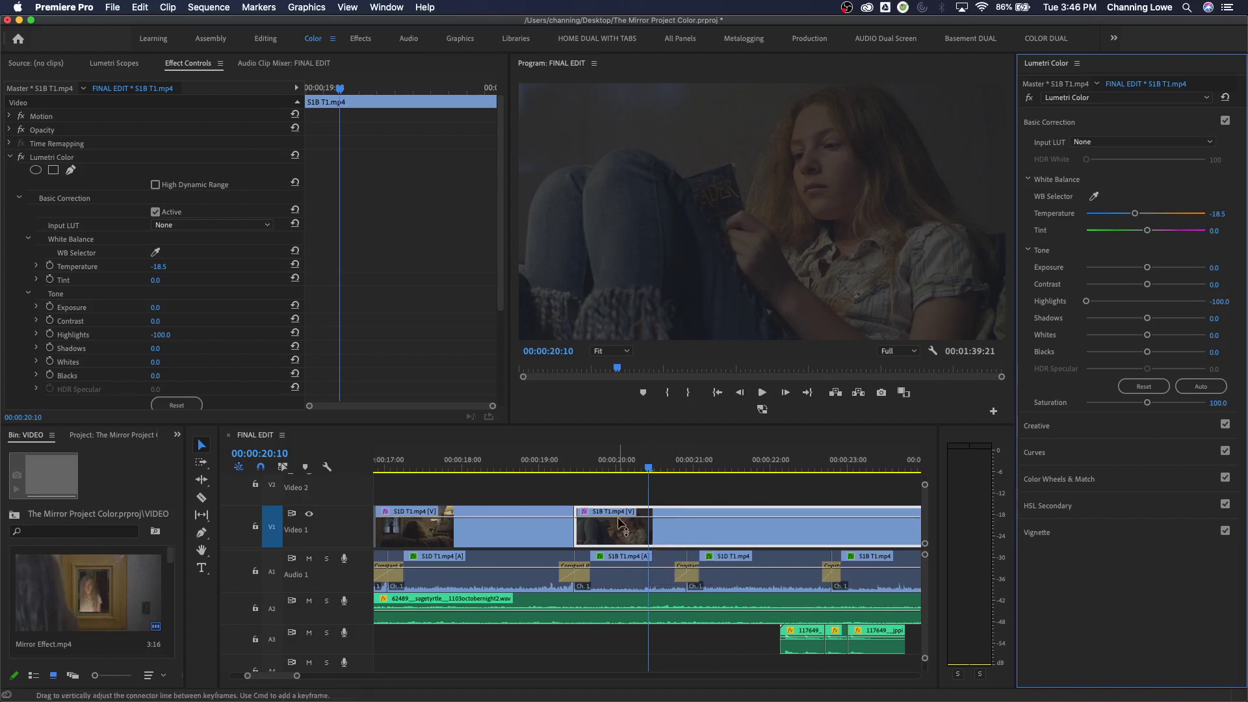
With the playhead over S1D T1.mp4, set S1B T1.mp4's exposure to 5.0 and contrast and highlights to 100, and view S1B T1.mp4 at 00:00:20:08.
click(532, 467)
drag(531, 467, 526, 467)
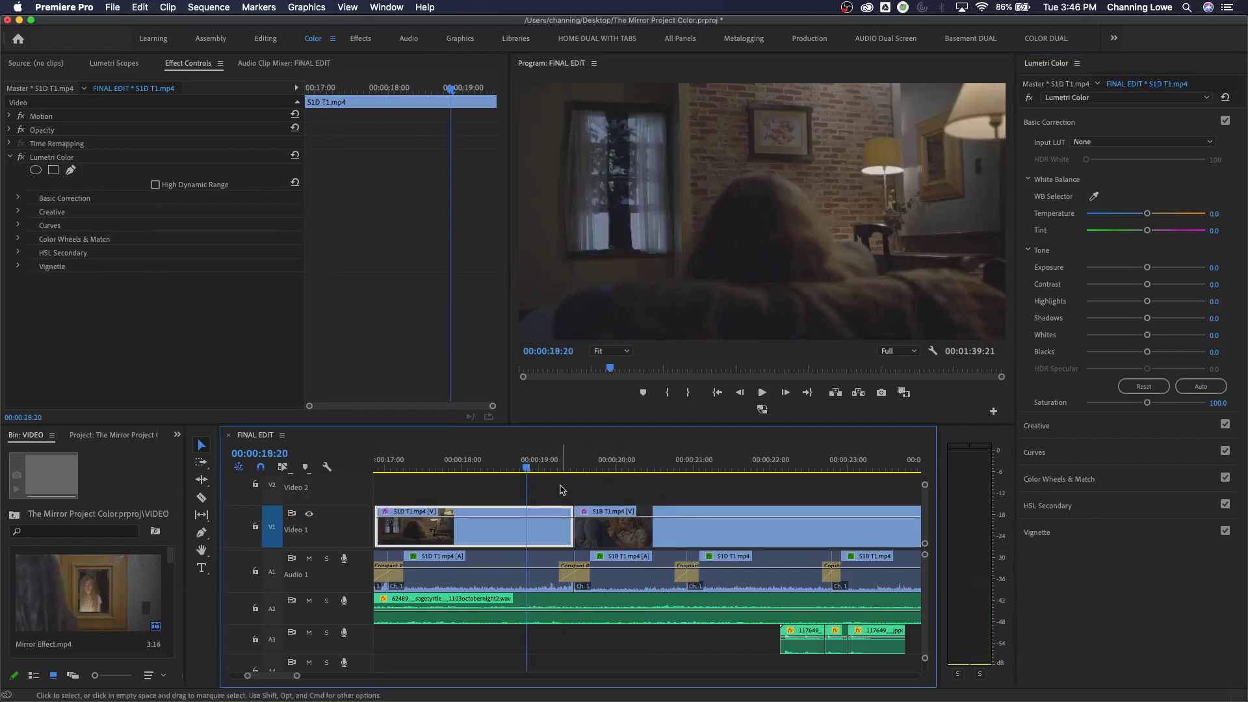
click(678, 530)
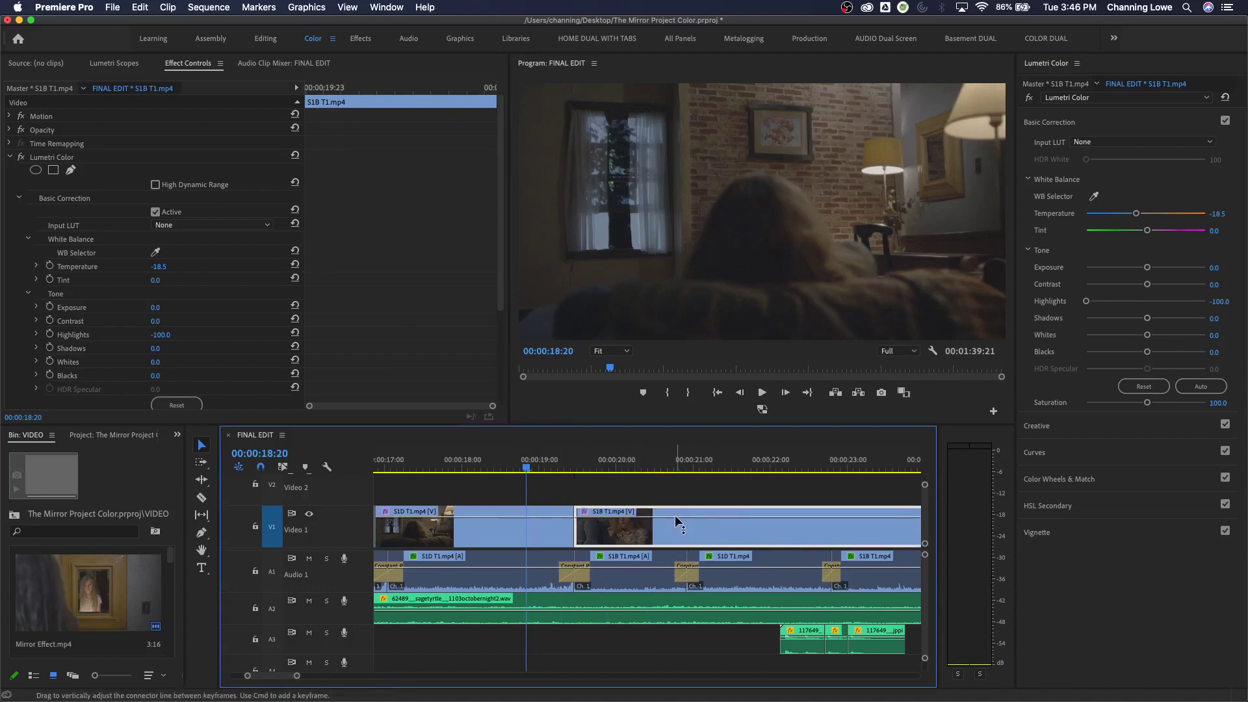
drag(1147, 268, 1207, 289)
drag(1086, 301, 1227, 307)
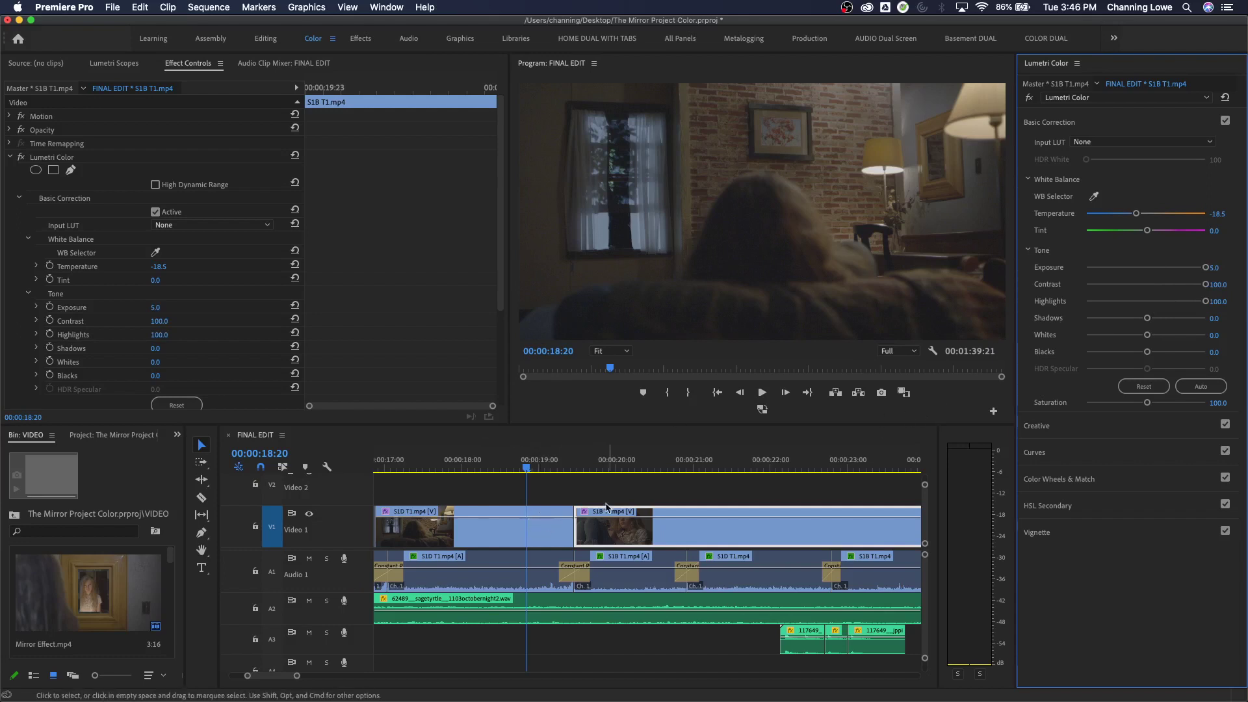
click(642, 462)
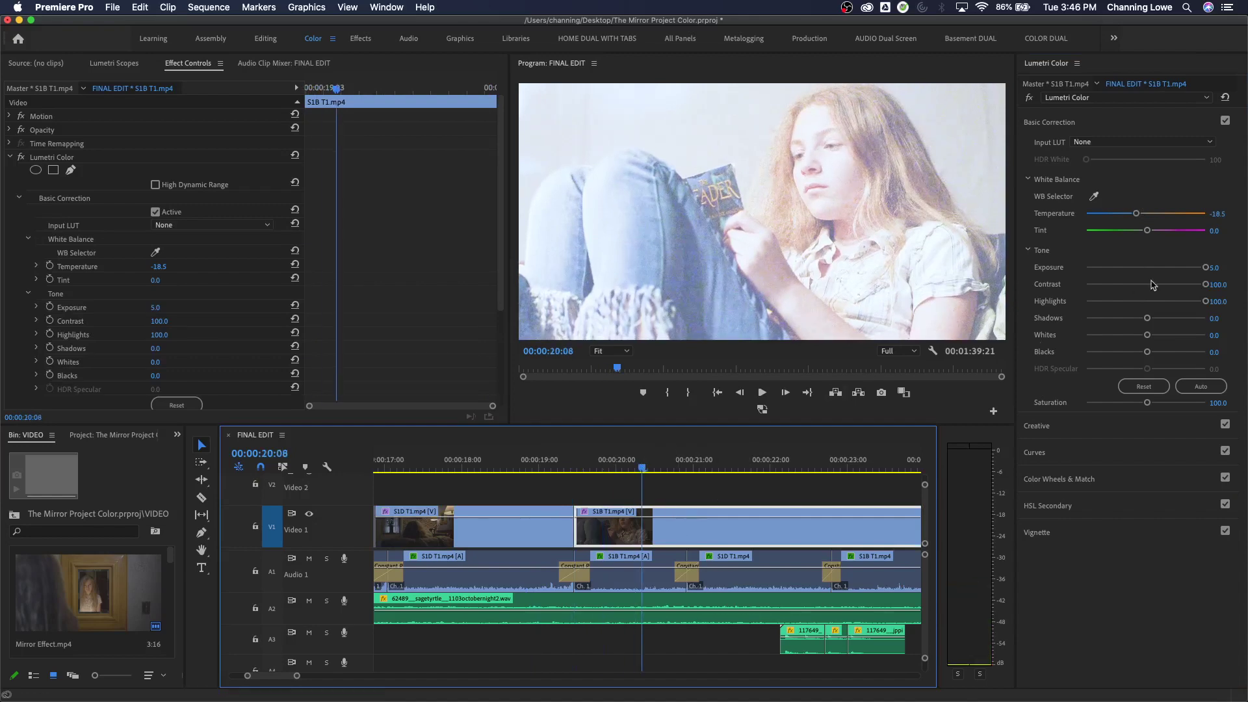
Bring the S1B T1.mp4 clip's exposure back to 0.0, contrast to -2.2 and highlights to 15.2.
scroll(1175, 286, down, 10)
scroll(1175, 299, down, 8)
scroll(1173, 272, down, 10)
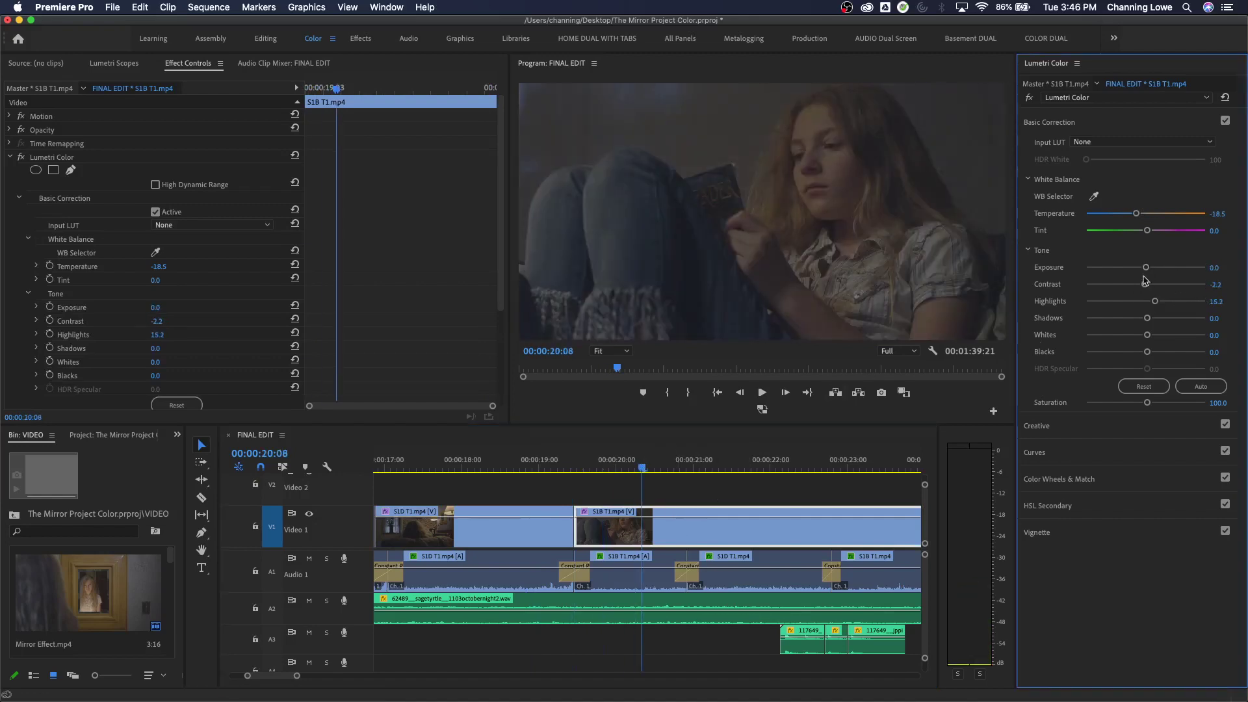
Reset the Lumetri Color effect on the S1B T1.mp4 clip and delete it.
click(1224, 97)
click(67, 162)
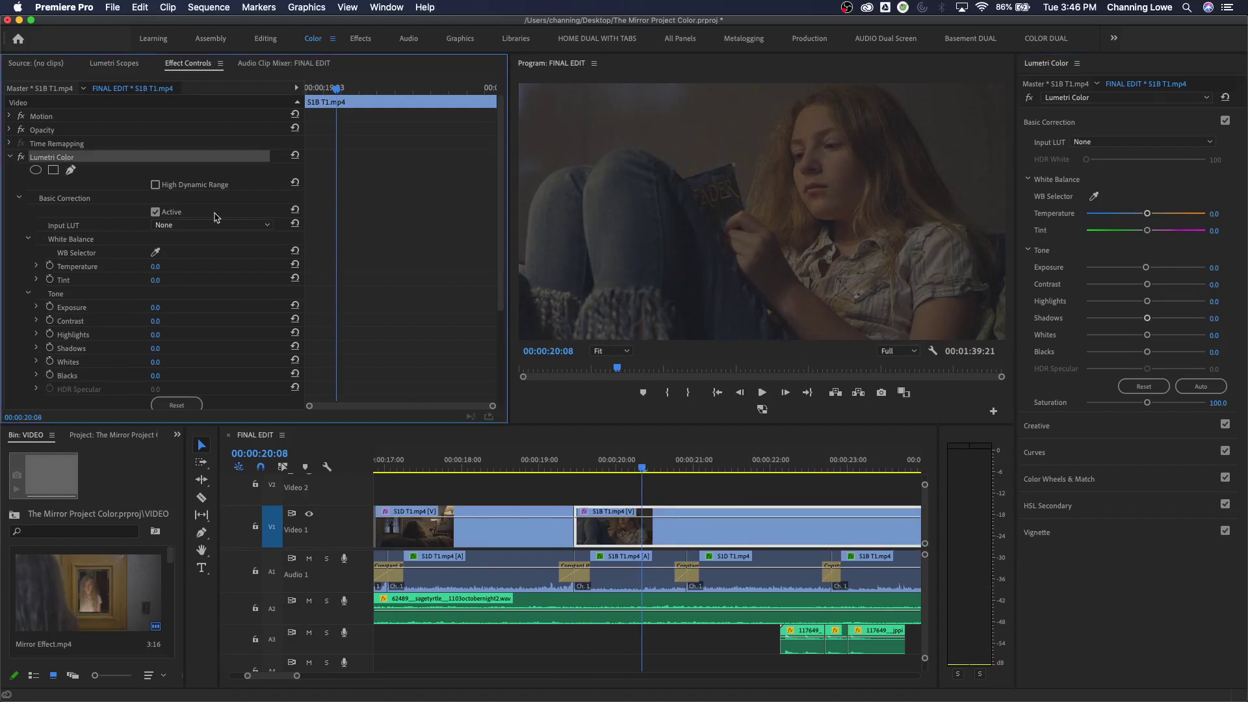
key(Delete)
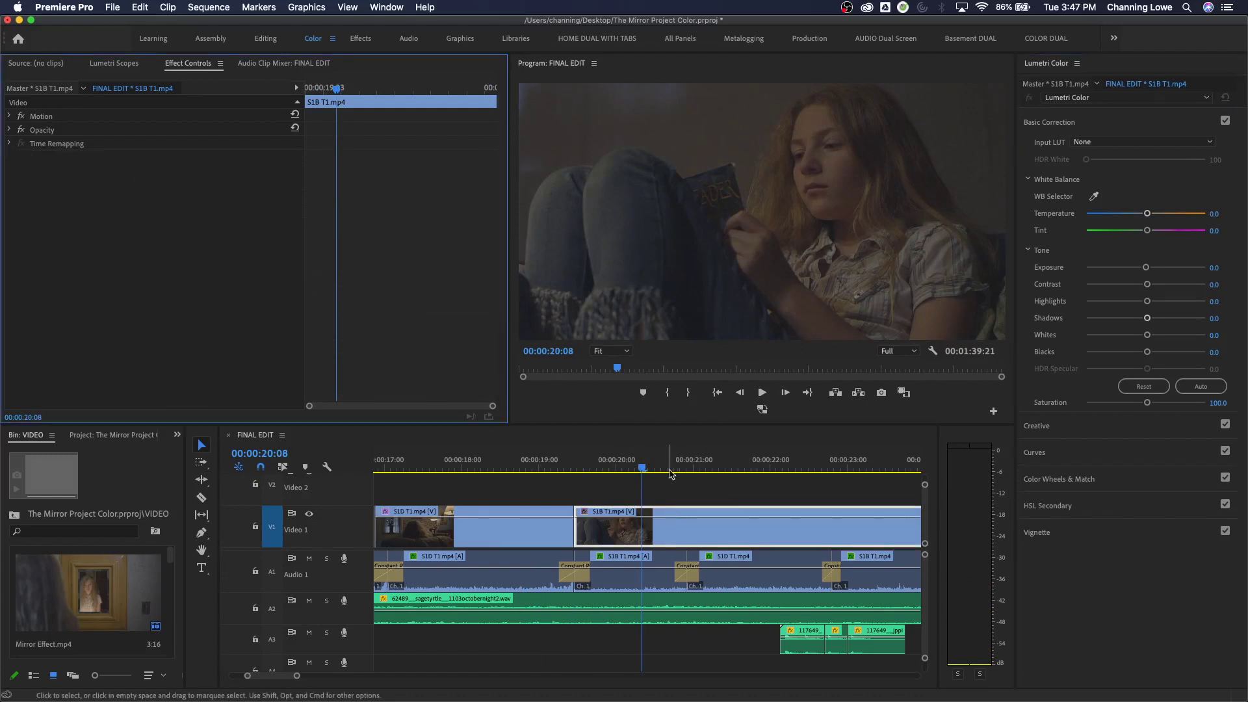
Move the playhead back to the S1 T4.mp4 clip at 00:00:12:23 and collapse its Warp Stabilizer settings.
click(666, 463)
key(Up)
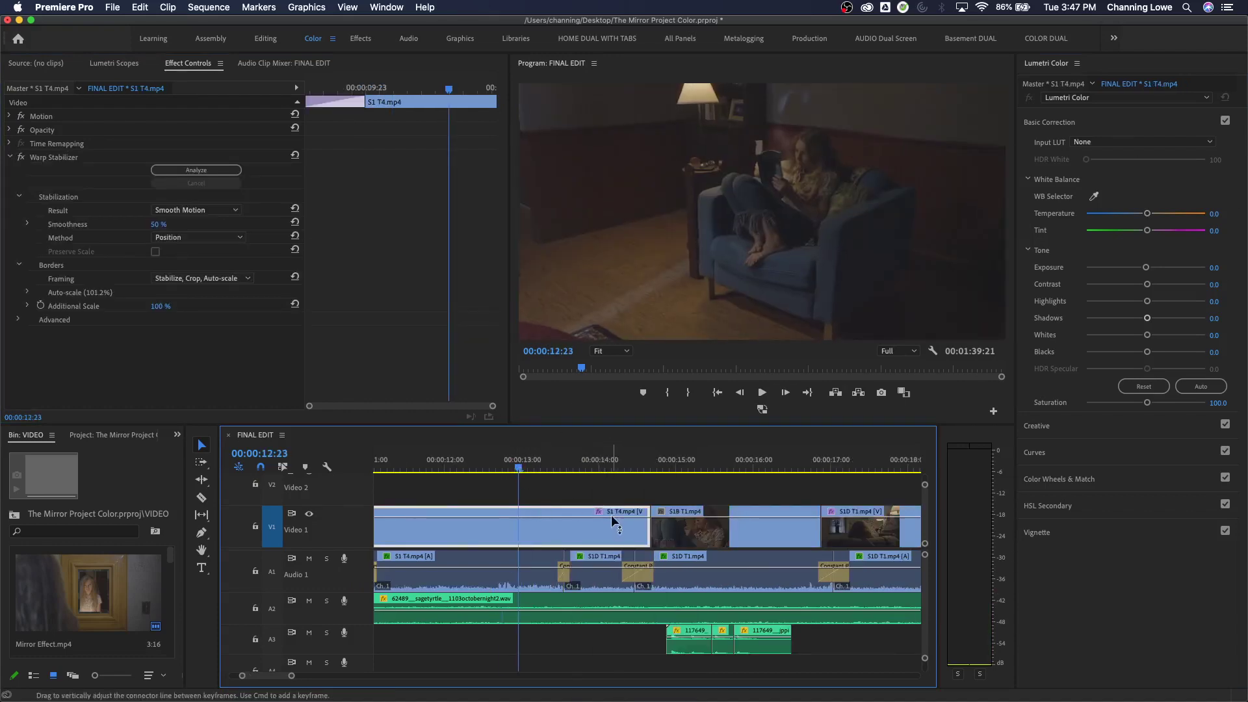
click(10, 158)
click(51, 158)
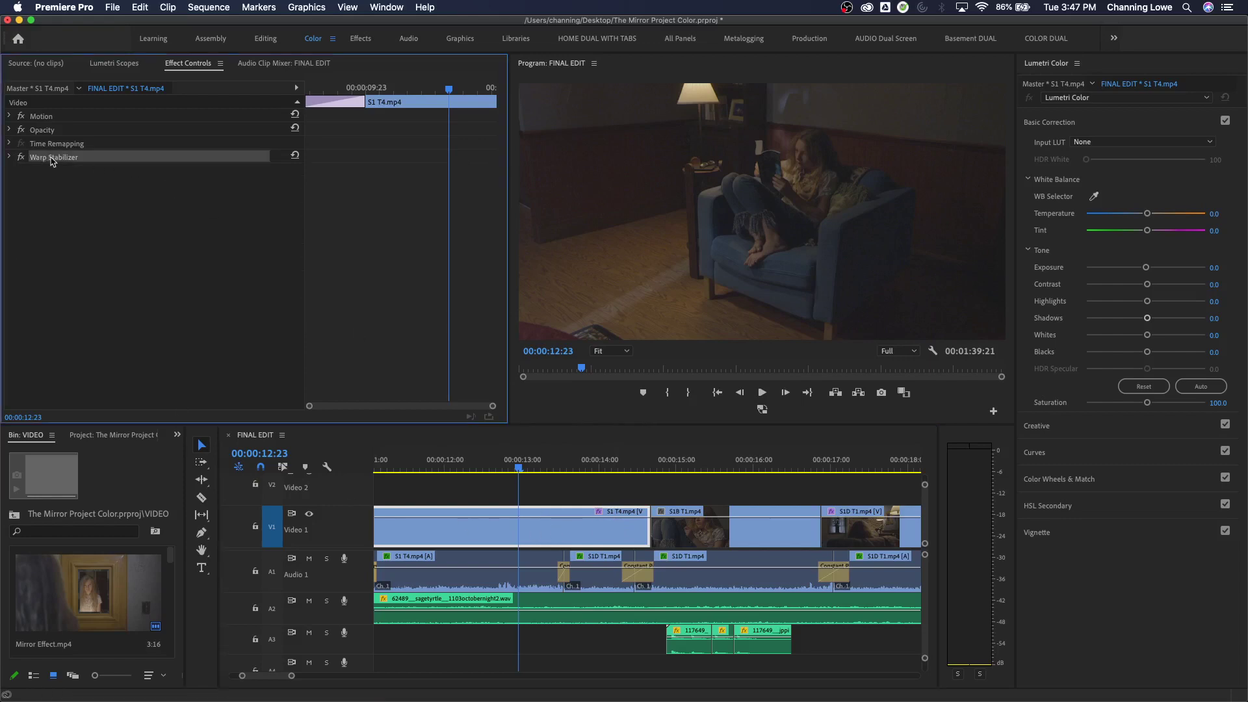
click(10, 157)
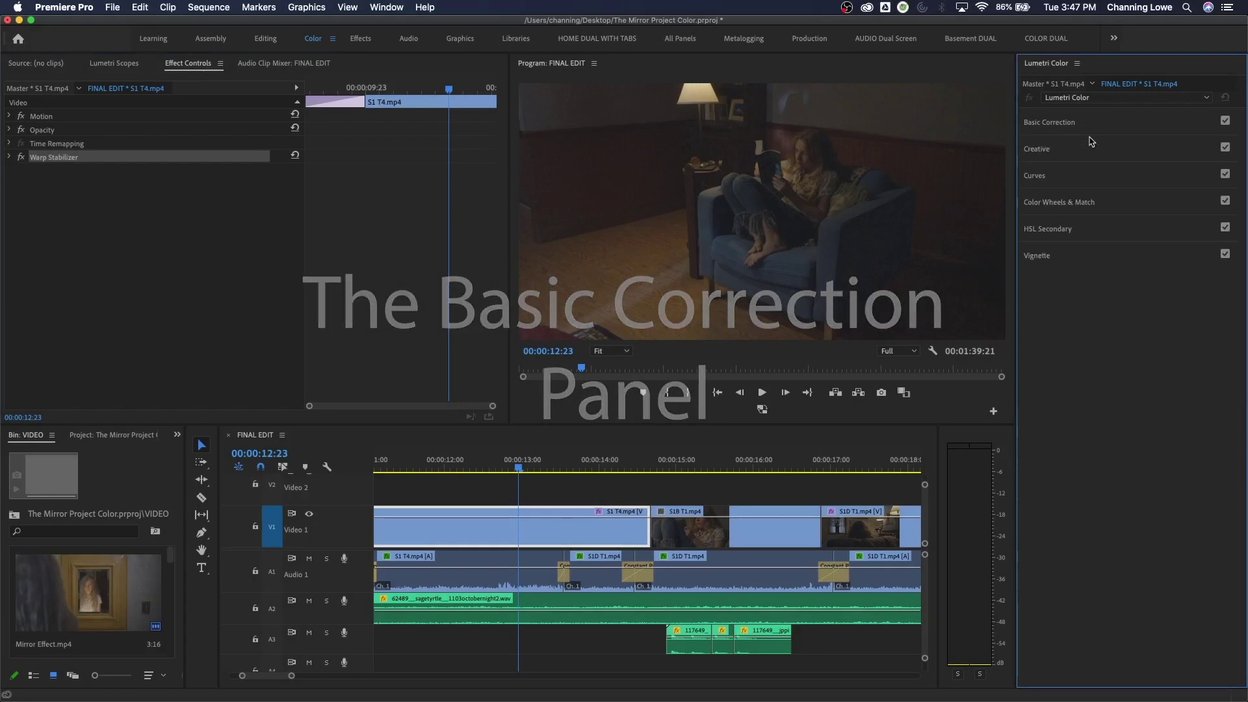
Expand the Basic Correction section and apply the ALEXA_Default_LogC2Rec709 input LUT to the S1 T4.mp4 clip.
click(1090, 134)
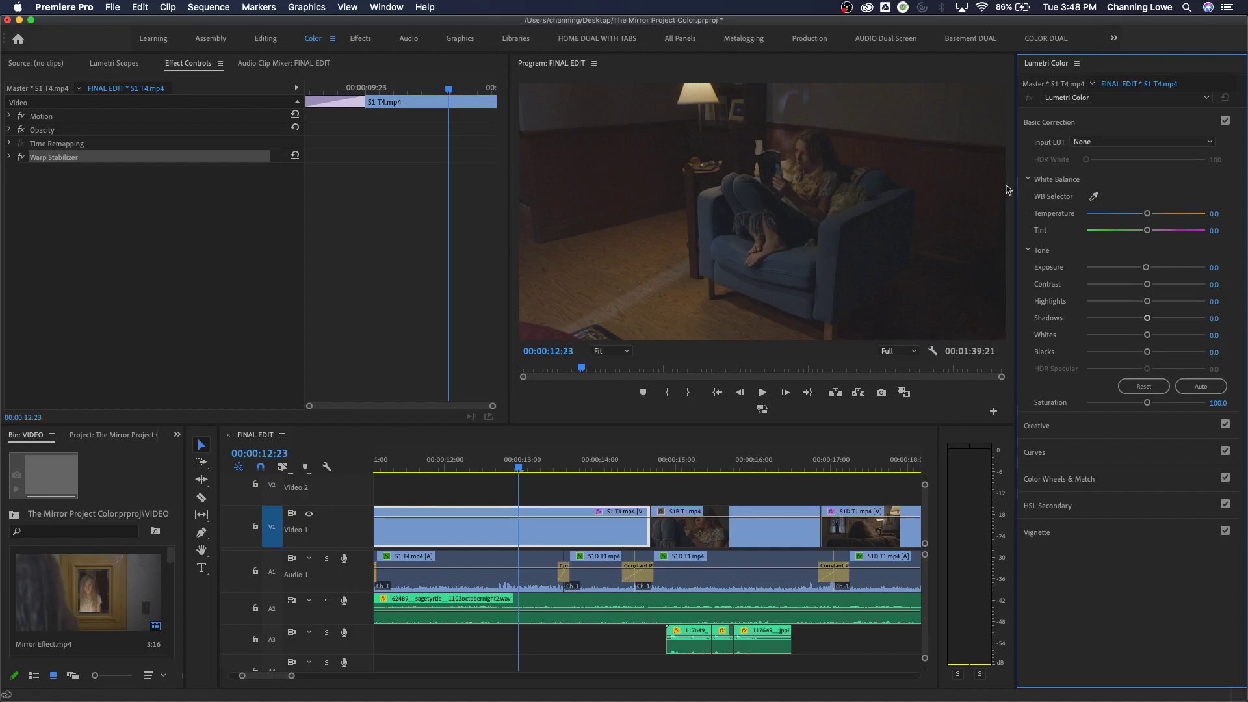
click(1082, 145)
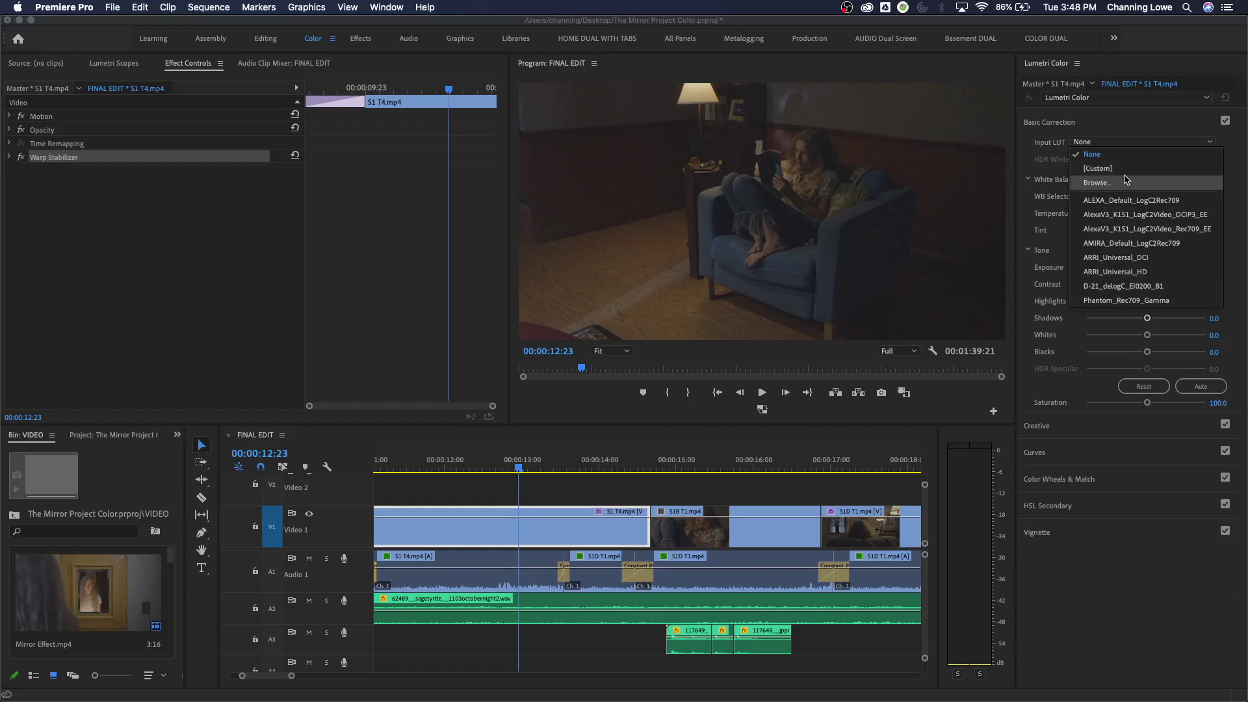
click(1105, 154)
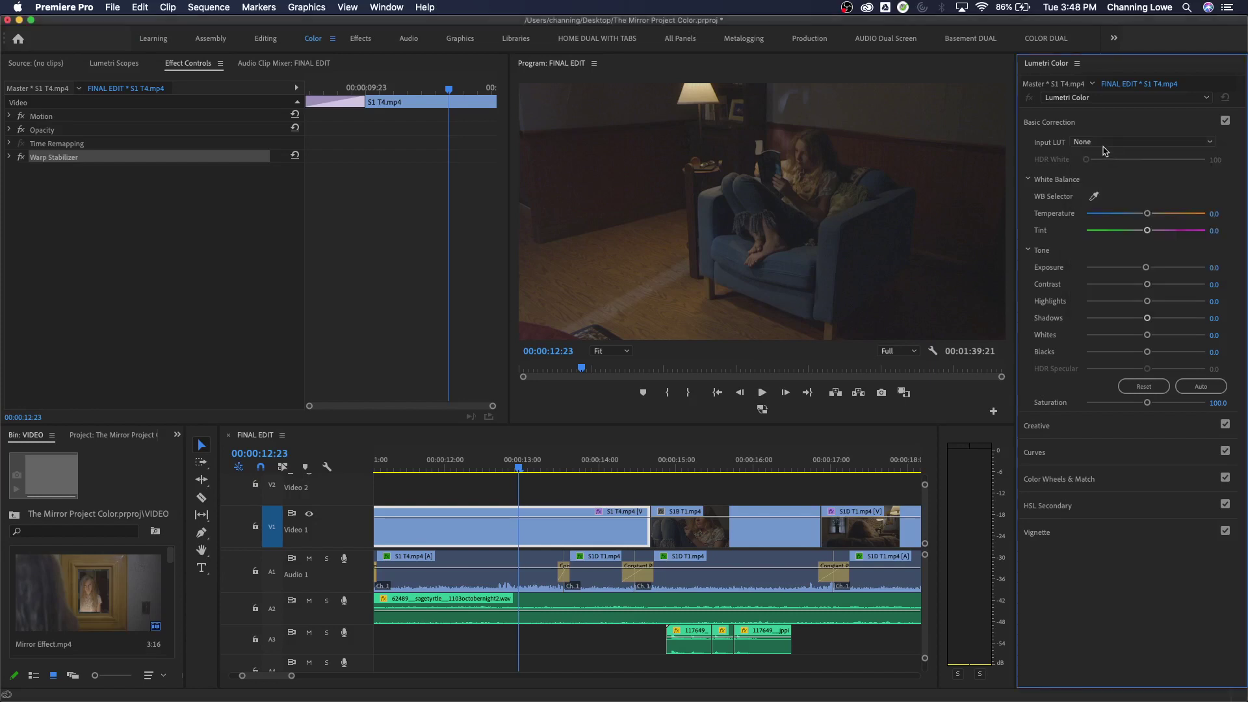
click(1102, 147)
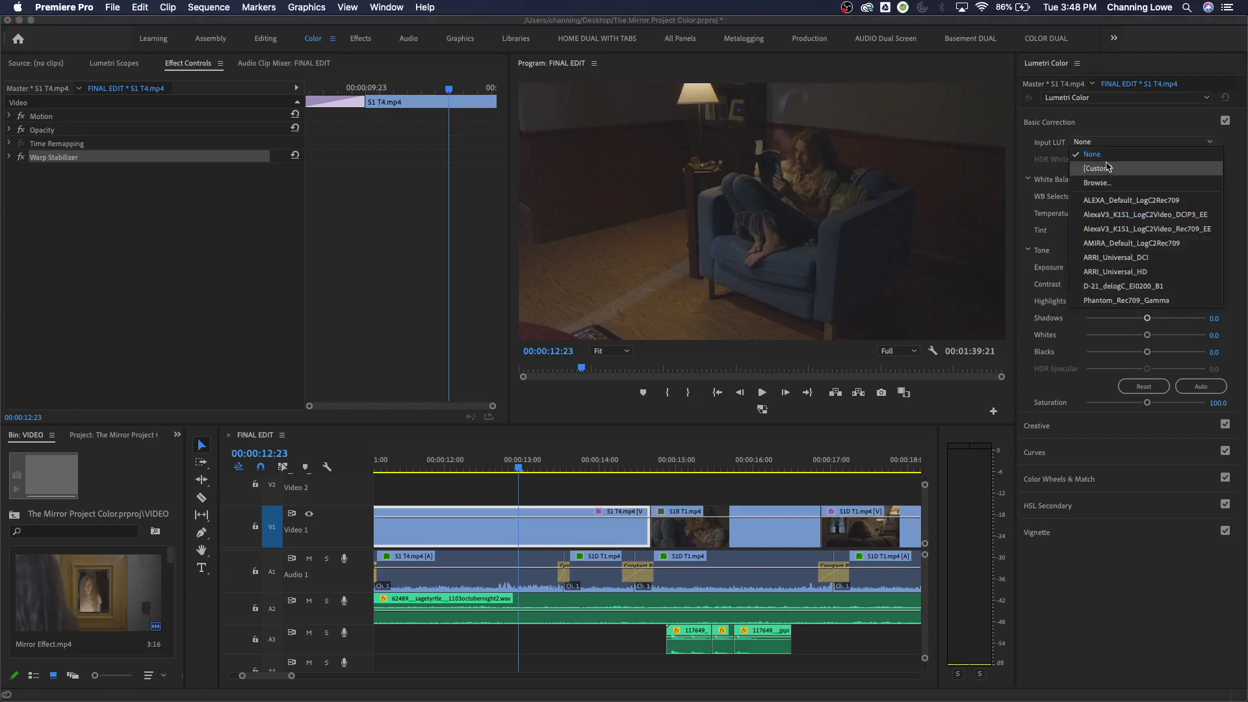
click(1139, 207)
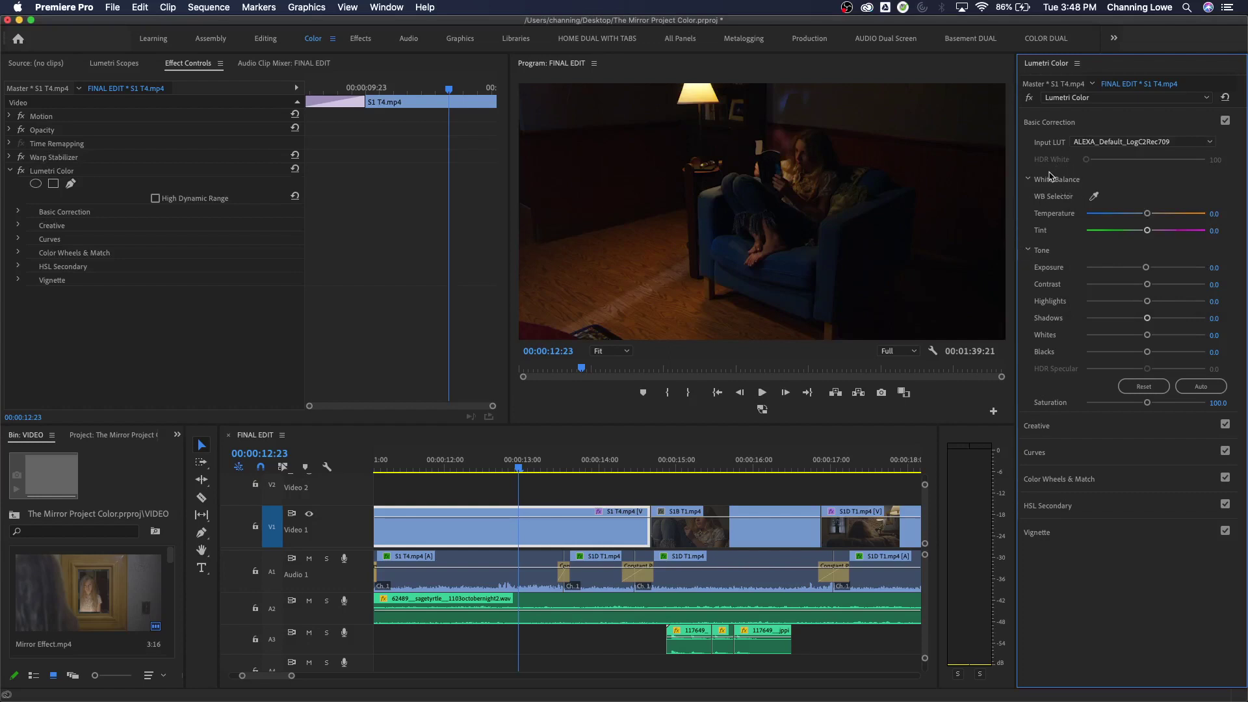
Try the input LUTs ARRI_Universal_DCI, ARRI_Universal_HD, D-21_delogC_EI0200_B1 and Phantom_Rec709_Gamma on the S1 T4.mp4 clip.
click(1128, 144)
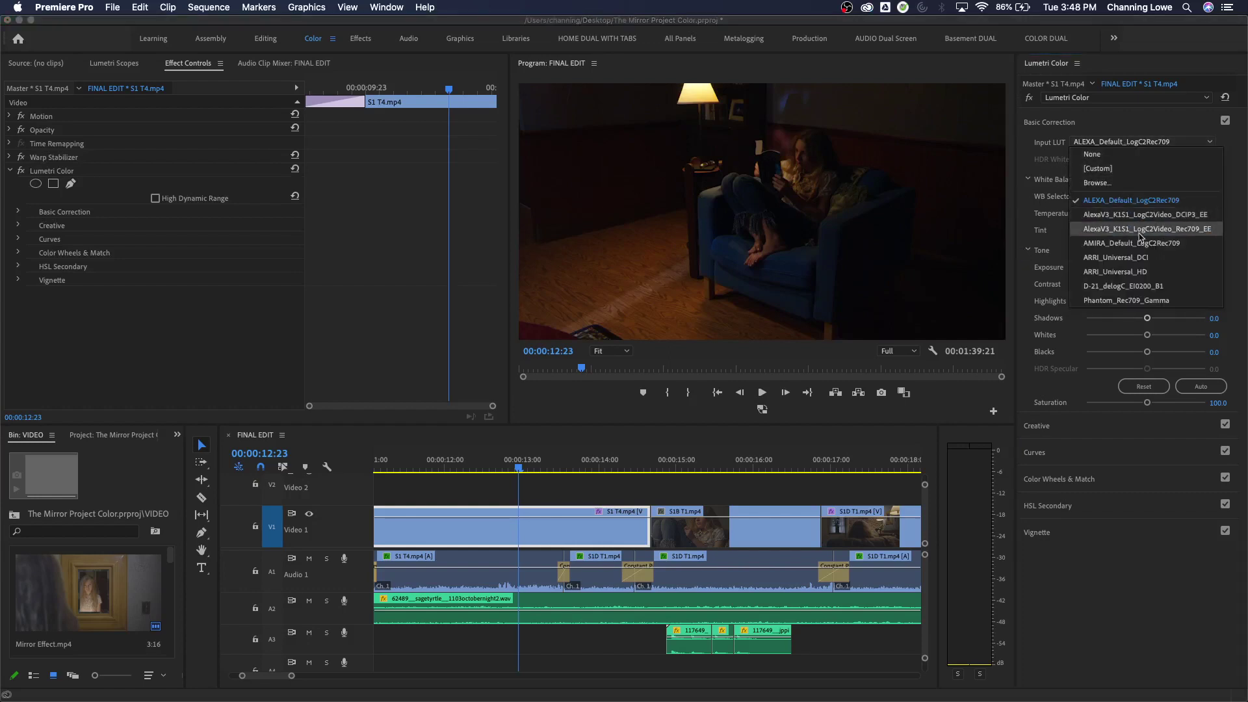
click(1162, 258)
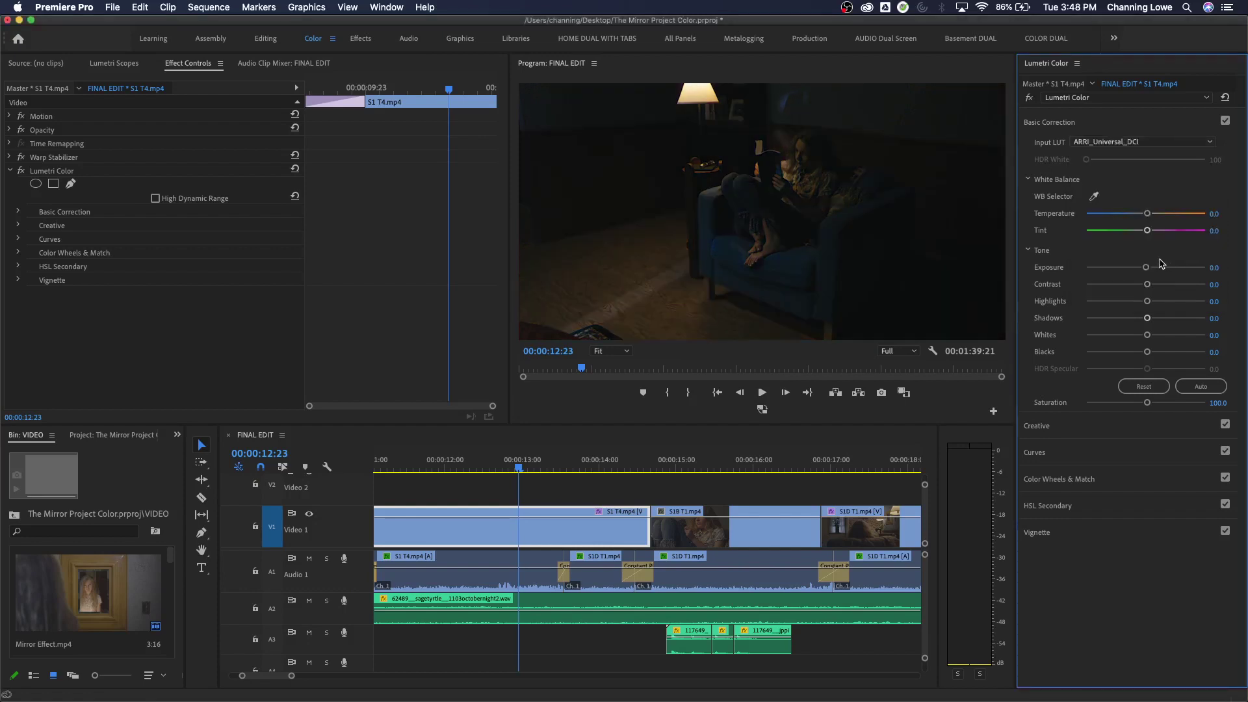
click(1116, 144)
click(1151, 273)
click(1110, 142)
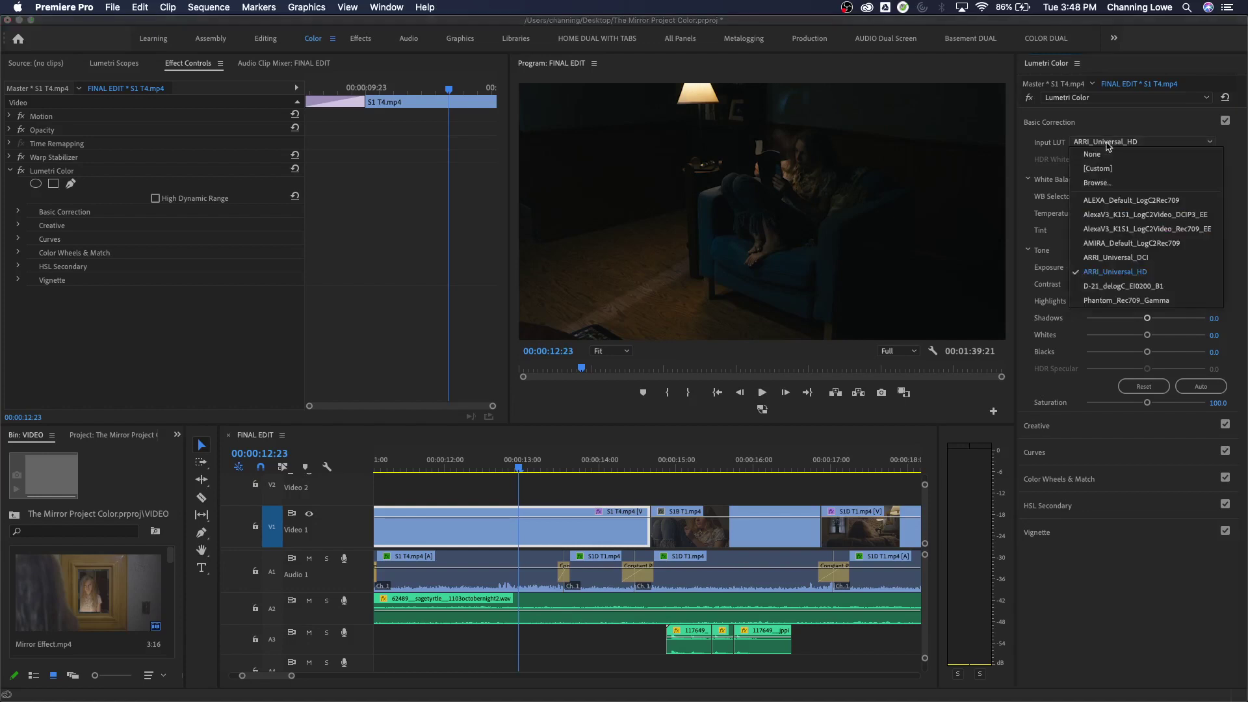
click(1142, 285)
click(1143, 142)
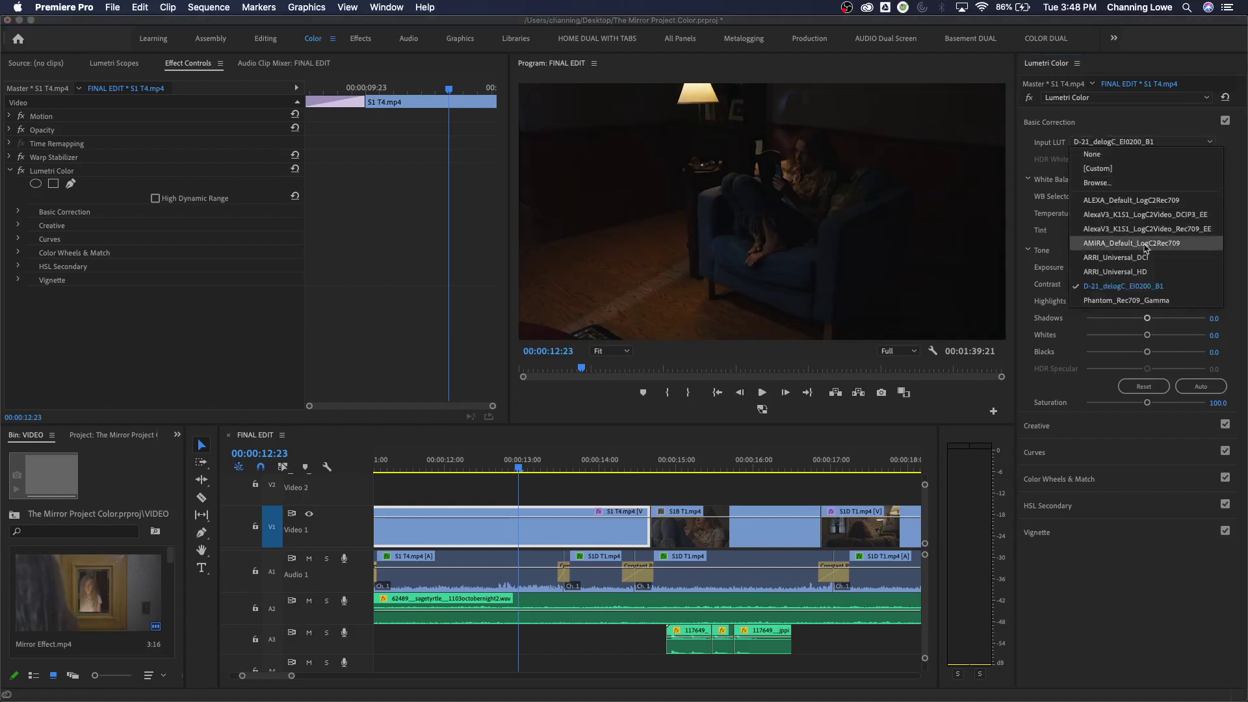
click(1146, 300)
click(1104, 144)
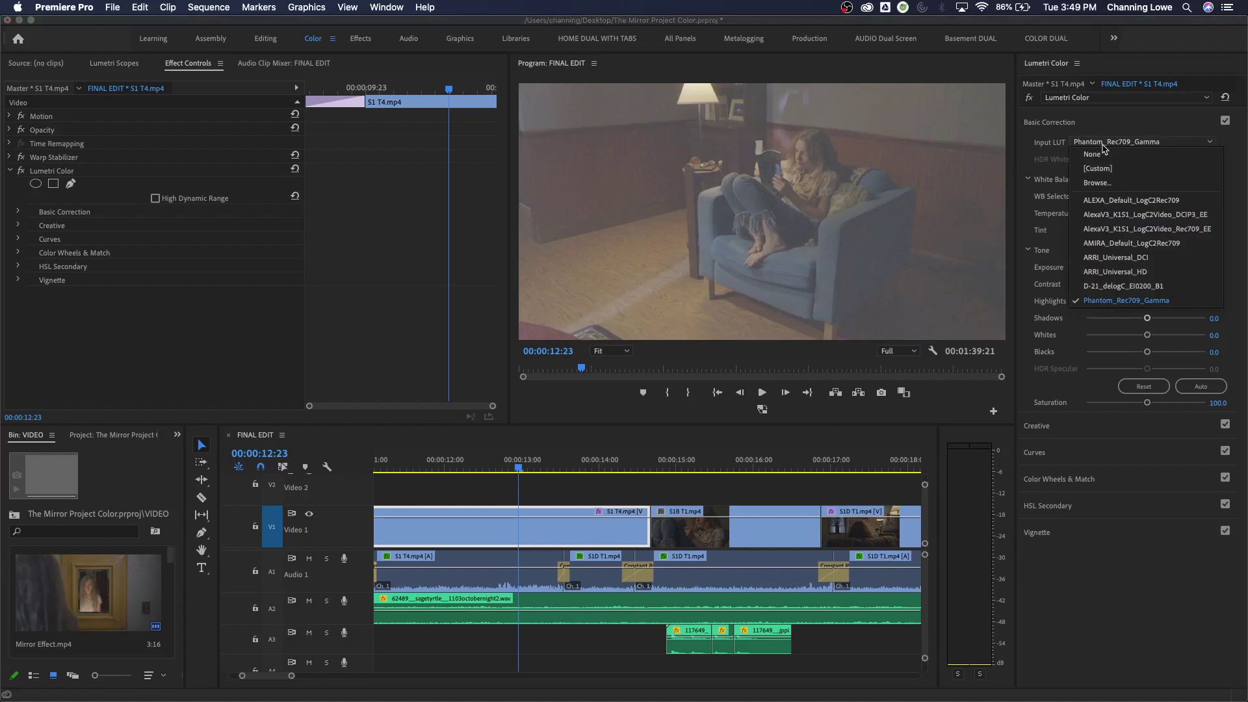
click(1121, 130)
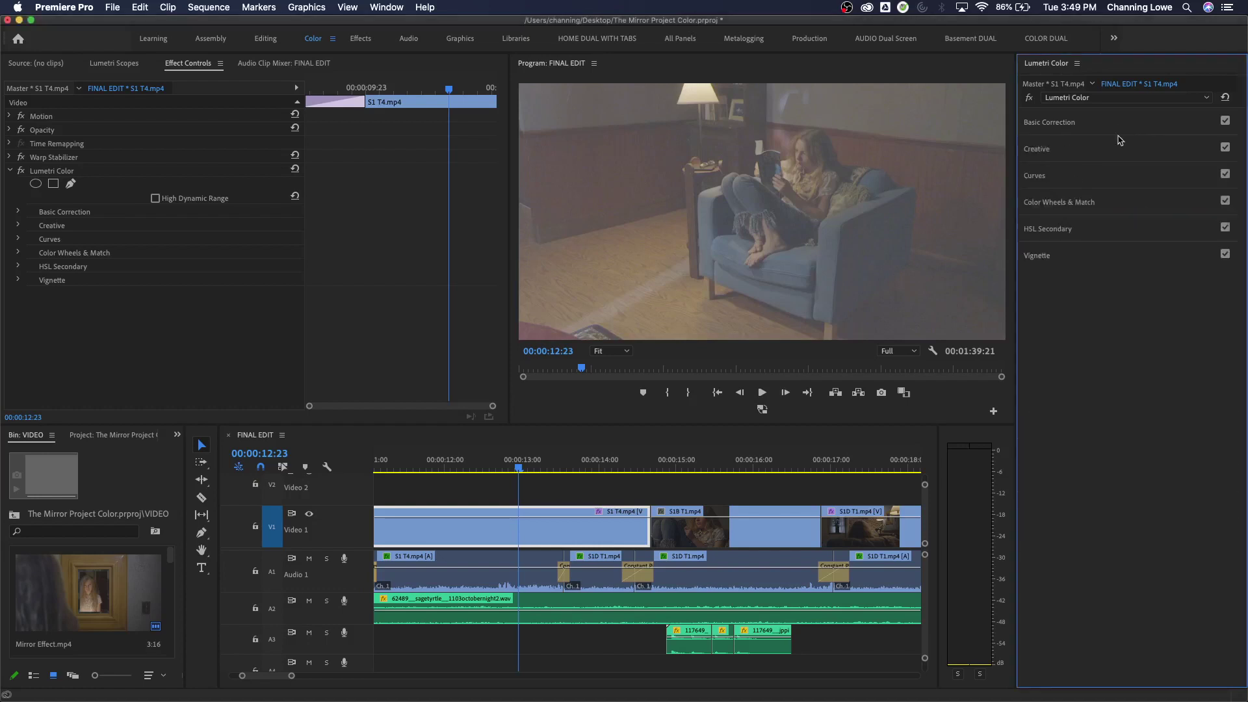
click(1103, 129)
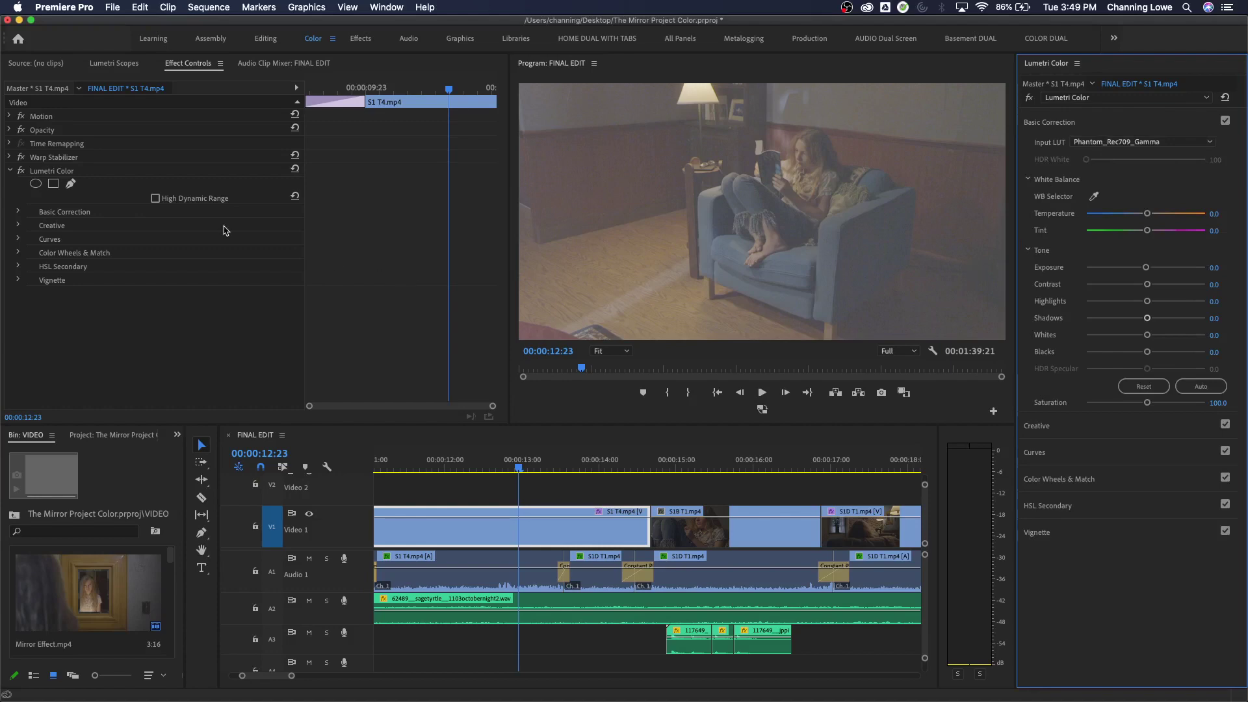
Delete the Lumetri Color effect with the input LUT from the S1 T4.mp4 clip.
click(57, 173)
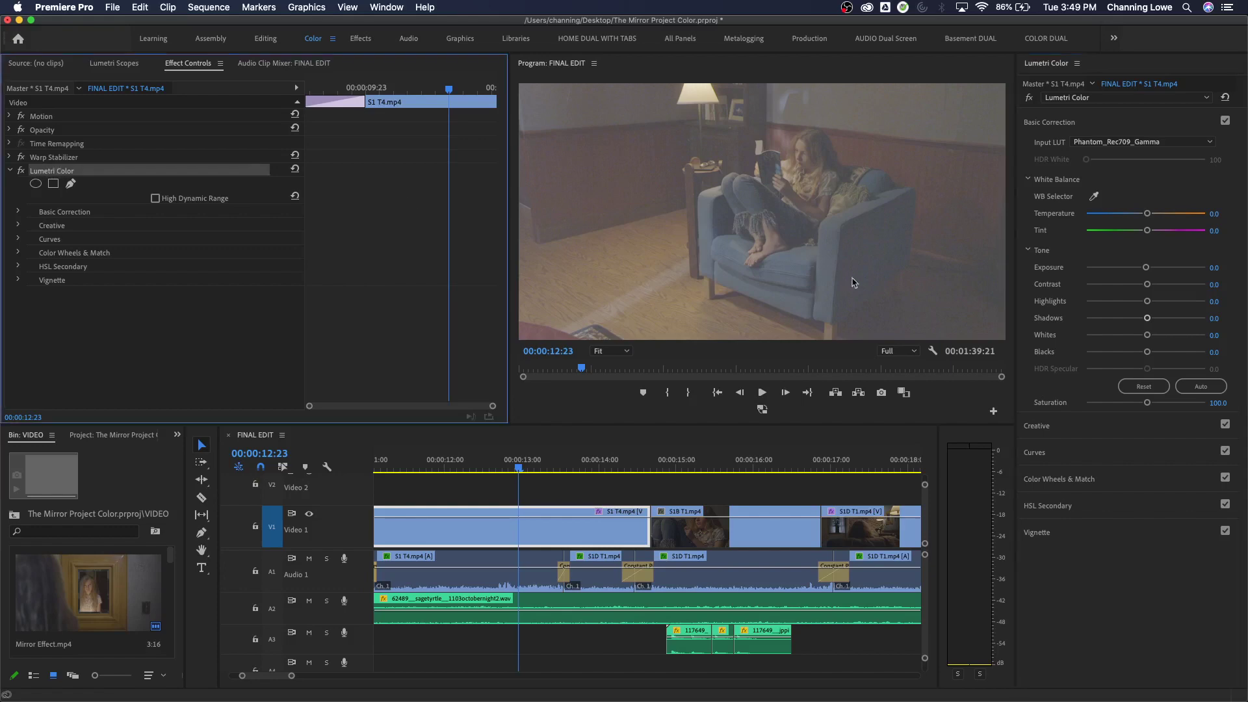
right_click(782, 325)
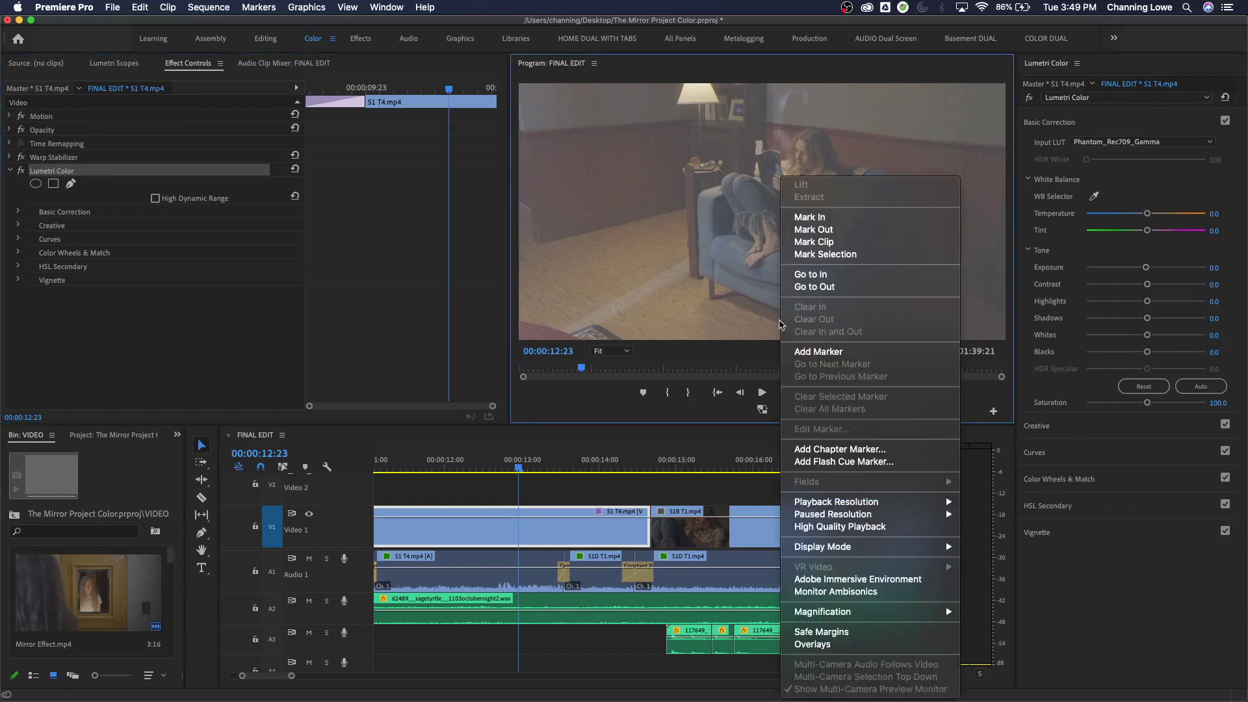
key(Escape)
key(Delete)
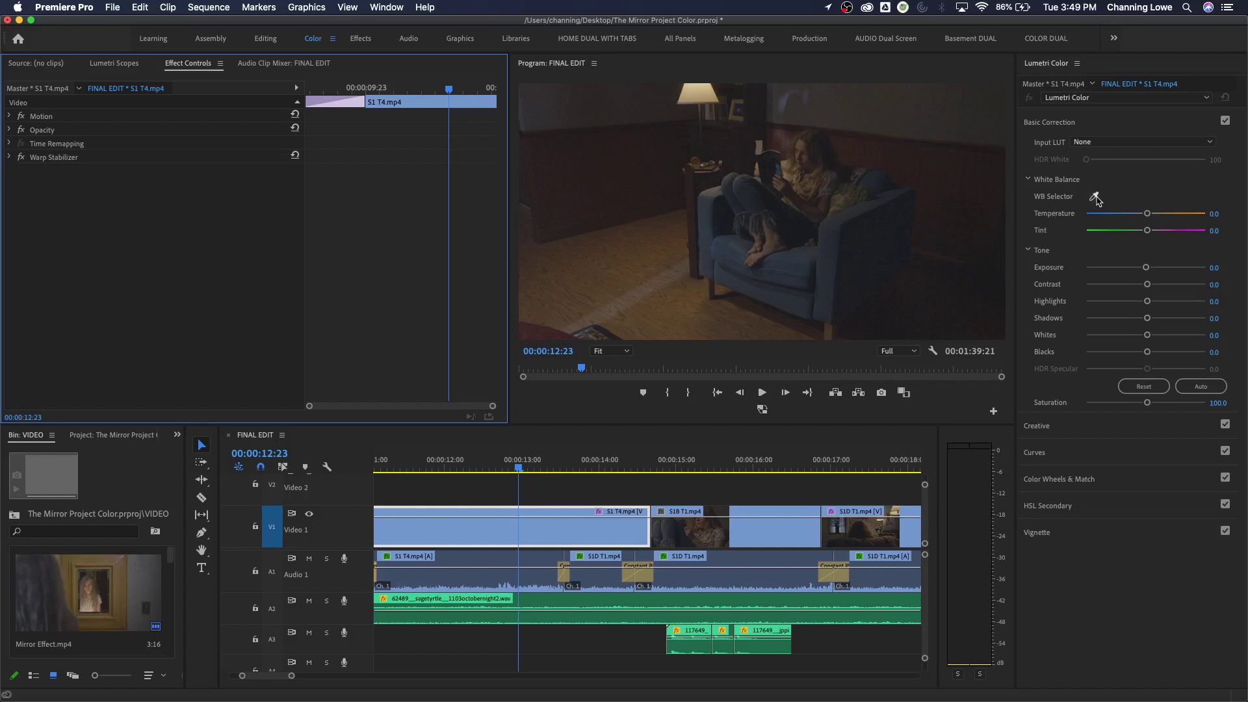
Show the Lumetri Scopes and sample the S1 T4.mp4 clip's white balance twice at the book the girl is holding.
click(126, 67)
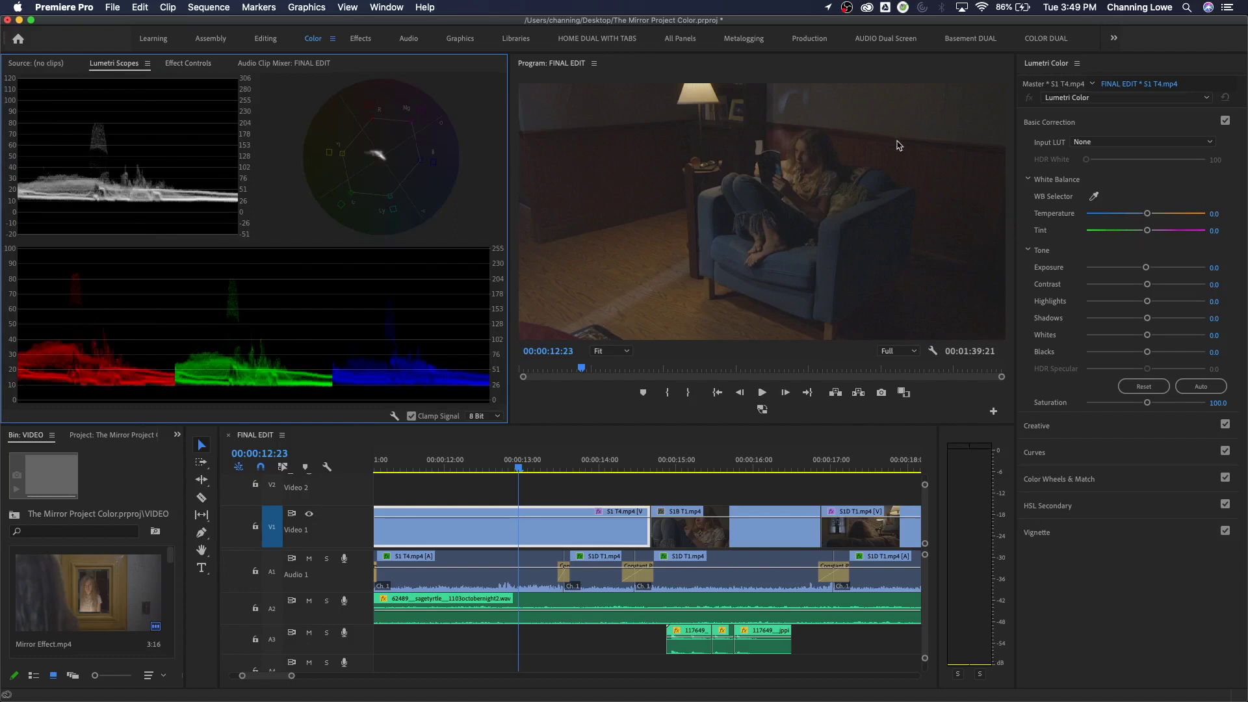
click(1095, 194)
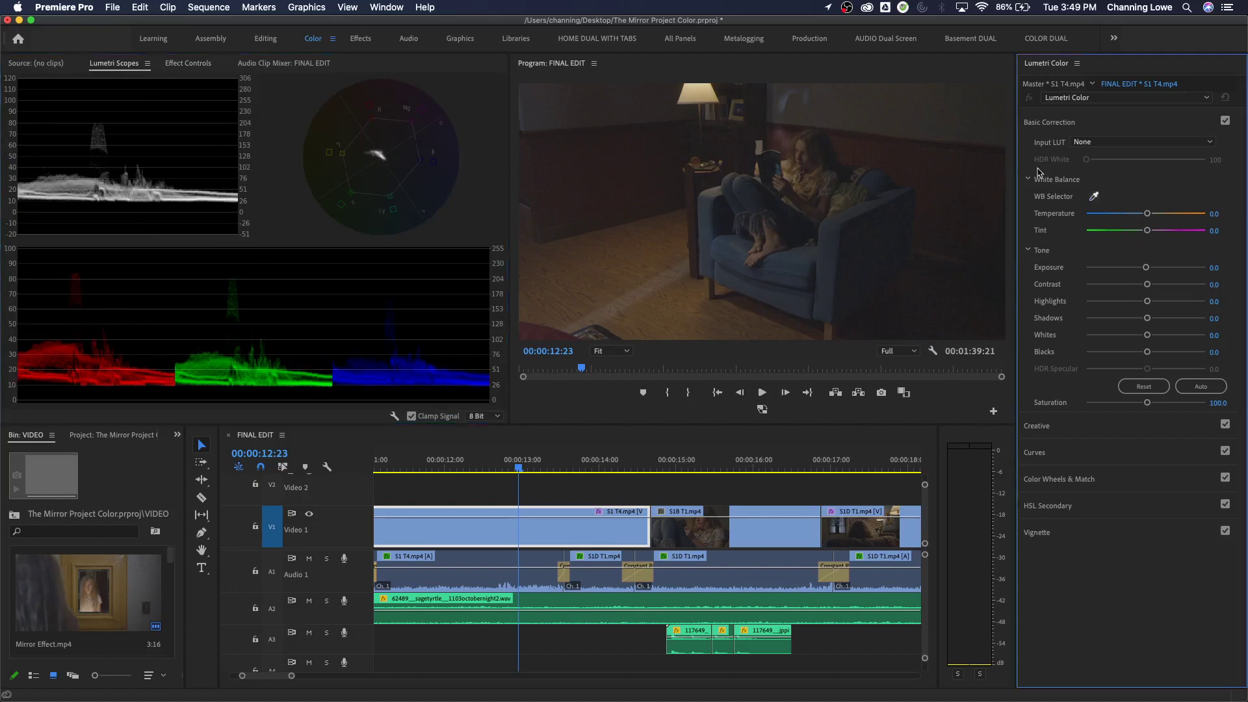
click(762, 151)
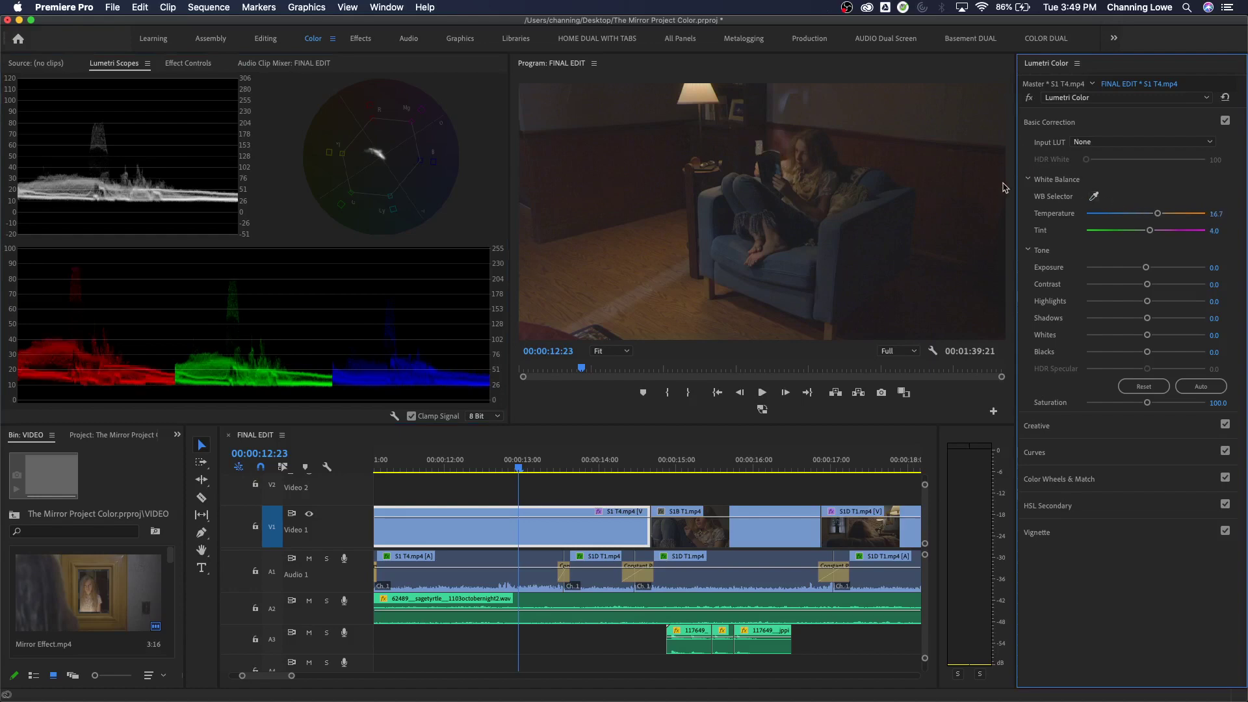
click(1093, 195)
click(761, 148)
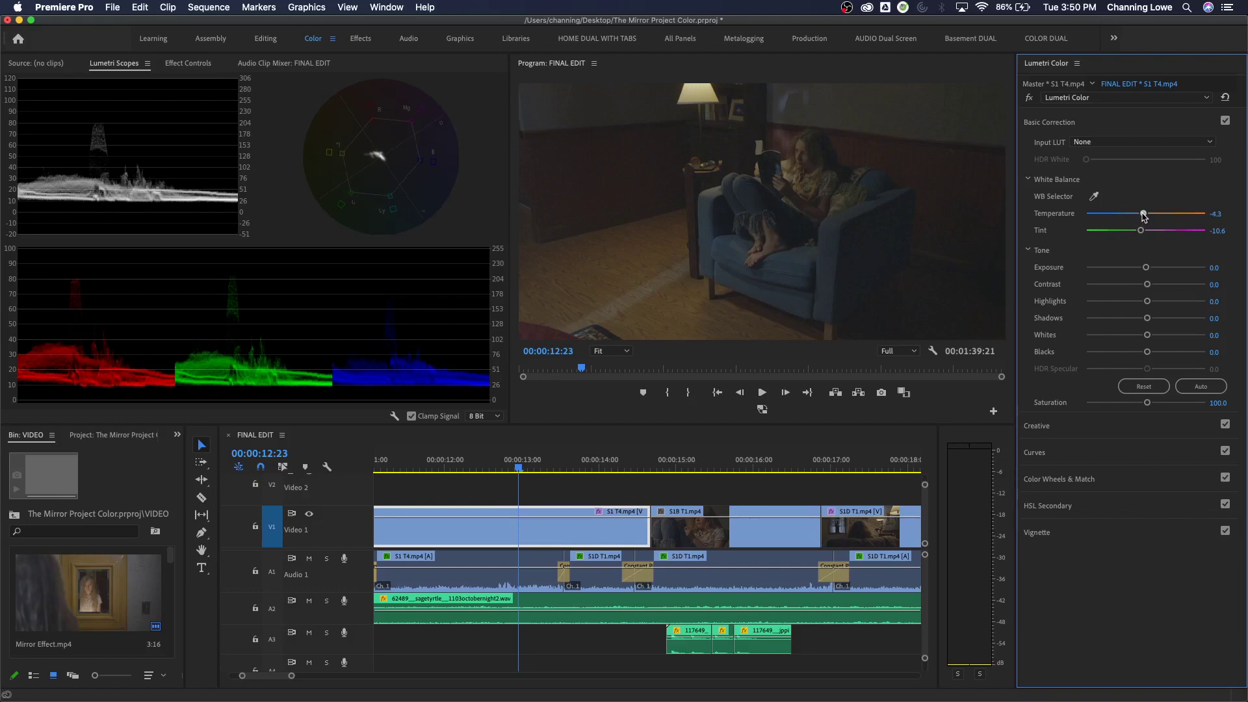
Cool the white balance temperature of the S1 T4.mp4 clip, and warm it up to about 64.1.
drag(1143, 215, 1117, 216)
drag(1108, 217, 1184, 221)
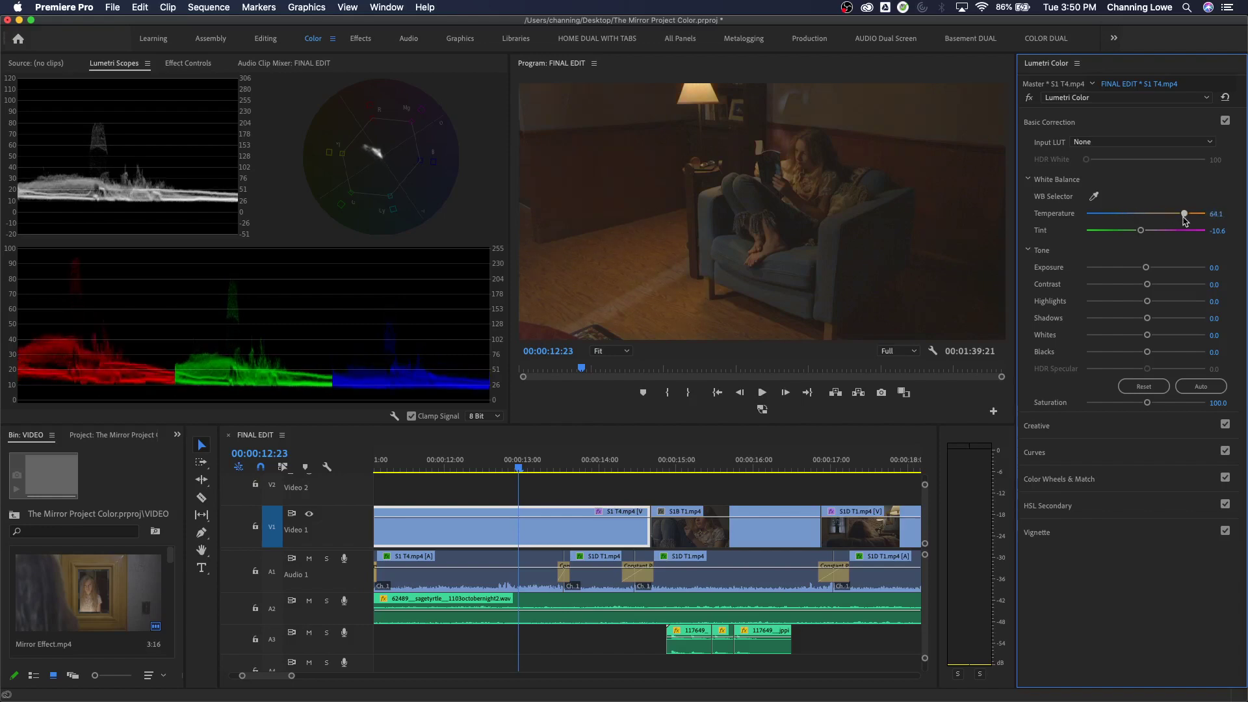
Reset the S1 T4.mp4 clip's temperature, try shifting its temperature and tint, and reset the whole Lumetri Color effect.
double_click(1183, 213)
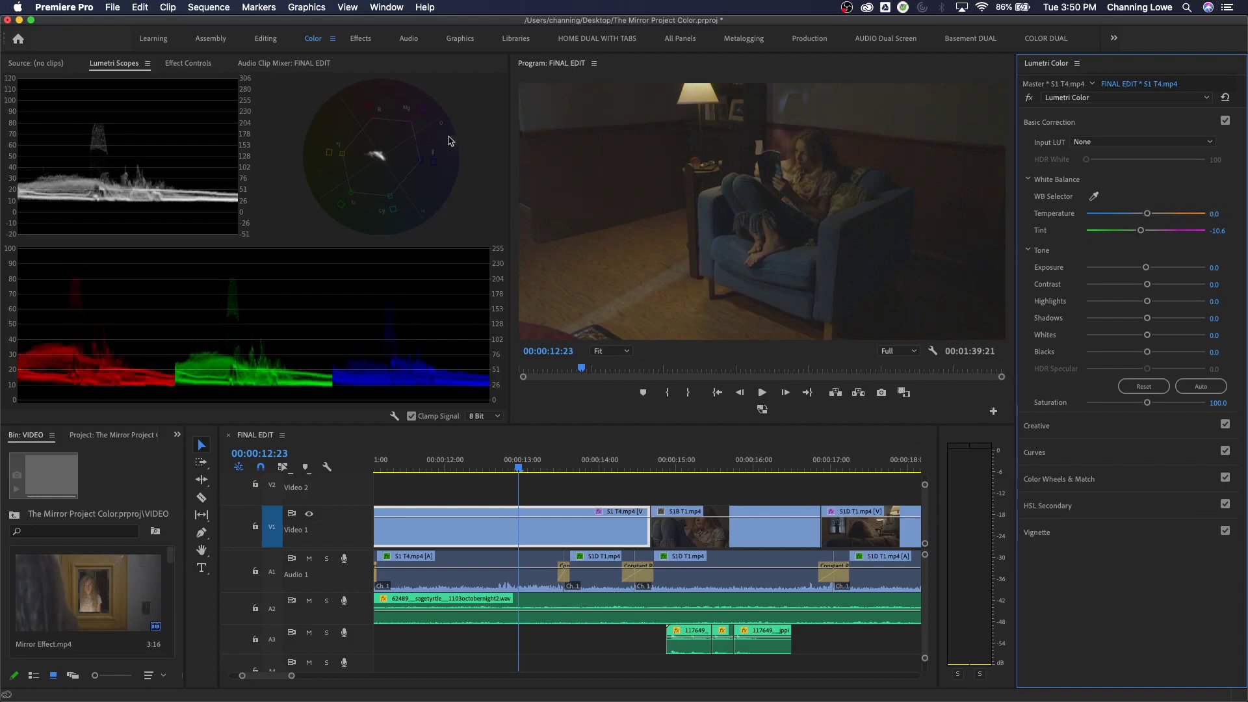
drag(1147, 214, 1138, 215)
drag(1142, 235, 1184, 214)
click(1140, 230)
click(1226, 97)
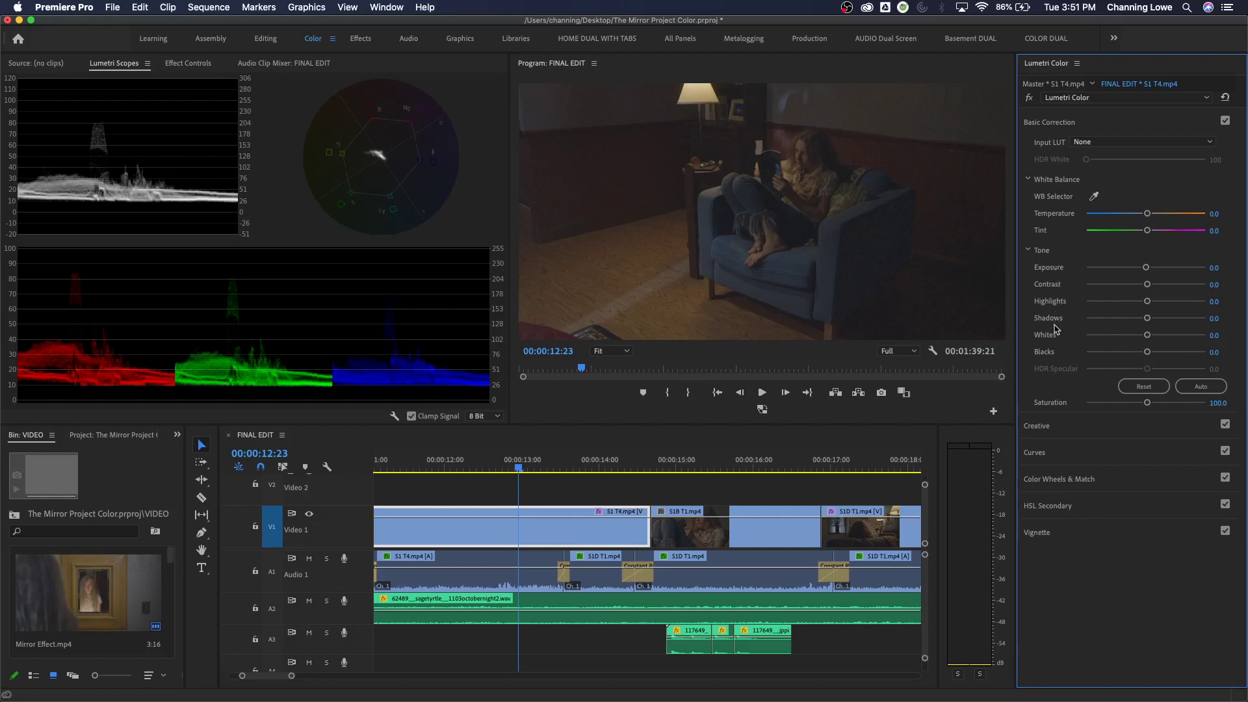
Hide the Parade (RGB) and Vectorscope YUV in the Lumetri Scopes, leaving only the Waveform (Luma).
right_click(424, 213)
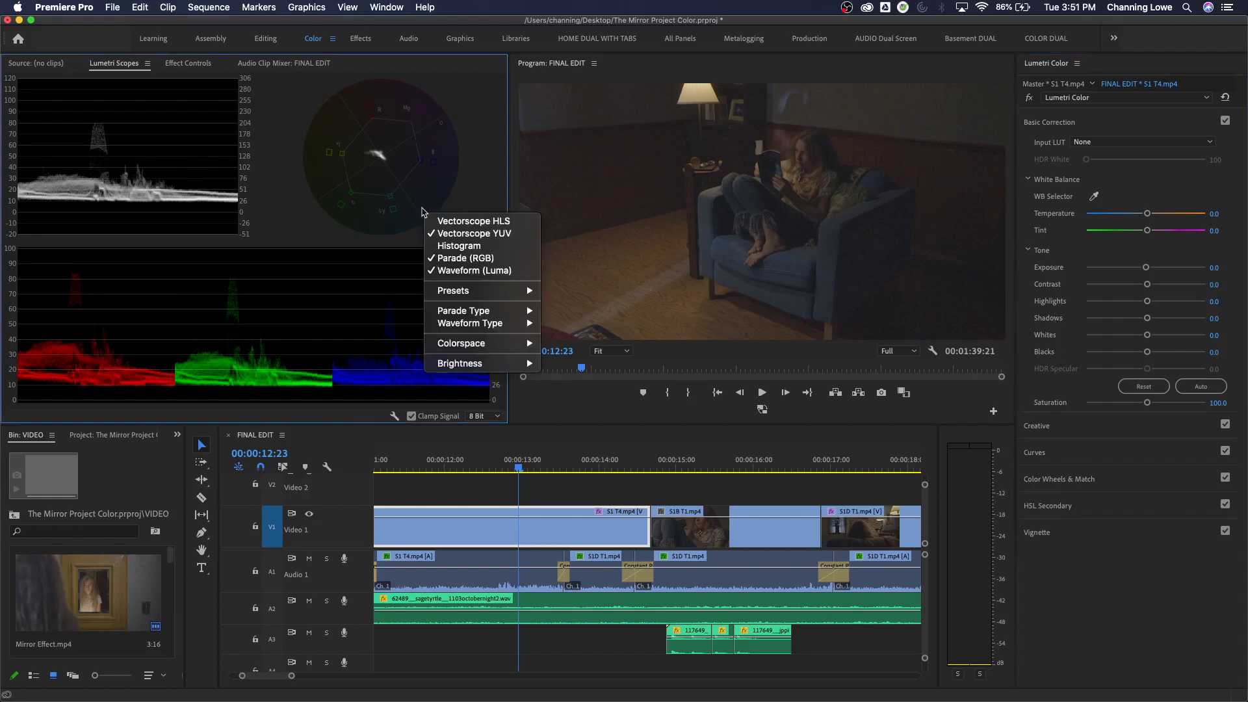
click(460, 258)
right_click(356, 225)
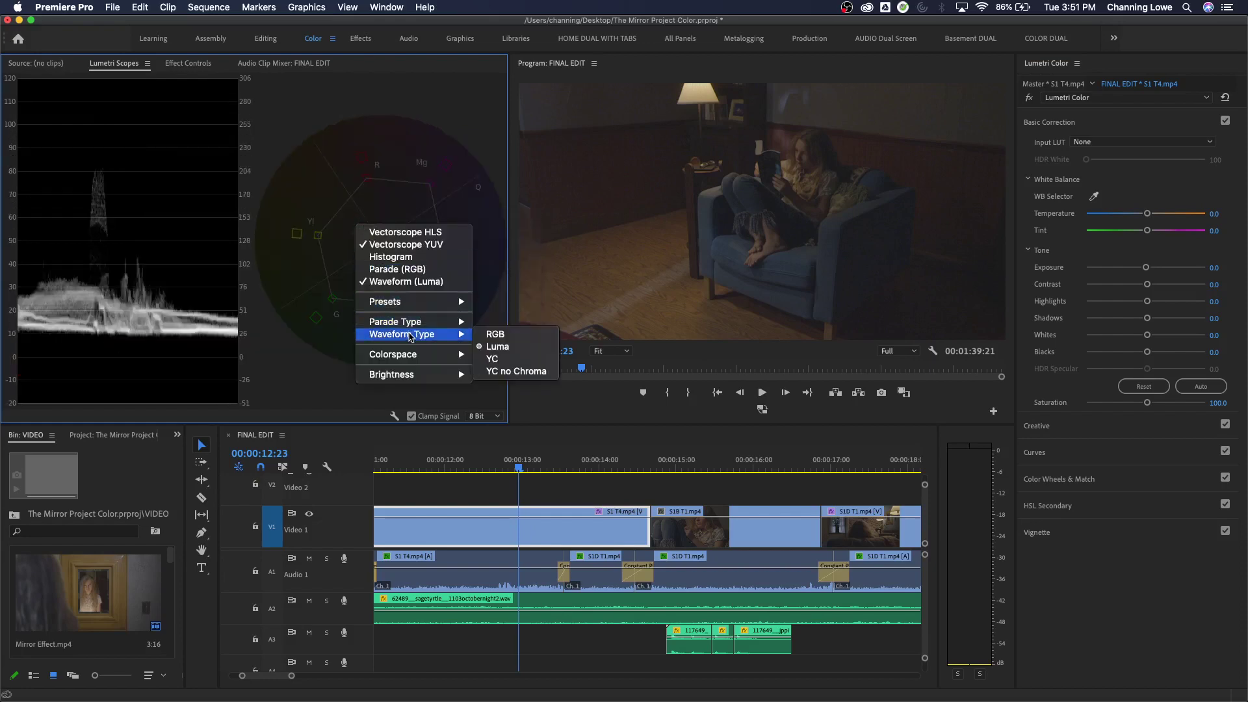
click(420, 245)
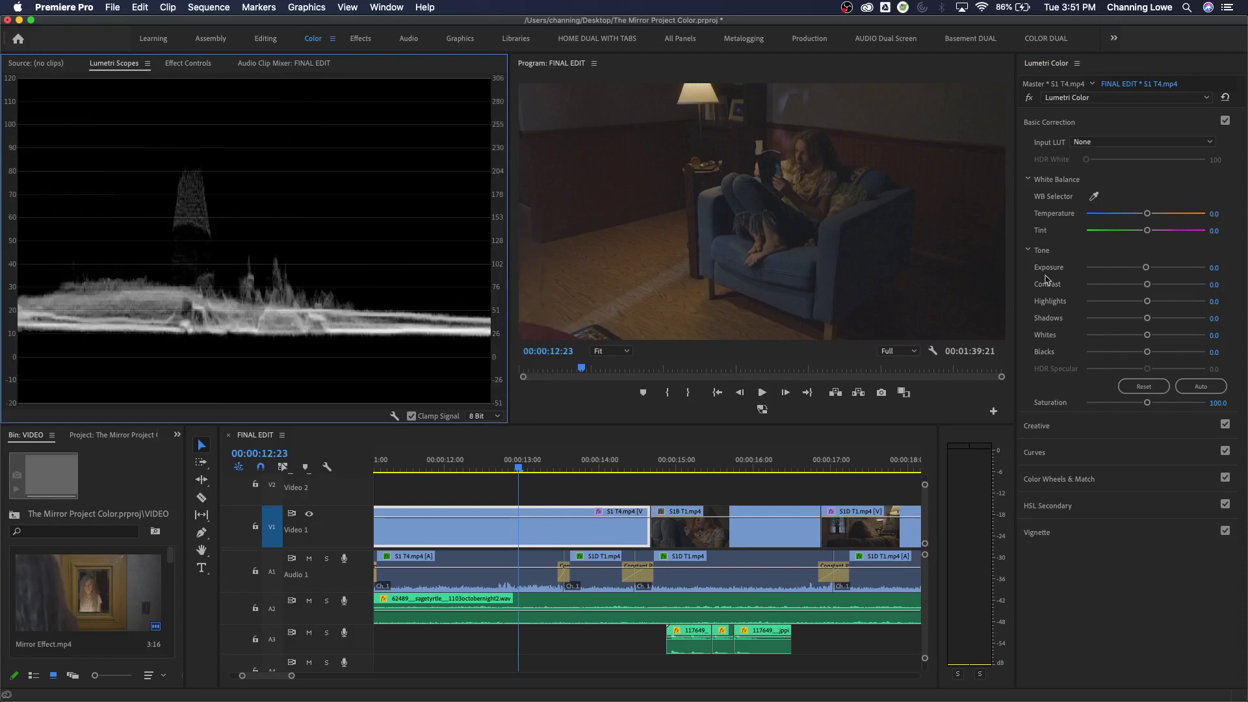
Try exposure at 1.5 and 0.7, highlights at 31.5, shadows at -19.6 and blacks at -9.8, and reset the tone controls.
drag(1154, 269, 1164, 267)
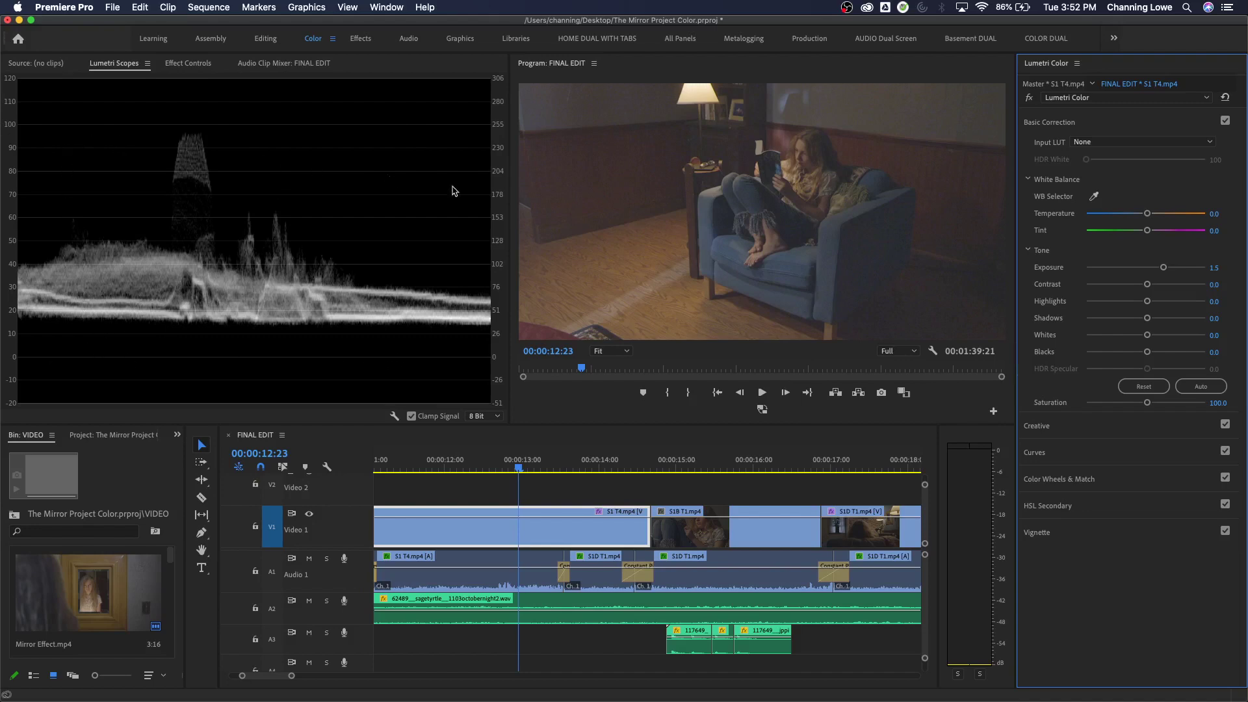
drag(1163, 267, 1164, 301)
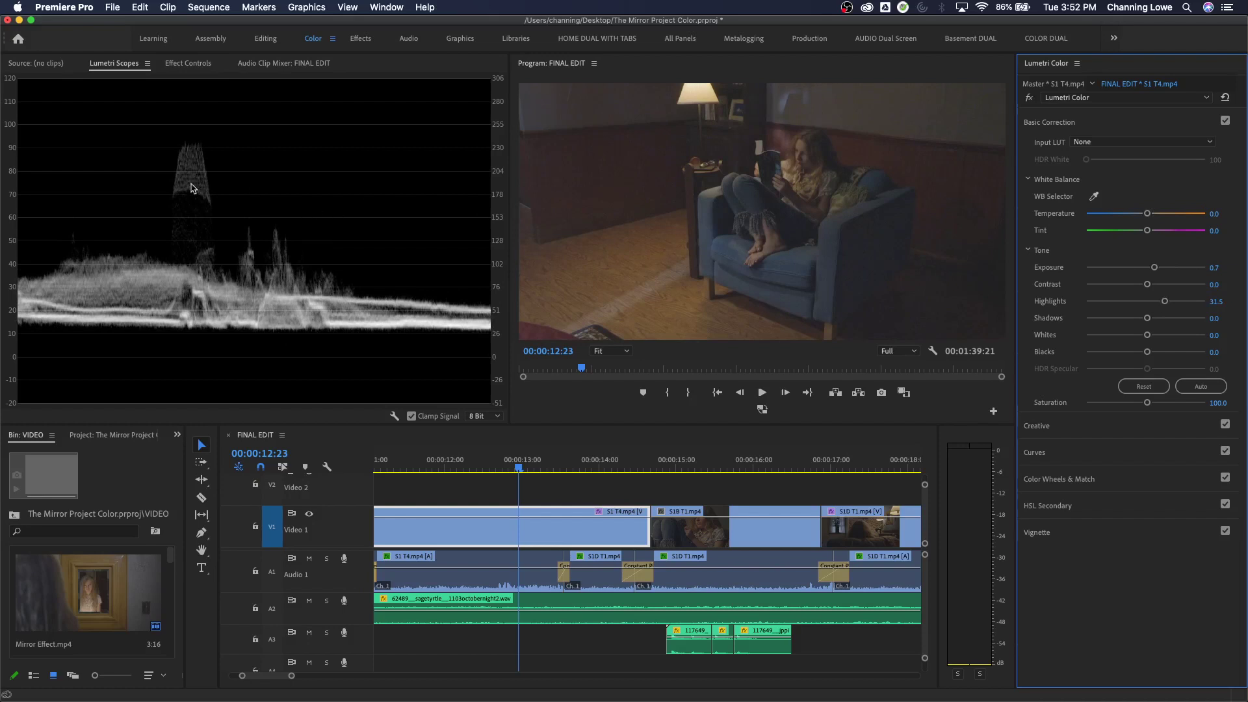
double_click(1152, 305)
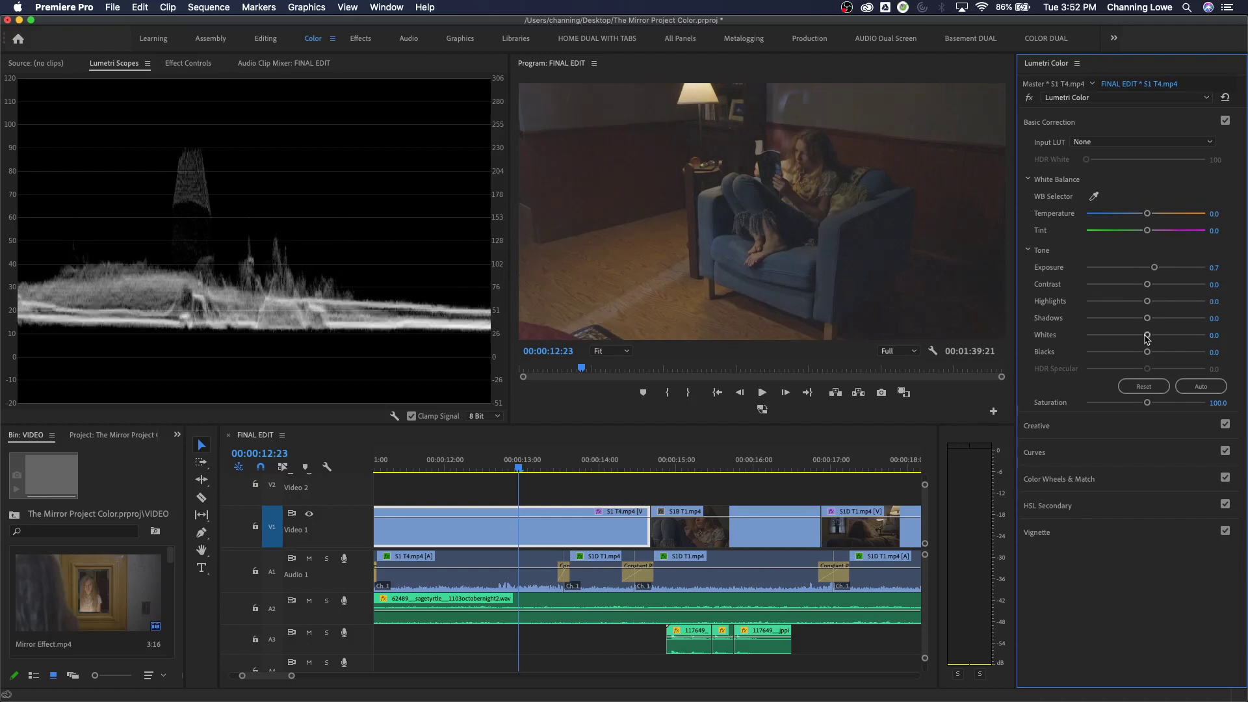
mouse_move(1147, 334)
mouse_down()
mouse_move(1189, 335)
mouse_move(1135, 357)
mouse_move(1134, 328)
mouse_move(1149, 330)
mouse_move(1134, 325)
mouse_up()
double_click(1188, 336)
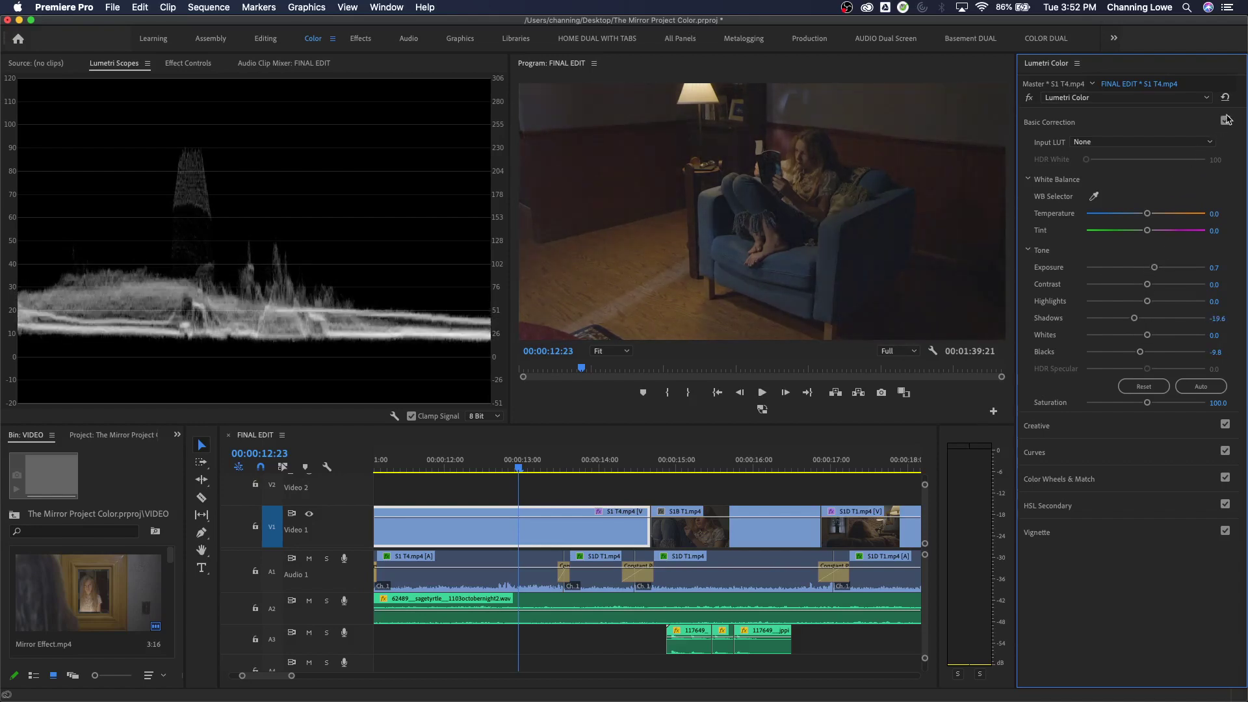
click(1143, 386)
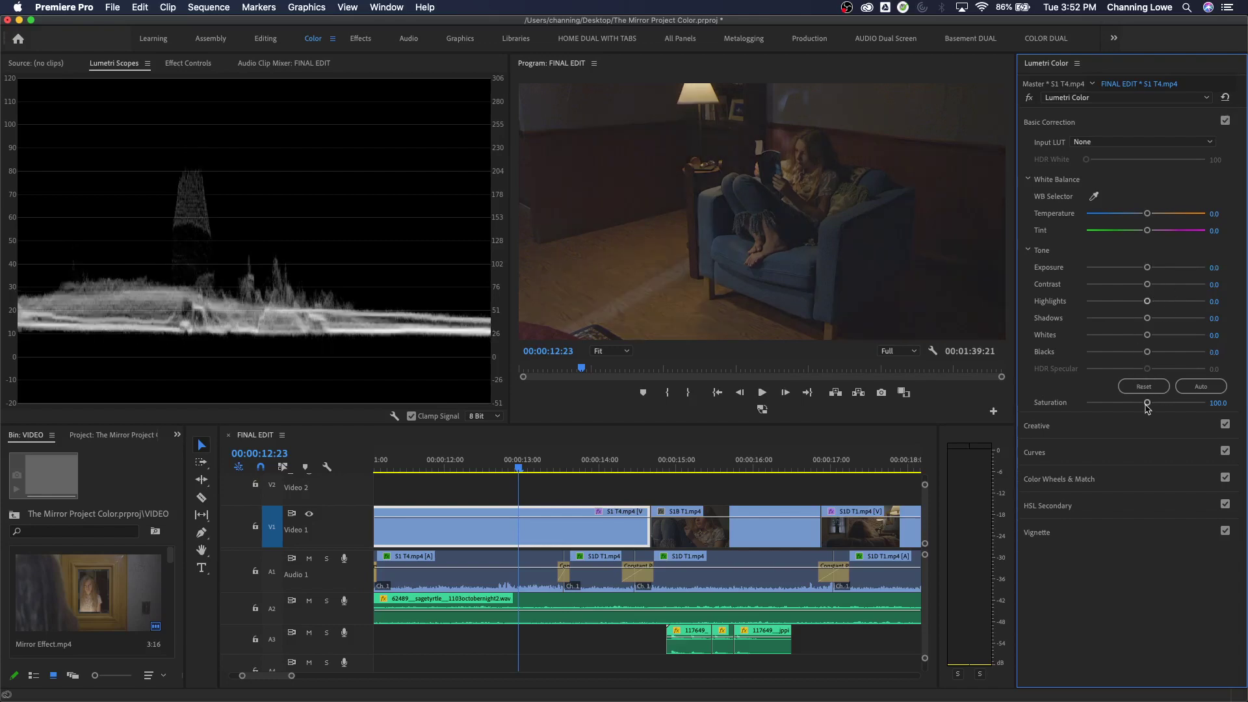
Replace the Waveform (Luma) with the Vectorscope YUV as the only Lumetri scope.
right_click(384, 246)
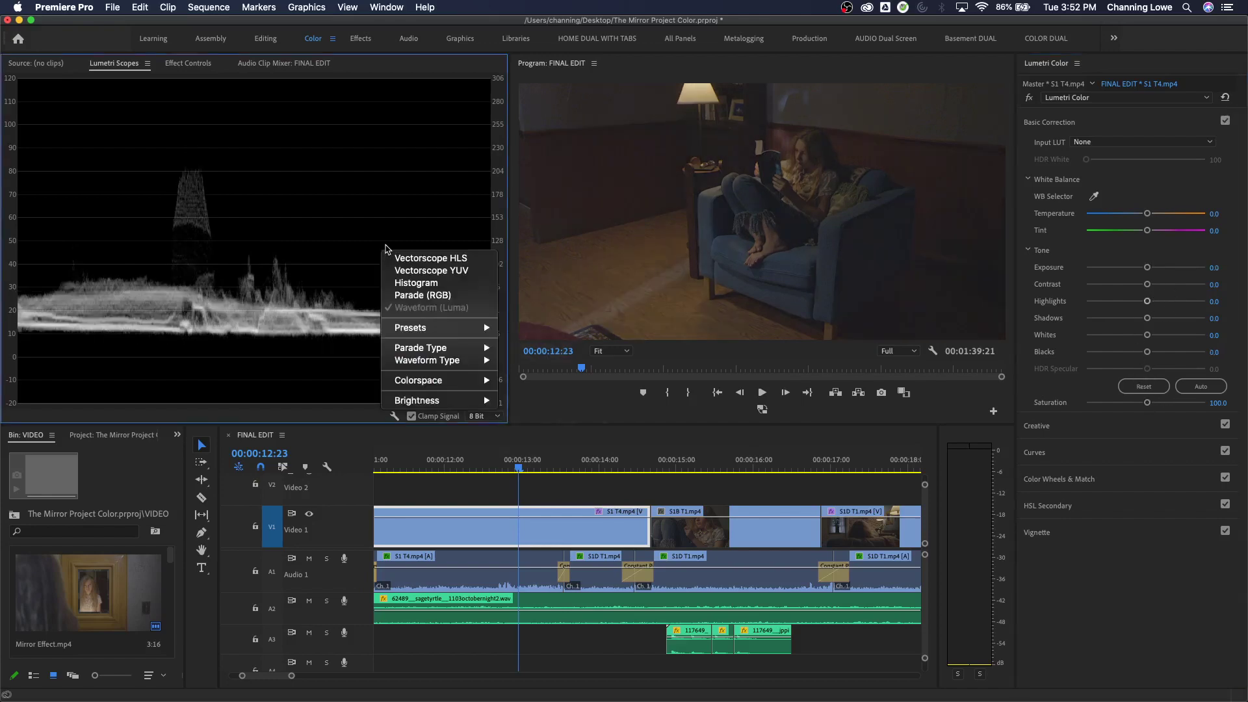
click(415, 272)
right_click(198, 234)
click(227, 301)
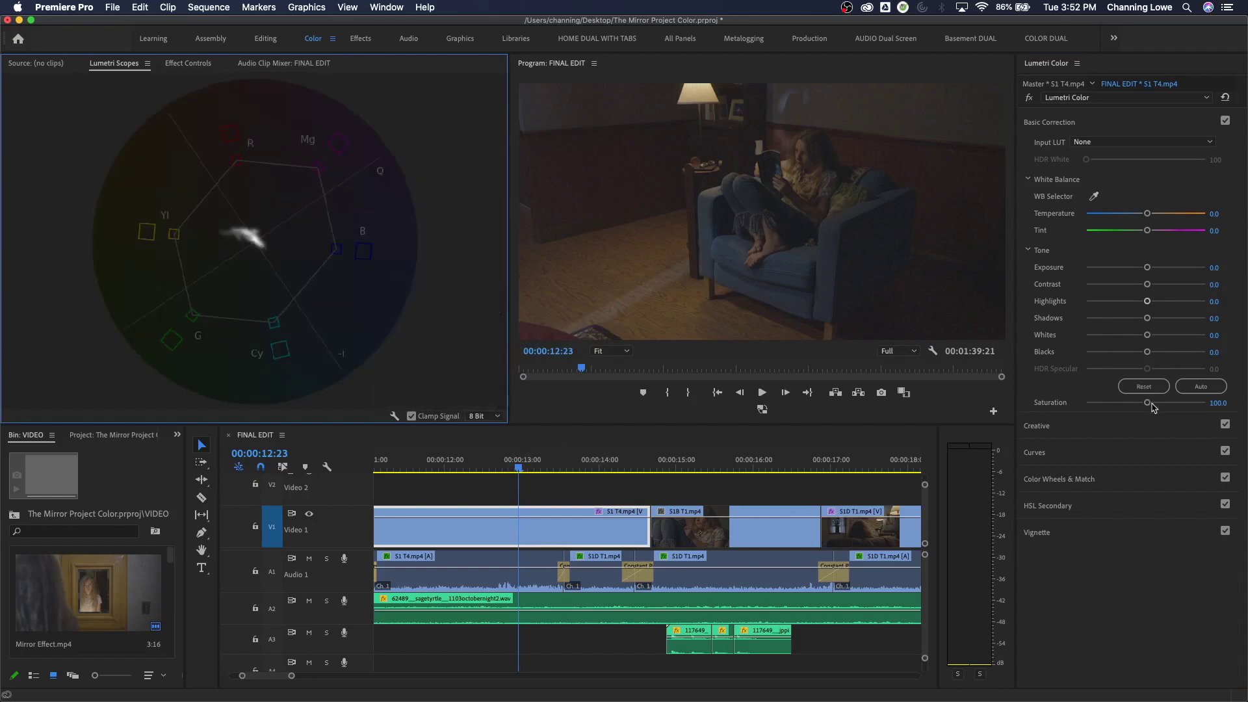
Try the S1 T4.mp4 clip's Basic Correction saturation at 194.6, 163.0 and 0.0, and undo the change.
drag(1146, 402, 1186, 417)
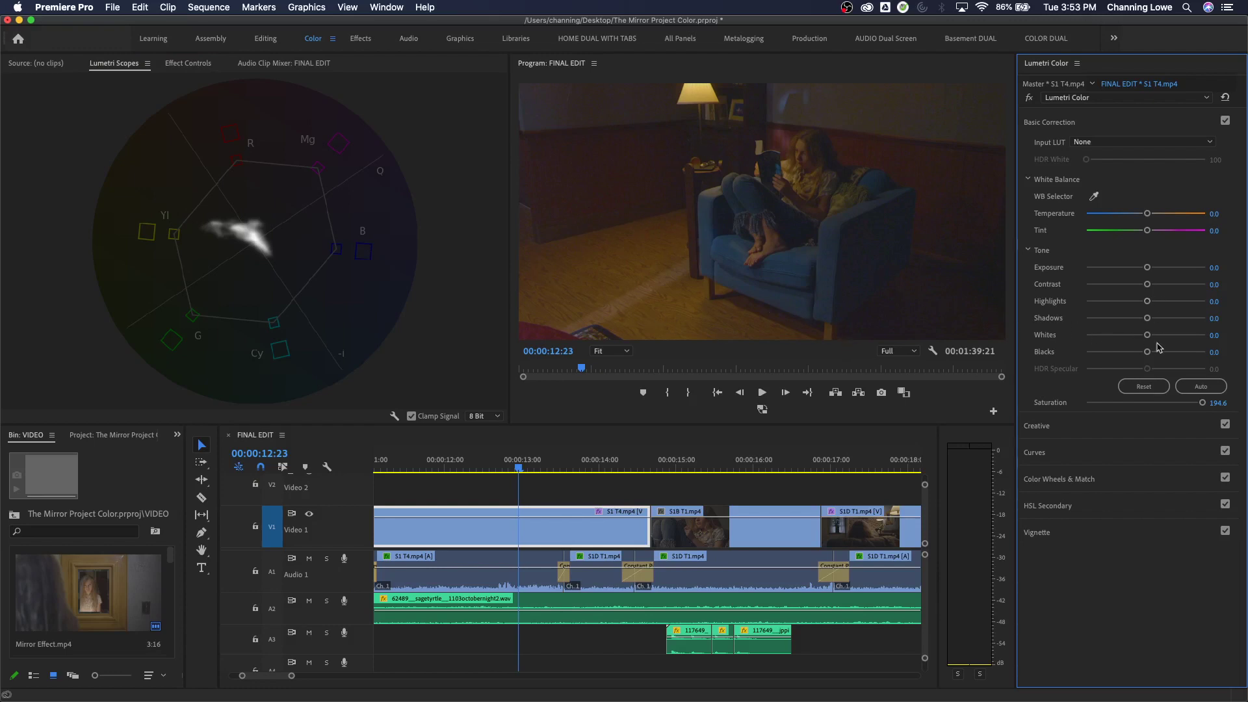
click(1184, 404)
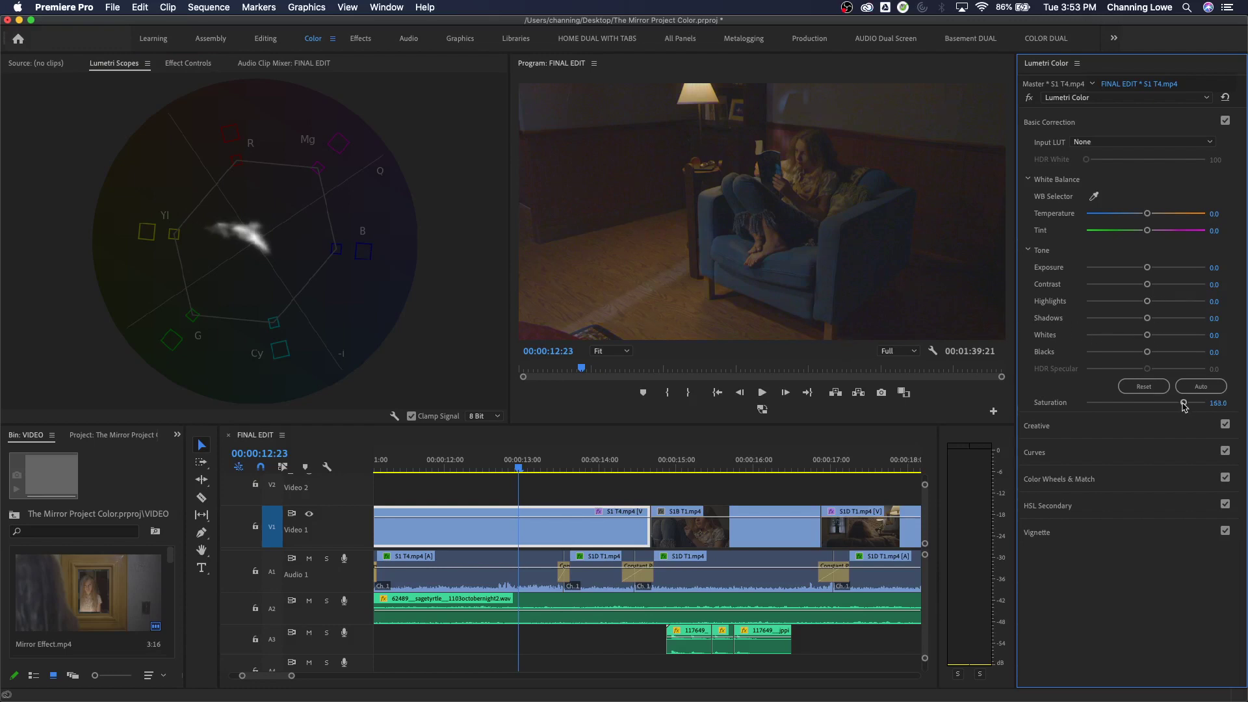
drag(1184, 405, 1088, 416)
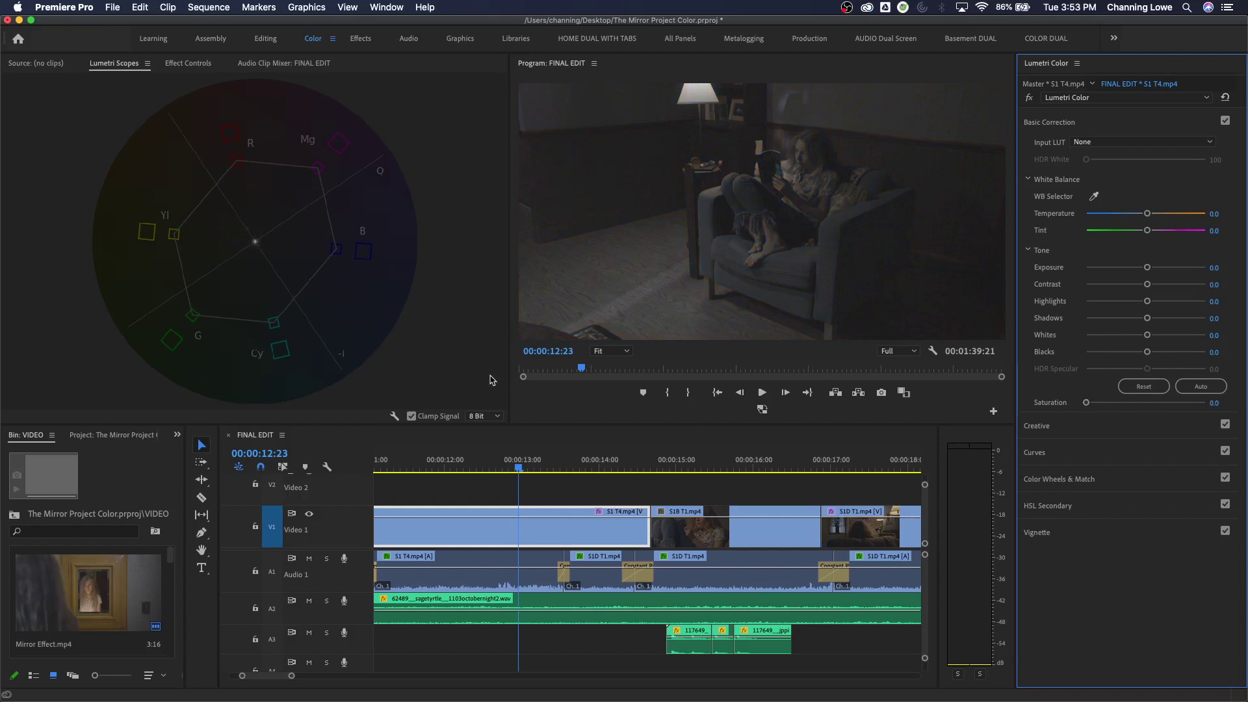
key(super+z)
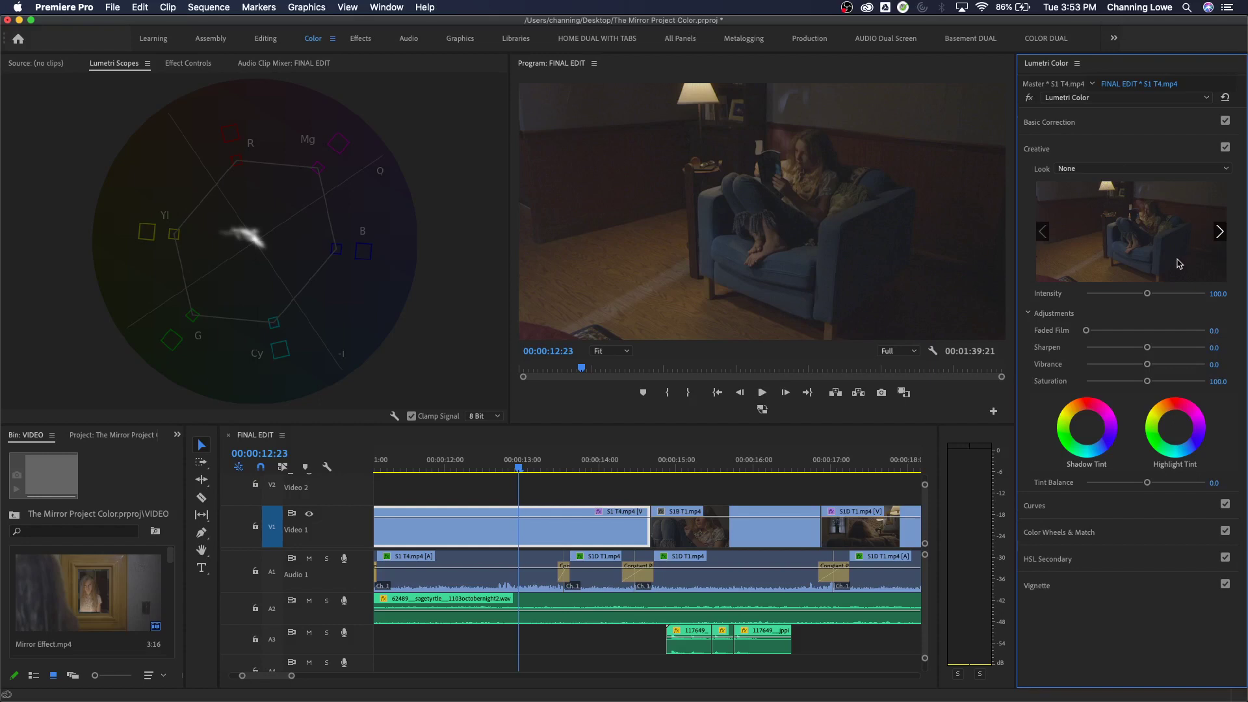
Browse the Creative look previews for the S1 T4.mp4 clip and apply the SL BIG look.
click(1219, 235)
click(1219, 235)
click(1219, 234)
click(1219, 234)
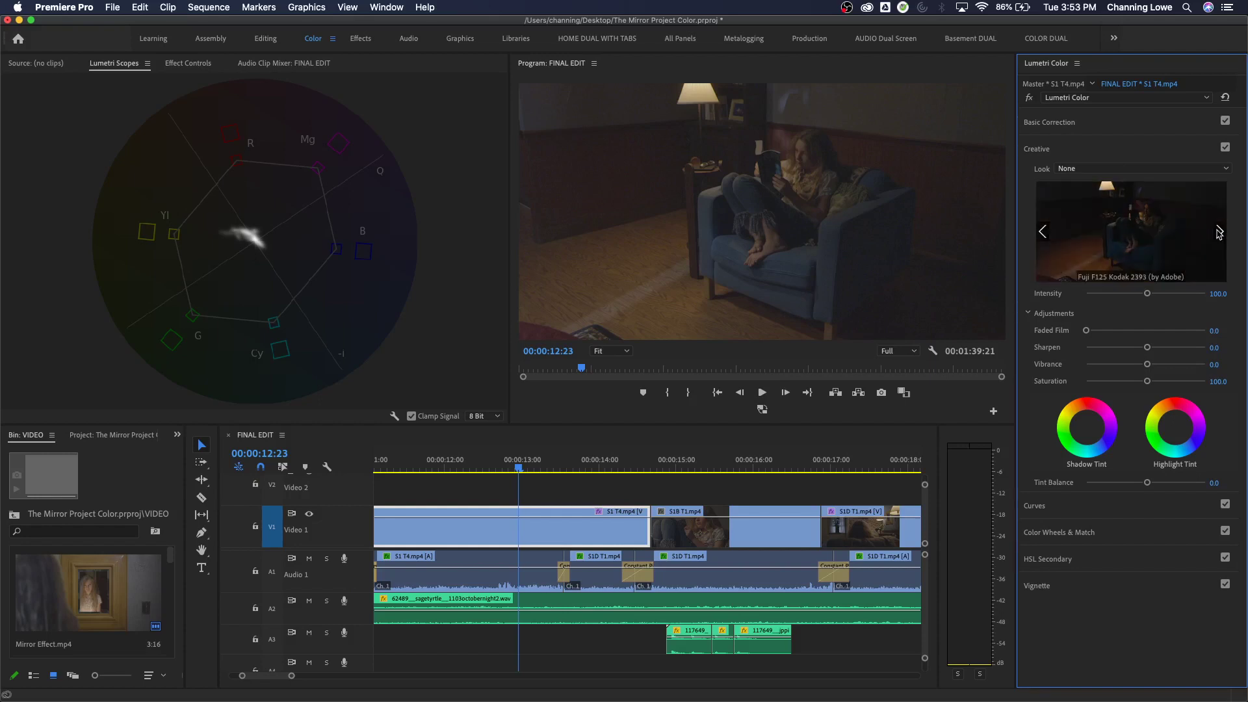
click(1219, 234)
click(1219, 234)
click(1219, 234)
click(1219, 234)
click(1219, 234)
click(1219, 234)
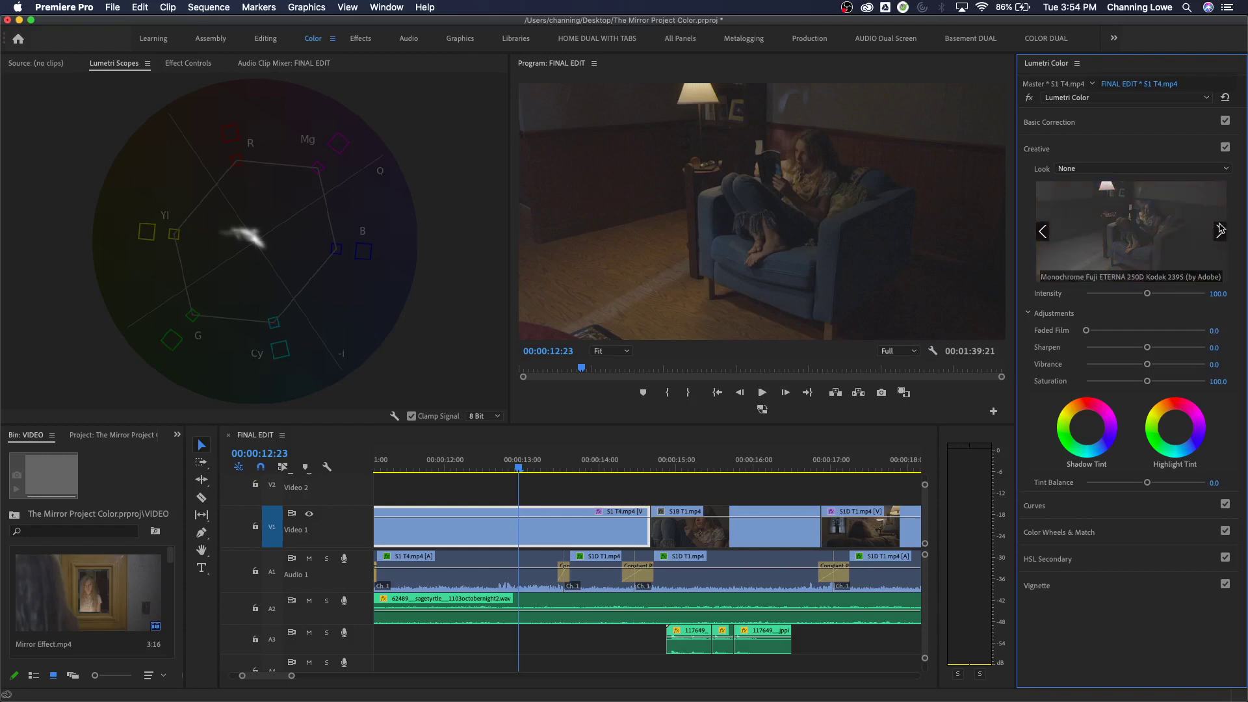
click(1219, 232)
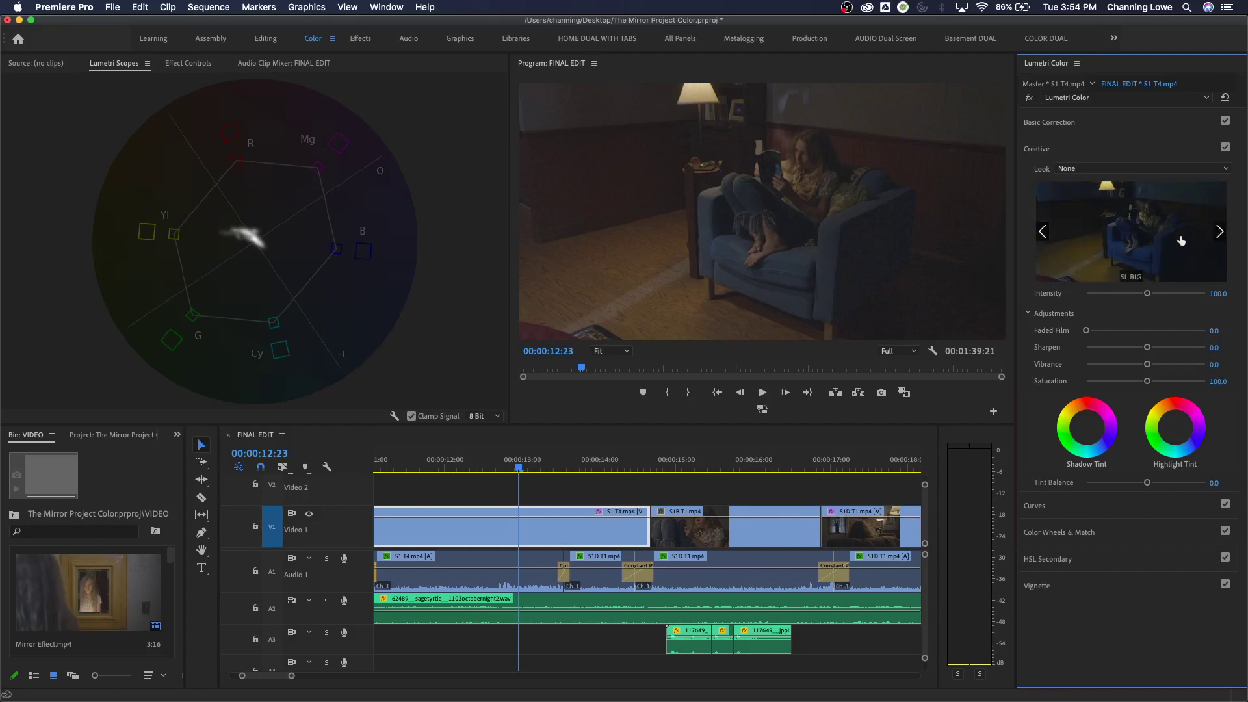
click(1140, 237)
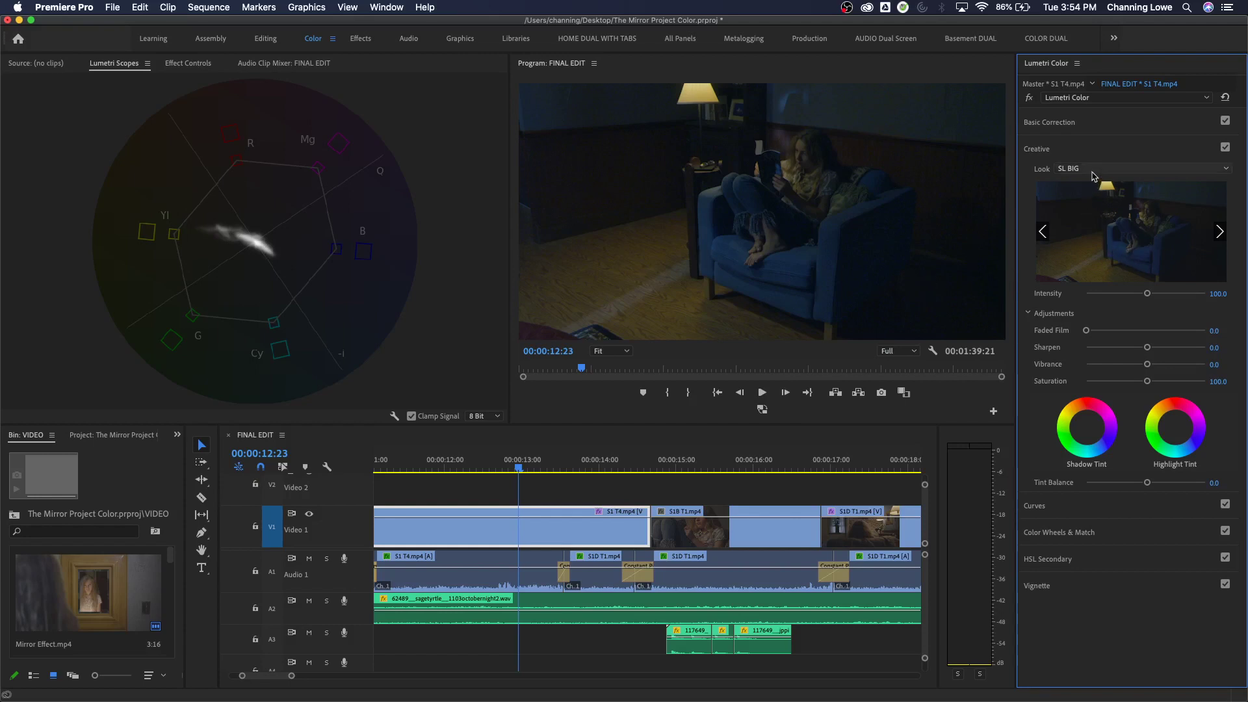
Preview the neighbouring Creative looks and apply Kodak 5218 Kodak 2383 (by Adobe) to the S1 T4.mp4 clip.
click(1219, 232)
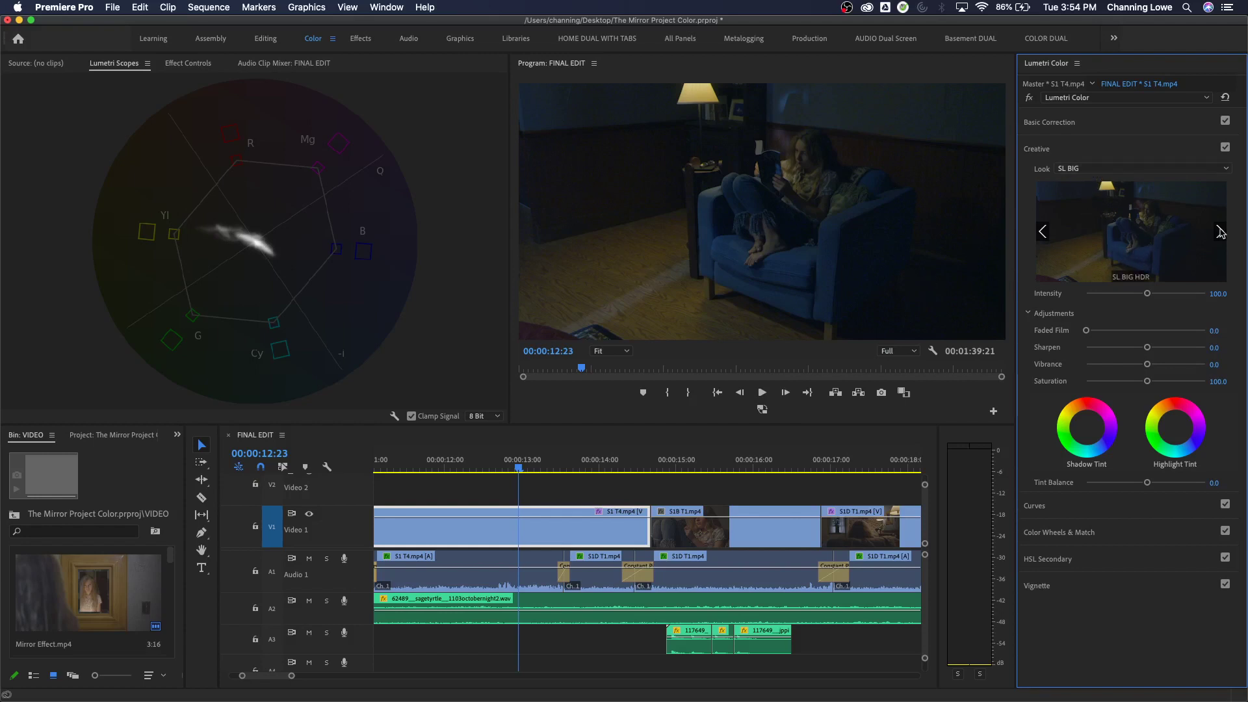
click(1220, 231)
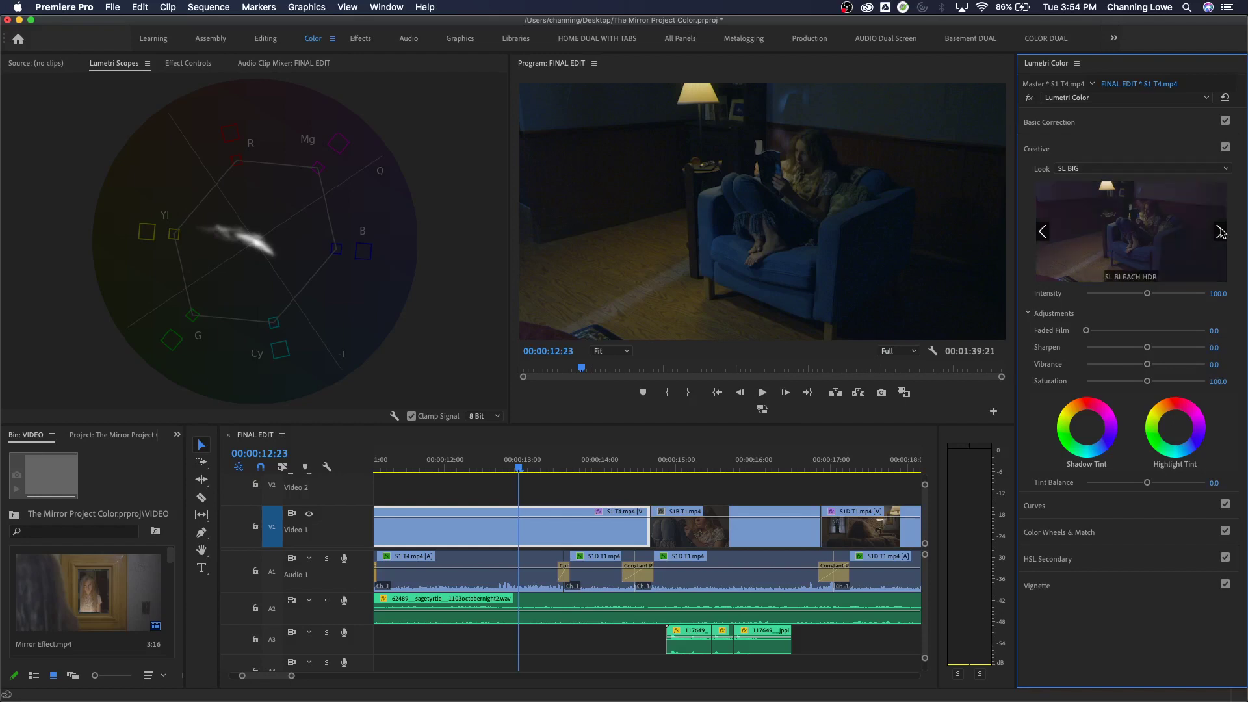
click(1043, 232)
click(1043, 232)
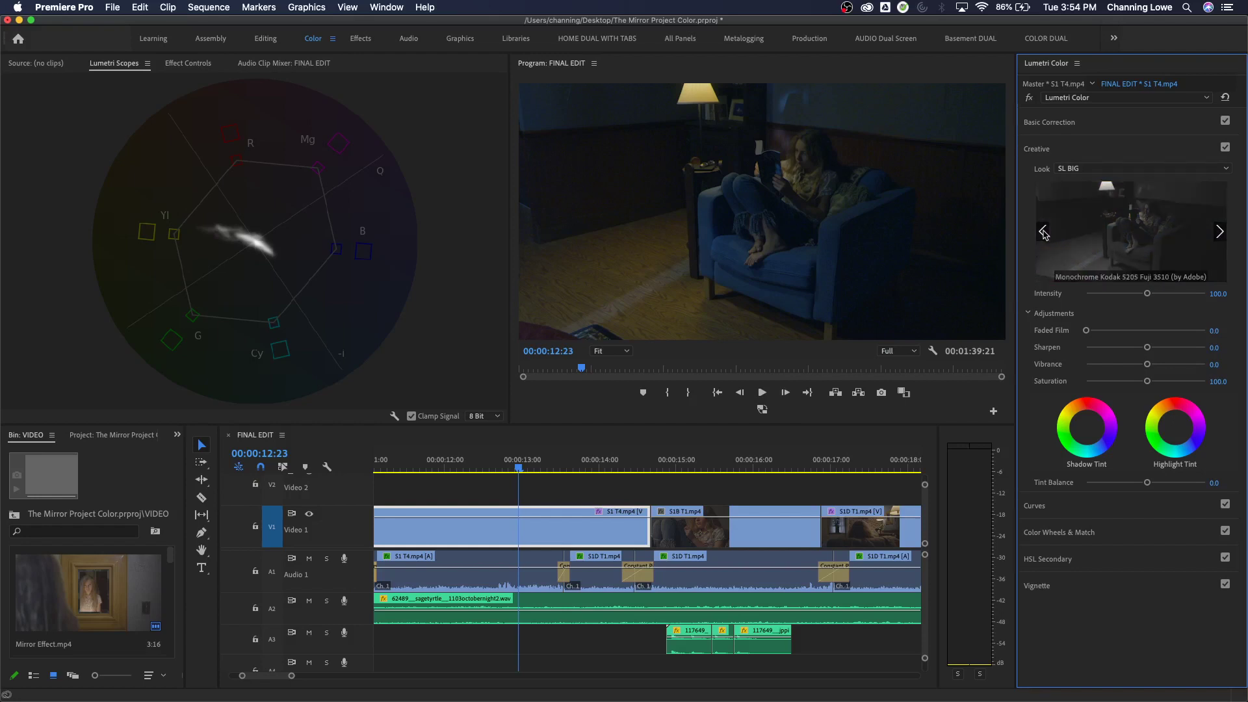
click(1043, 232)
click(1109, 233)
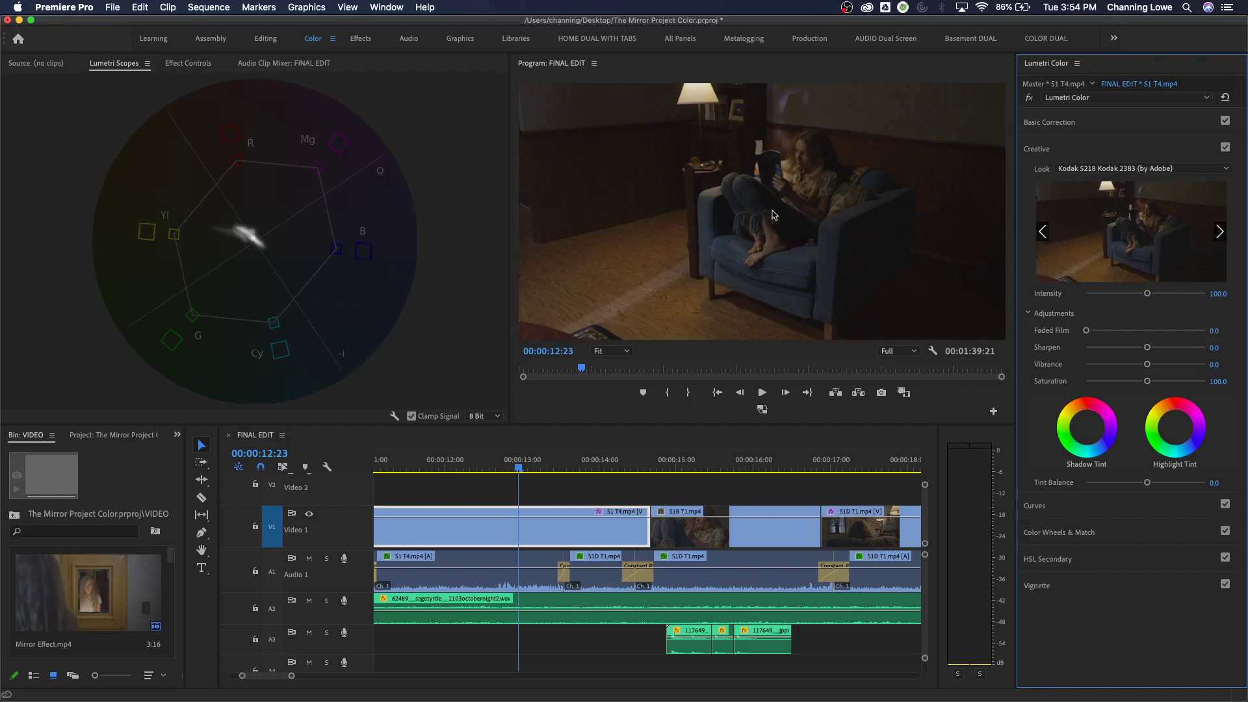
Try the looks SL NOIR RED WAVE, SL NOIR NOUVELLE RED, SL NOIR NOUVELLE and Fuji ETERNA 250D Kodak 2395 on the clip.
click(1090, 169)
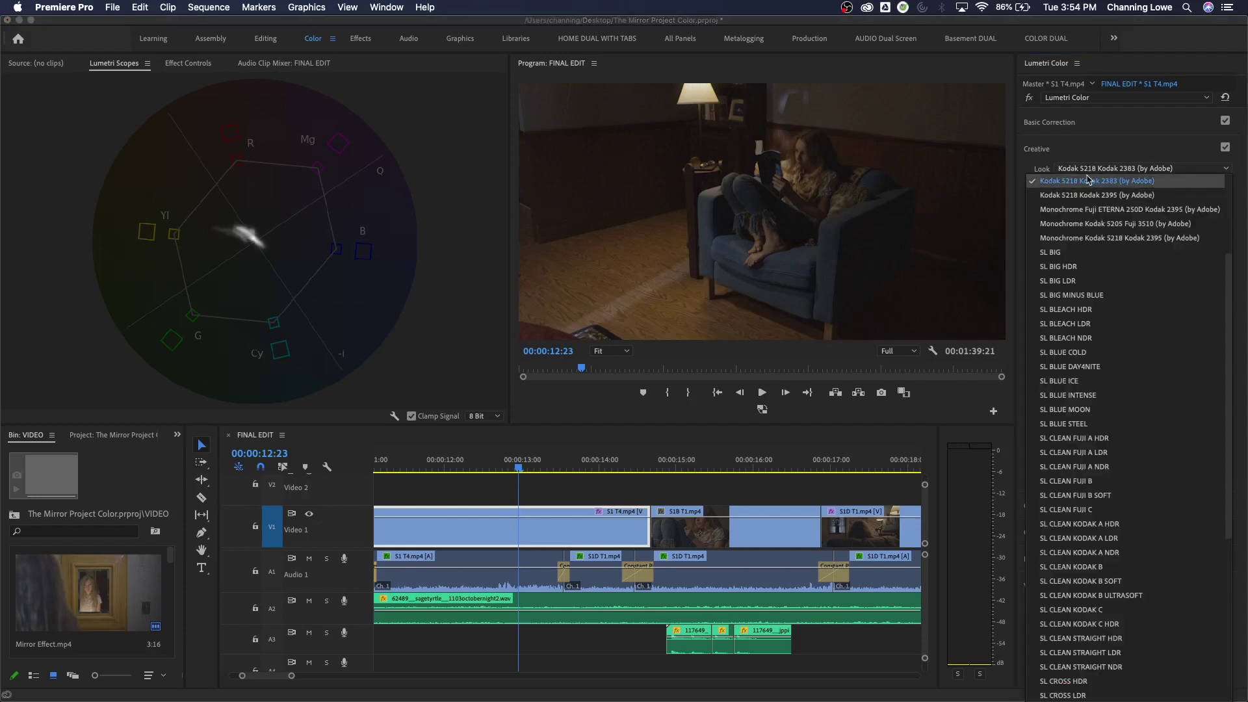
scroll(1100, 481, down, 5)
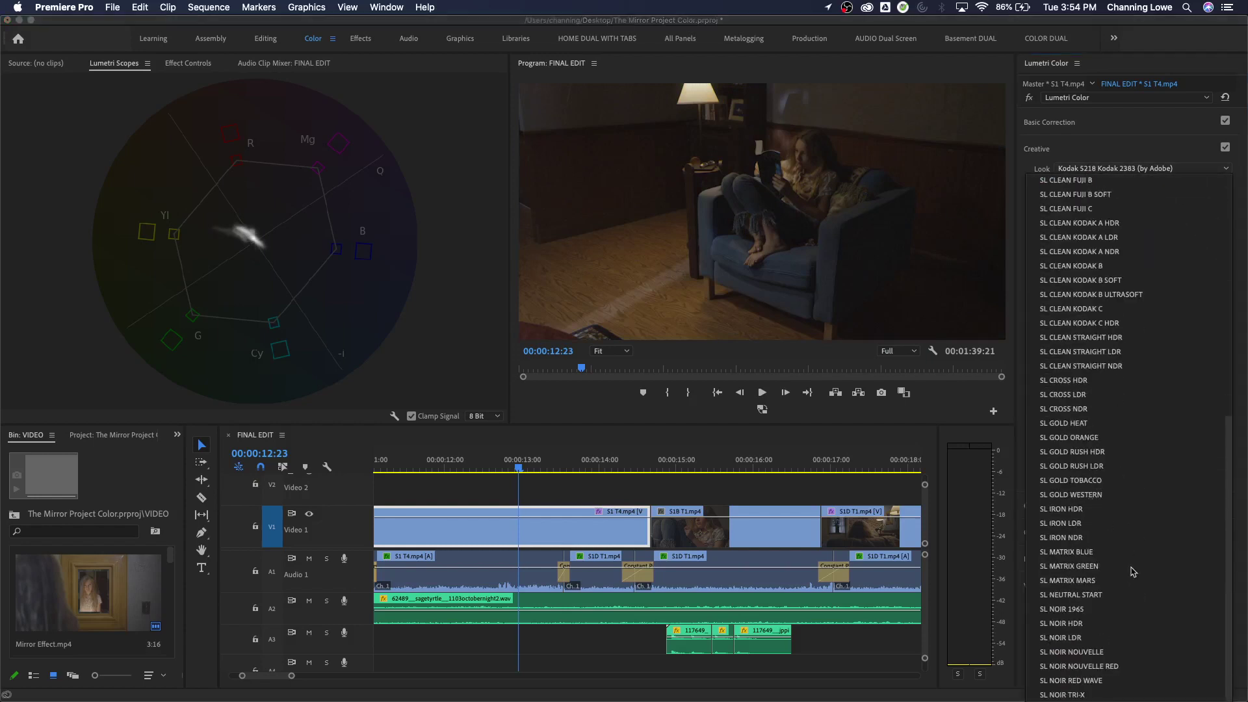
click(1098, 679)
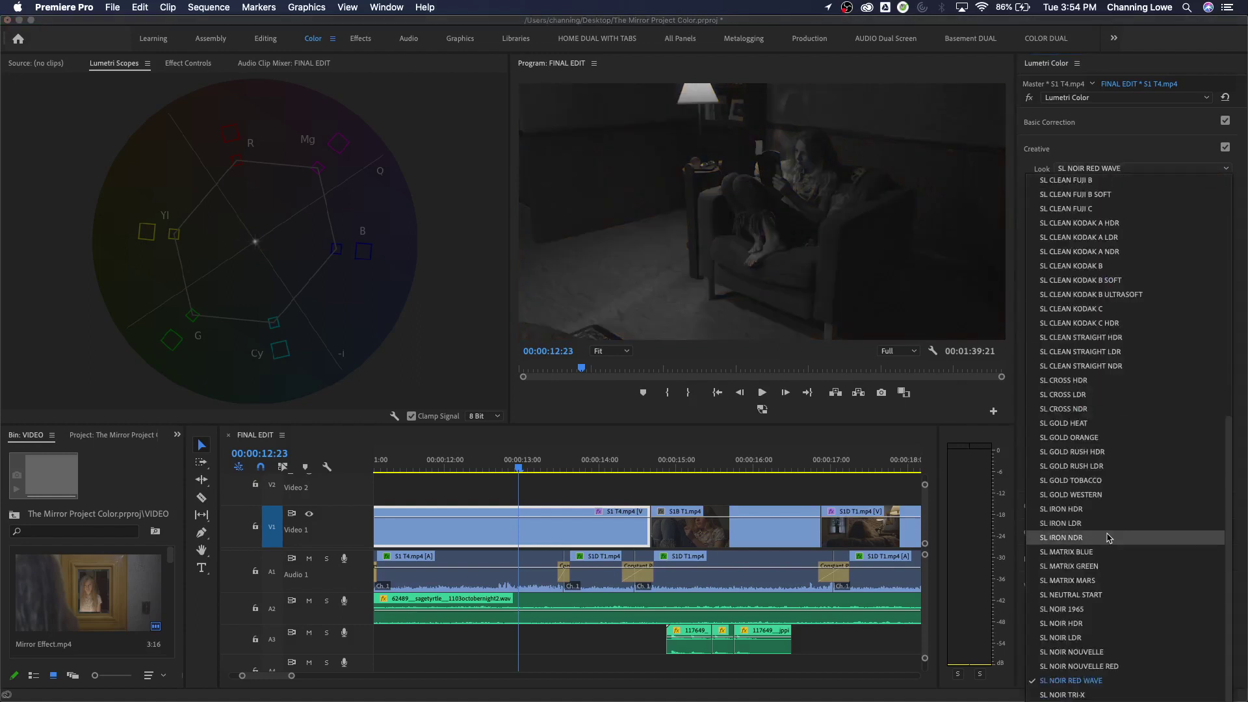
click(1105, 666)
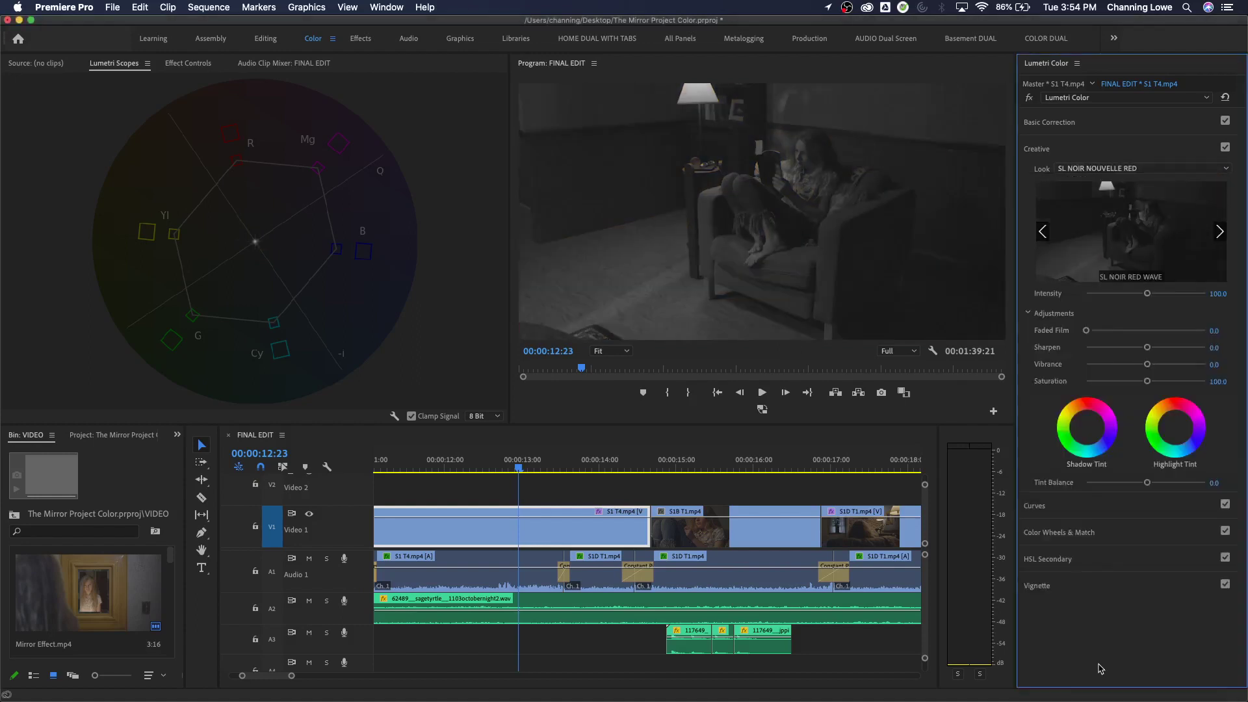
click(1110, 172)
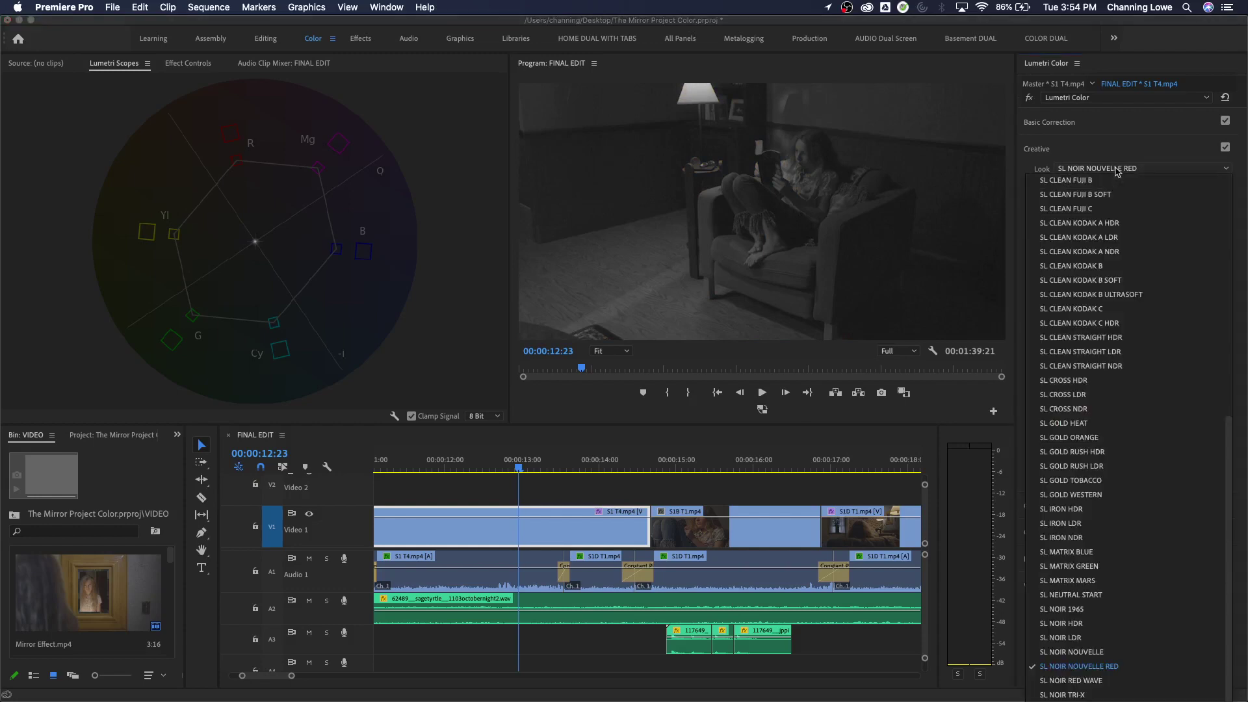
click(1080, 652)
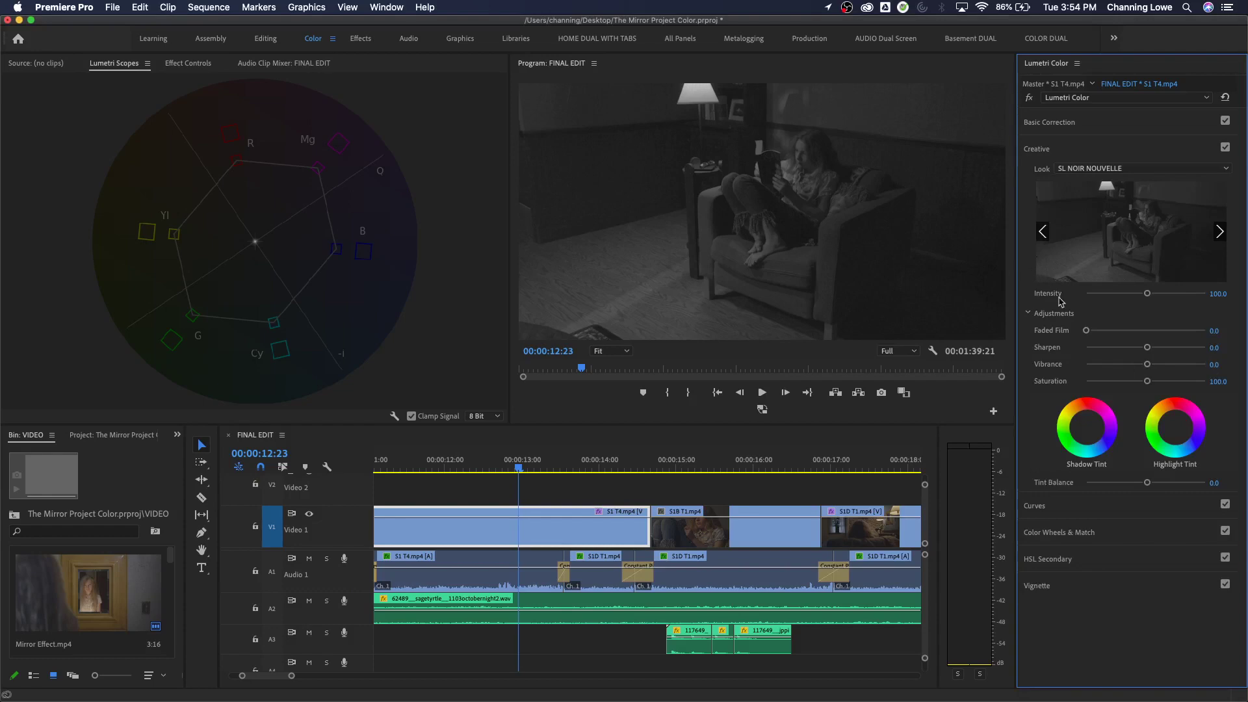
click(1117, 170)
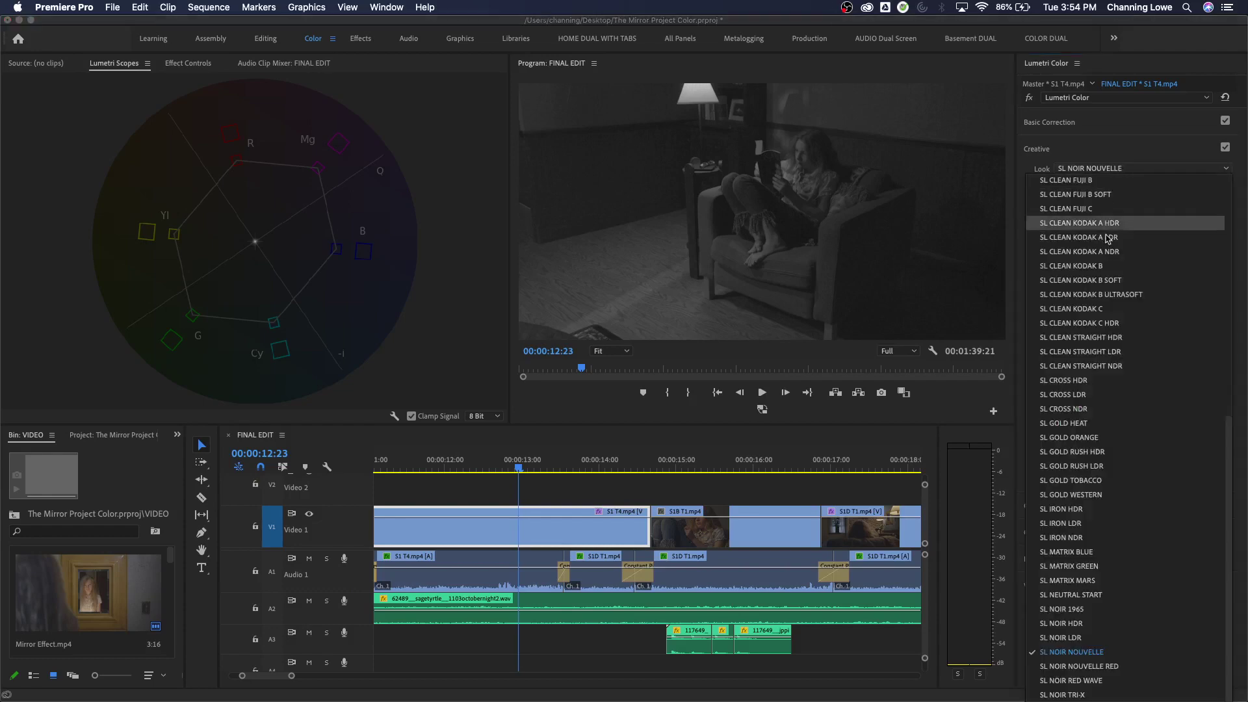
click(1111, 255)
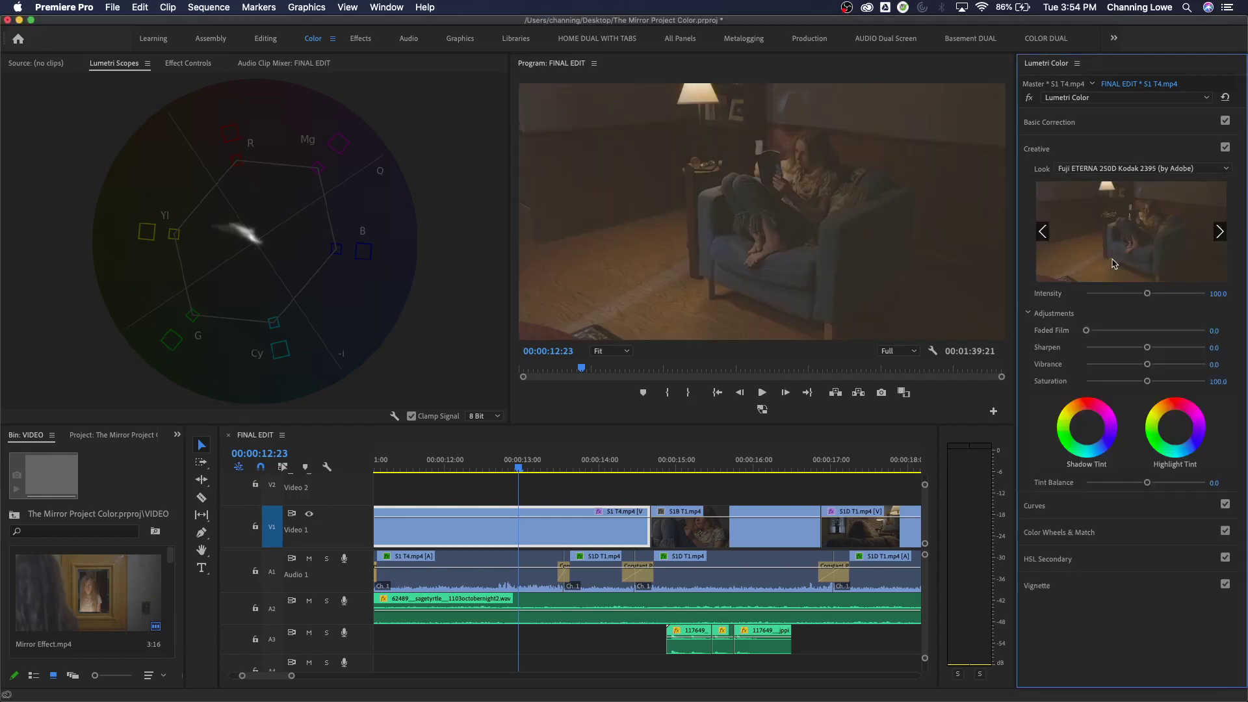
Try the Fuji F125 Kodak 2393 (by Adobe) look at an intensity of about 70.7, and reset the Lumetri Color effect.
click(1113, 169)
click(1115, 195)
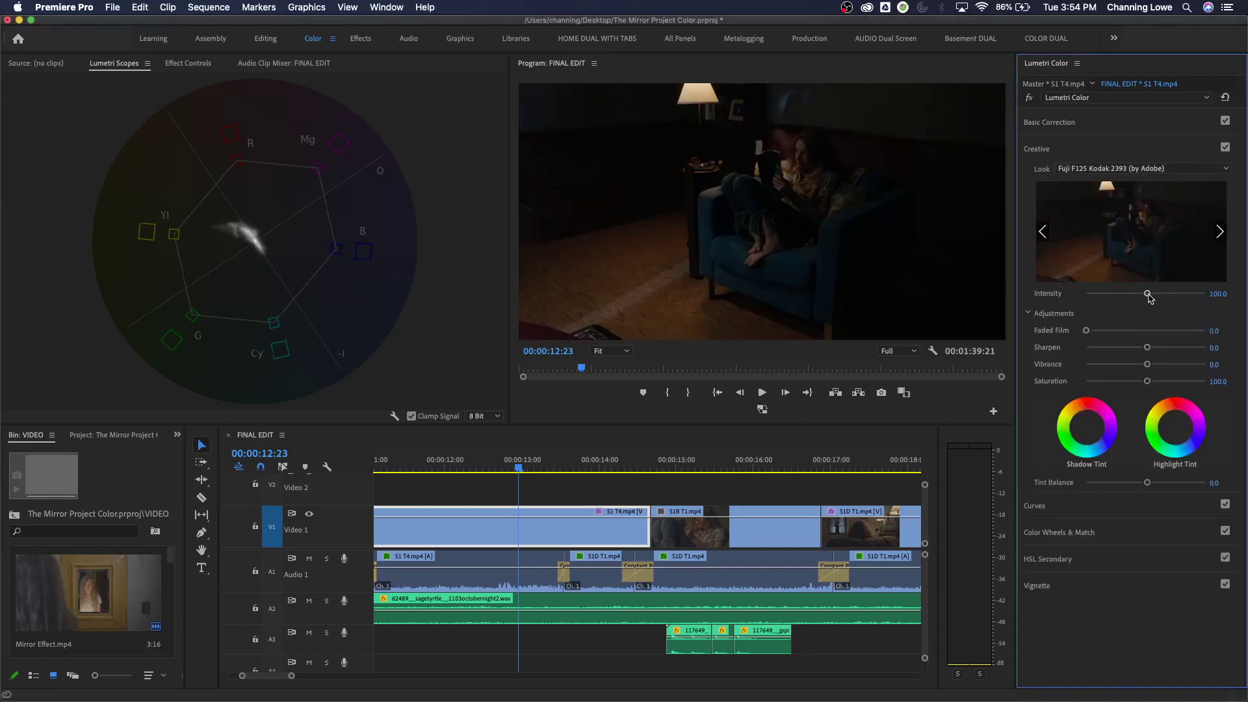
drag(1148, 296, 1129, 314)
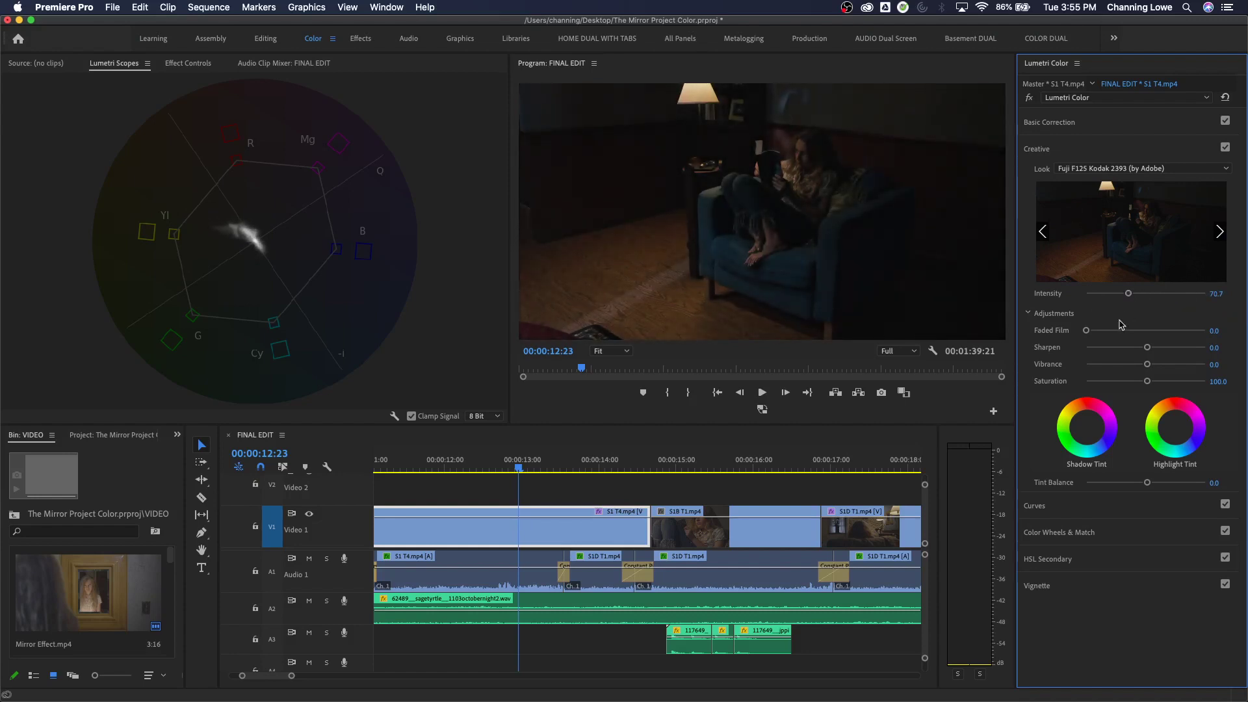
click(1224, 98)
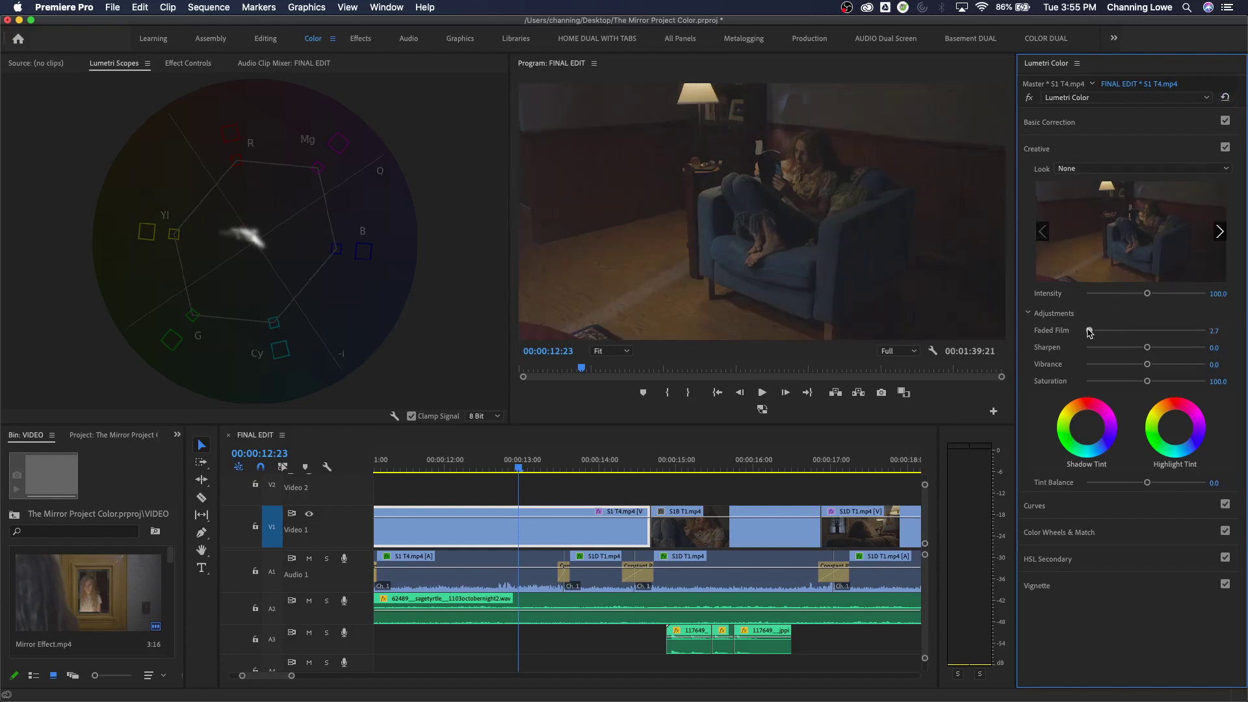
Raise the contrast of the S1 T4.mp4 clip strongly in Basic Correction.
click(1090, 122)
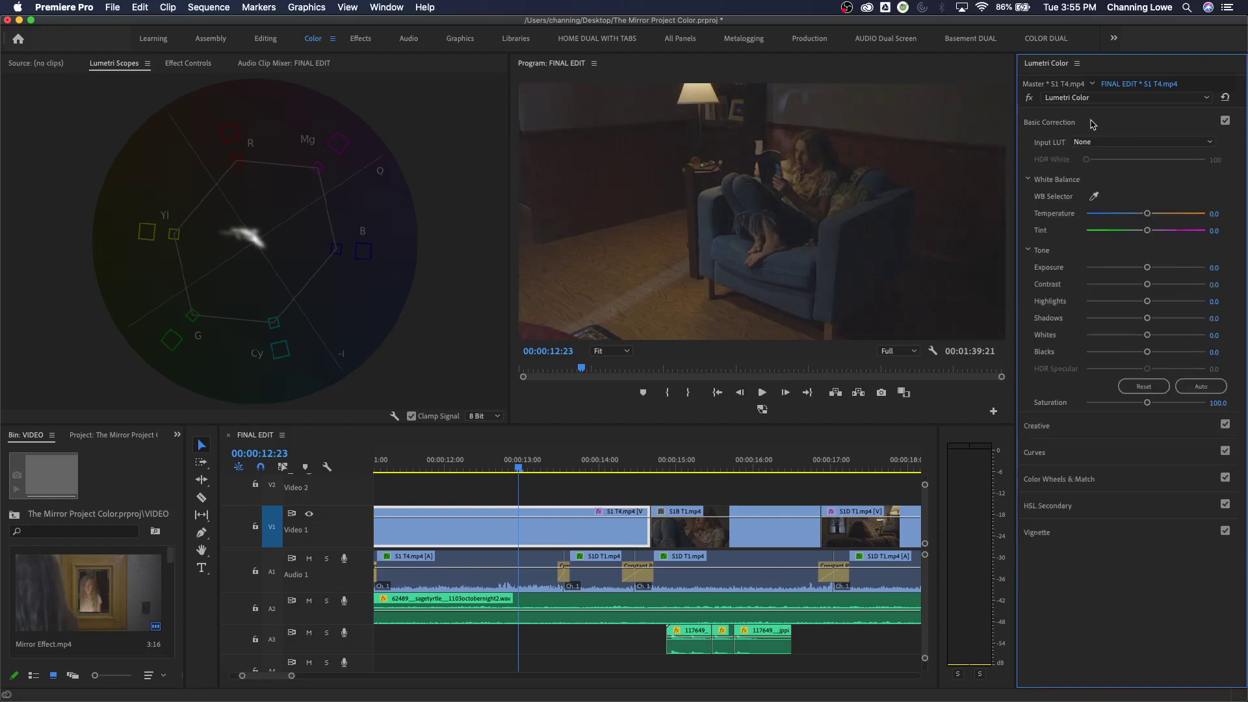
drag(1148, 287, 1189, 288)
Try a Creative Faded Film amount of about 14.1 and a somewhat higher one on S1 T4.mp4, and undo it.
click(1112, 426)
mouse_move(1087, 330)
mouse_down()
mouse_move(1126, 331)
mouse_move(1102, 331)
mouse_up()
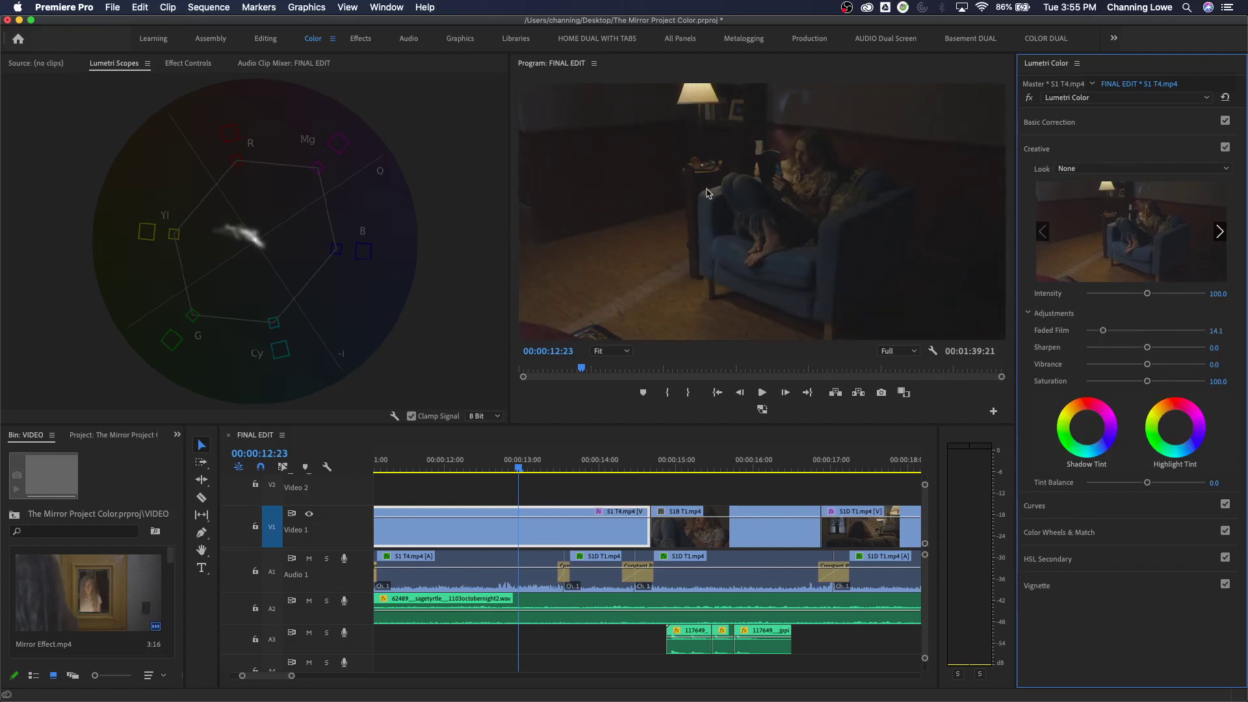
drag(1102, 330, 1119, 331)
drag(1117, 330, 1116, 332)
key(super+z)
Try Sharpen at about -22.8 and at 100 on the S1 T4.mp4 clip, viewing the frame full screen for each.
mouse_move(1147, 350)
mouse_down()
mouse_move(1186, 350)
mouse_move(1131, 351)
mouse_up()
key(ctrl+grave)
key(ctrl+grave)
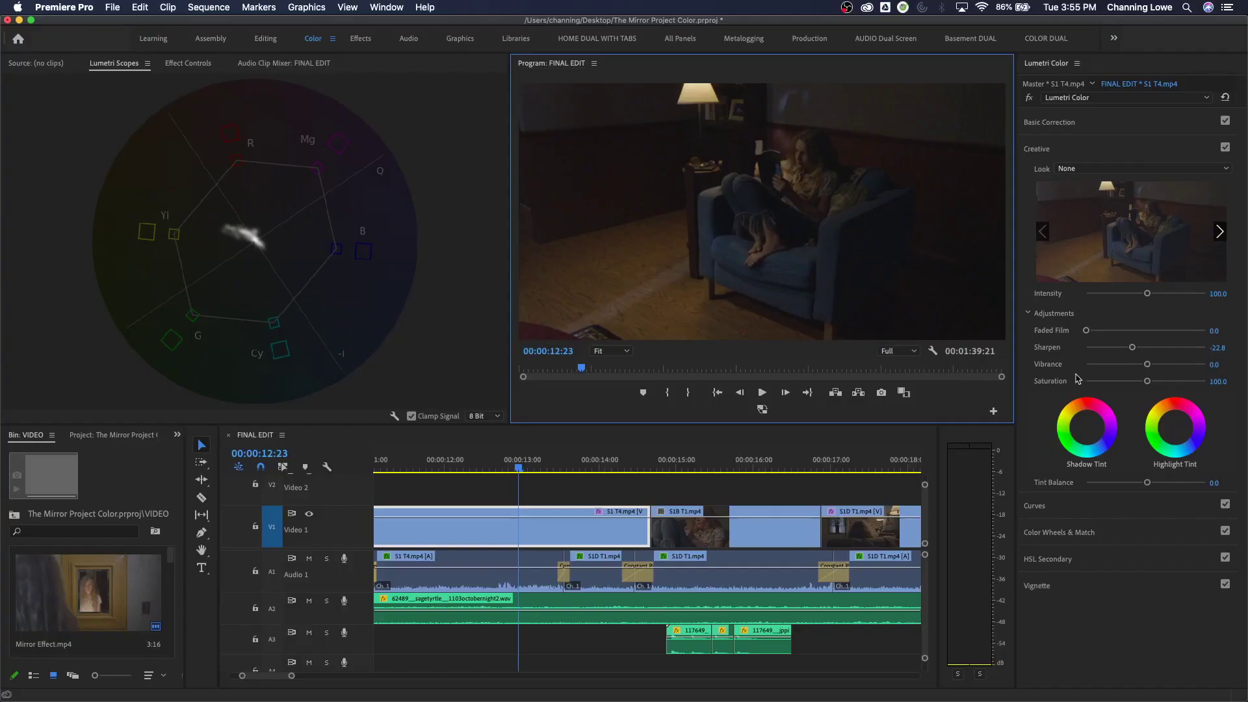
drag(1134, 351, 1205, 349)
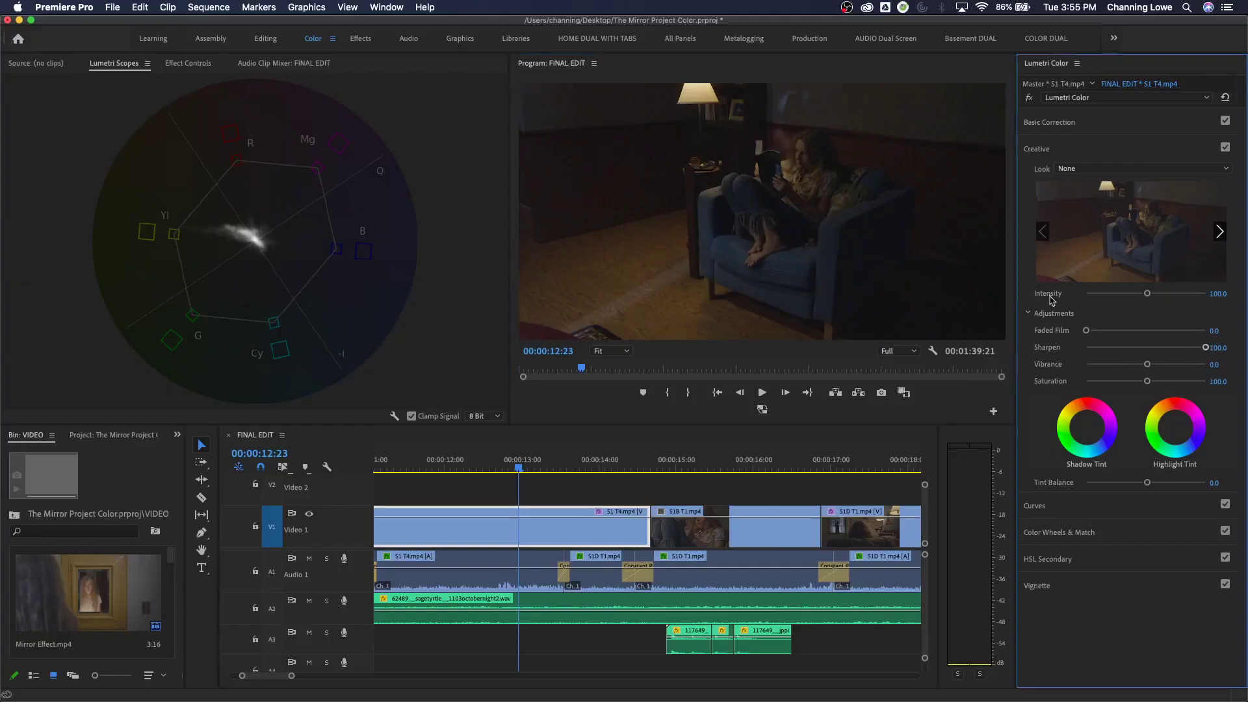
key(ctrl+grave)
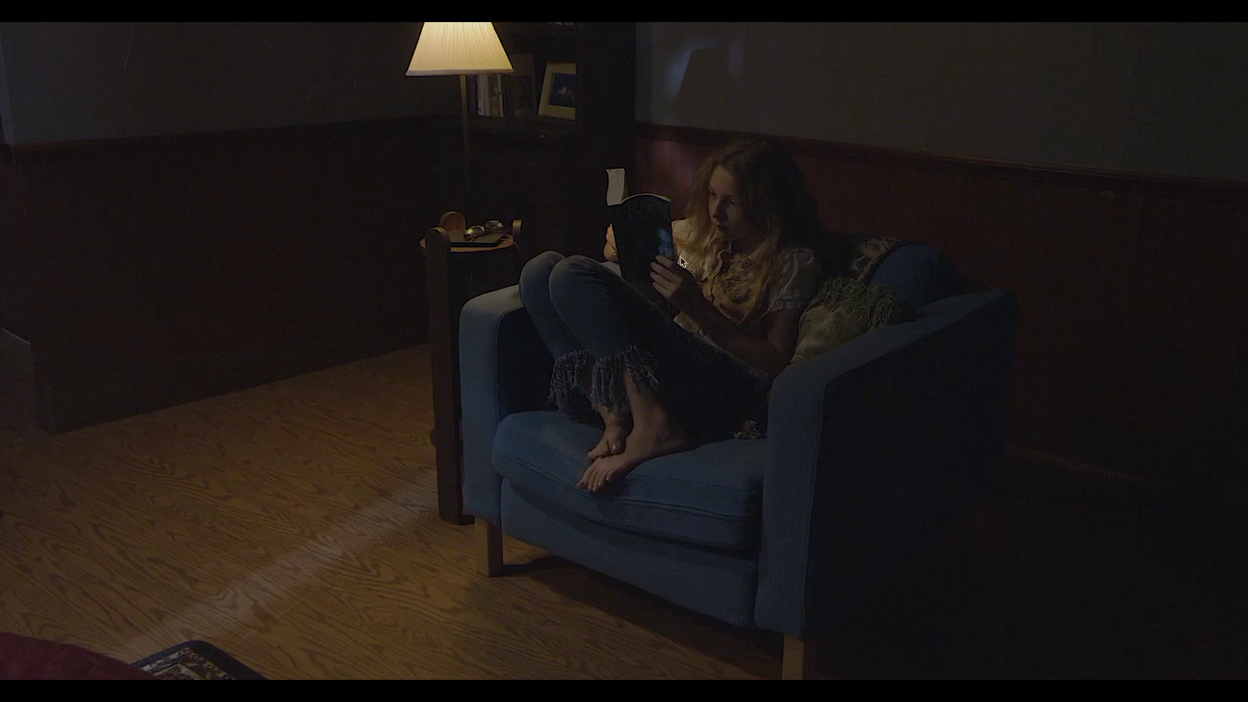
key(space)
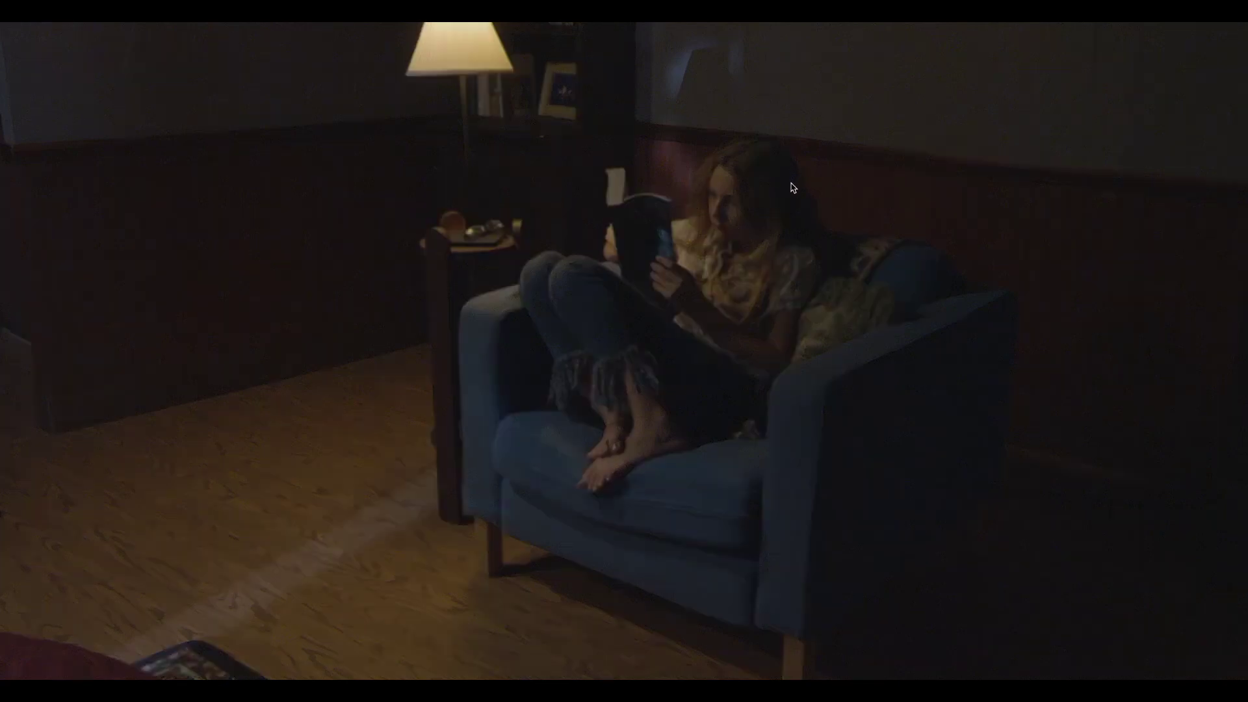
key(Escape)
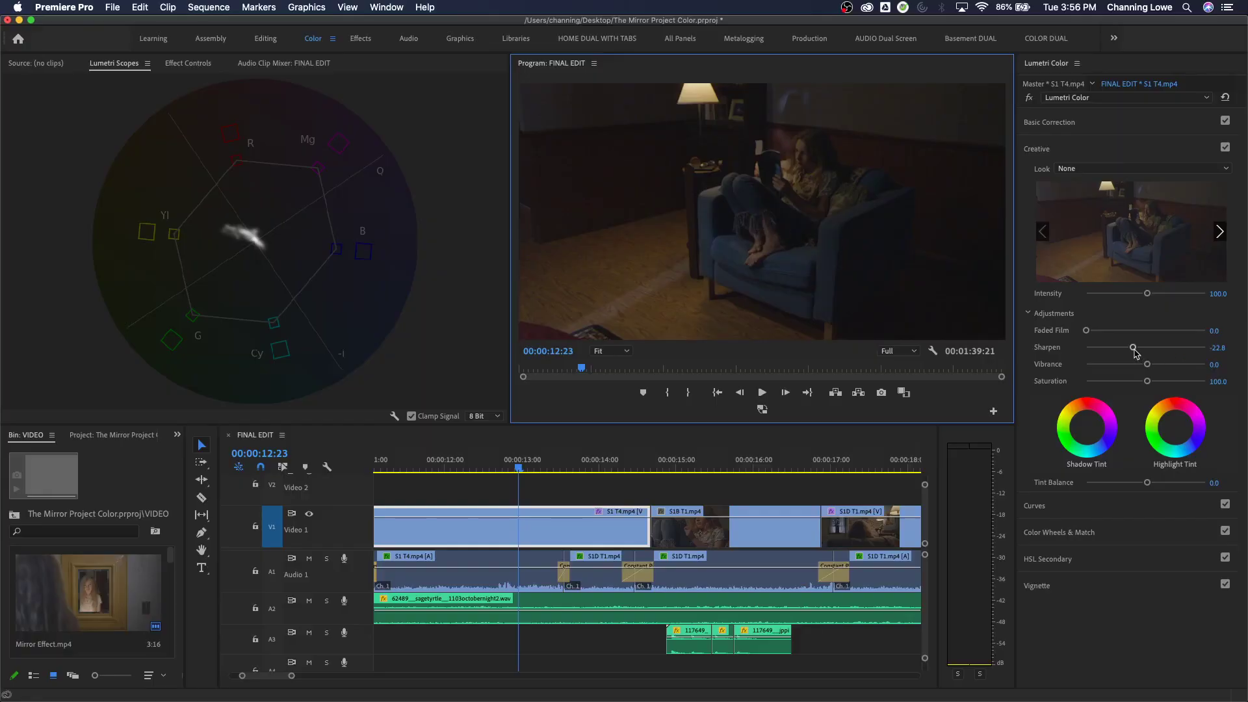
Try Sharpen at -100 and about 31.5 with full-screen views of the frame, and reset Sharpen to 0.
drag(1134, 352, 1056, 354)
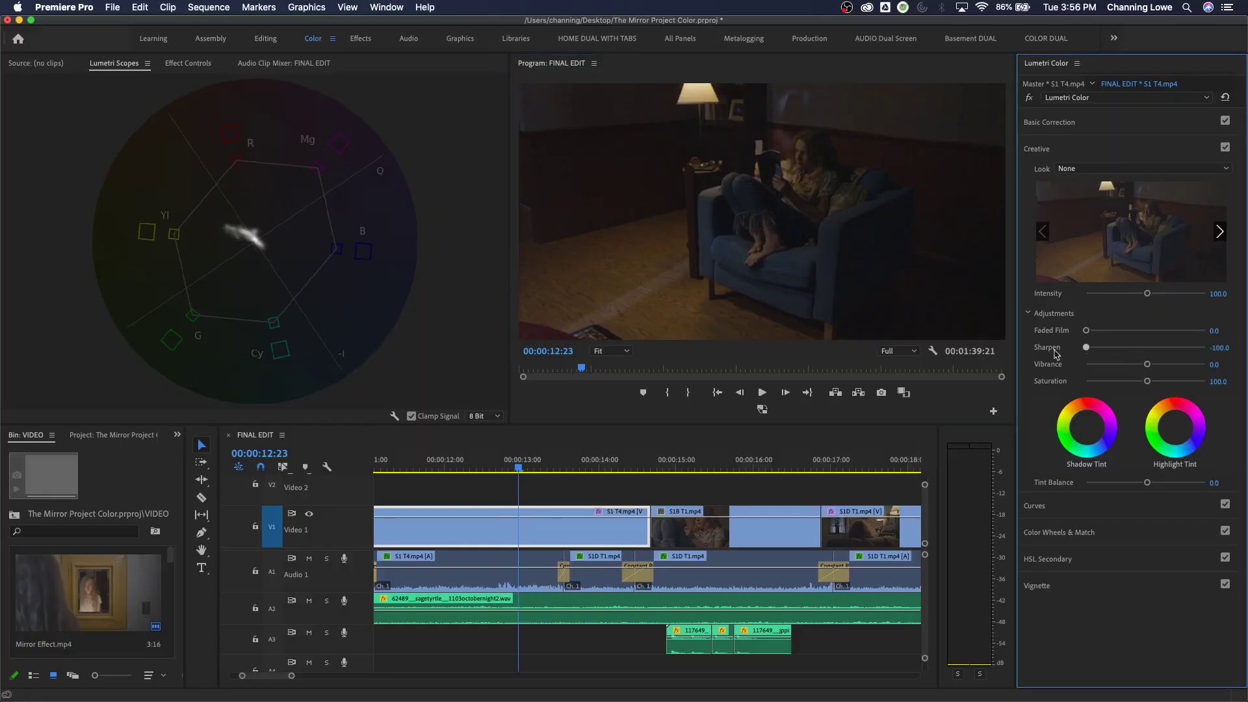
key(ctrl+grave)
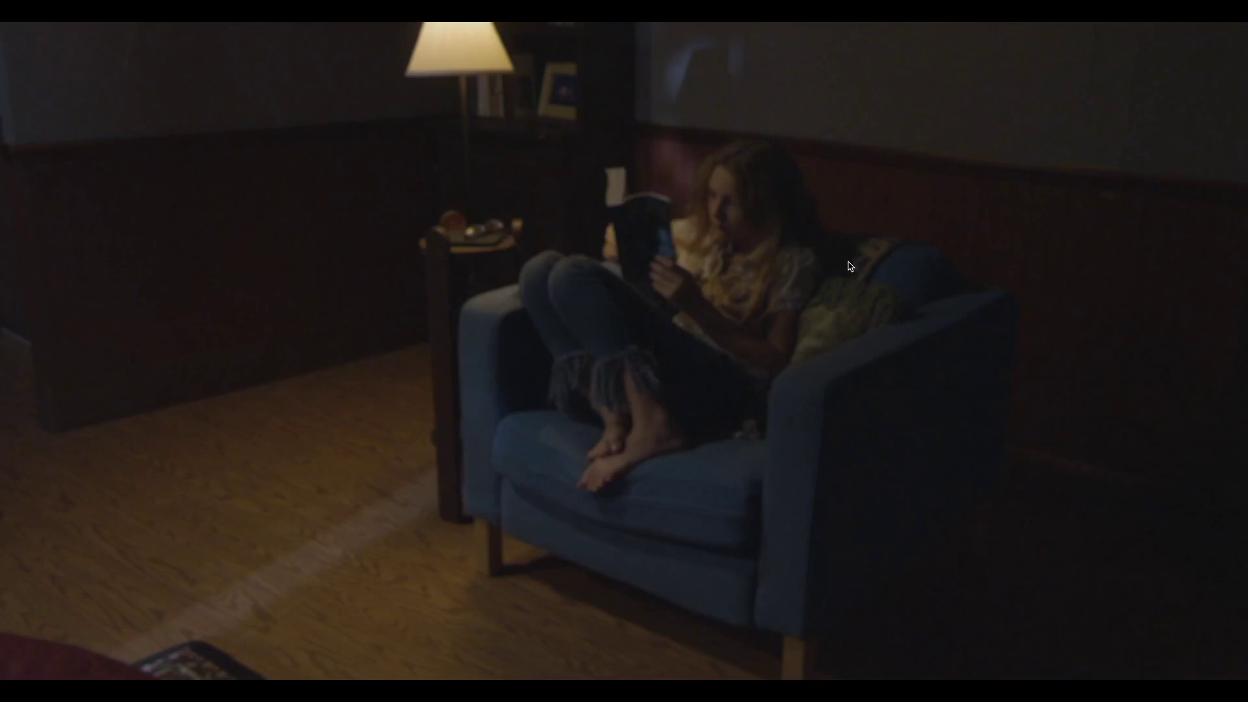
key(ctrl+grave)
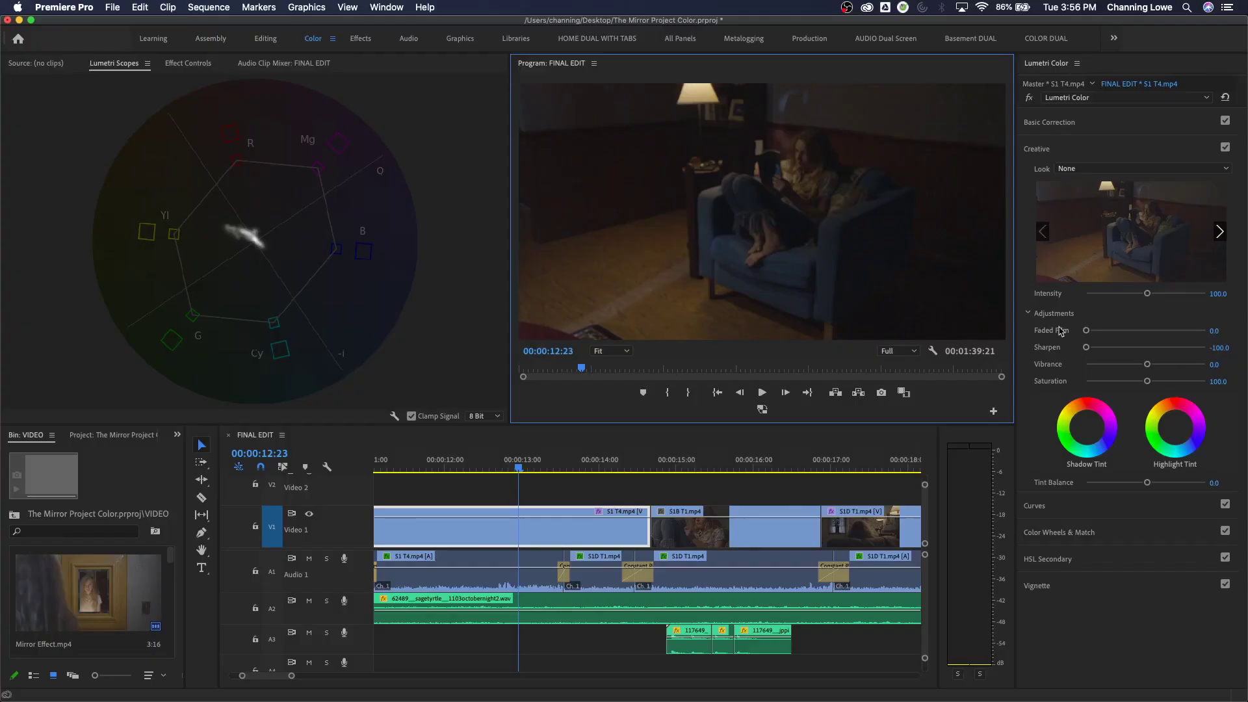
drag(1086, 347, 1165, 354)
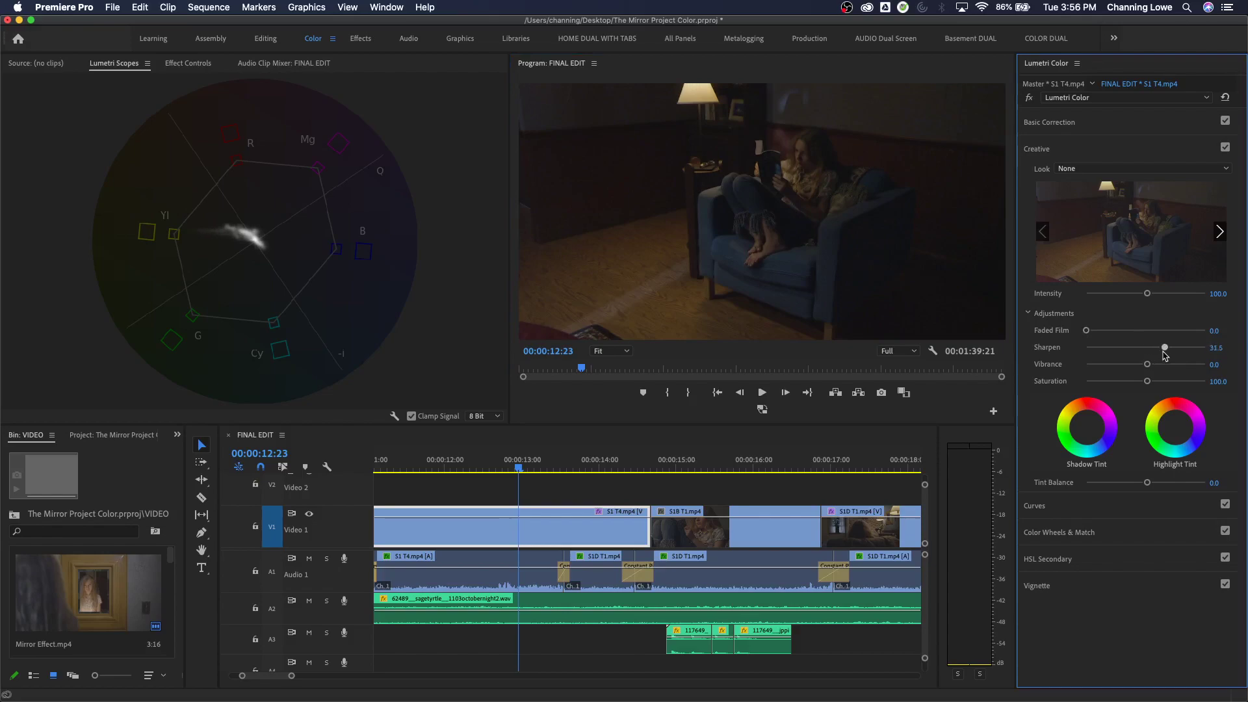
key(ctrl+grave)
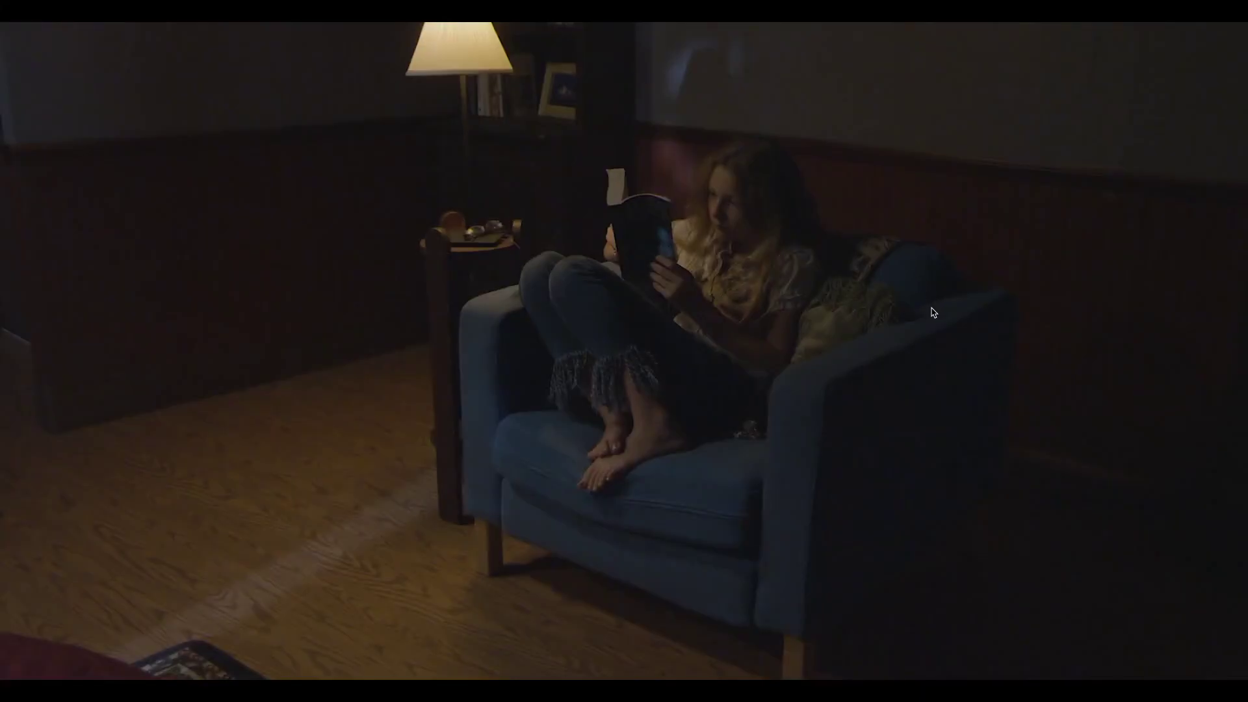
key(ctrl+grave)
double_click(1147, 348)
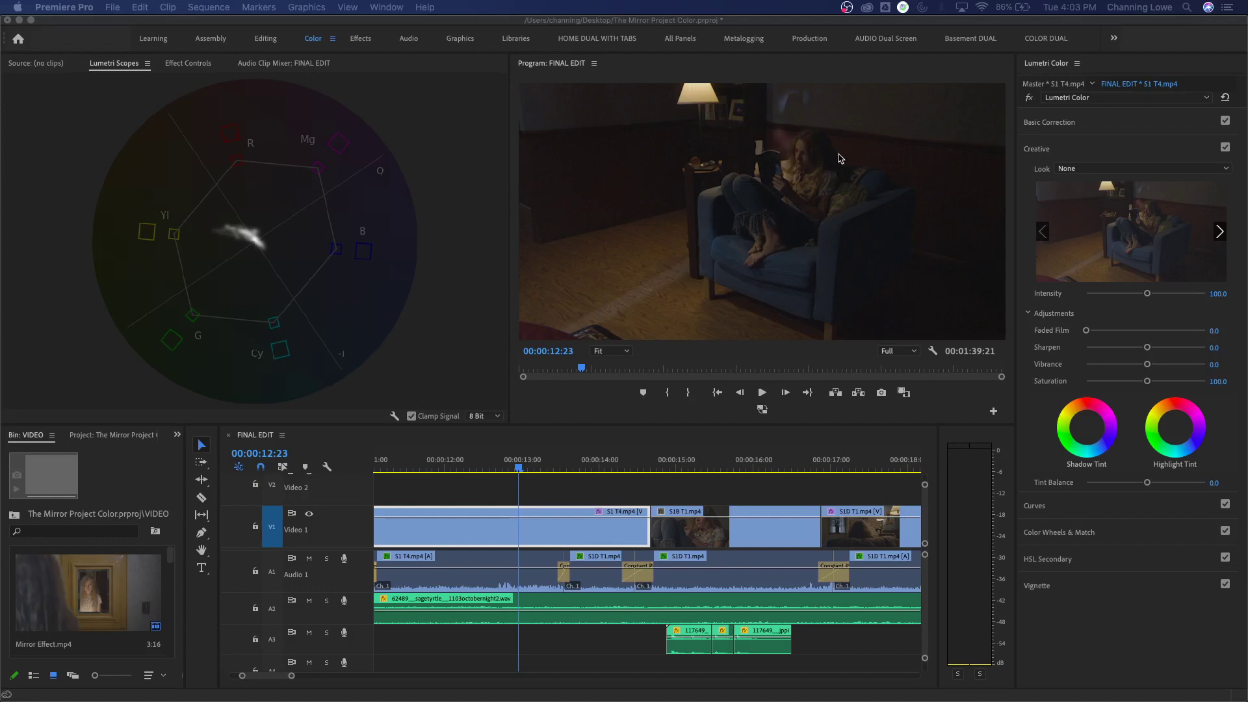
Move the playhead to 00:00:15:21 on the S1B T1.mp4 close-up clip.
click(1150, 371)
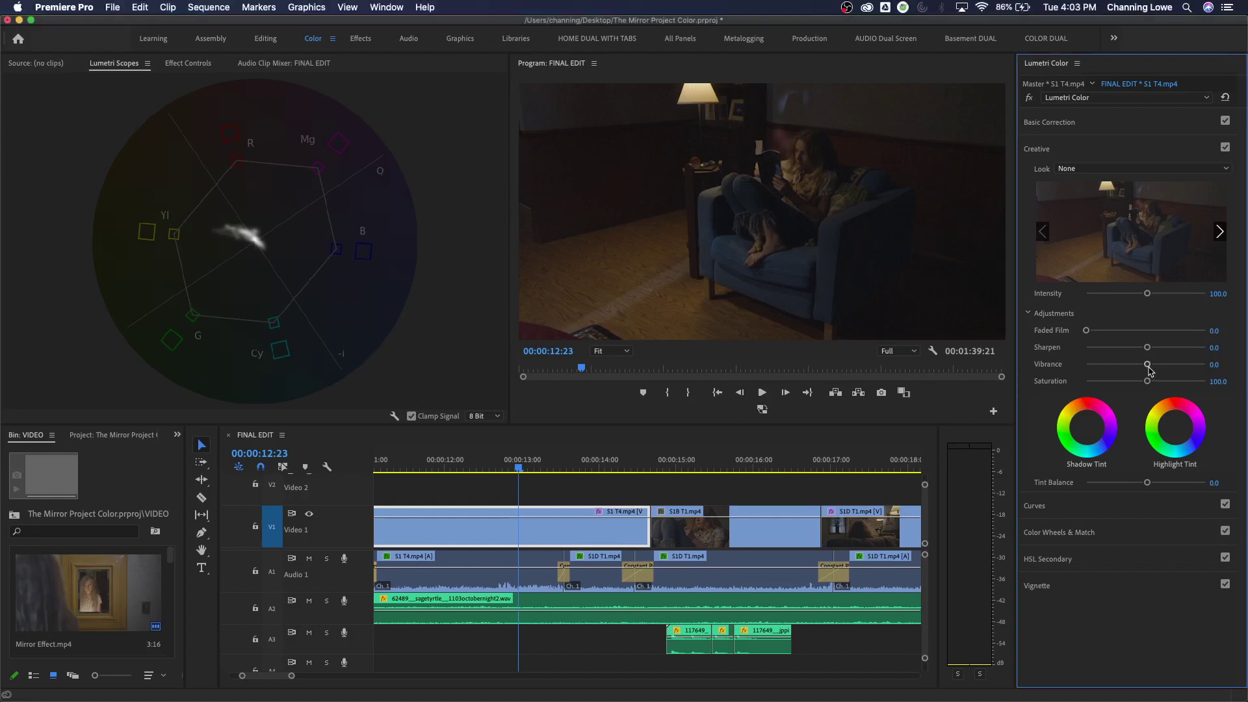
click(737, 468)
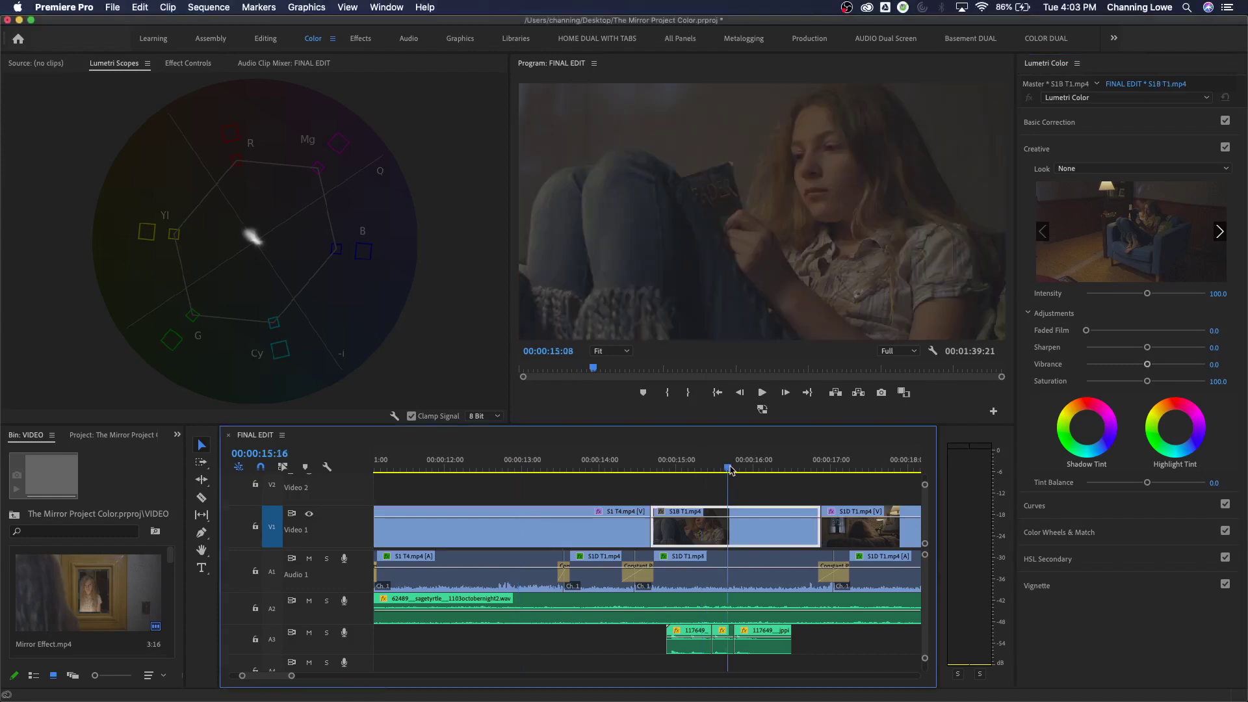
drag(740, 470, 745, 469)
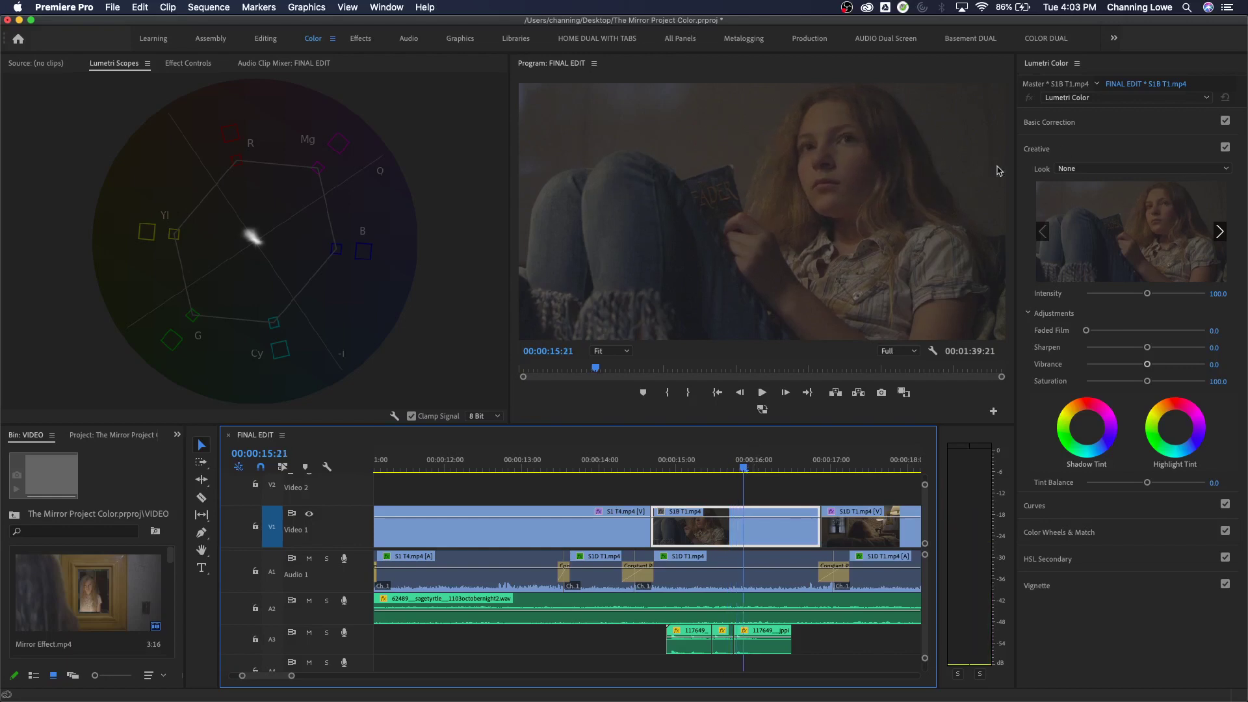
Set Basic Correction on S1B T1.mp4 to exposure 0.6, contrast 80.4, saturation 107.6, tint 15.2 and temperature -4.3.
click(1106, 142)
click(1113, 127)
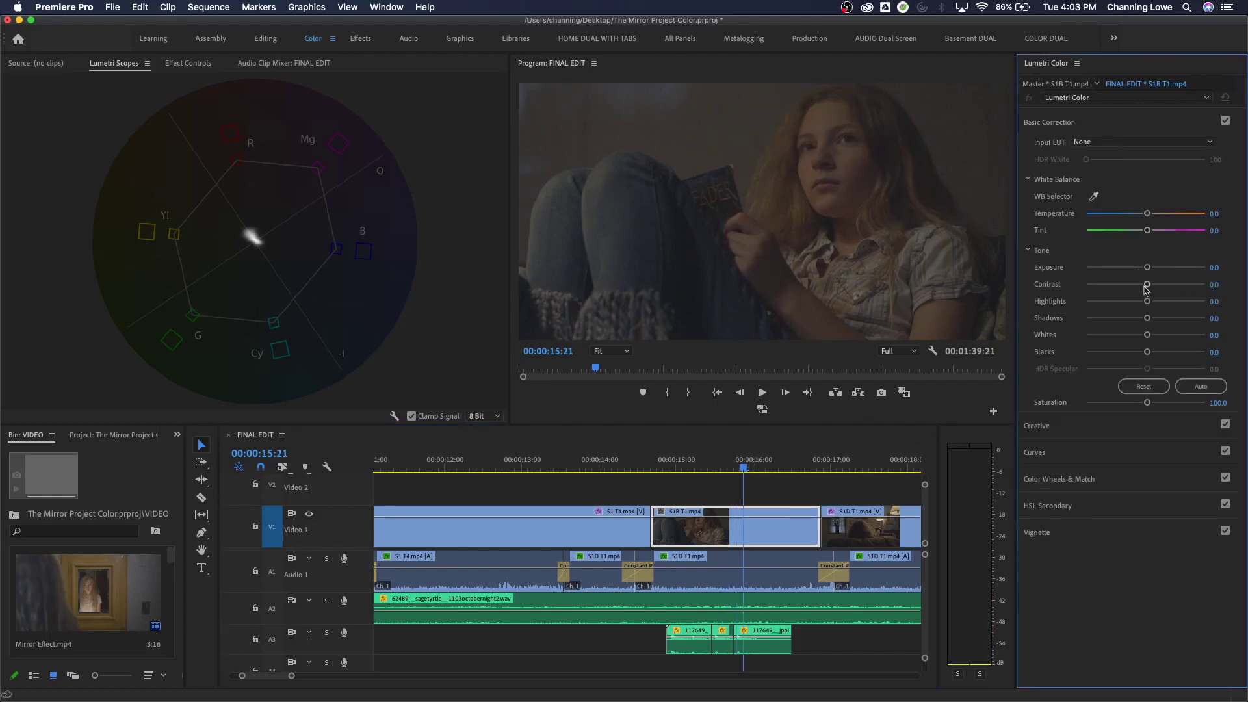
drag(1146, 267, 1195, 286)
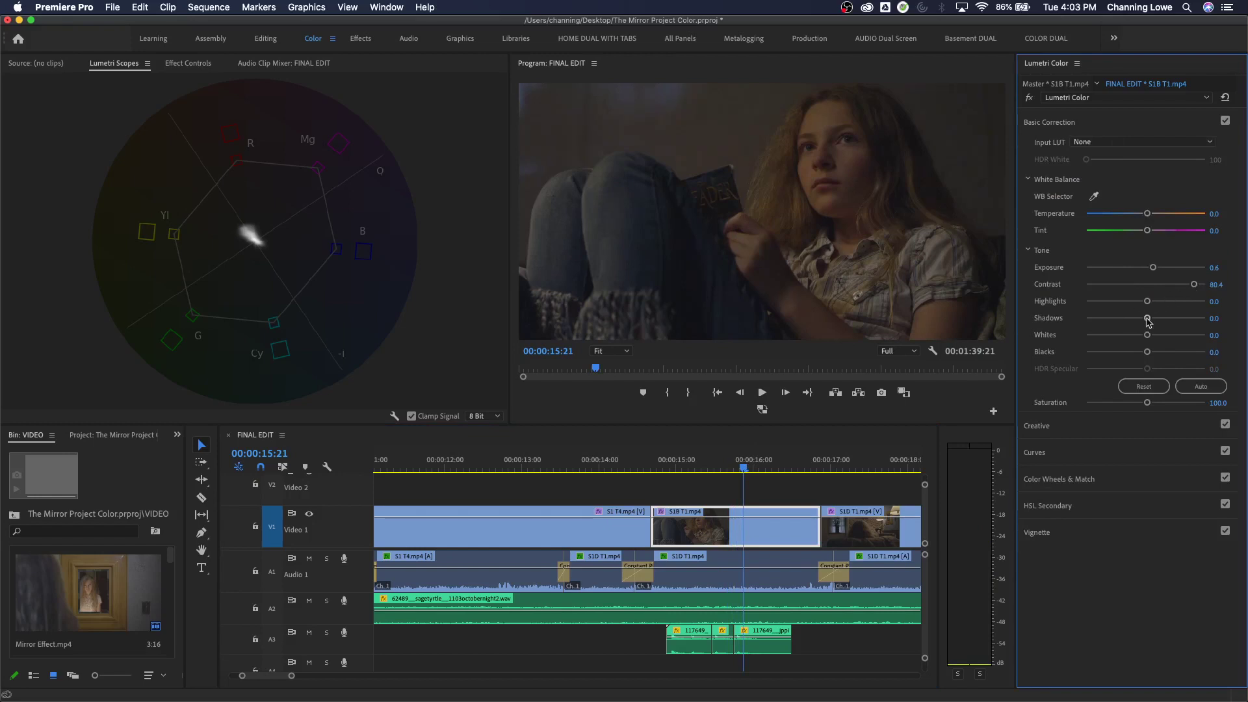
drag(1147, 403, 1154, 403)
drag(1148, 231, 1143, 219)
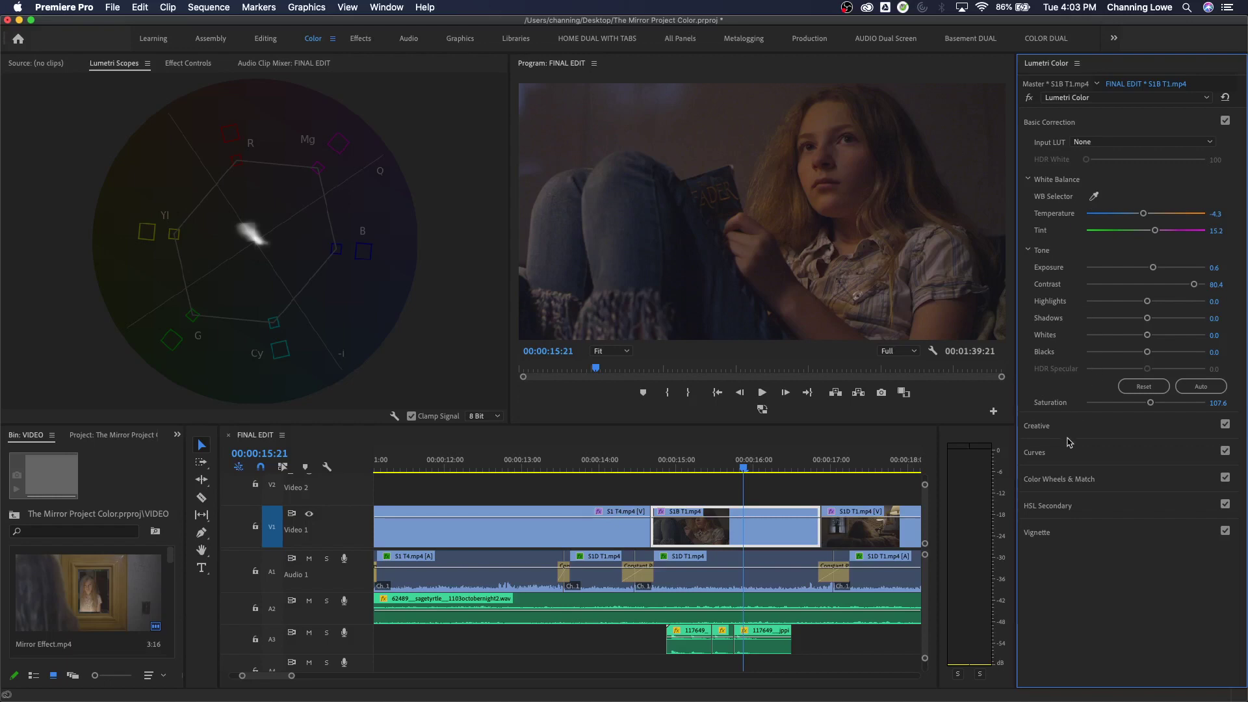
Try Creative Vibrance at about 72.8 and at -100 plus a slightly lower Creative Saturation, and reset both to their defaults.
click(1088, 430)
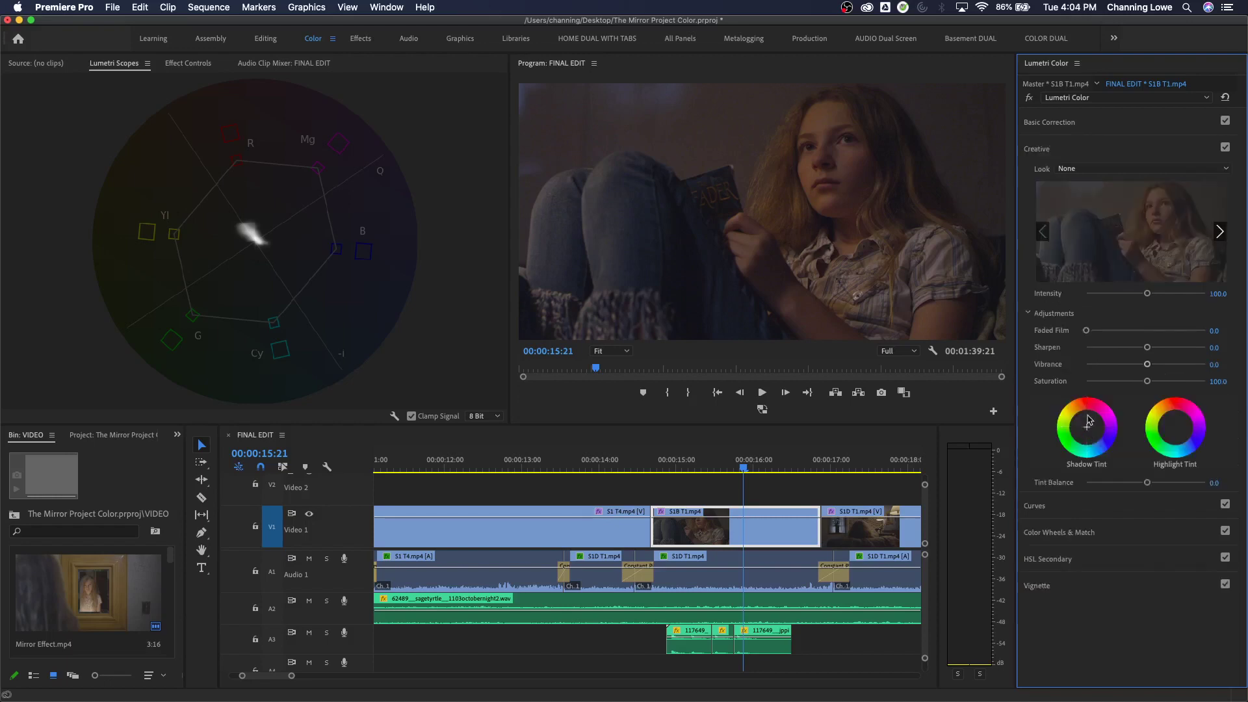
mouse_move(1147, 365)
mouse_down()
mouse_move(1200, 368)
mouse_move(1165, 369)
mouse_move(1189, 368)
mouse_up()
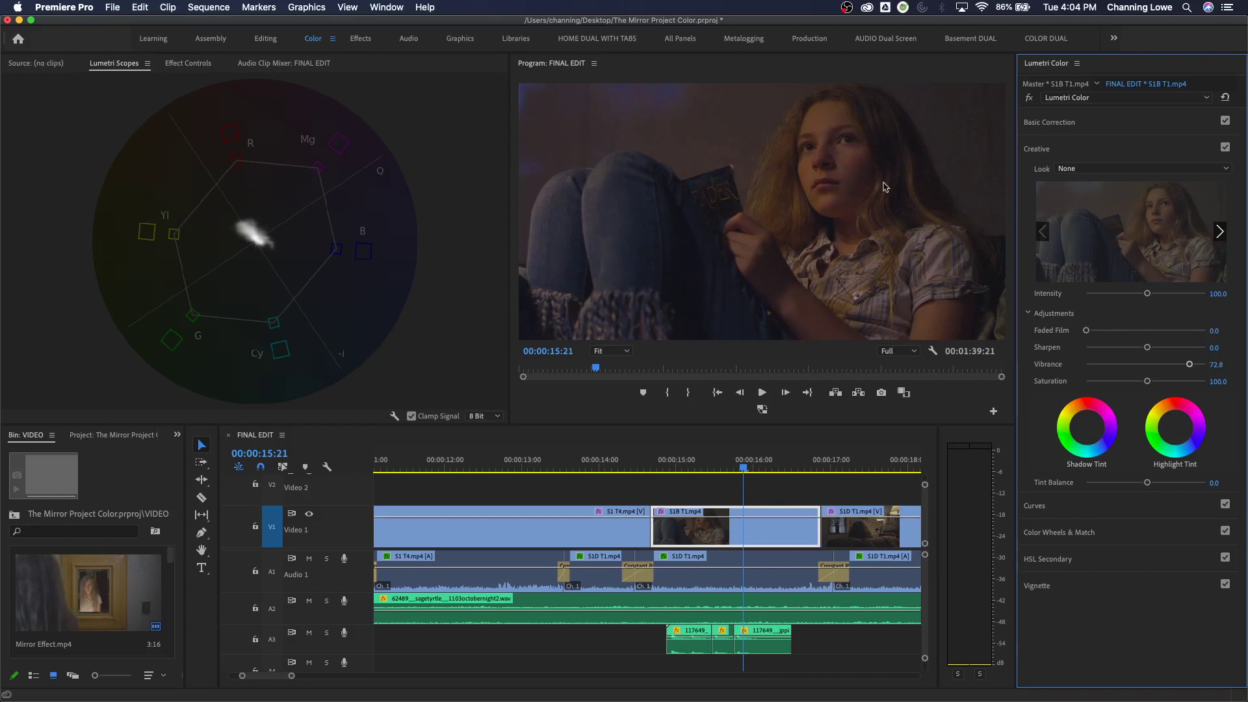
drag(1190, 364, 1083, 379)
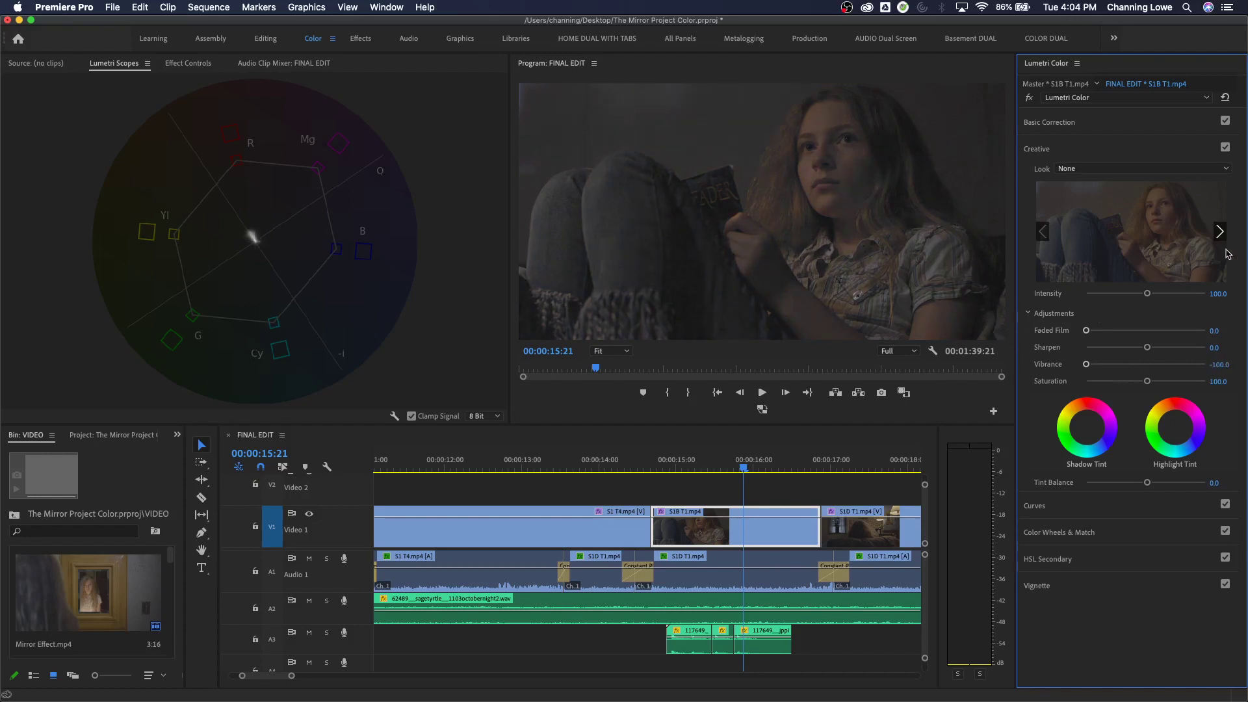
double_click(1108, 367)
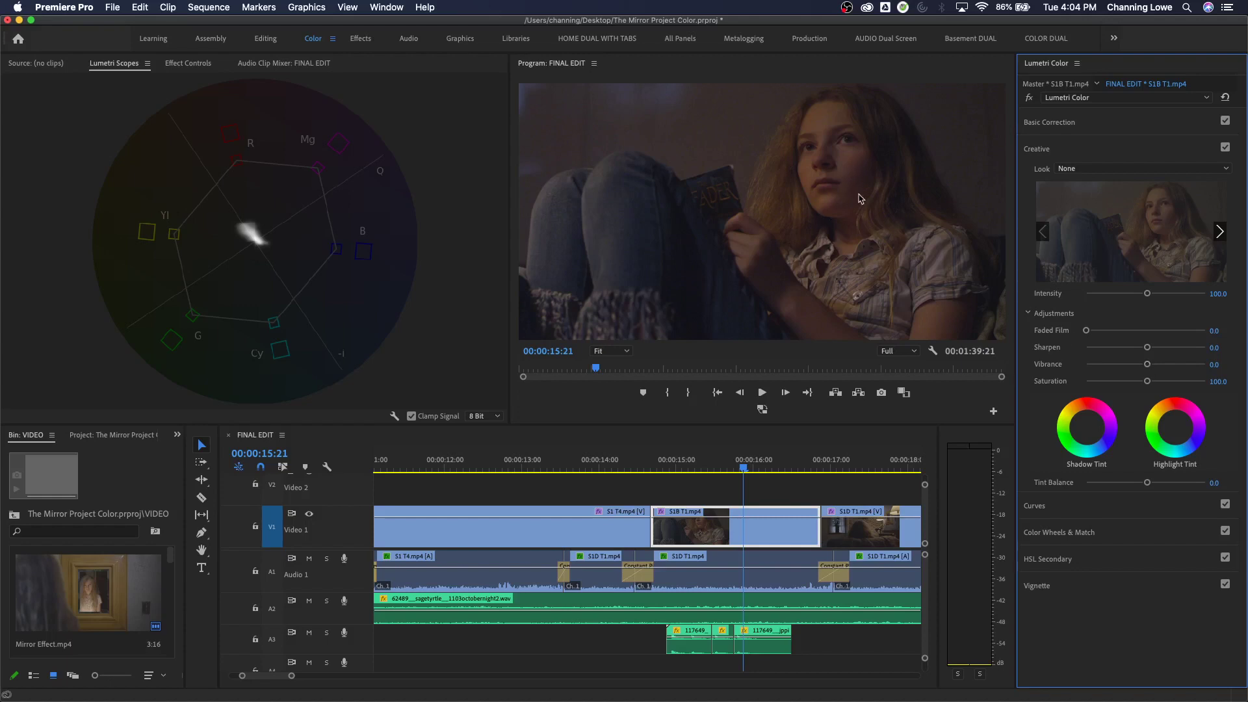
mouse_move(1145, 382)
mouse_down()
mouse_move(1120, 382)
mouse_move(1193, 384)
mouse_move(1140, 384)
mouse_up()
double_click(1139, 382)
Shift the Shadow Tint slightly toward orange-red and the Highlight Tint slightly toward purple-blue, with Tint Balance at about 33.7.
click(1089, 433)
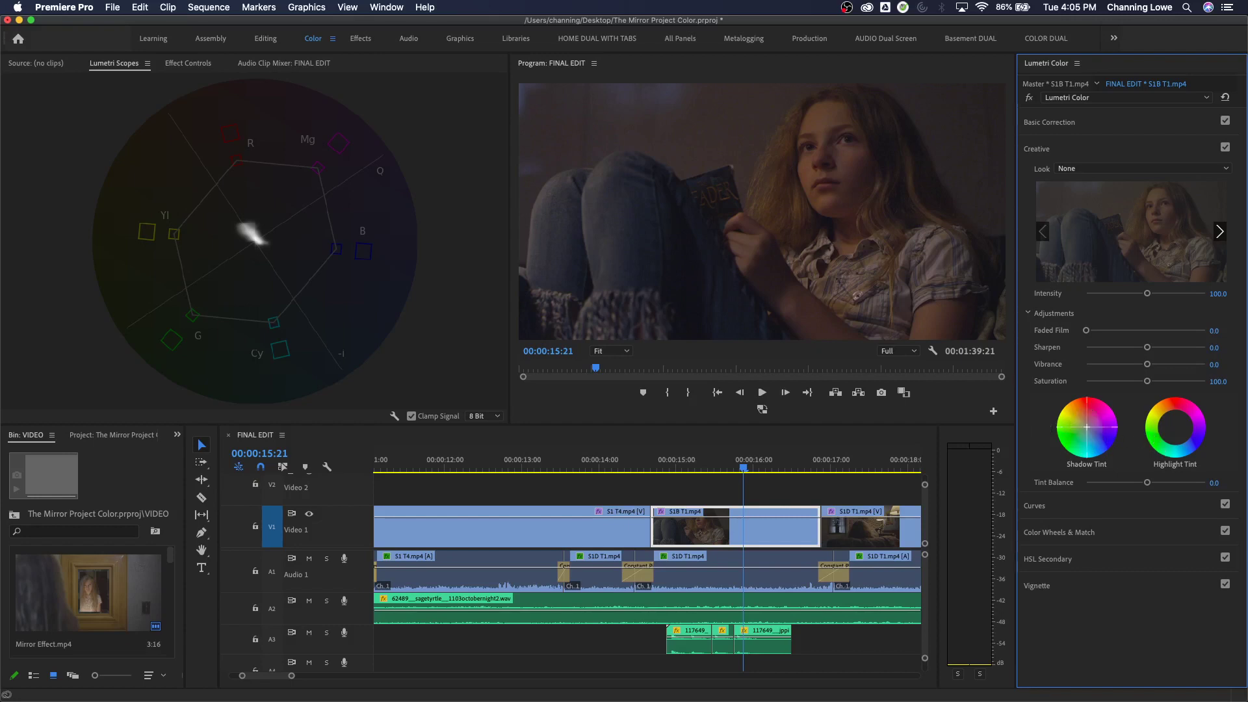
drag(1085, 425, 1083, 422)
drag(1177, 431, 1178, 428)
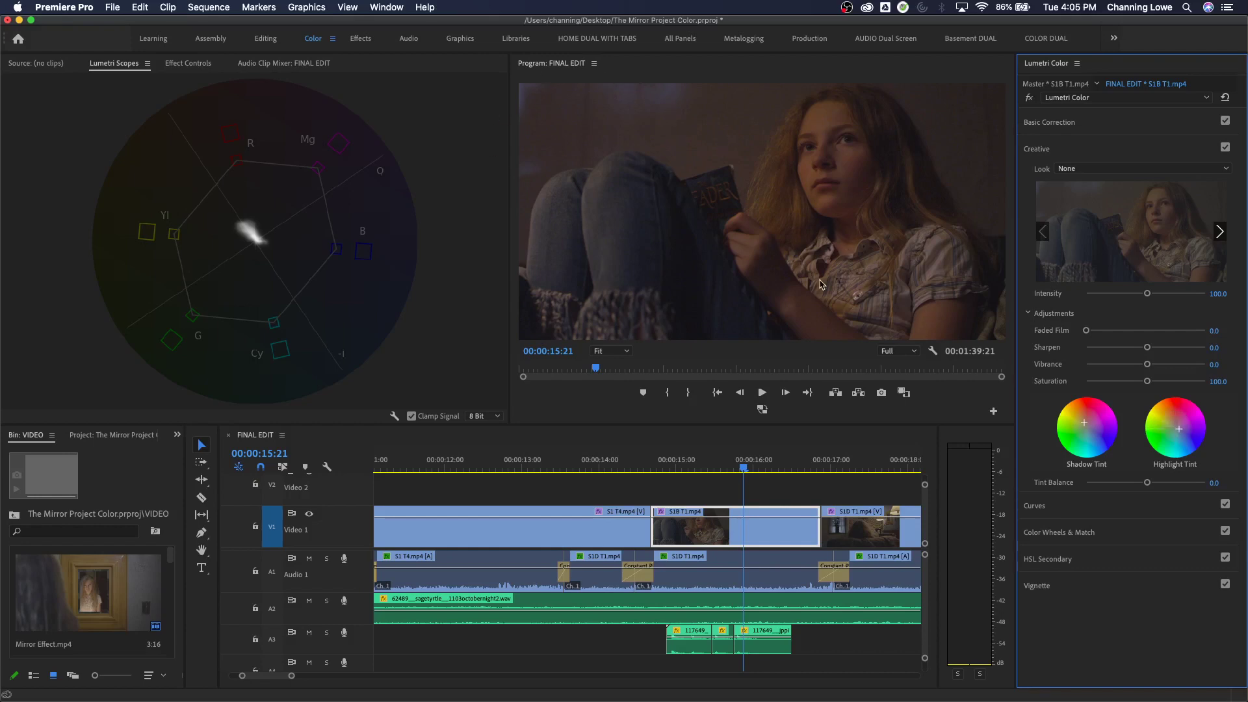
click(1122, 133)
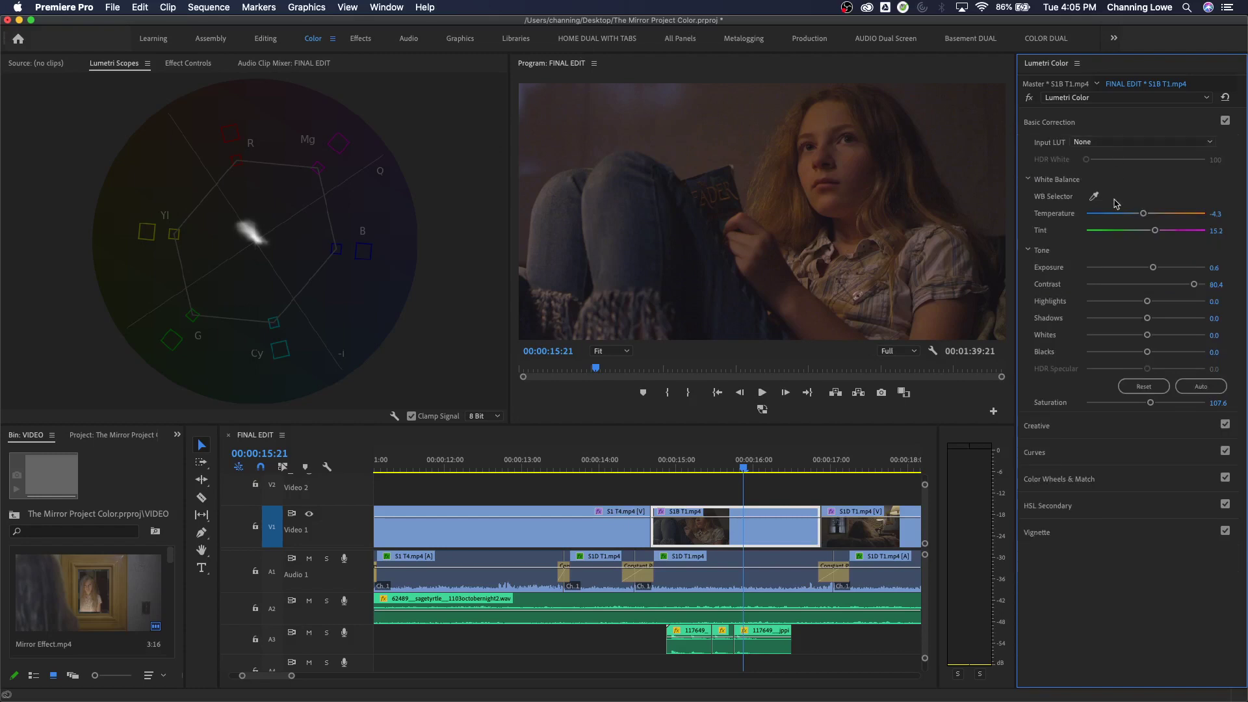
click(1141, 425)
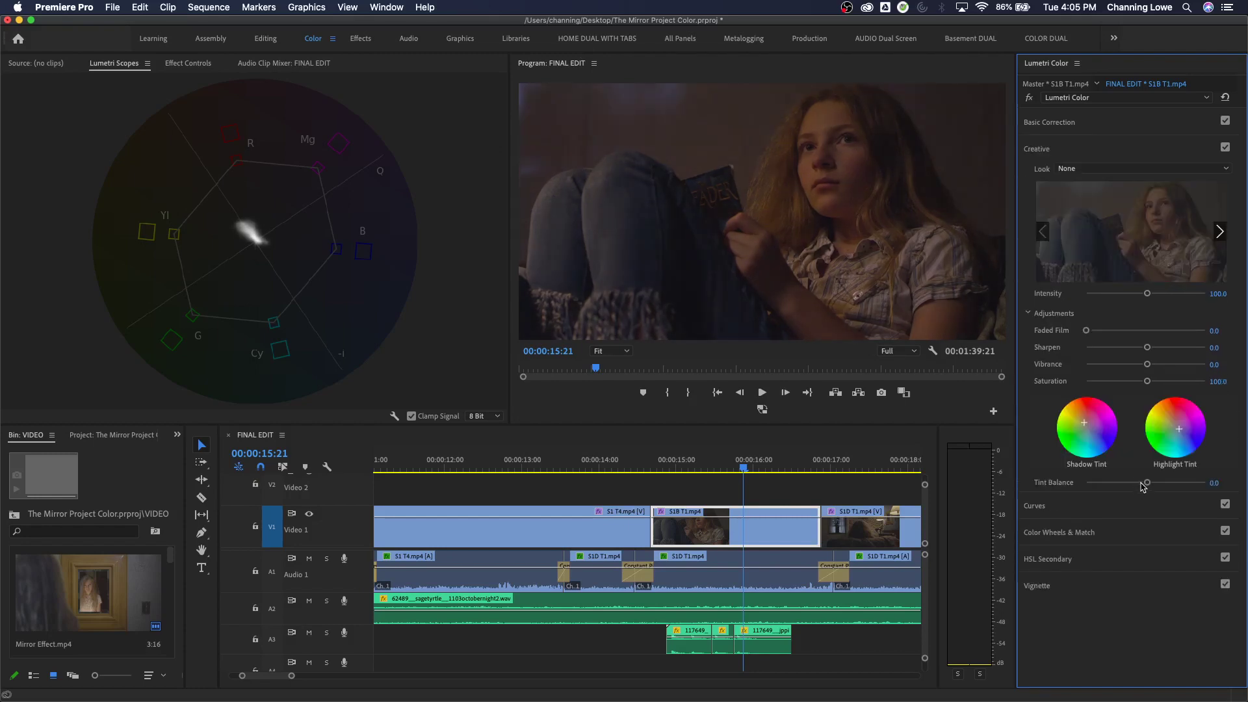
mouse_move(1142, 487)
mouse_down()
mouse_move(1020, 487)
mouse_move(1166, 487)
mouse_up()
Raise the Basic Correction contrast to 100, and reset the whole Lumetri Color effect on S1B T1.mp4.
click(1134, 123)
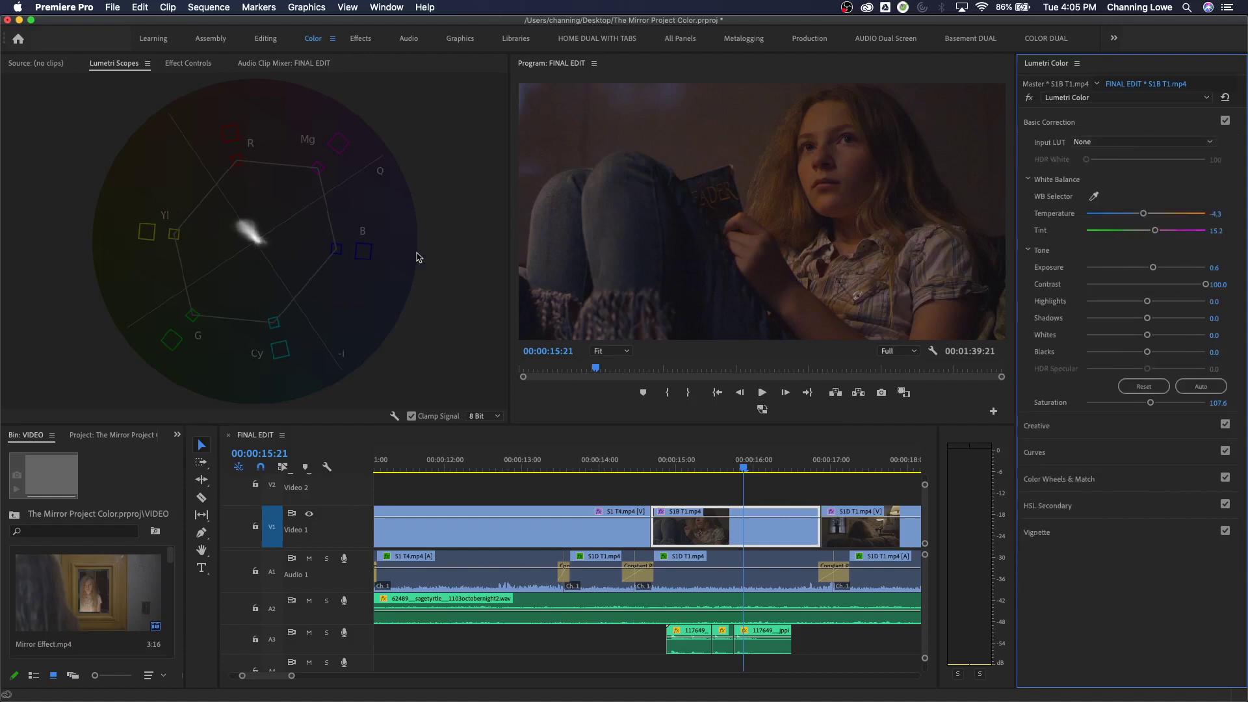
click(1118, 125)
click(1091, 153)
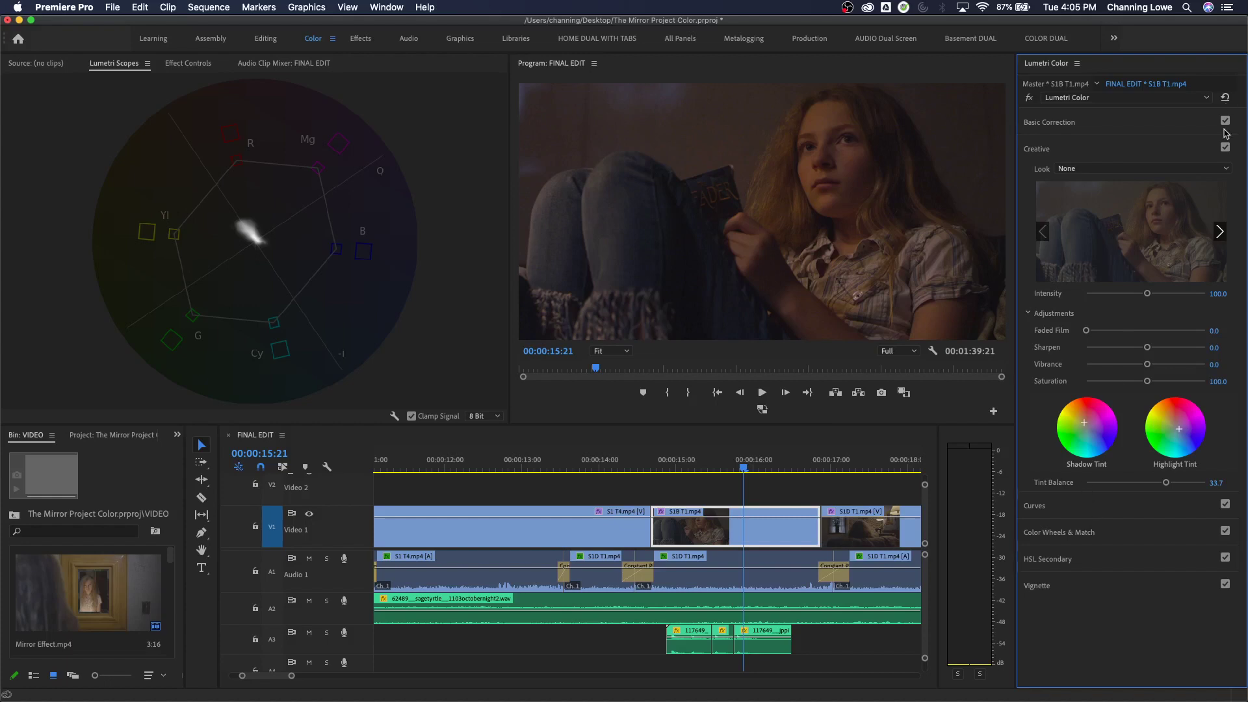
click(1225, 97)
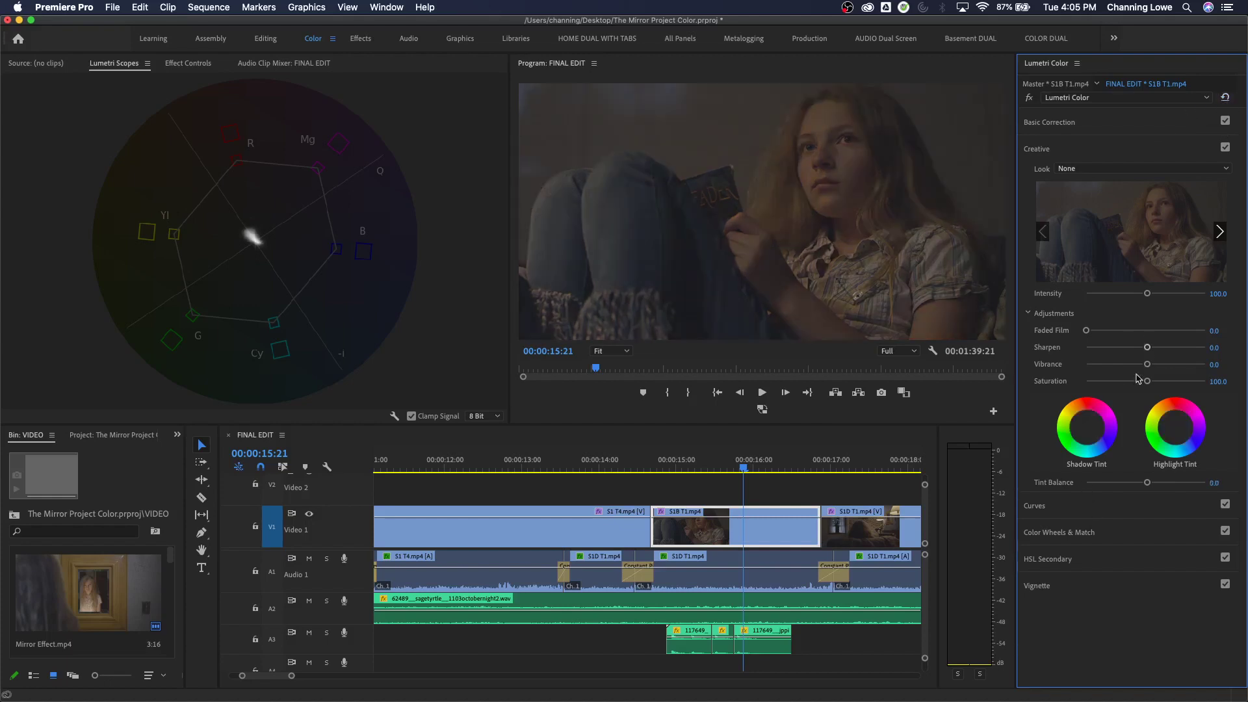
Maximize the Lumetri curves view, add a midpoint to the white RGB curve and bend it upward to brighten the midtones.
click(1097, 514)
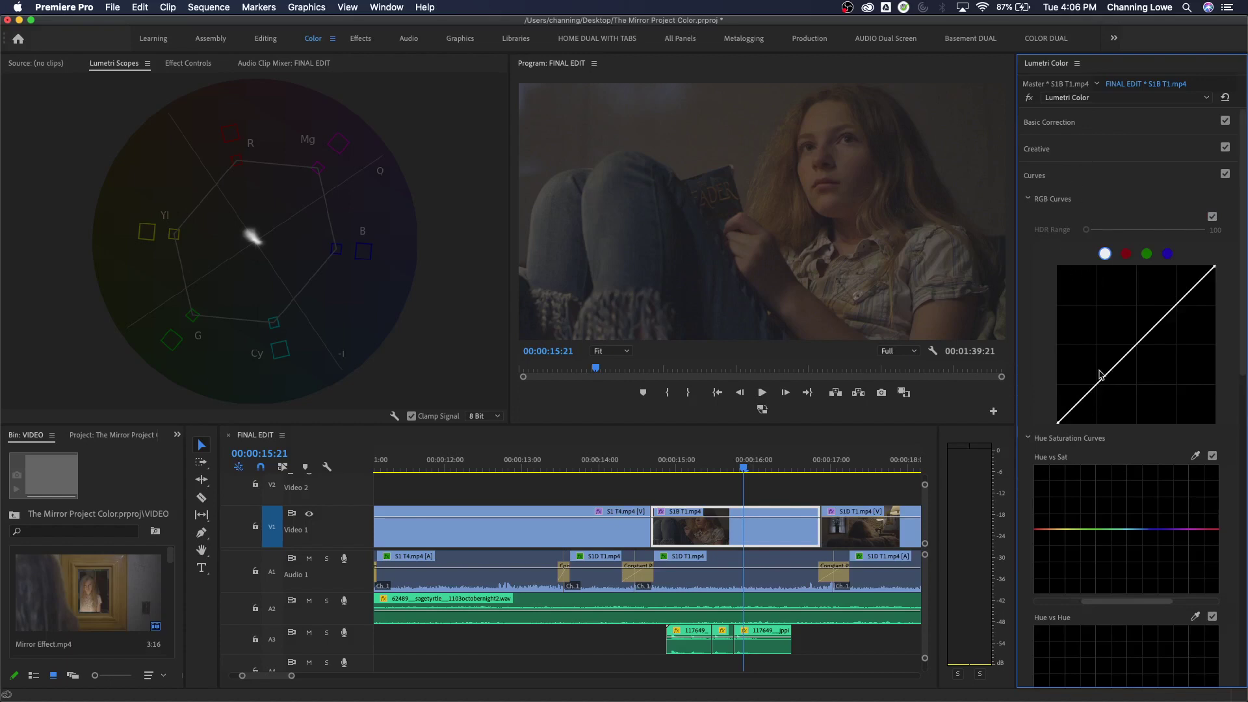
key(grave)
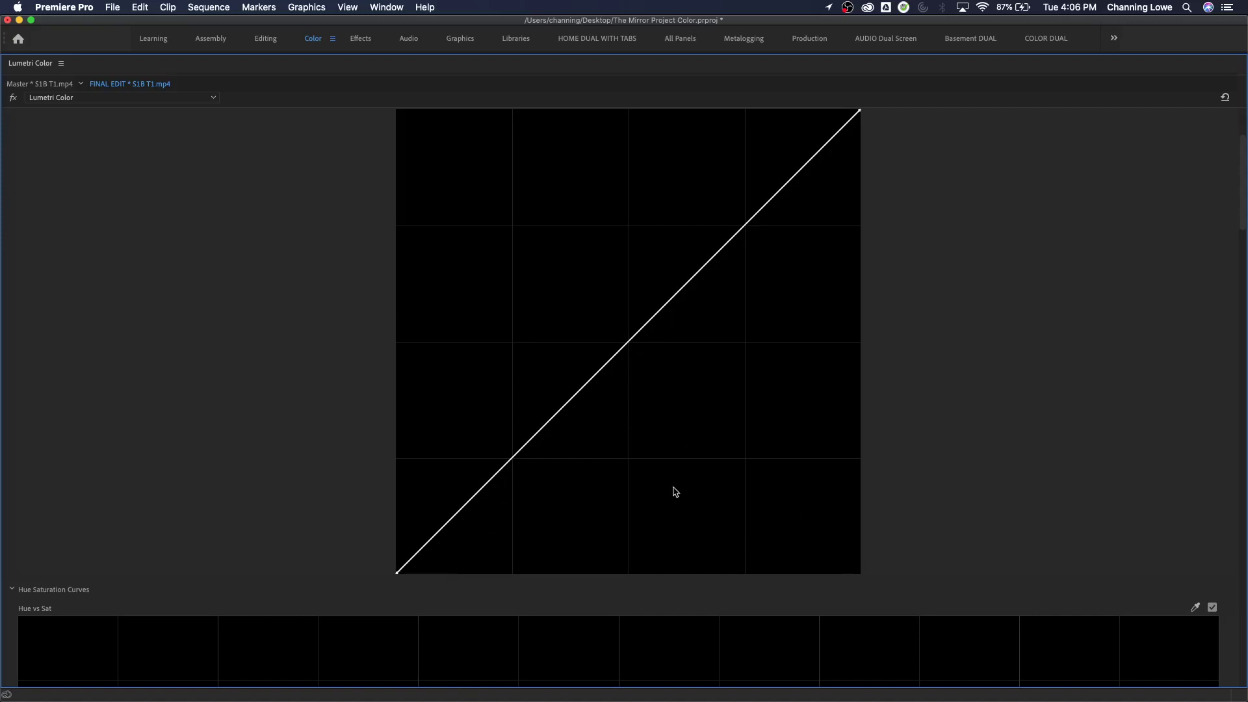
scroll(796, 468, up, 2)
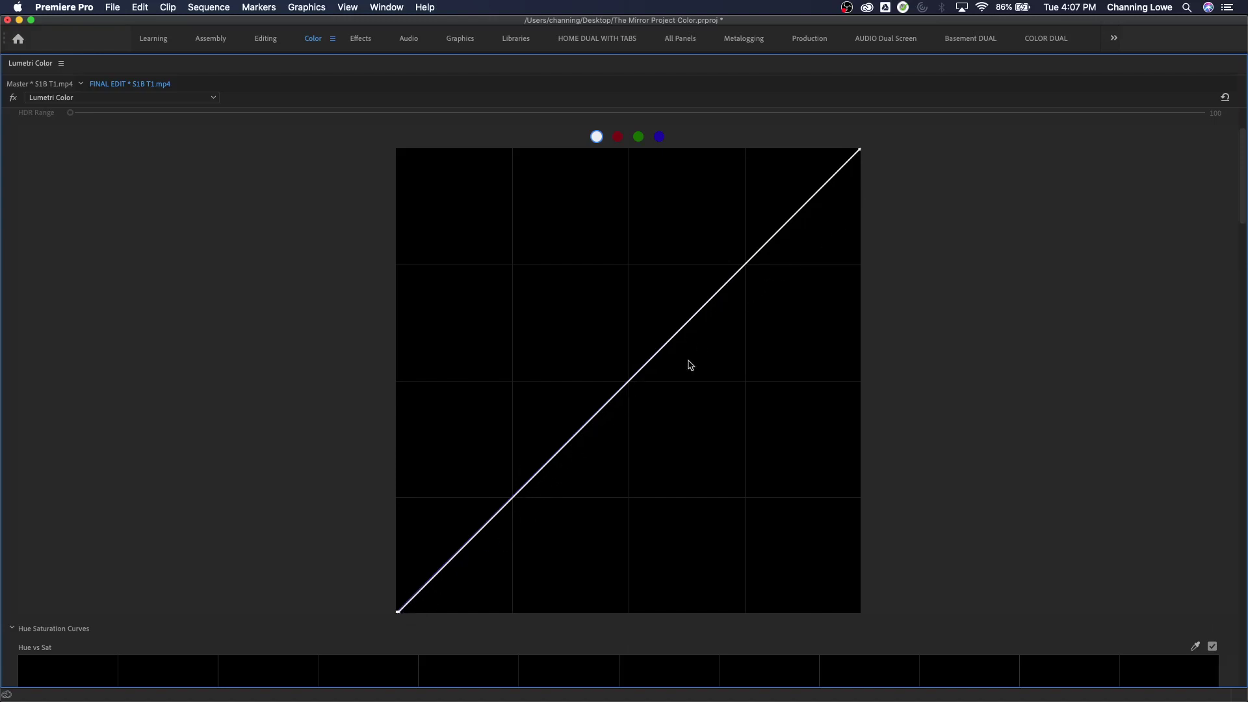
click(630, 381)
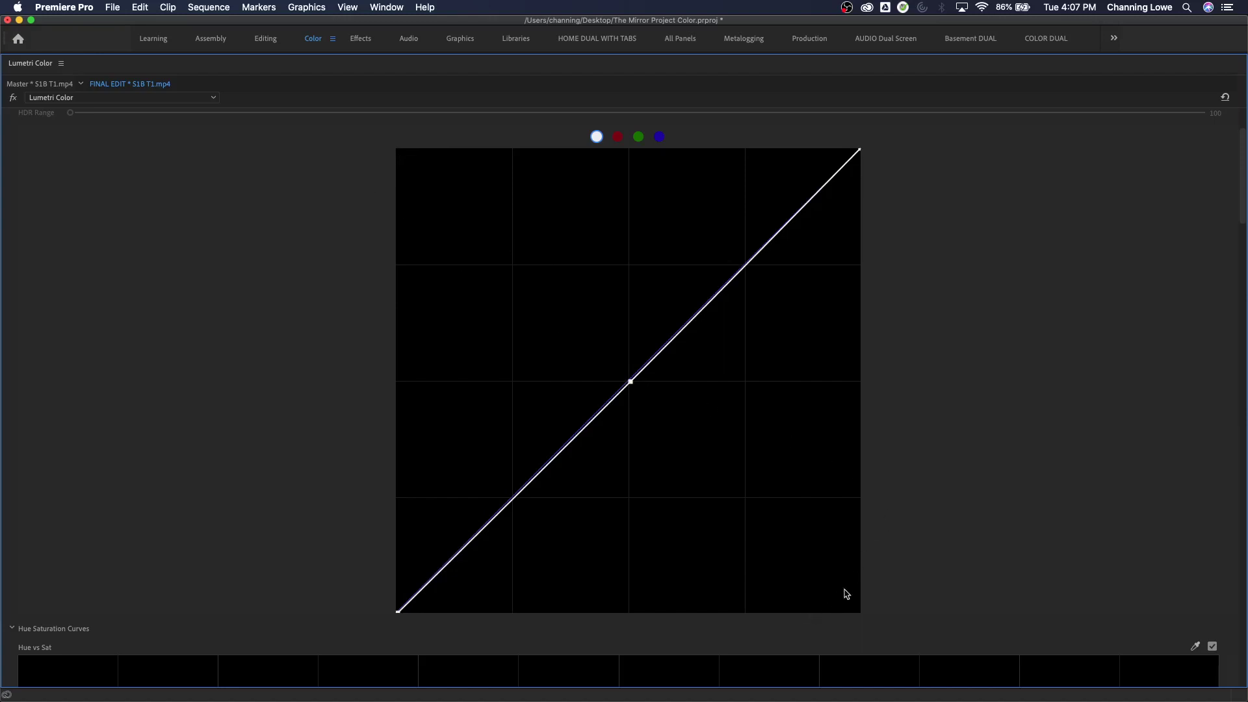
drag(631, 385, 569, 349)
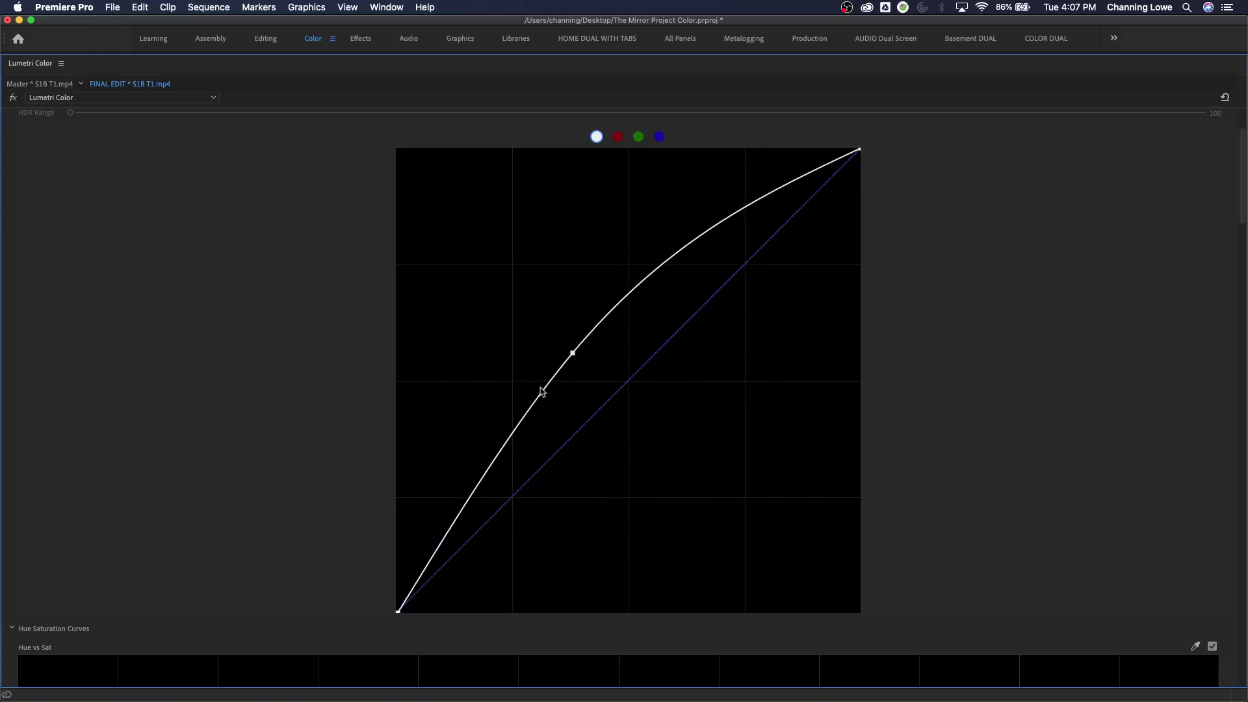
Reset the white RGB curve to a straight diagonal and restore the normal multi-panel layout.
double_click(561, 485)
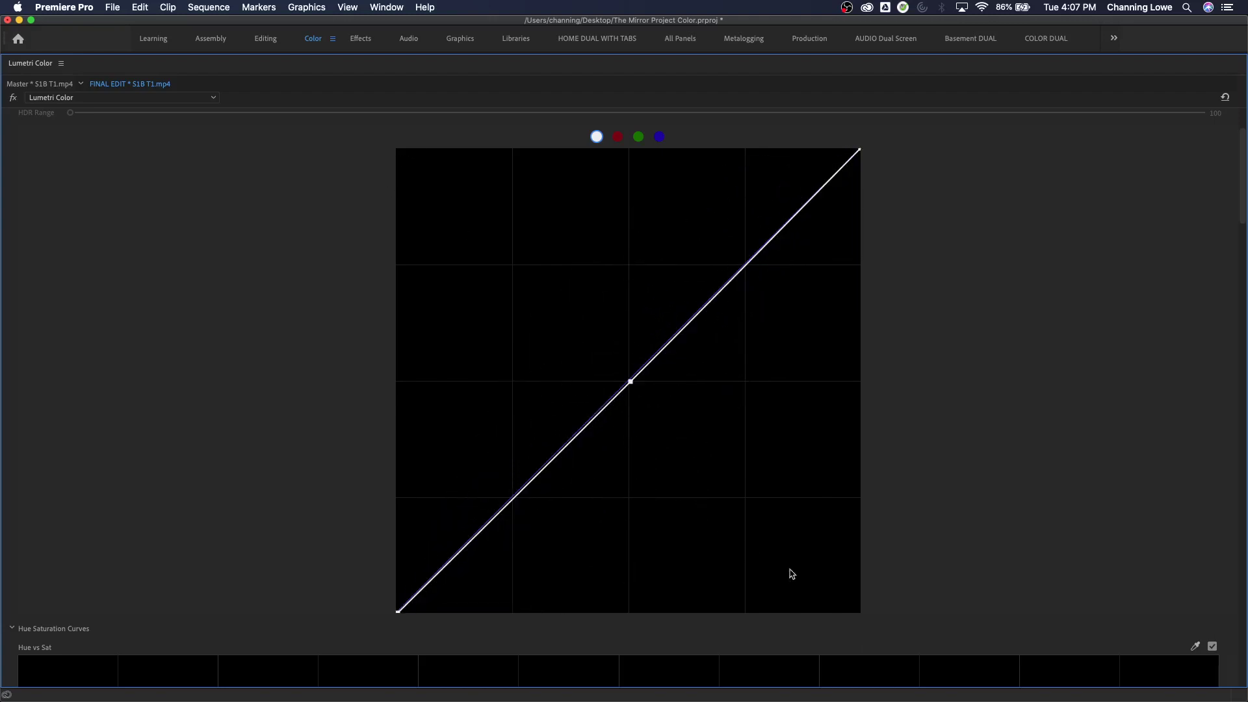
click(629, 381)
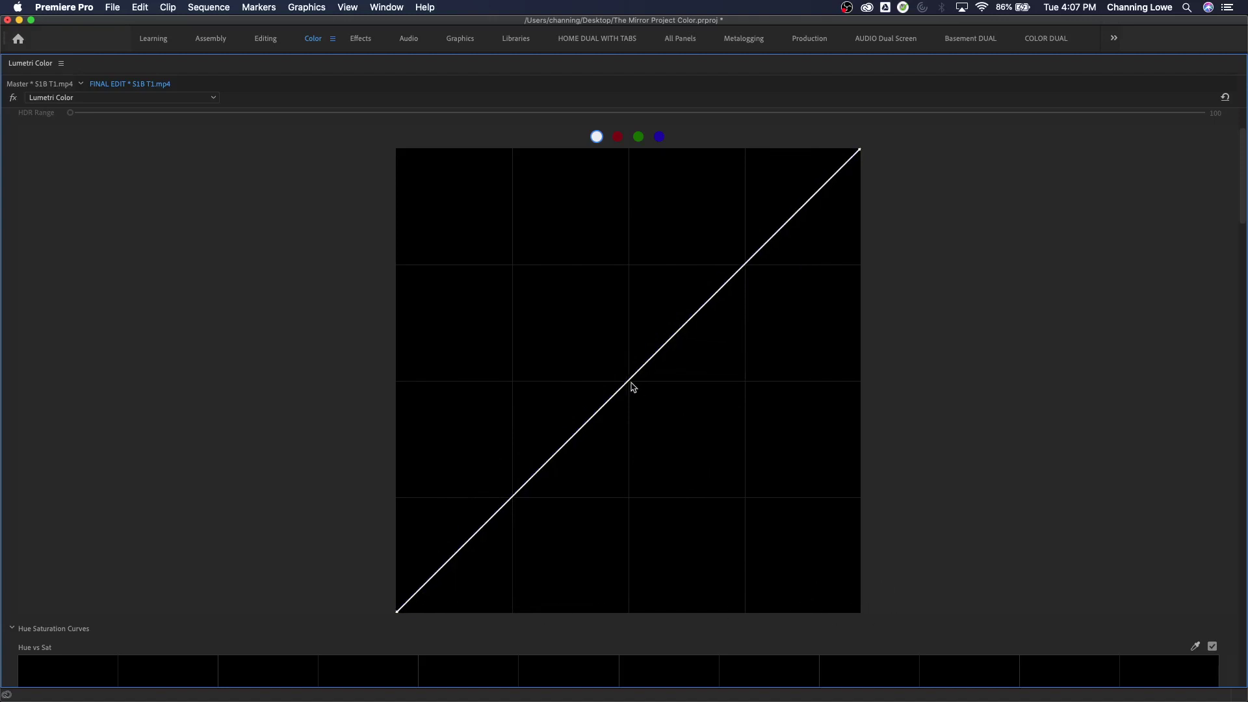
key(grave)
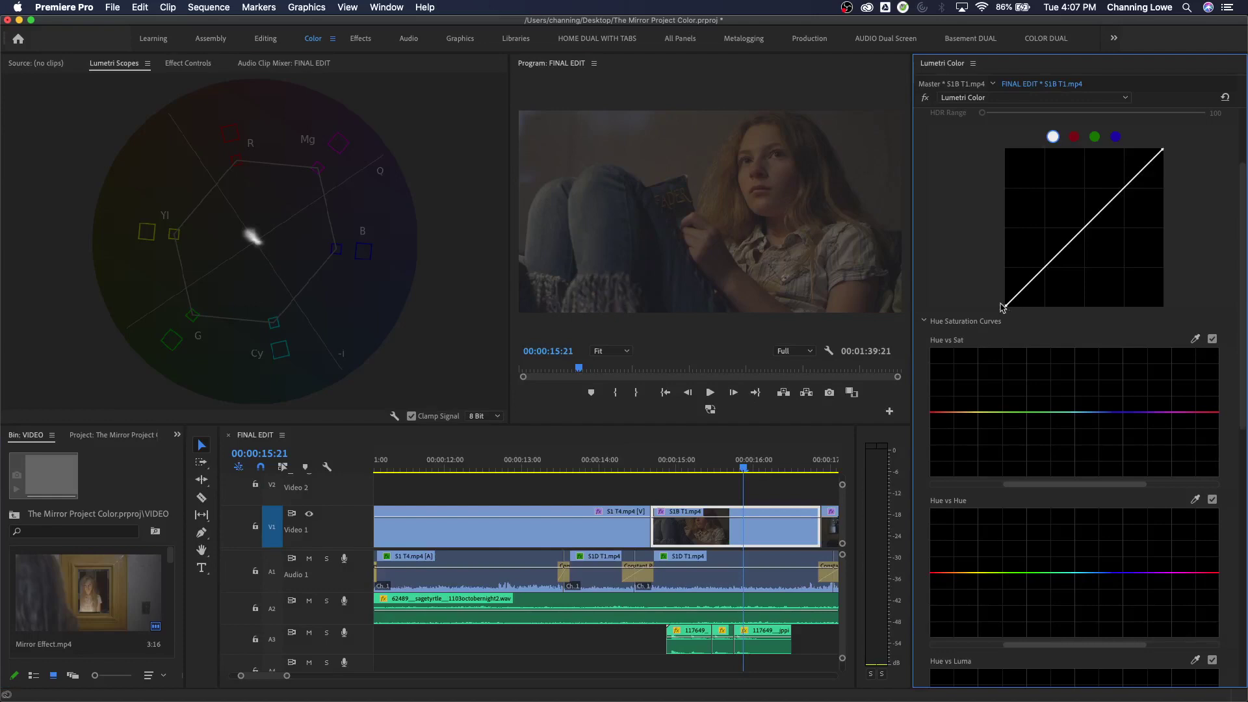
Switch the Lumetri Scopes display from the vectorscope to Waveform (Luma).
drag(1007, 306, 835, 323)
right_click(395, 292)
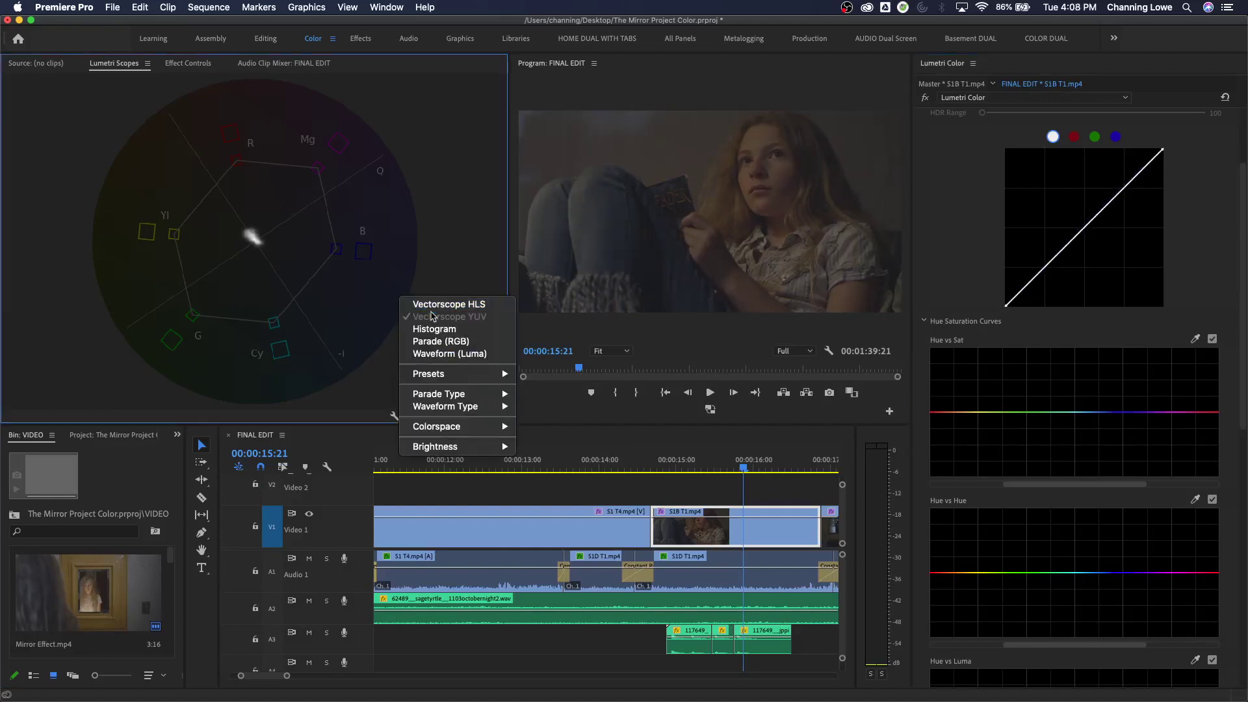
click(439, 351)
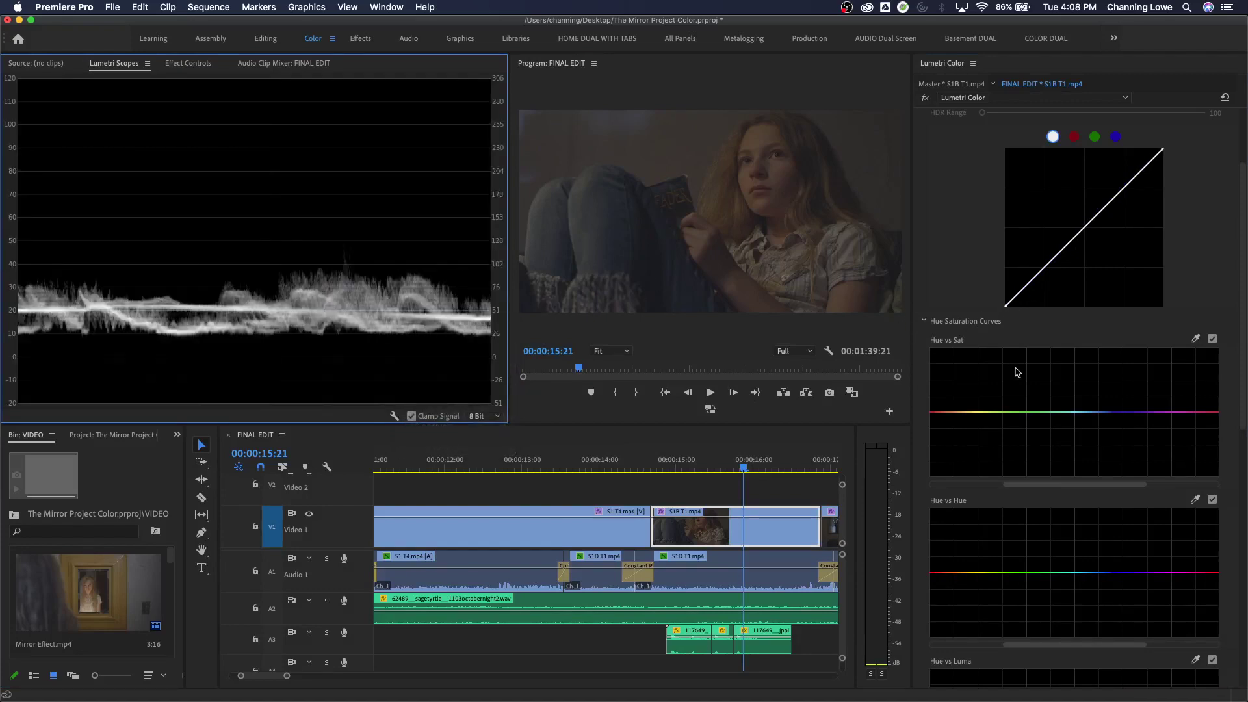
Try raising the white RGB curve's black endpoint and lowering its white endpoint until both meet at mid-gray, and reset the Lumetri Color effect.
drag(1007, 306, 966, 347)
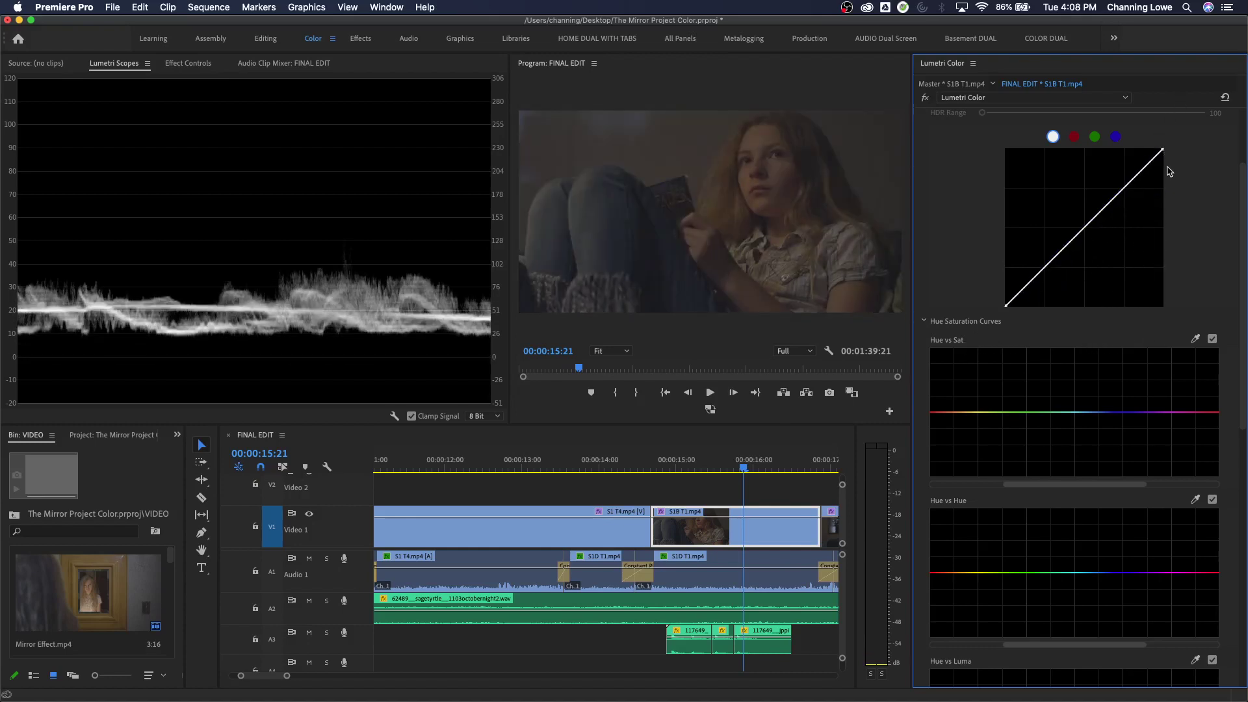
drag(1162, 153, 1199, 289)
drag(1006, 308, 1008, 255)
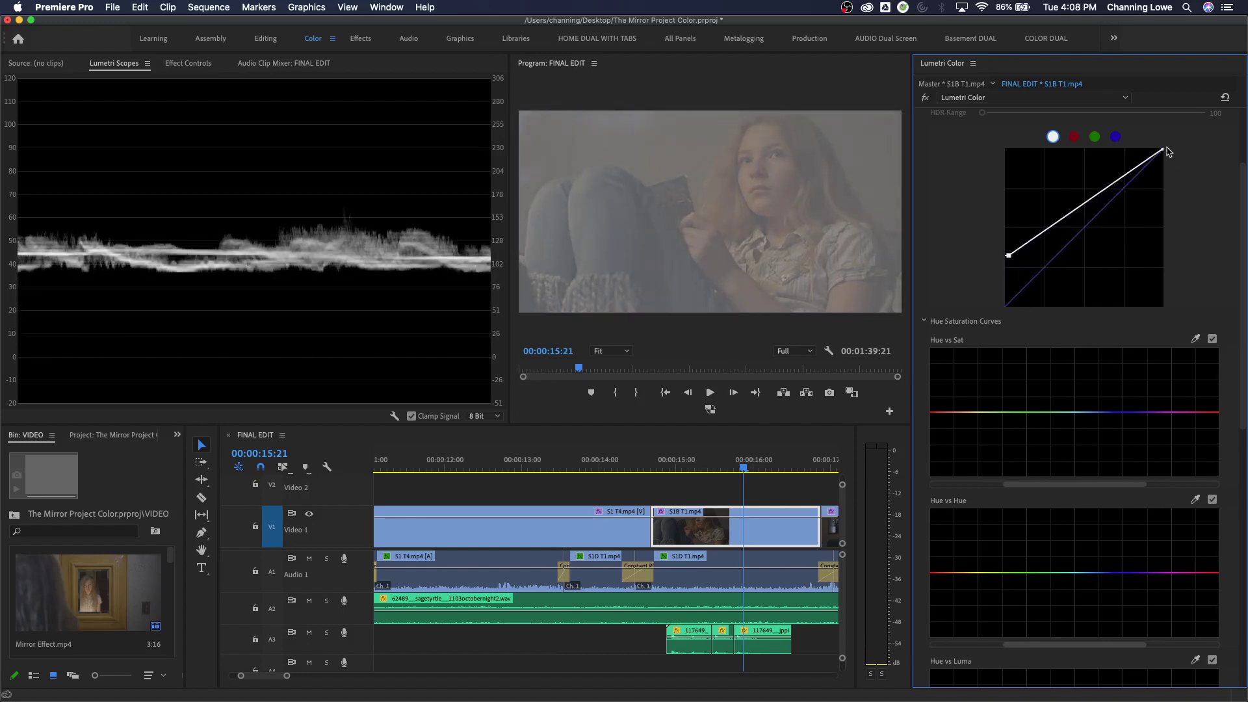
drag(1165, 149, 1170, 236)
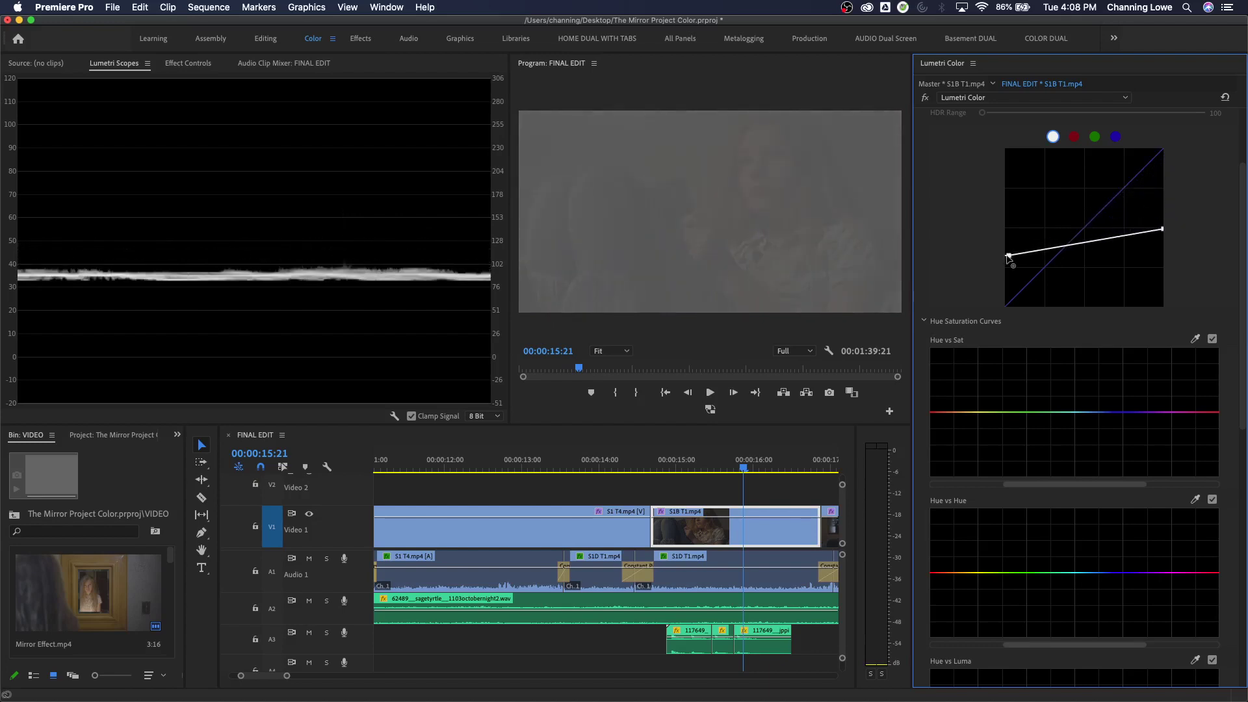
drag(1008, 257, 1006, 228)
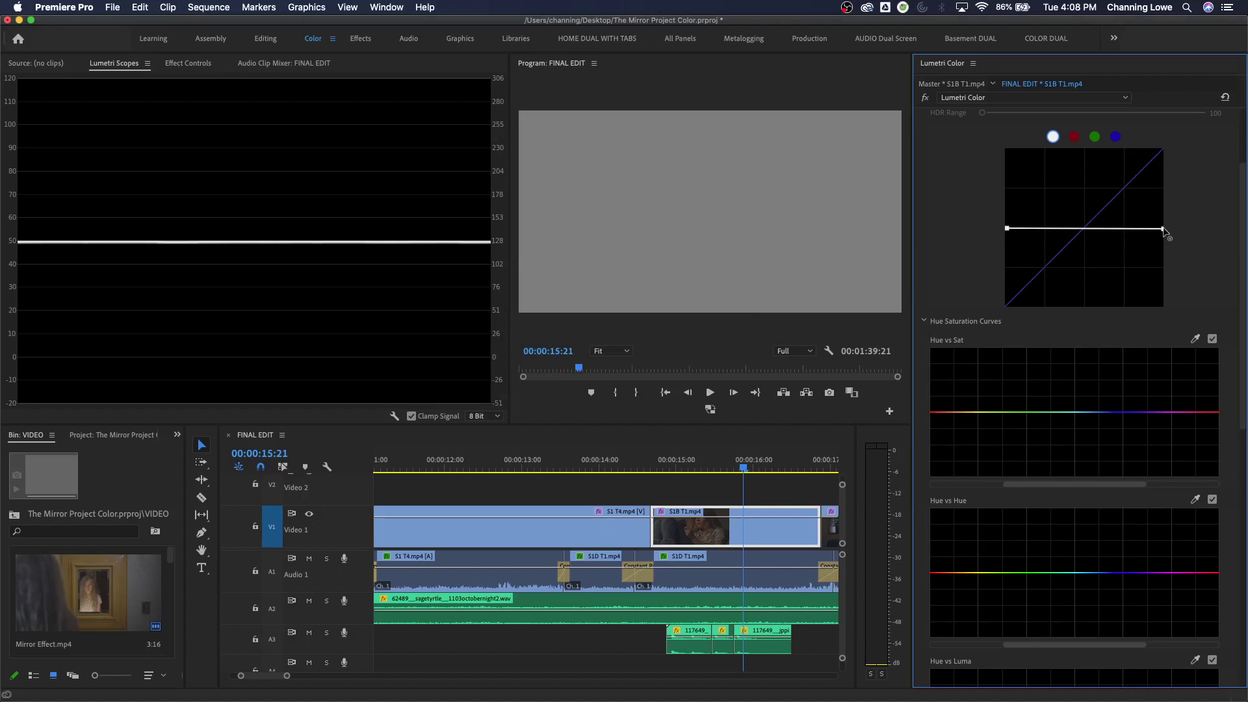
click(1224, 98)
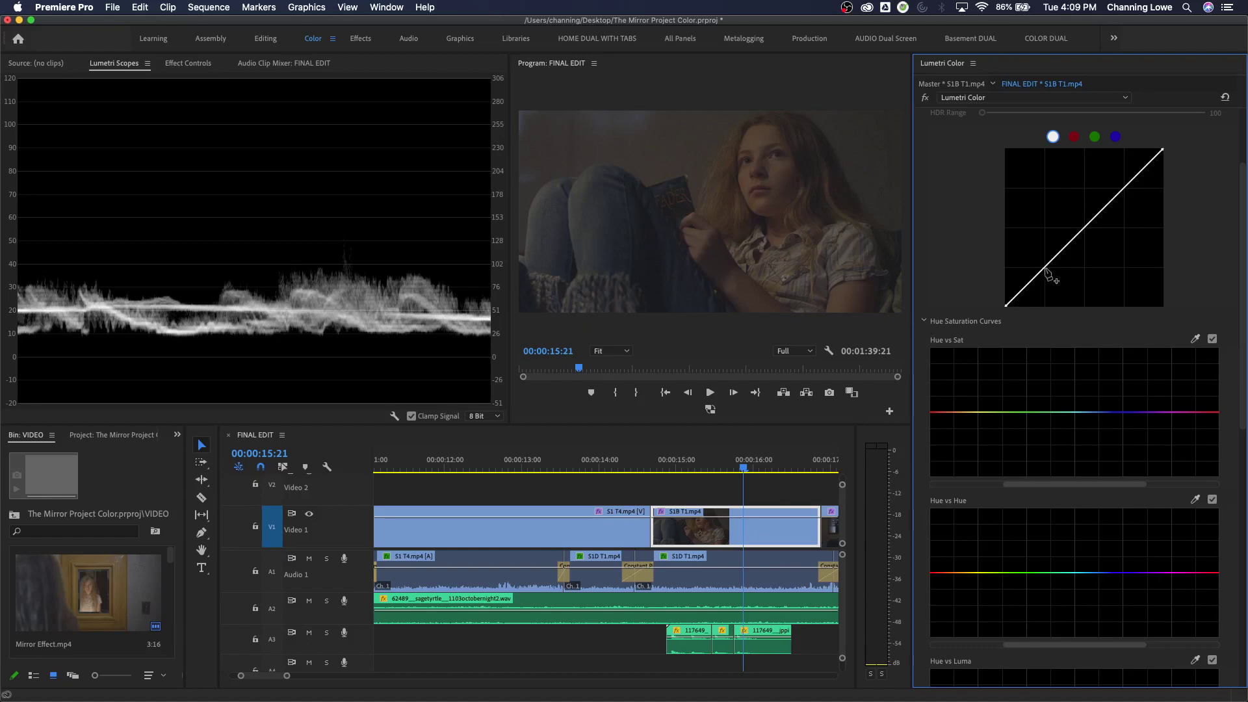
Try an S-shaped white RGB curve with lowered shadows and raised highlights, lift the shadow point slightly, and reset the curve.
drag(1045, 268, 1054, 281)
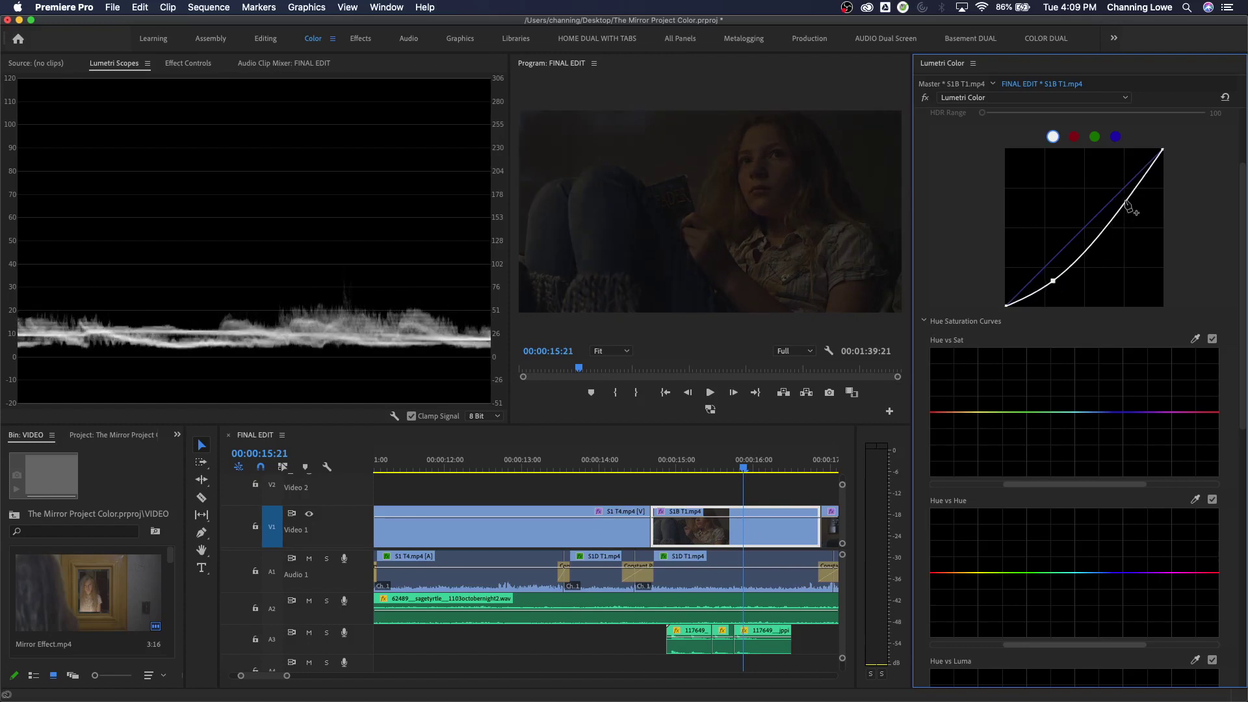
click(1126, 201)
drag(1126, 202, 1110, 187)
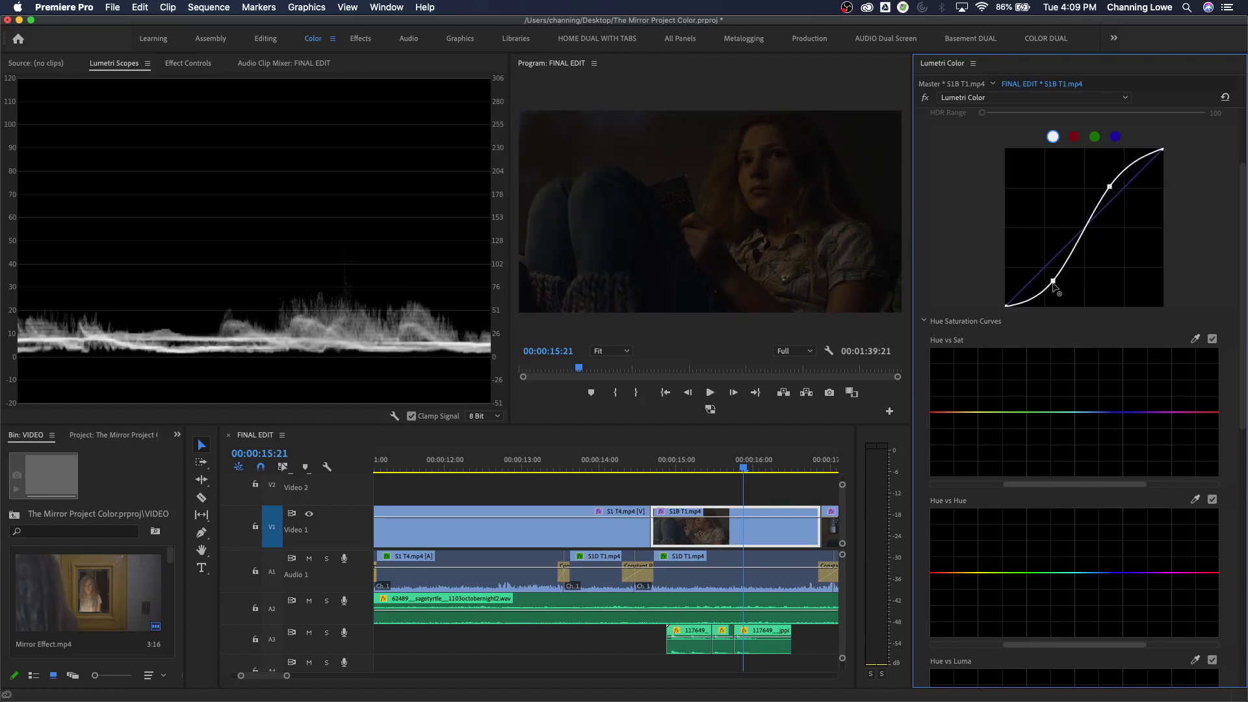
drag(1053, 283, 1053, 278)
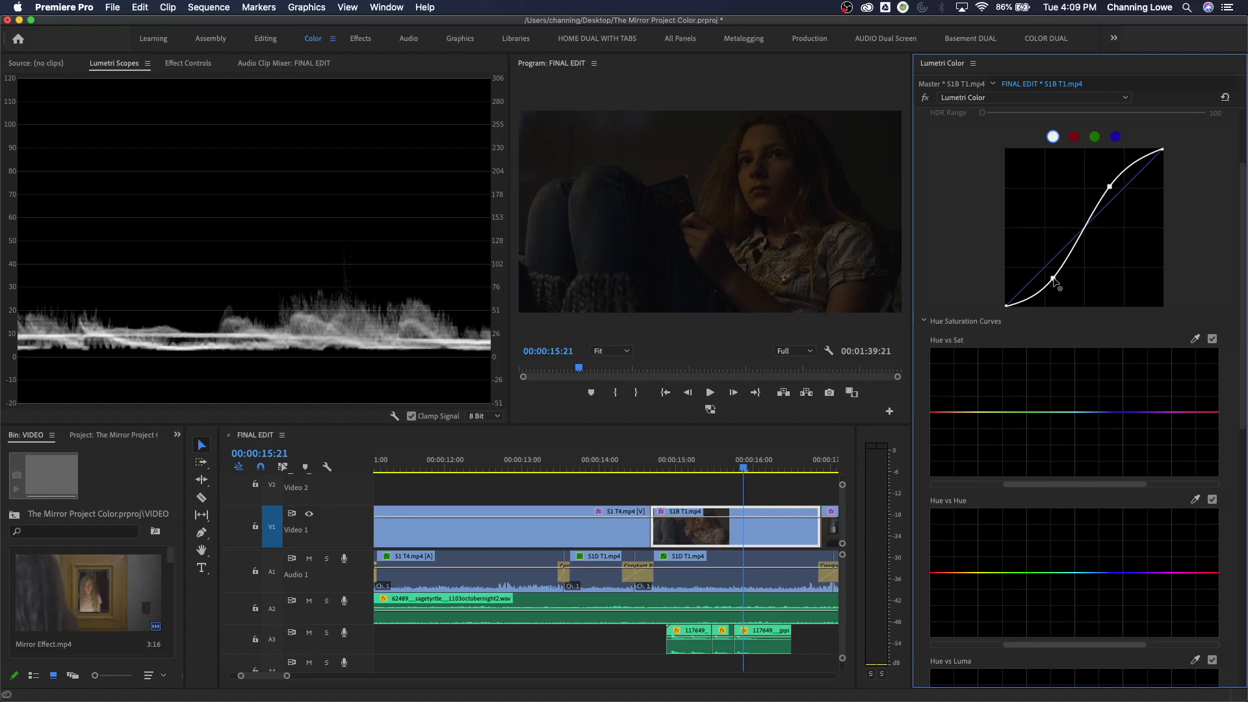
double_click(1115, 192)
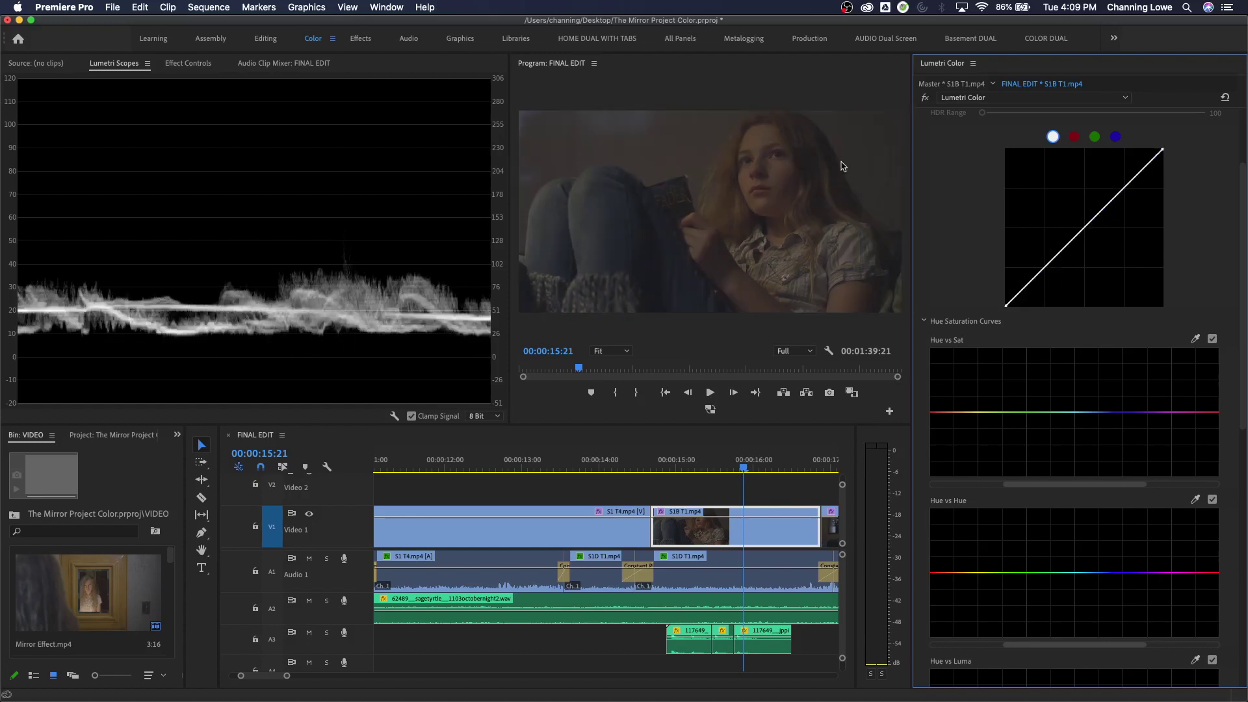
Set the Basic Correction Contrast to 100 and Exposure to 1.6 on S1B T1.mp4.
scroll(996, 222, up, 3)
click(989, 124)
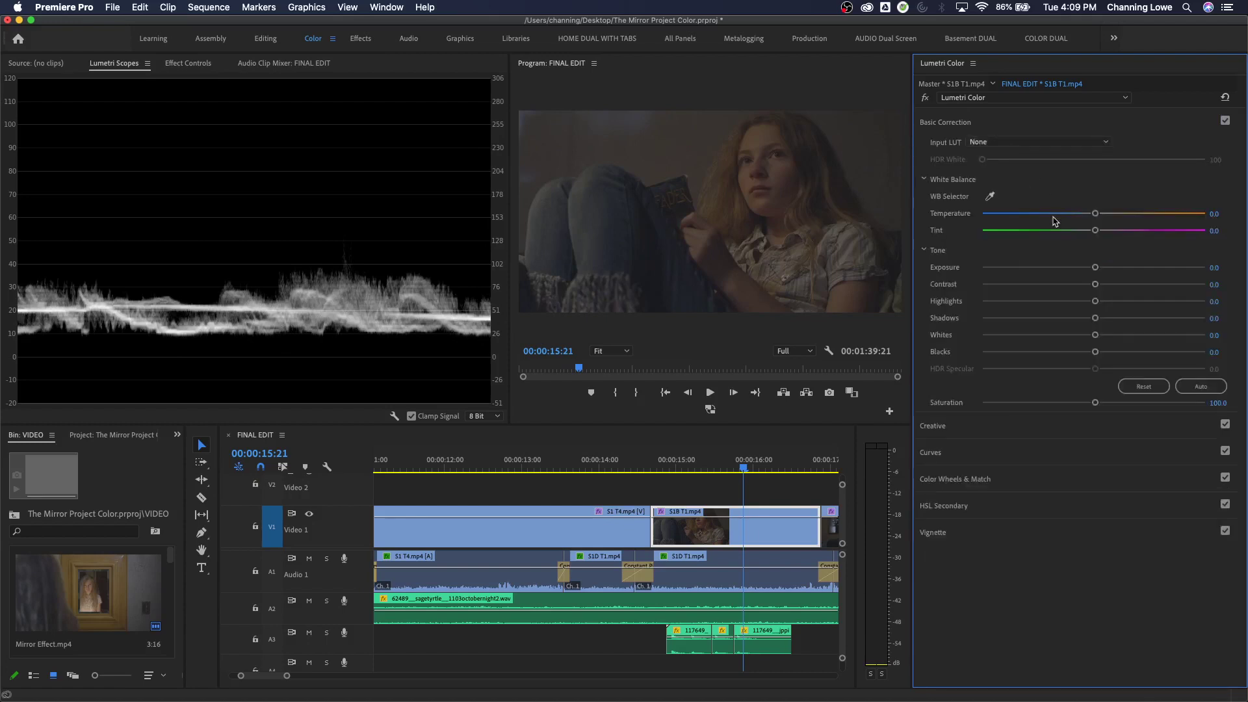
drag(1095, 284, 1117, 286)
drag(1139, 290, 1181, 284)
drag(1095, 267, 1210, 290)
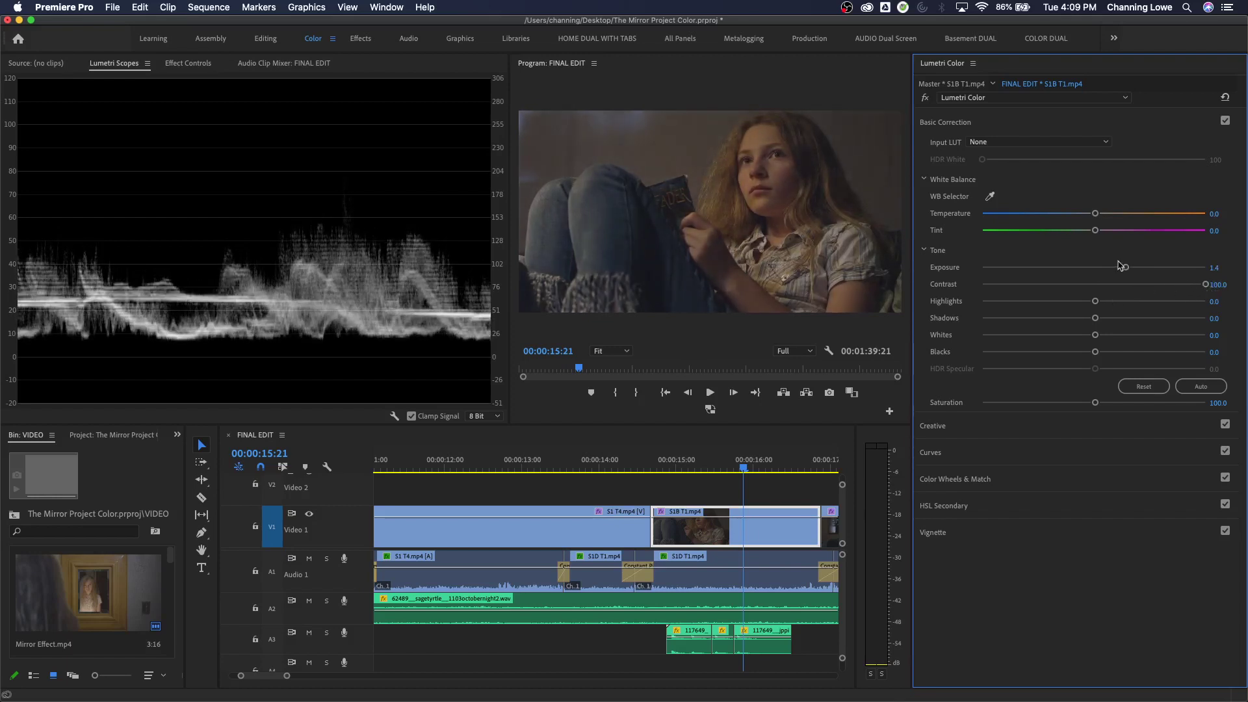
drag(1126, 267, 1130, 271)
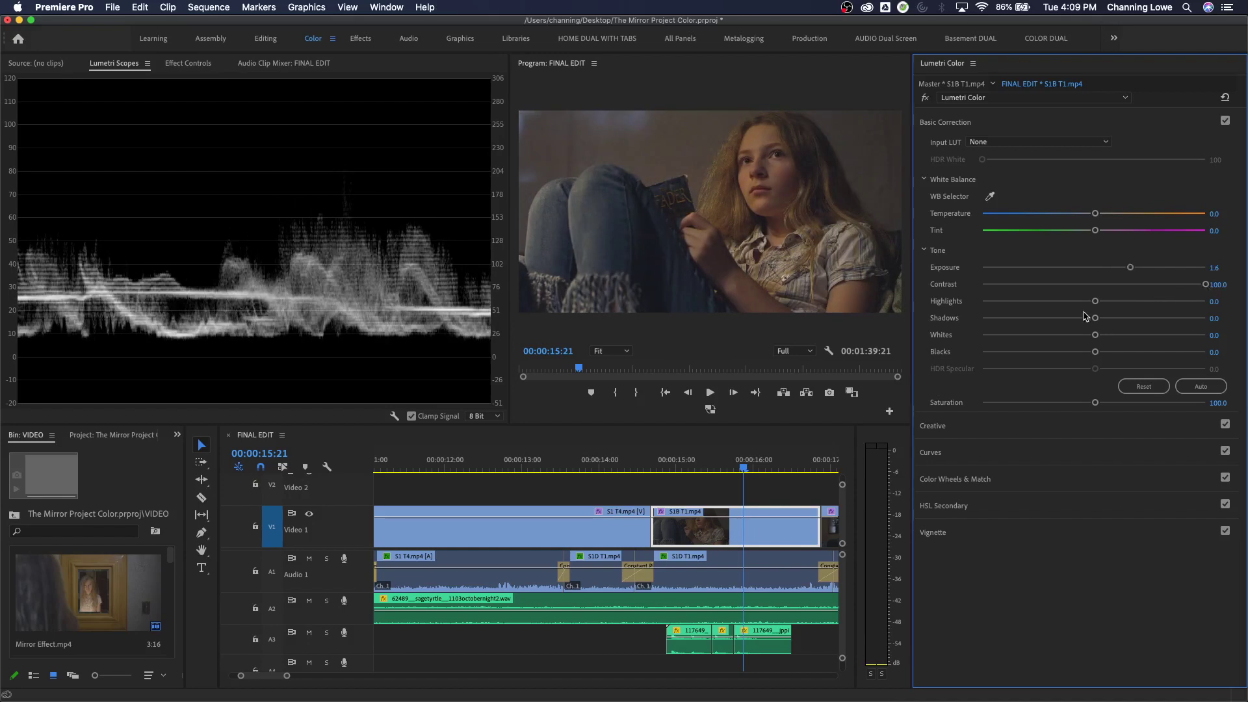
Bend the white RGB curve into a gentle S with lower shadows and higher highlights, and compare the shot with Lumetri Color off and on.
click(1008, 455)
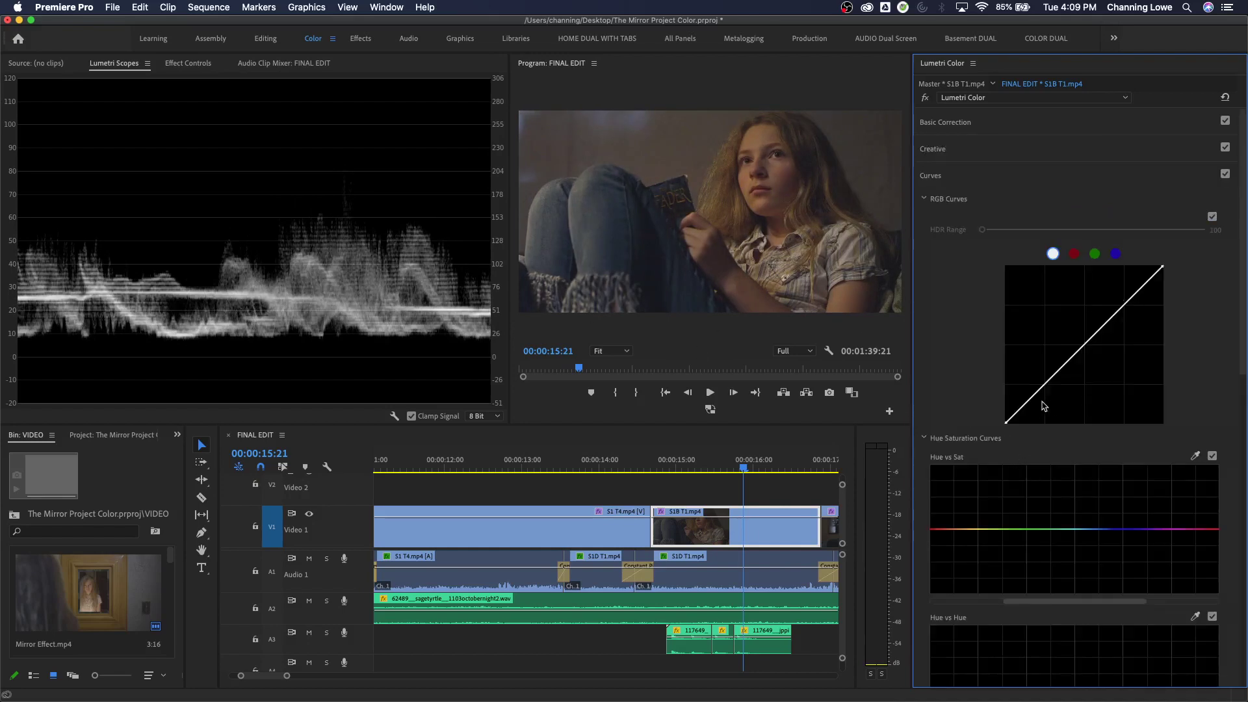
drag(1028, 404, 1030, 408)
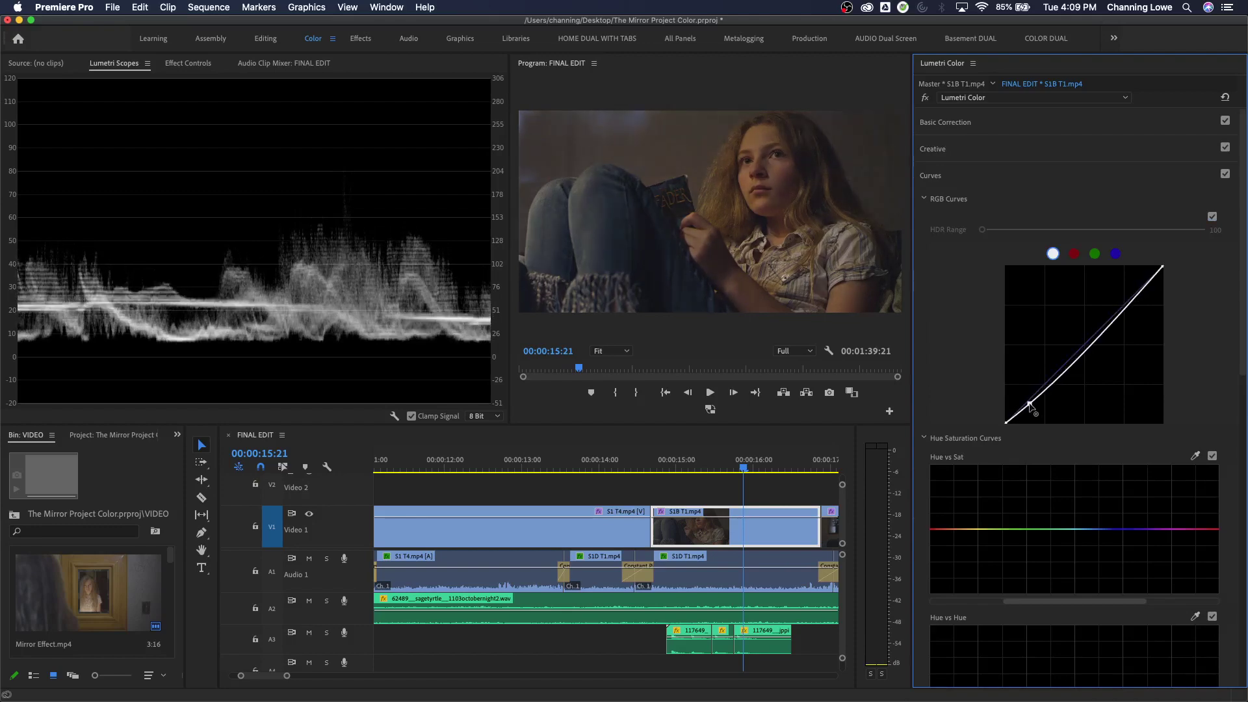
drag(1121, 321, 1103, 303)
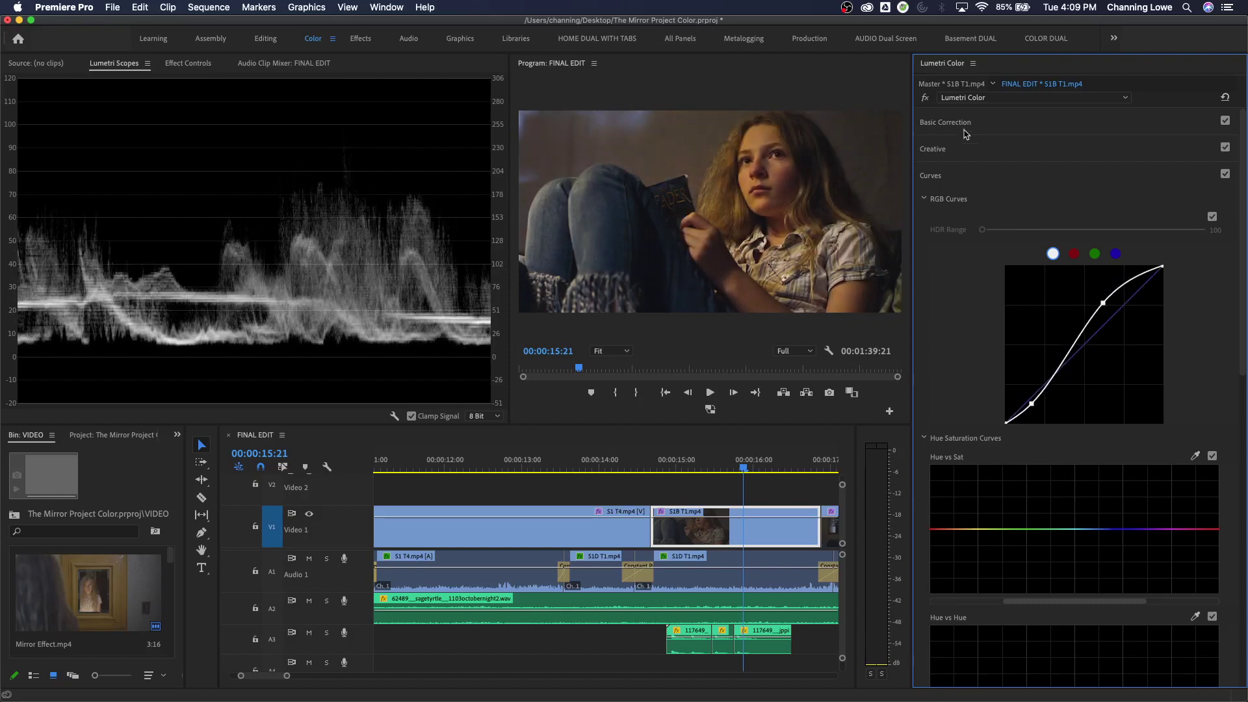
click(925, 98)
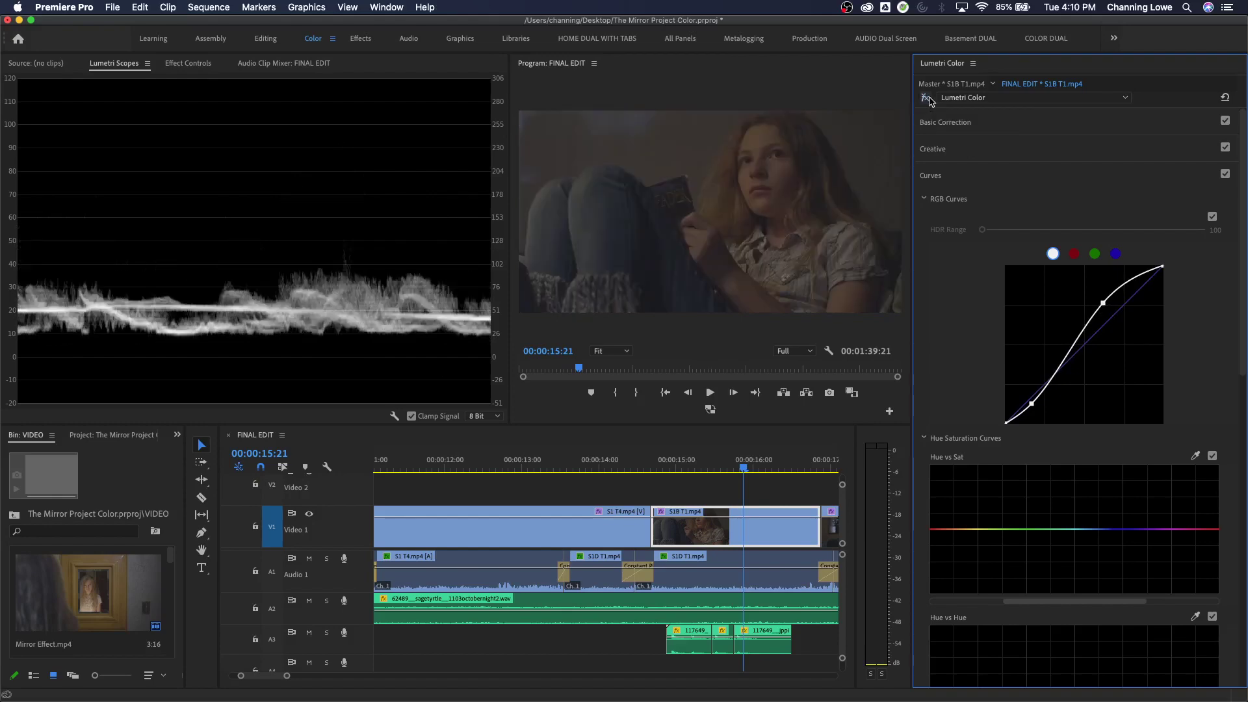
click(925, 99)
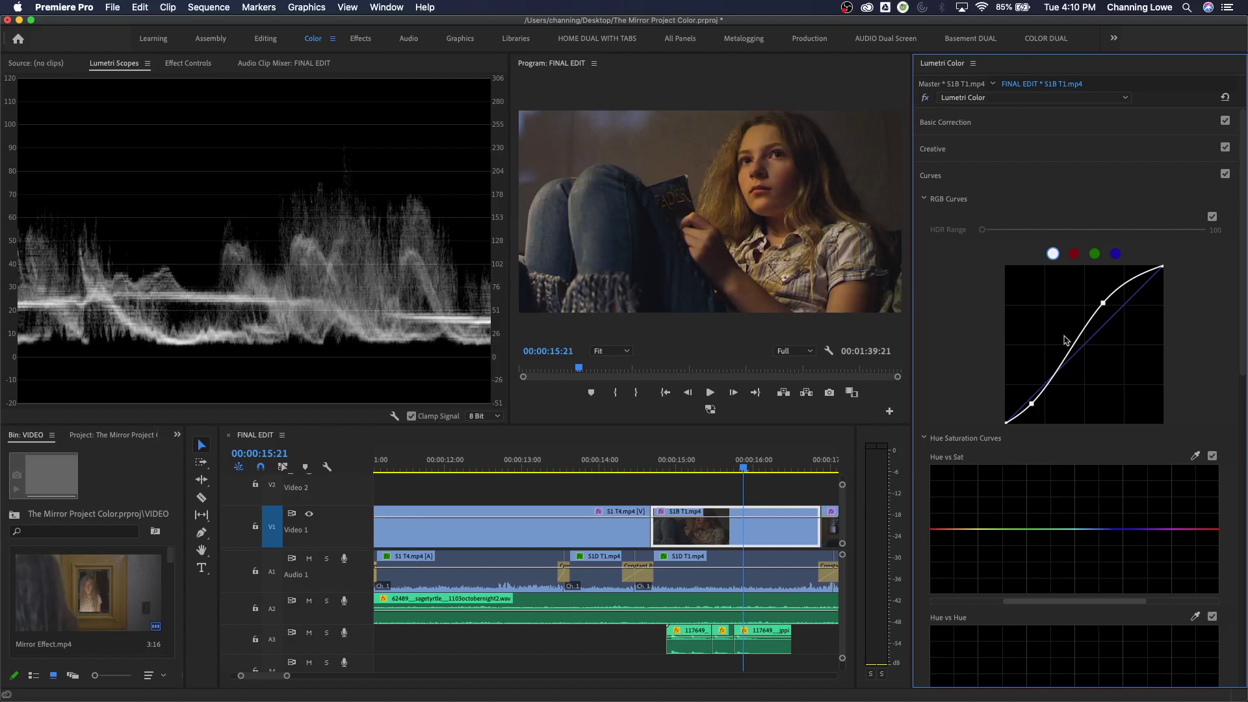
Try lowering the highlight and shadow points of the white S-curve, and reset the curve to a straight diagonal.
drag(1103, 303, 1111, 316)
drag(1031, 404, 1032, 410)
double_click(1031, 409)
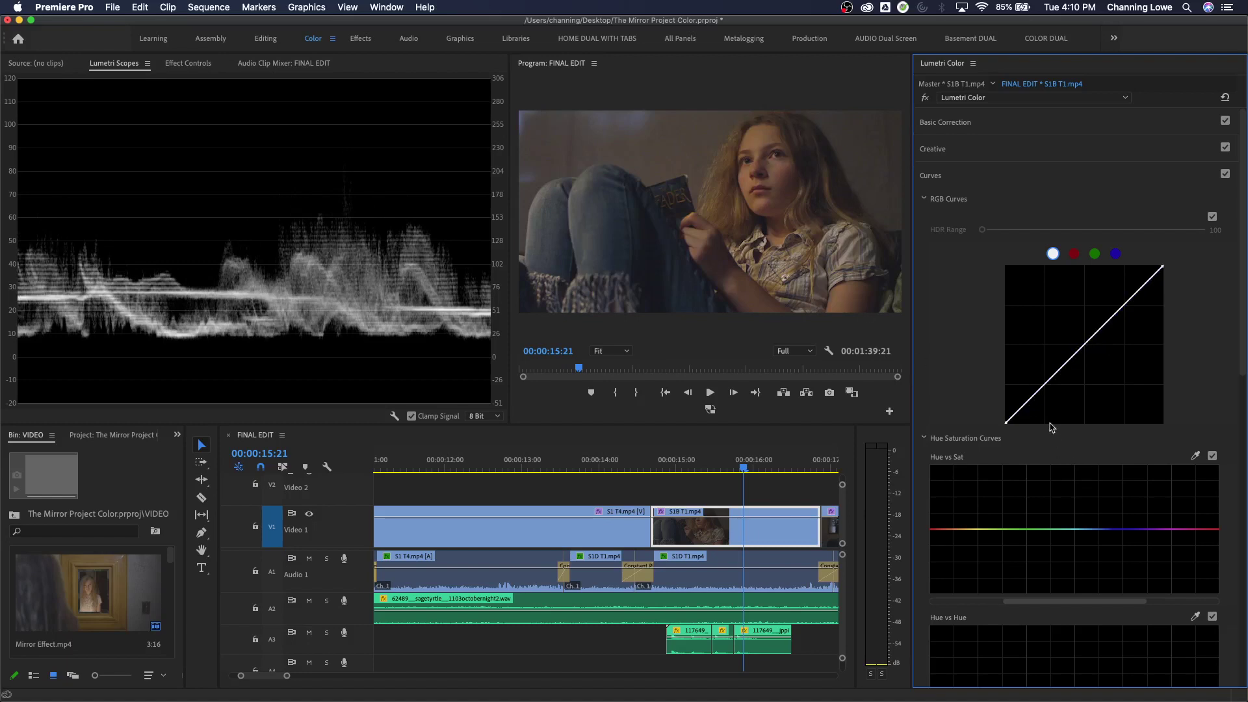
Try crushing the blacks by moving the white RGB curve's black endpoint inward, add a raised midtone point, and reset the curve.
drag(1007, 422, 1027, 423)
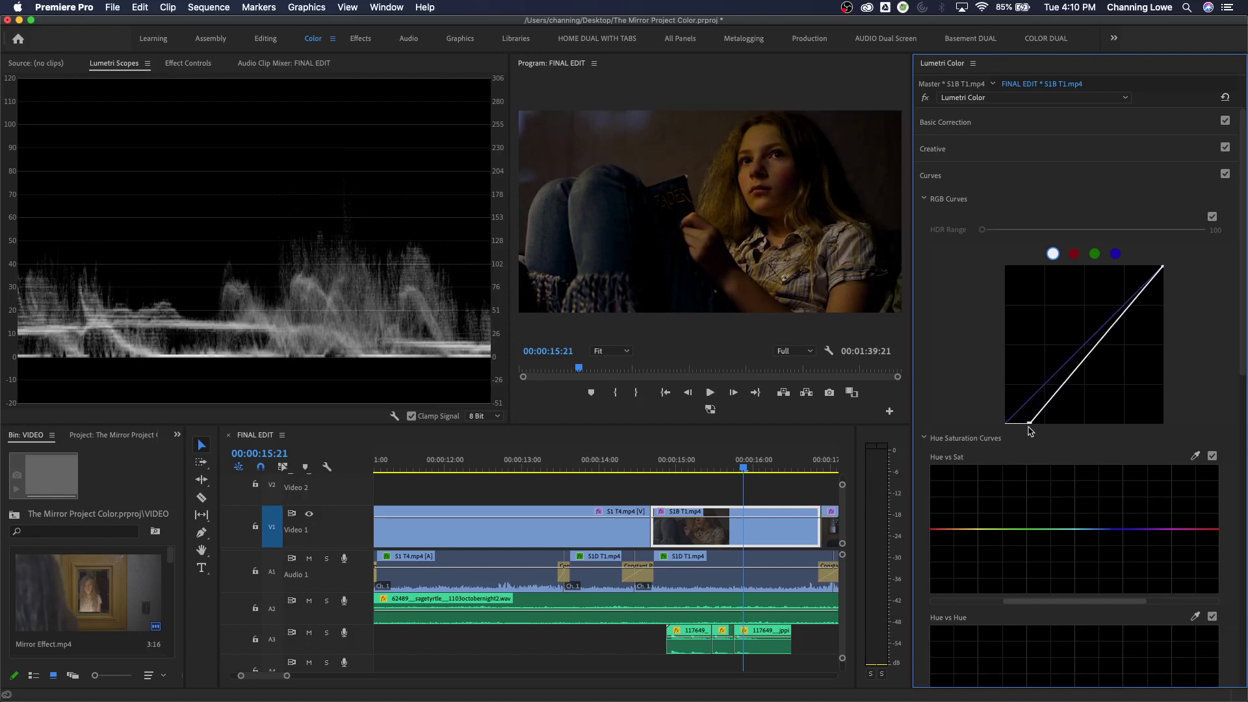
click(1077, 366)
drag(1076, 368, 1070, 364)
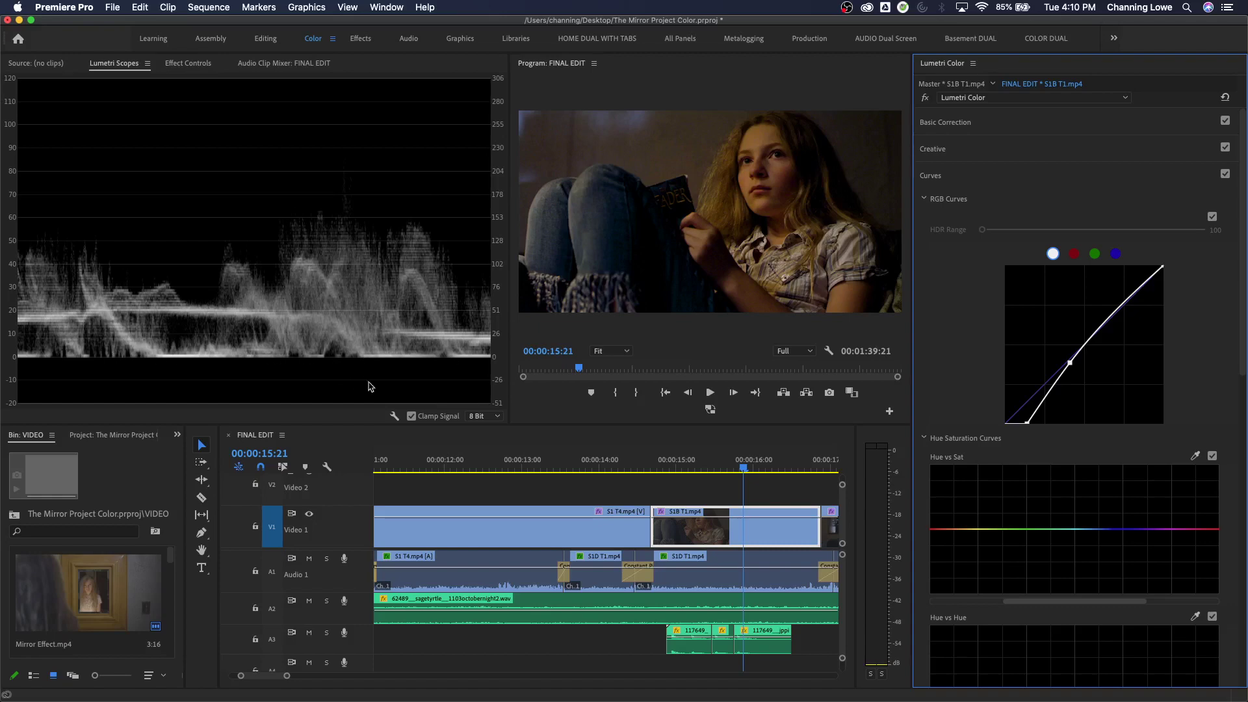
double_click(1105, 380)
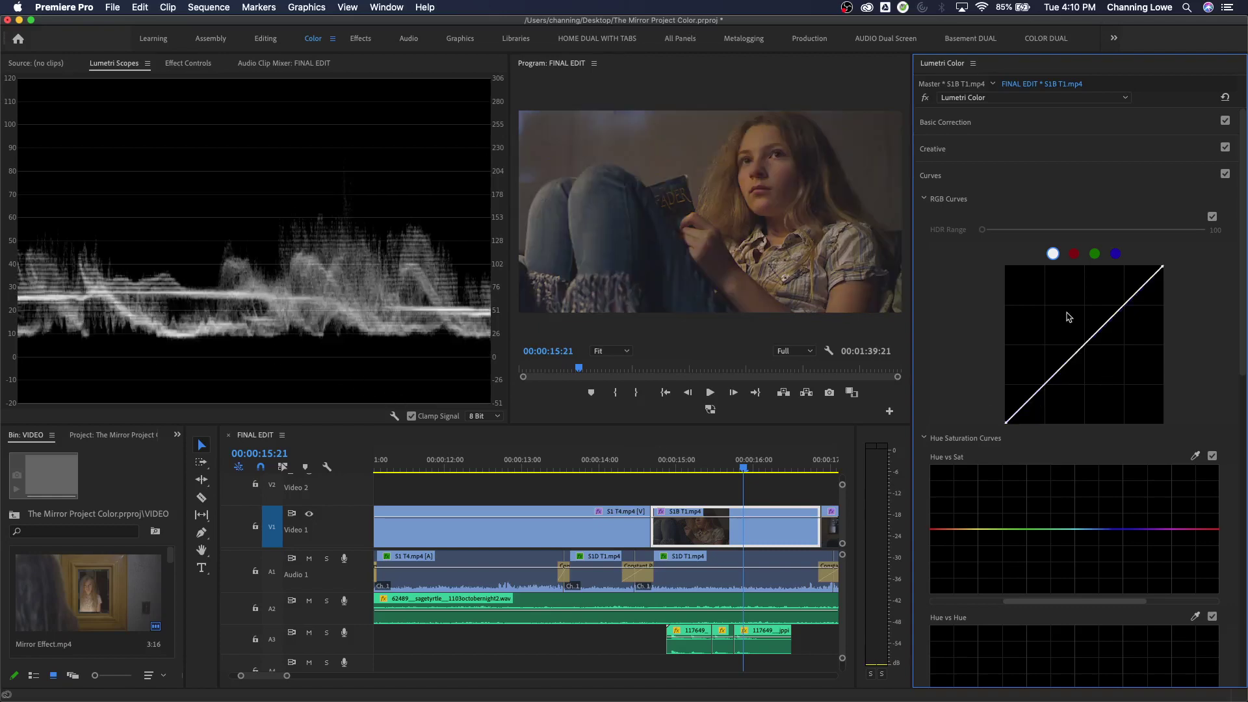
Go through the red, green and blue RGB curves, trying the white endpoints of the blue and red curves.
click(1073, 255)
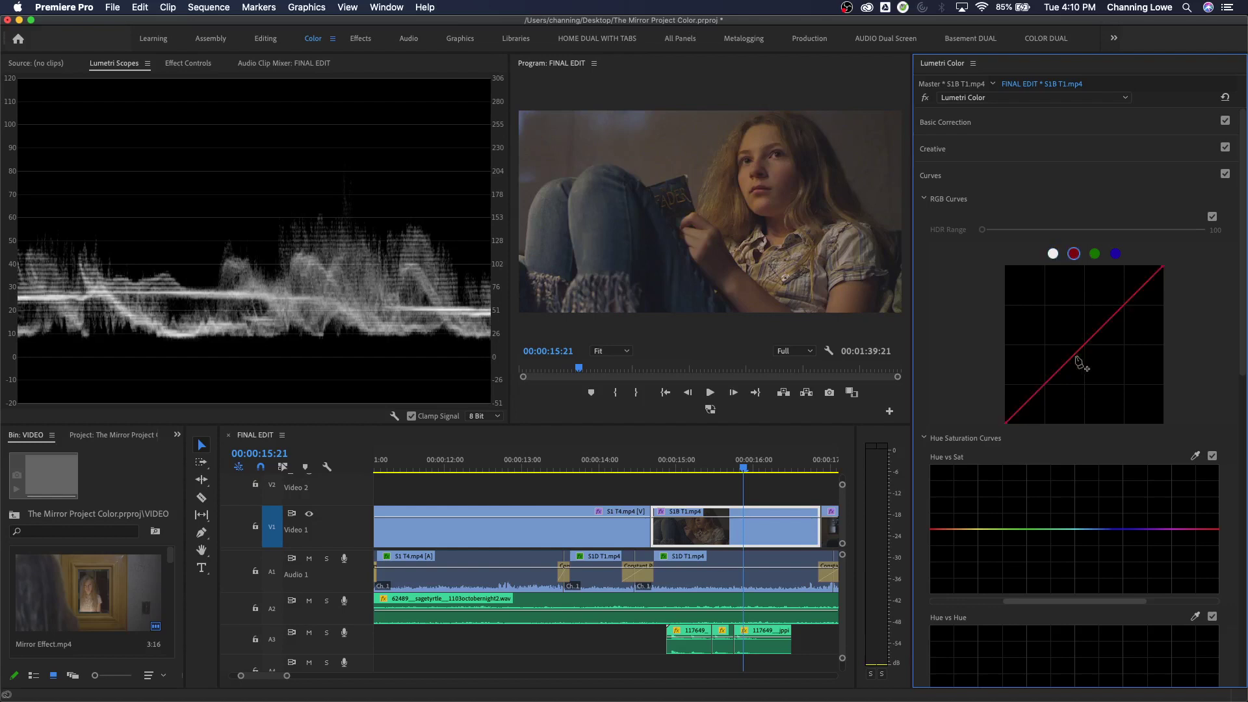
click(1094, 254)
click(1115, 255)
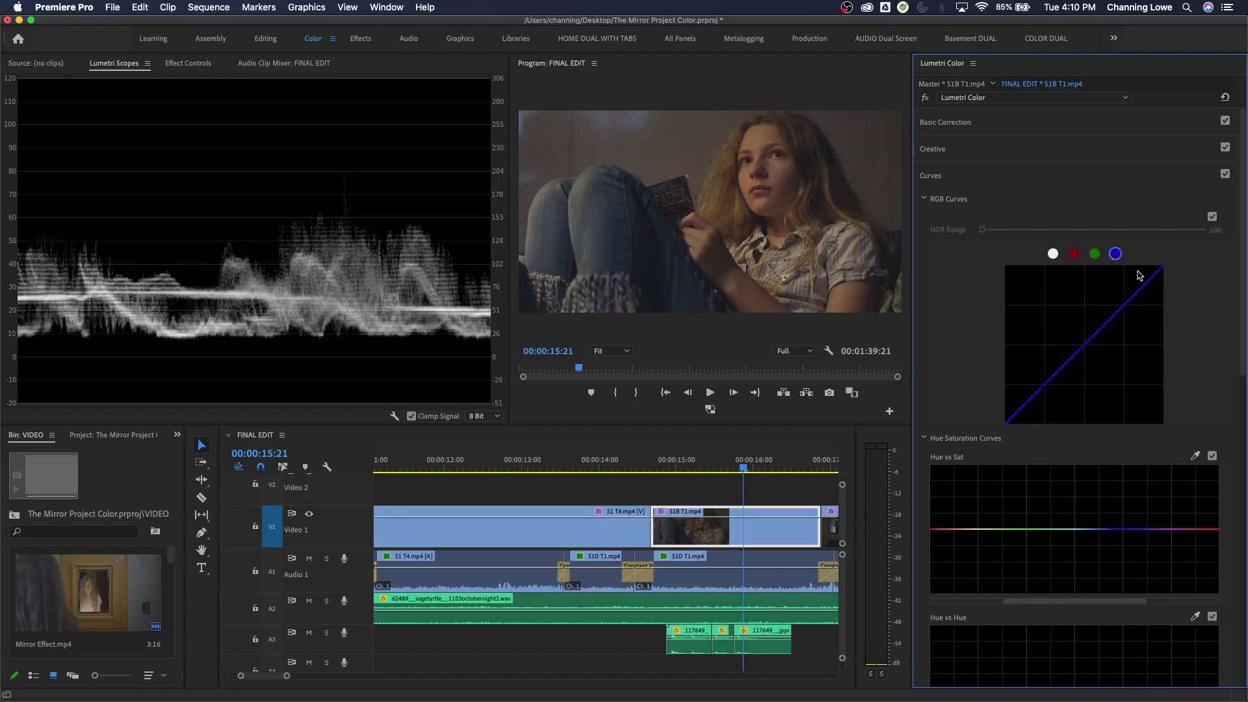
drag(1162, 267, 1171, 464)
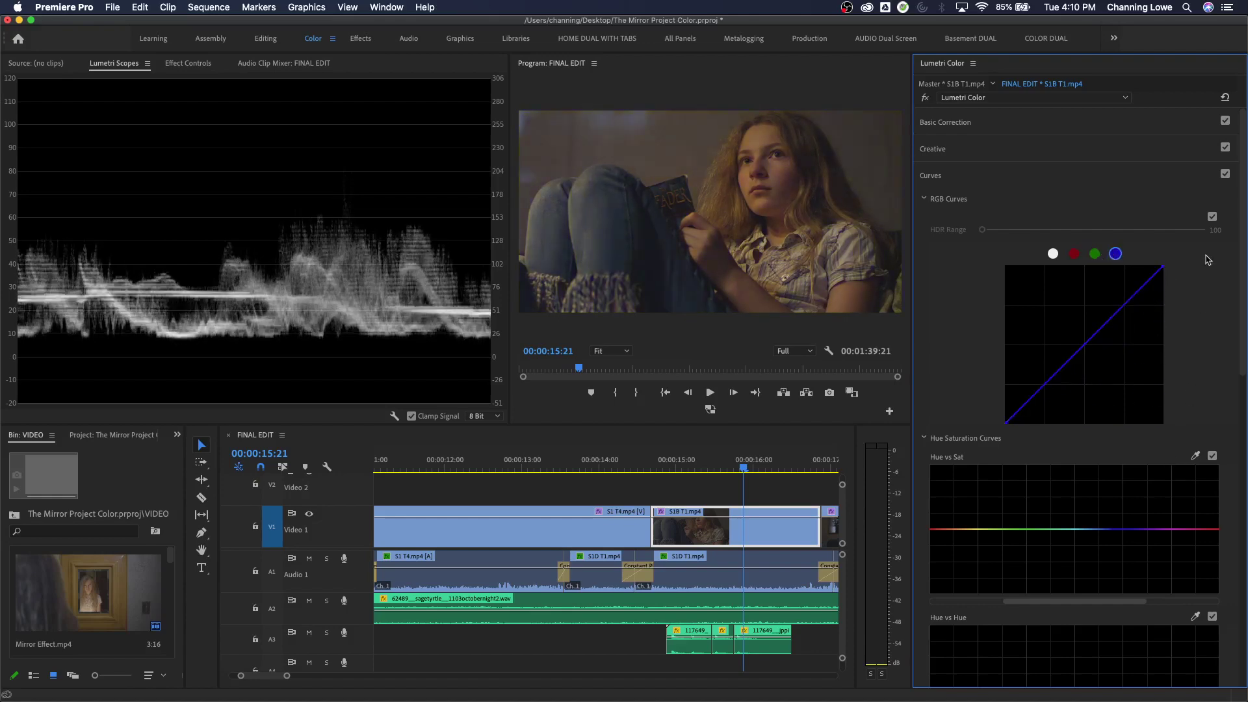
click(1073, 254)
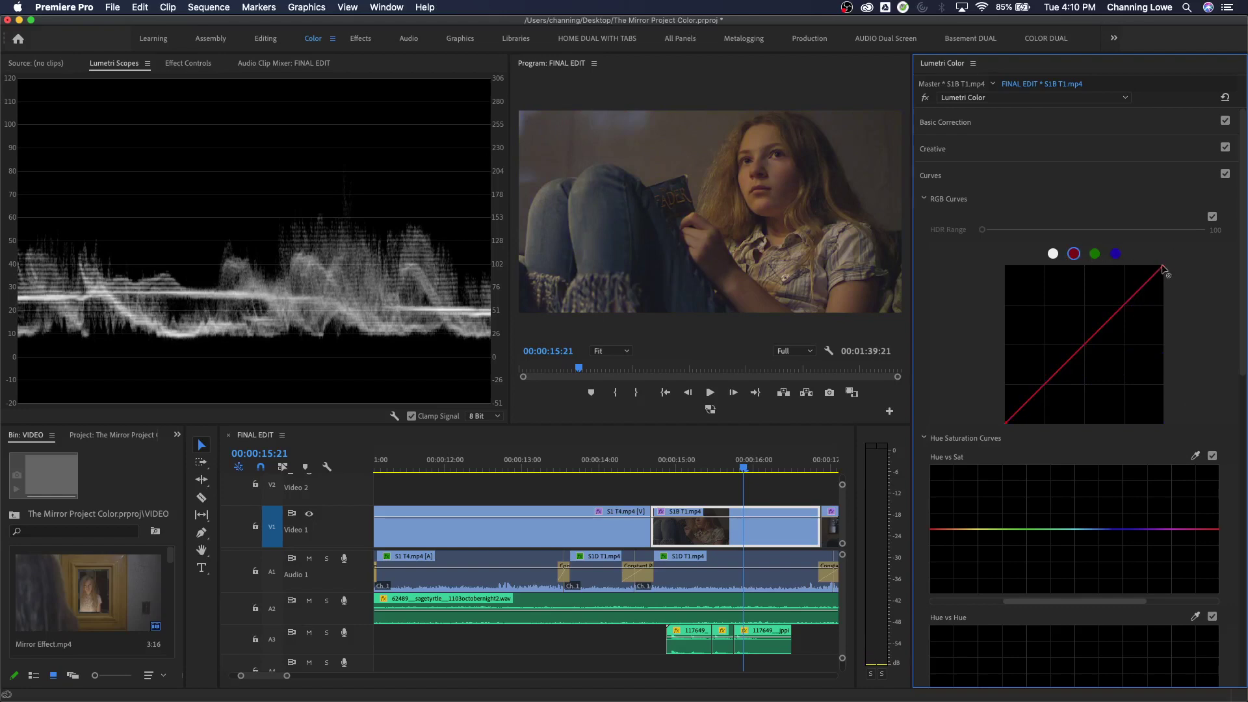
mouse_move(1164, 267)
mouse_down()
mouse_move(1168, 279)
mouse_move(1170, 260)
mouse_up()
Lower the blue RGB curve's white endpoint slightly and add a point in the upper midtones to bring the rest back to the diagonal.
click(1115, 254)
mouse_move(1164, 268)
mouse_down()
mouse_move(1156, 364)
mouse_move(1163, 286)
mouse_up()
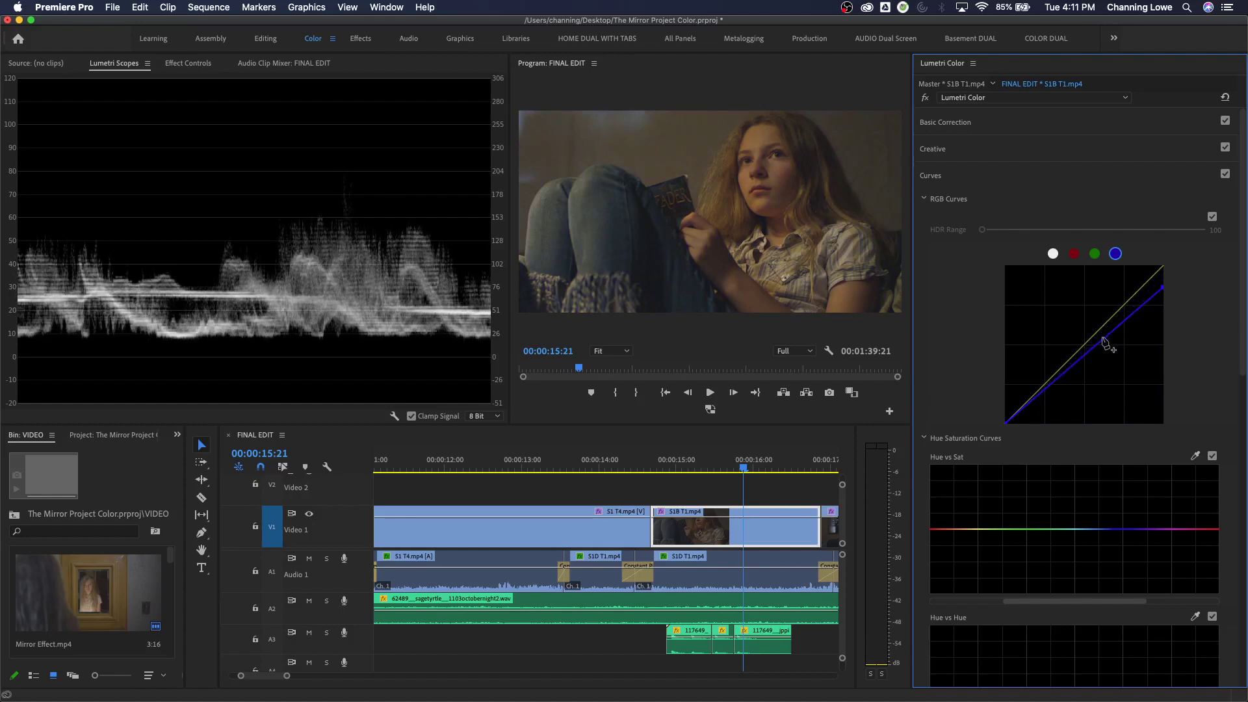
drag(1103, 338, 1096, 334)
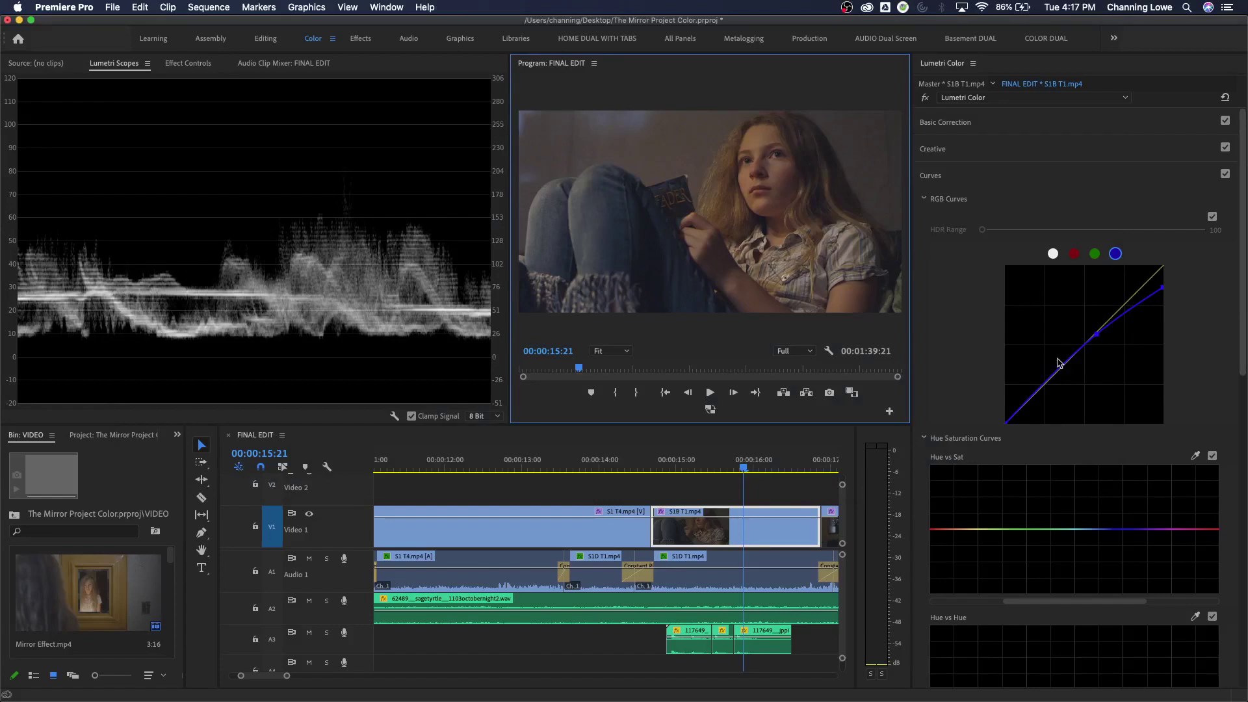
Try desaturating the yellows between red and green points on the Hue vs Sat curve, and reset the curve to flat.
scroll(1058, 362, down, 6)
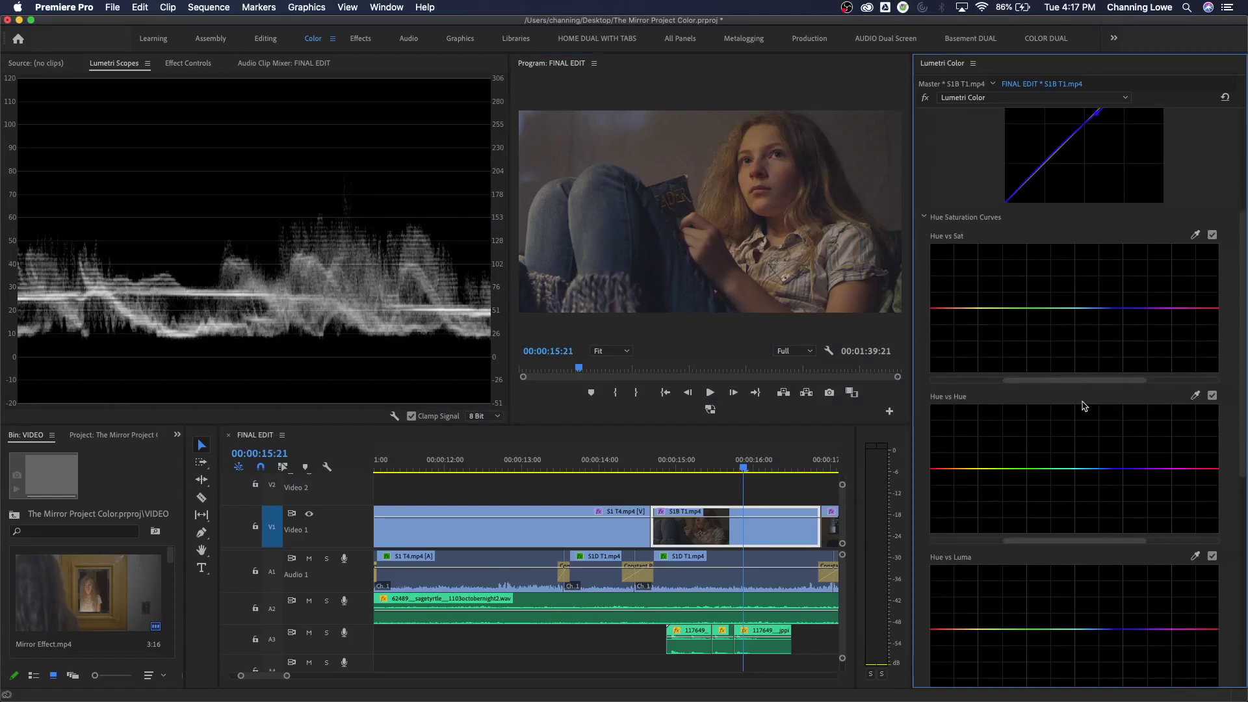
scroll(1083, 405, down, 2)
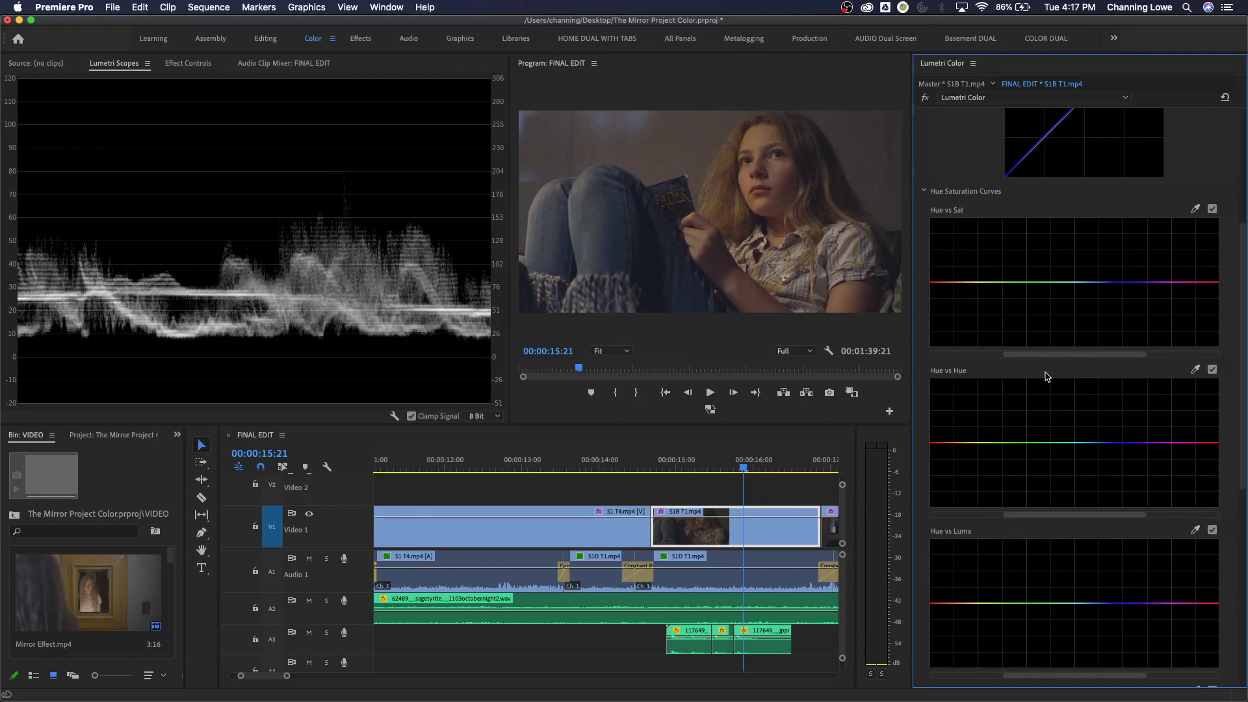
drag(1037, 358, 1109, 356)
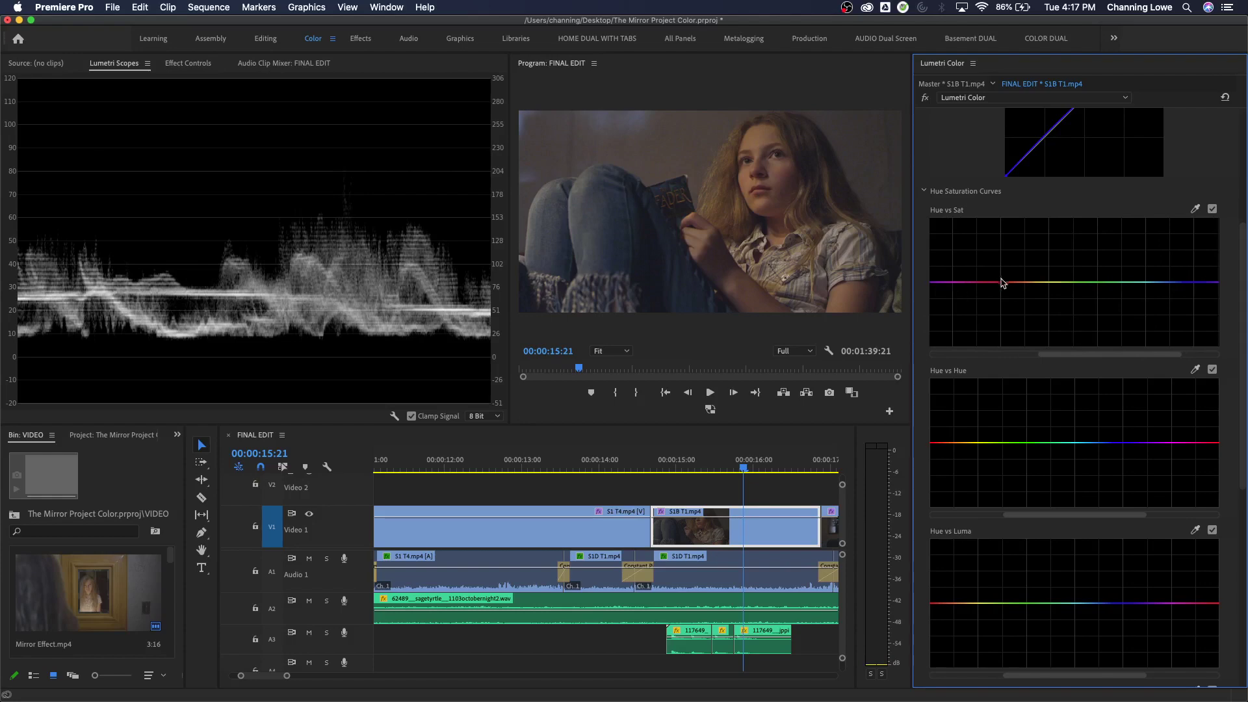
click(1036, 281)
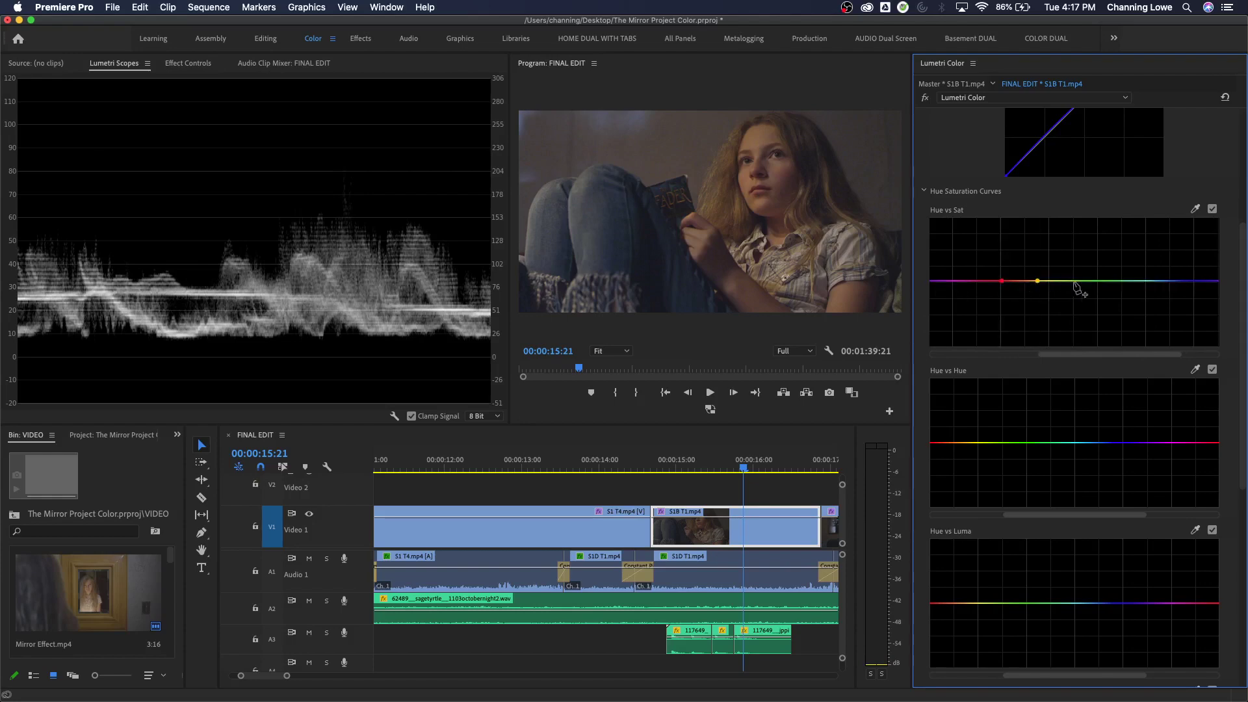
drag(1037, 281, 939, 339)
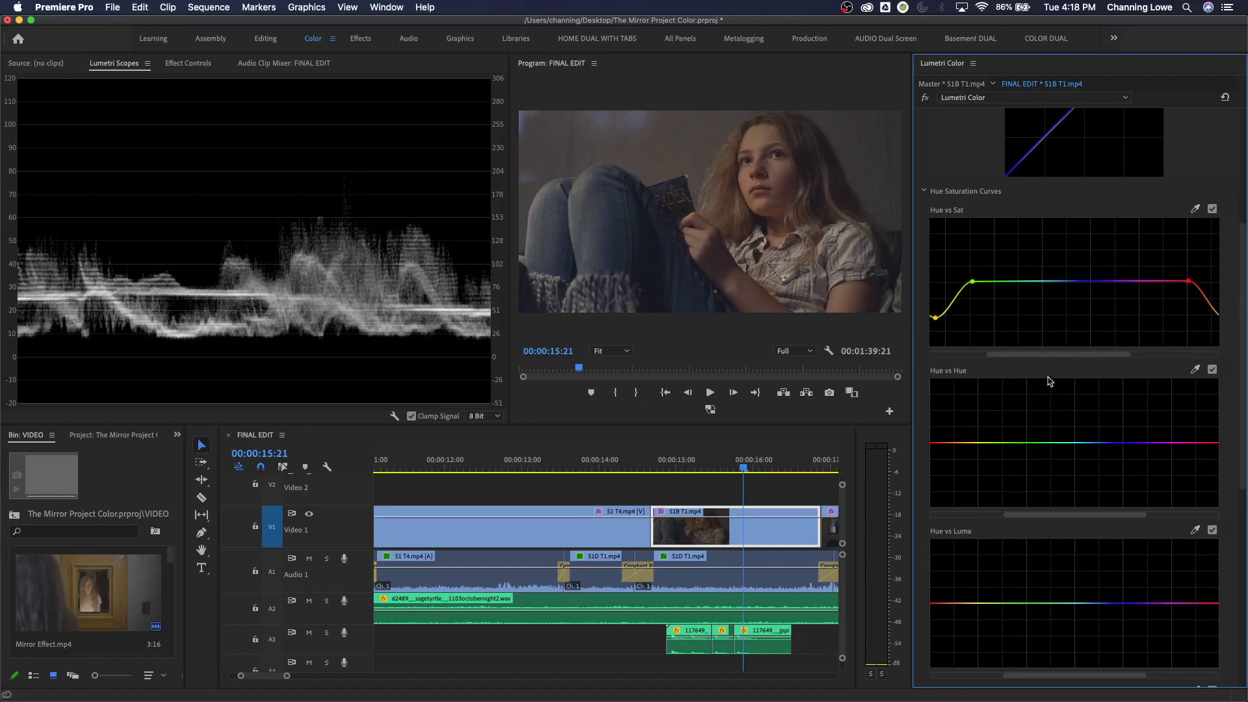
drag(1048, 355, 1216, 354)
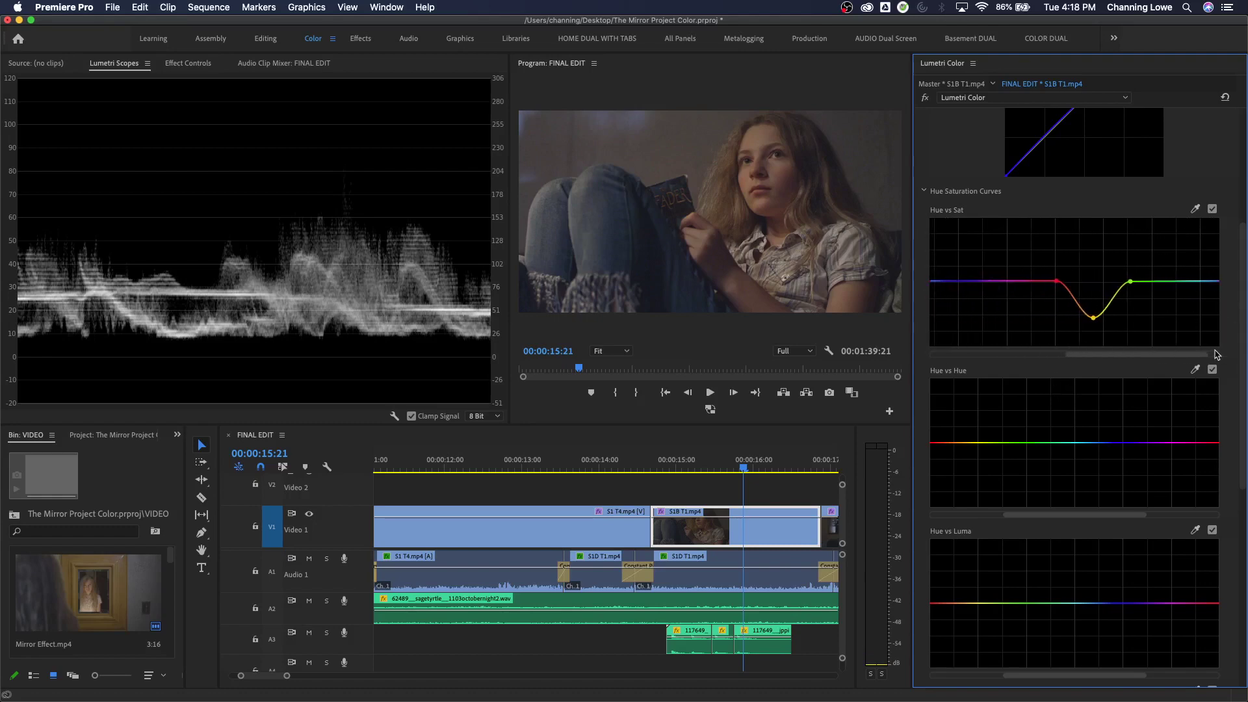
double_click(1093, 318)
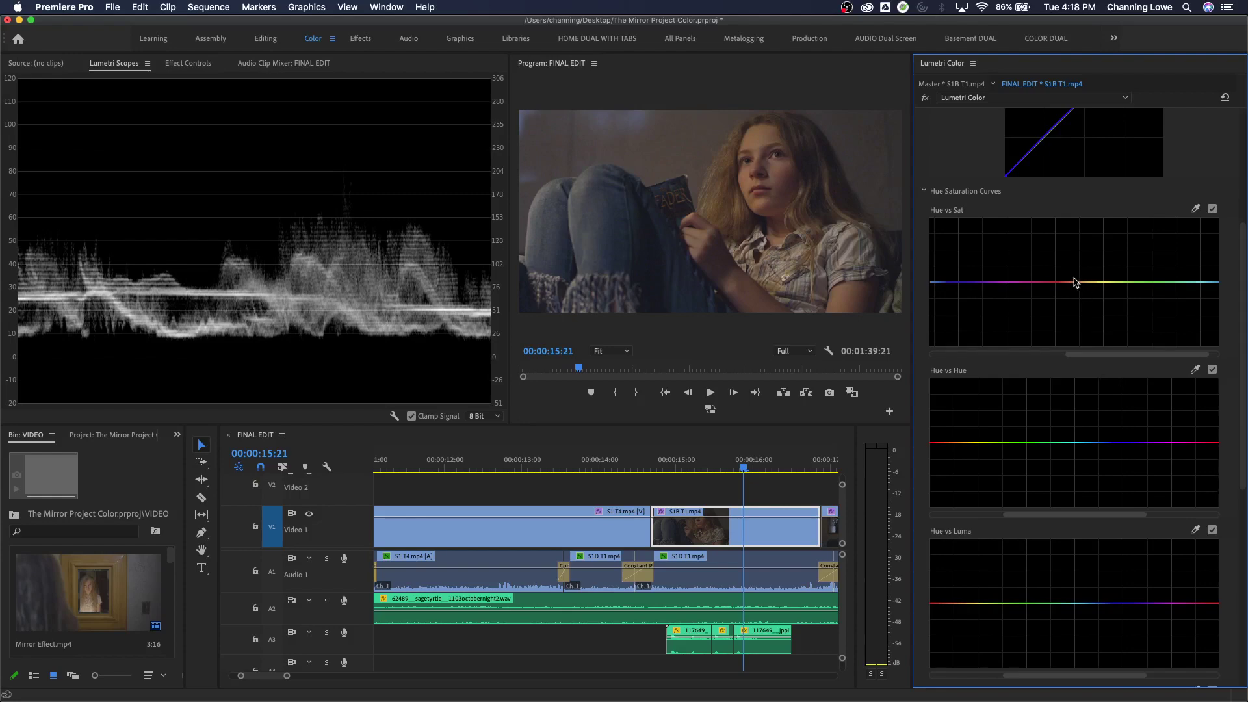
Look through the Hue Saturation Curves from Hue vs Sat down to Sat vs Sat.
scroll(966, 319, down, 1)
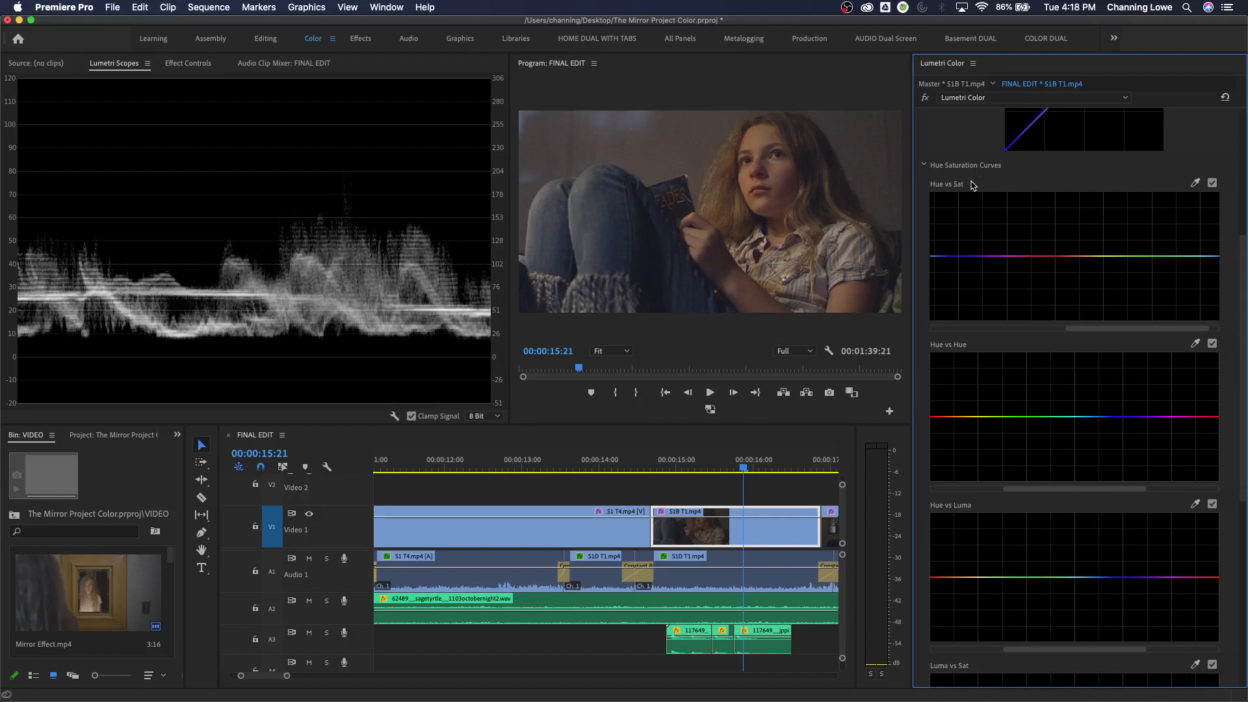
scroll(964, 269, down, 3)
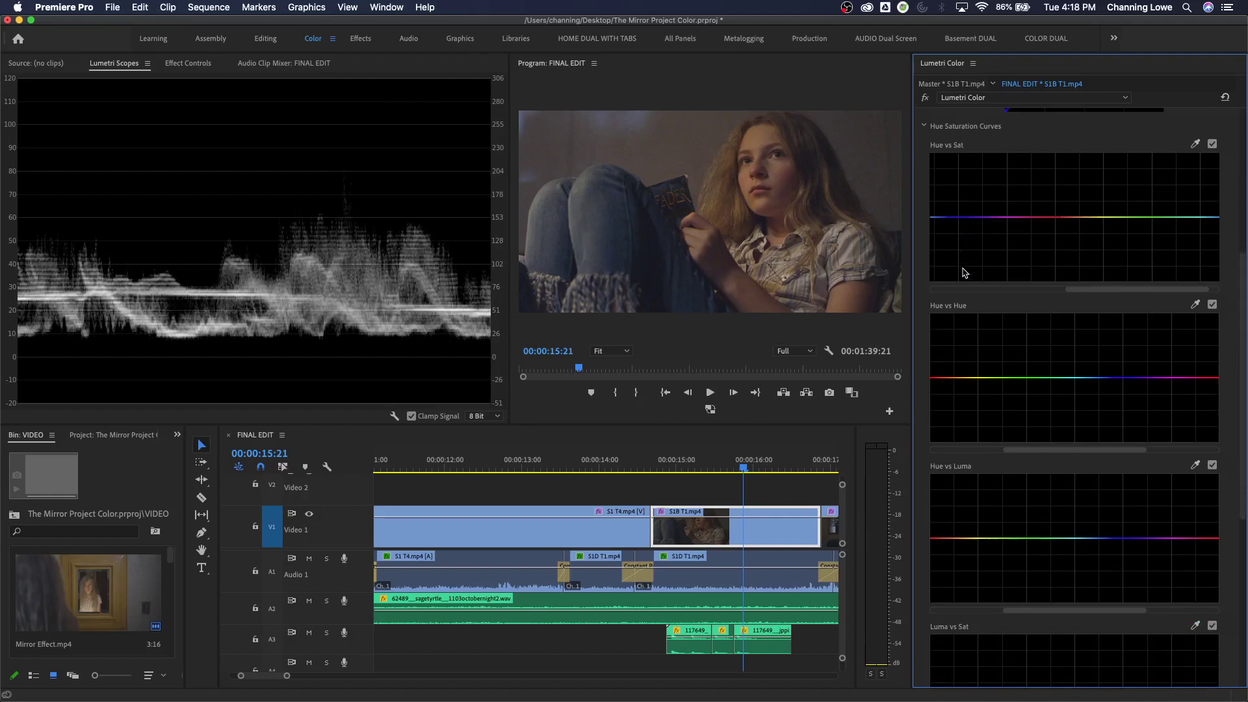
scroll(966, 274, down, 2)
scroll(967, 286, down, 8)
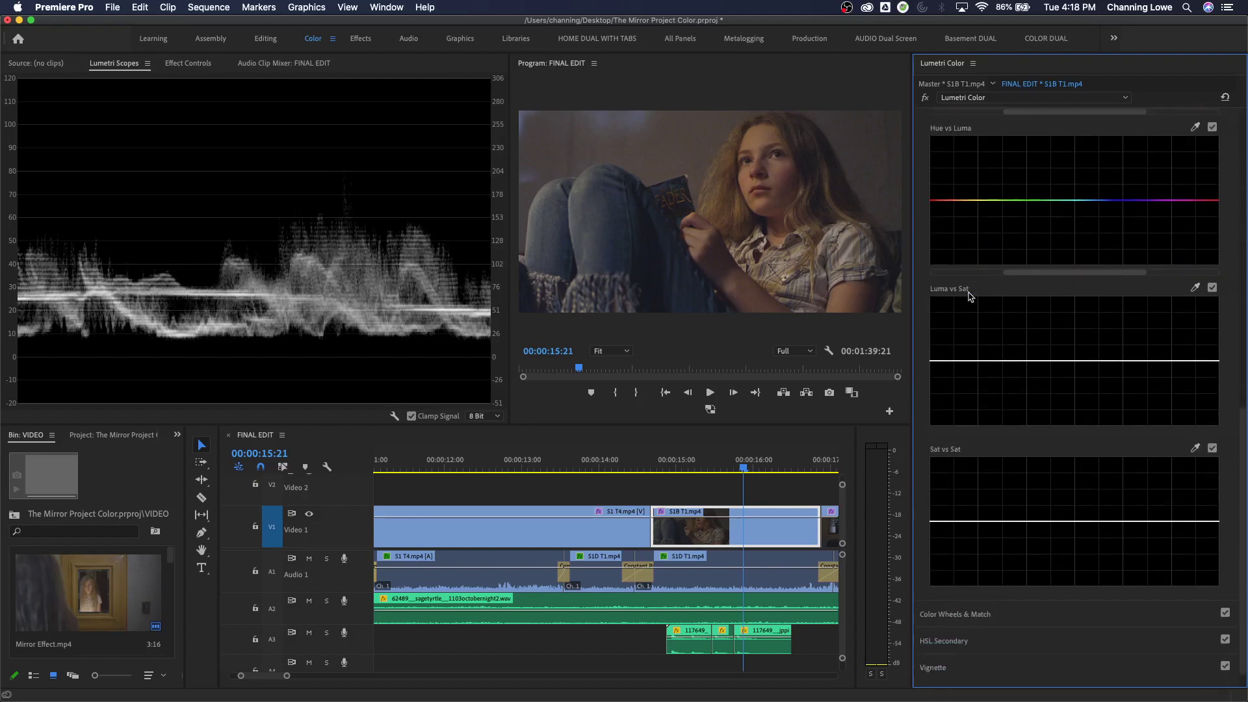
scroll(981, 422, up, 5)
scroll(1055, 272, up, 5)
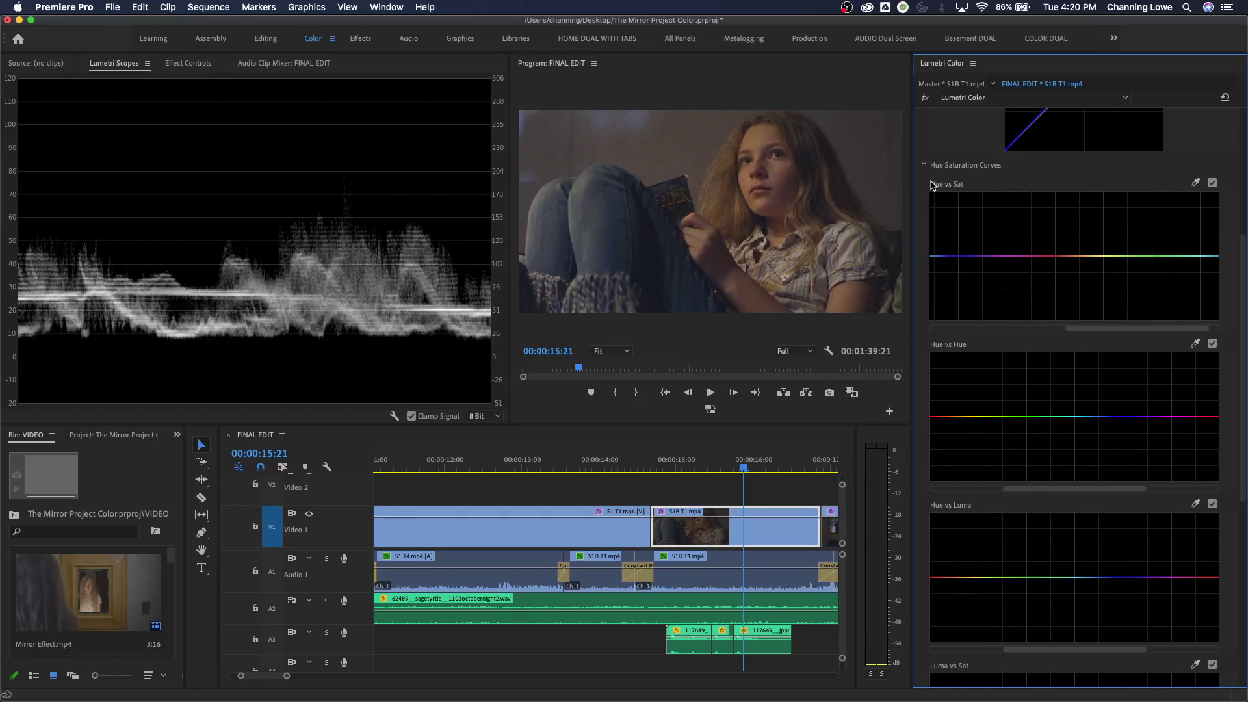
Sample the girl's face for the Hue vs Sat curve, try pulling the sampled red fully down, and reset the curve.
click(1196, 181)
click(781, 163)
click(1059, 256)
mouse_move(1059, 260)
mouse_down()
mouse_move(1056, 277)
mouse_move(1059, 259)
mouse_up()
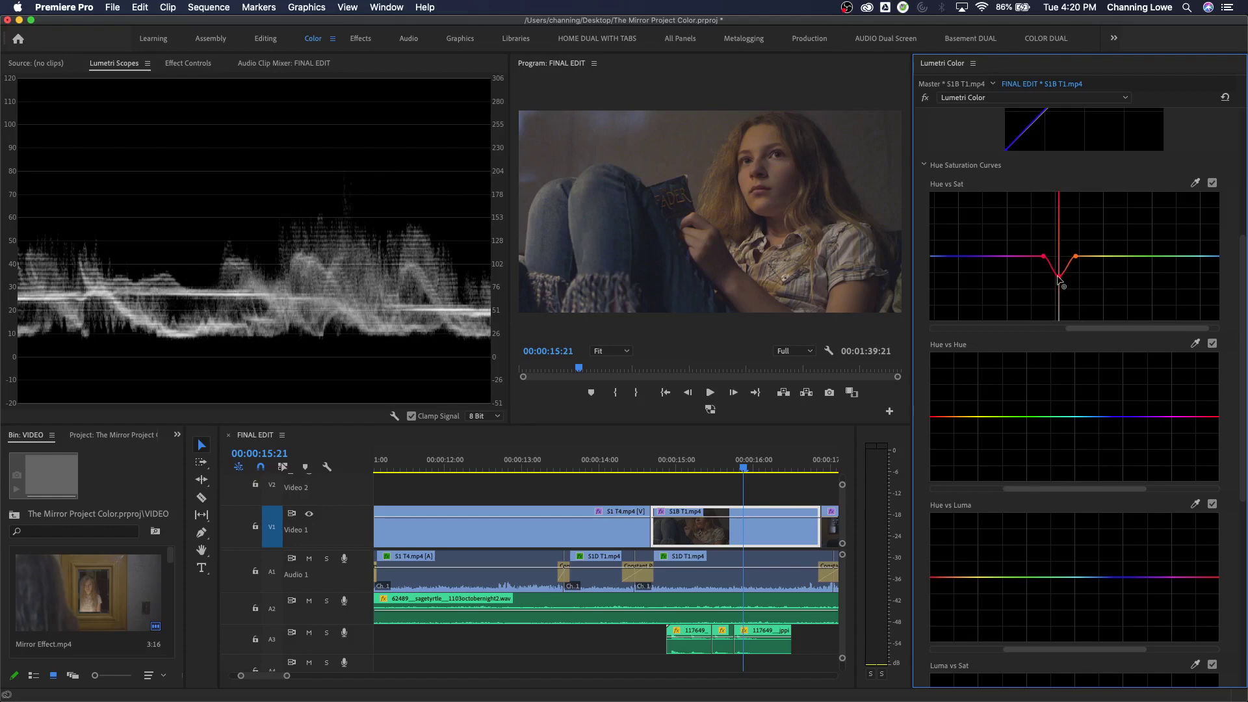
drag(1059, 278, 1060, 280)
drag(1061, 300, 1064, 321)
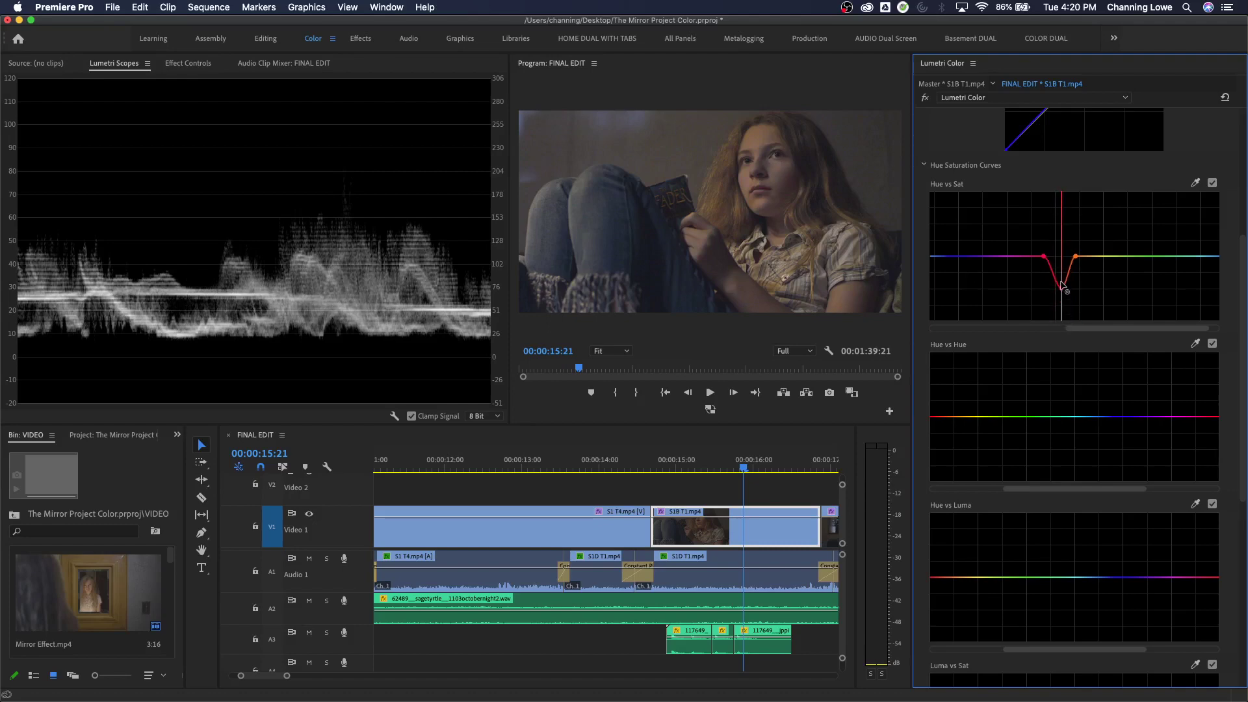
drag(1060, 315, 990, 300)
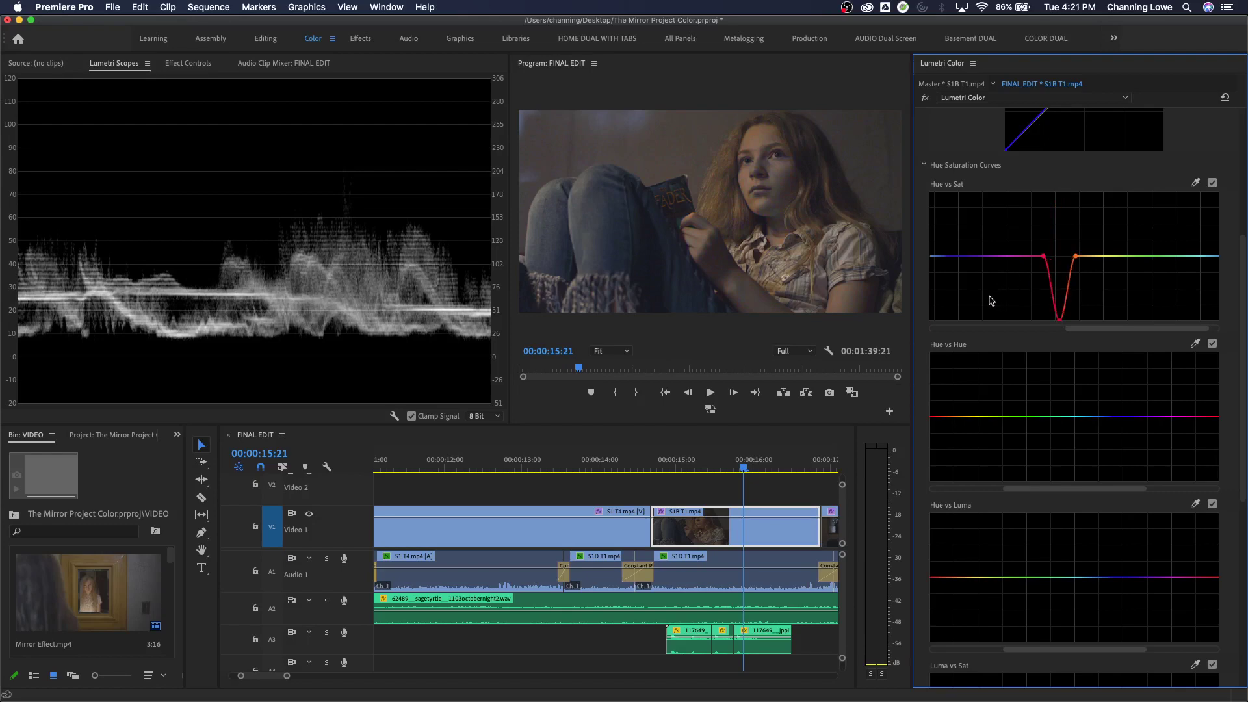
double_click(990, 301)
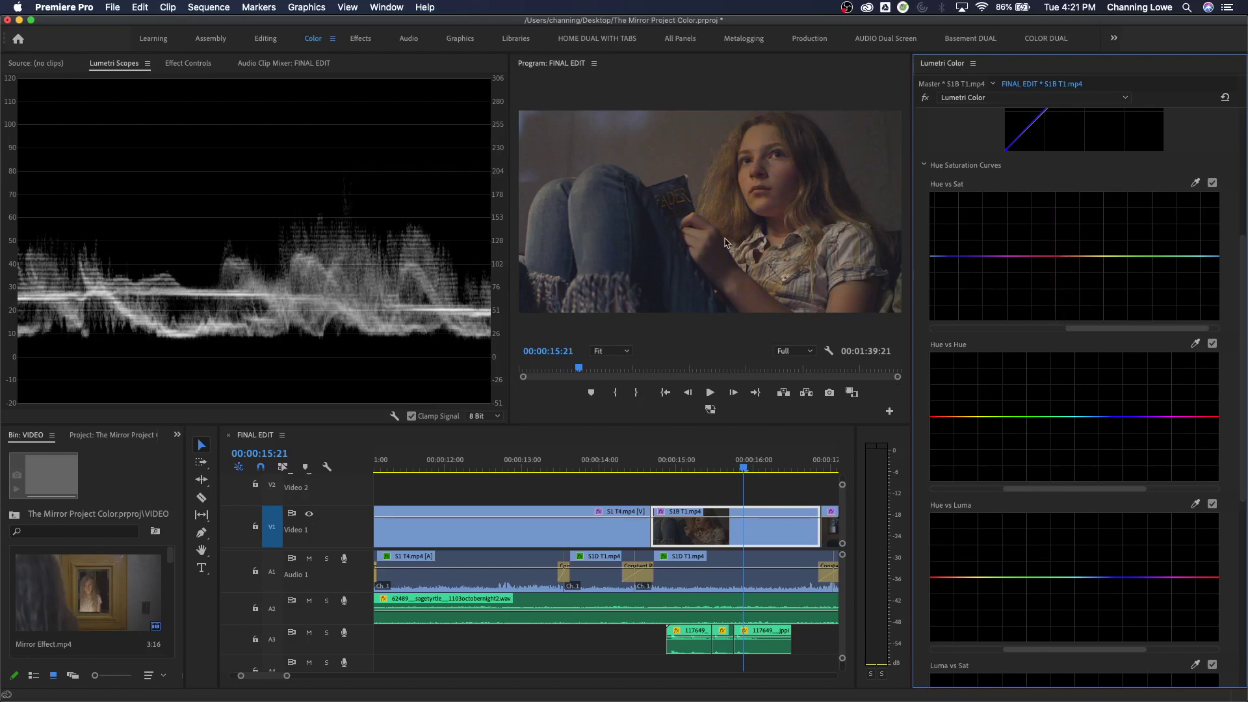
Raise the Basic Correction saturation of the S1B T1 clip to about 129.7.
scroll(1115, 177, up, 8)
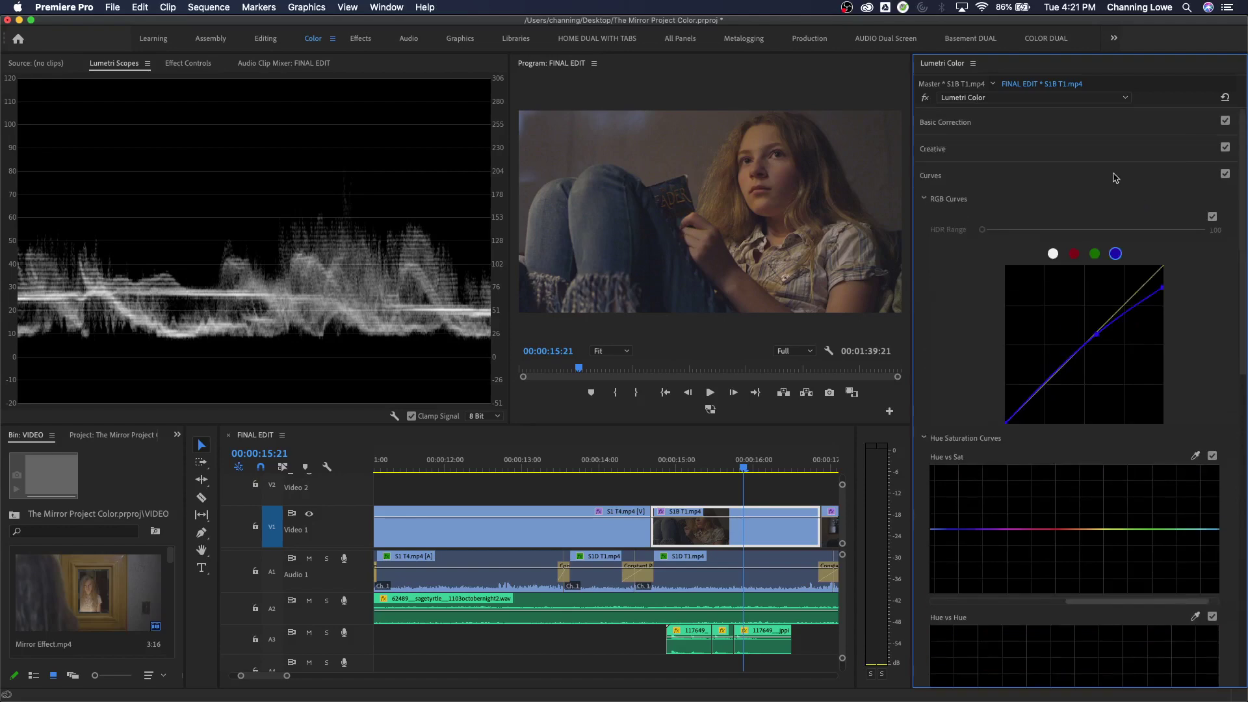
click(1049, 123)
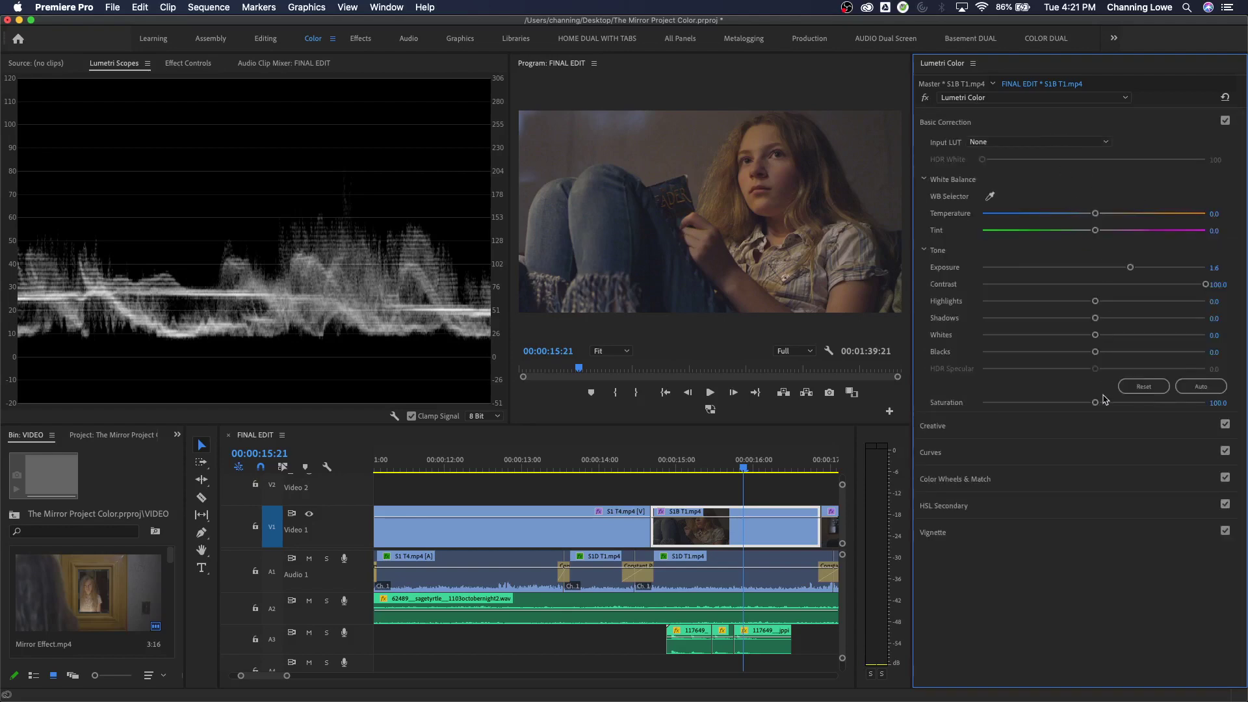
drag(1102, 404, 1126, 405)
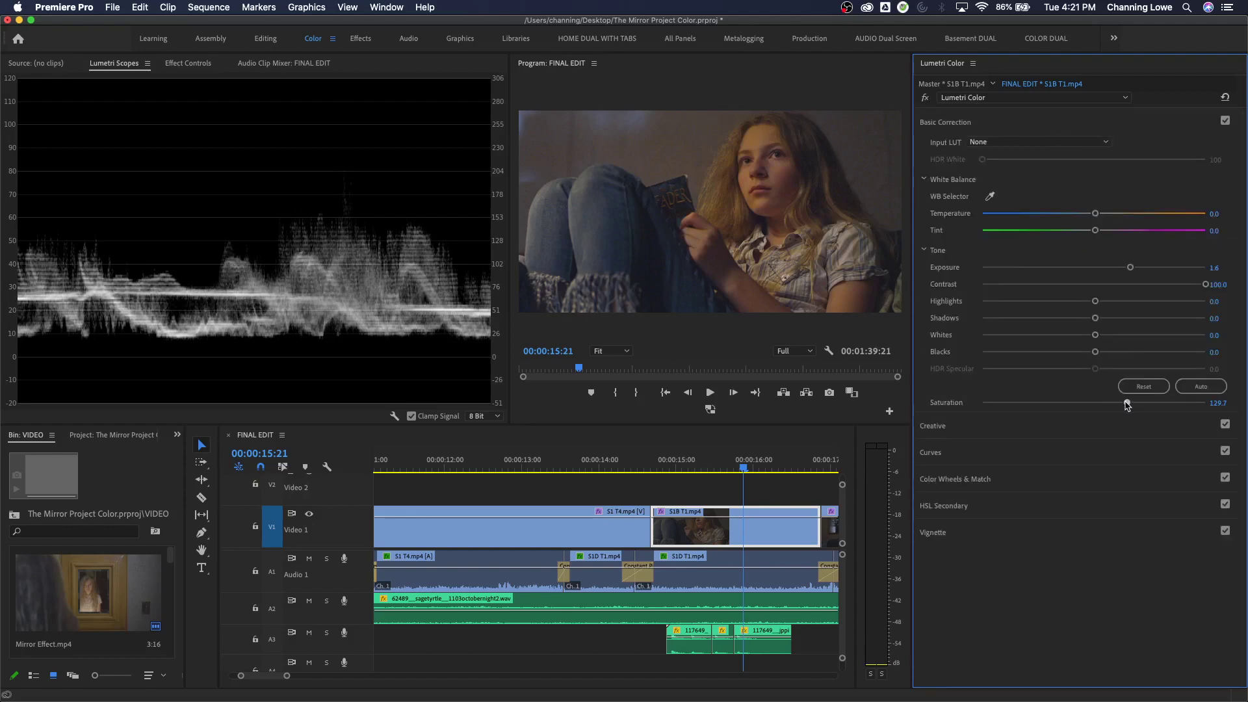
Reopen the Curves section and show the Vectorscope YUV next to the luma waveform in the scopes.
click(1031, 451)
scroll(1089, 455, down, 5)
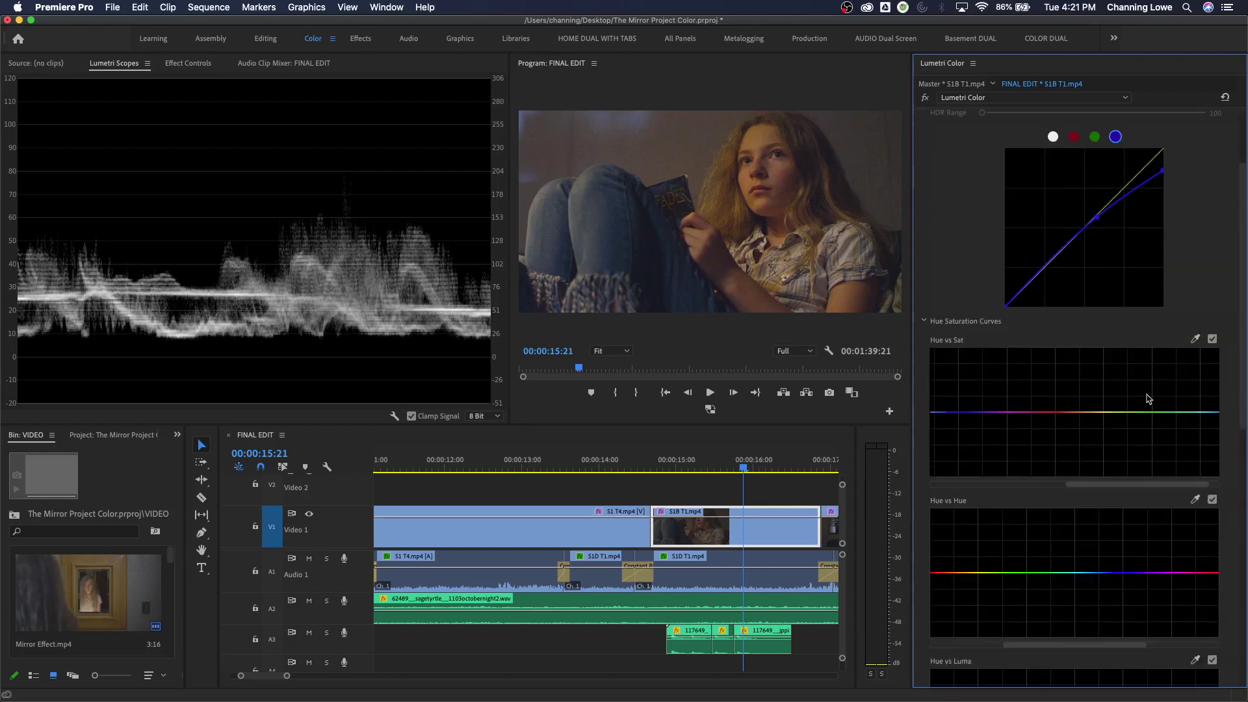
click(1195, 339)
right_click(237, 206)
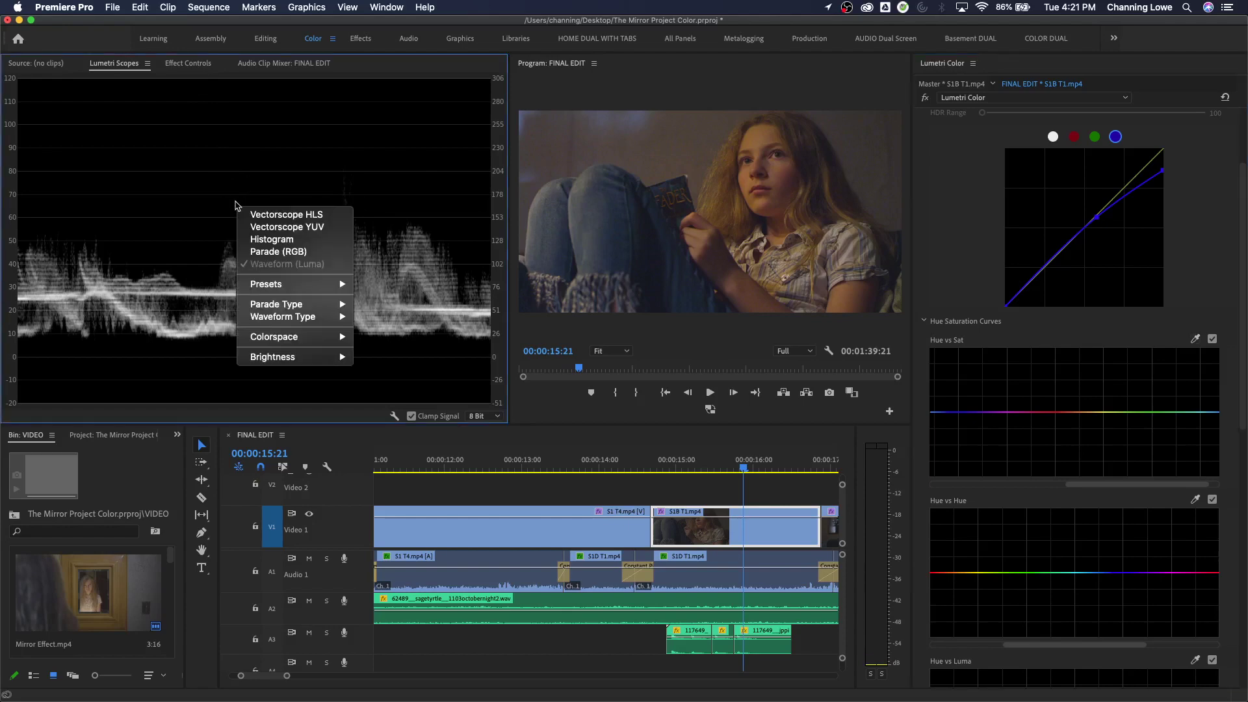
click(258, 229)
right_click(167, 225)
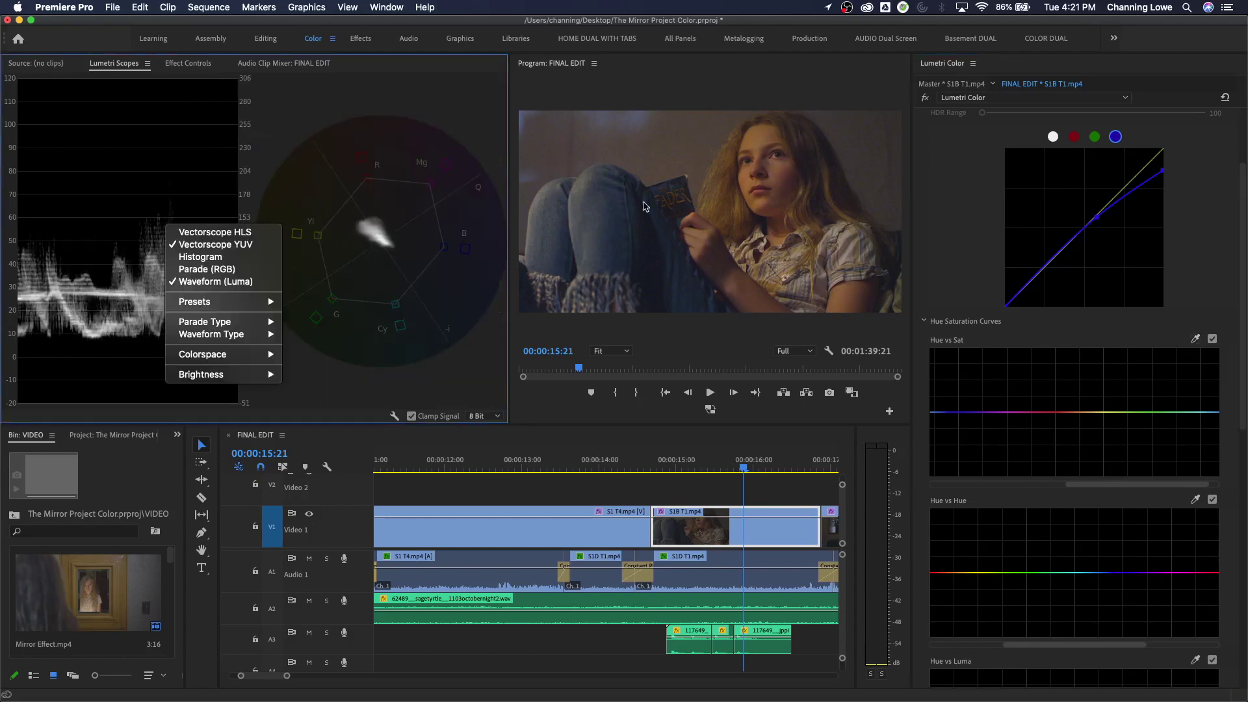
click(391, 232)
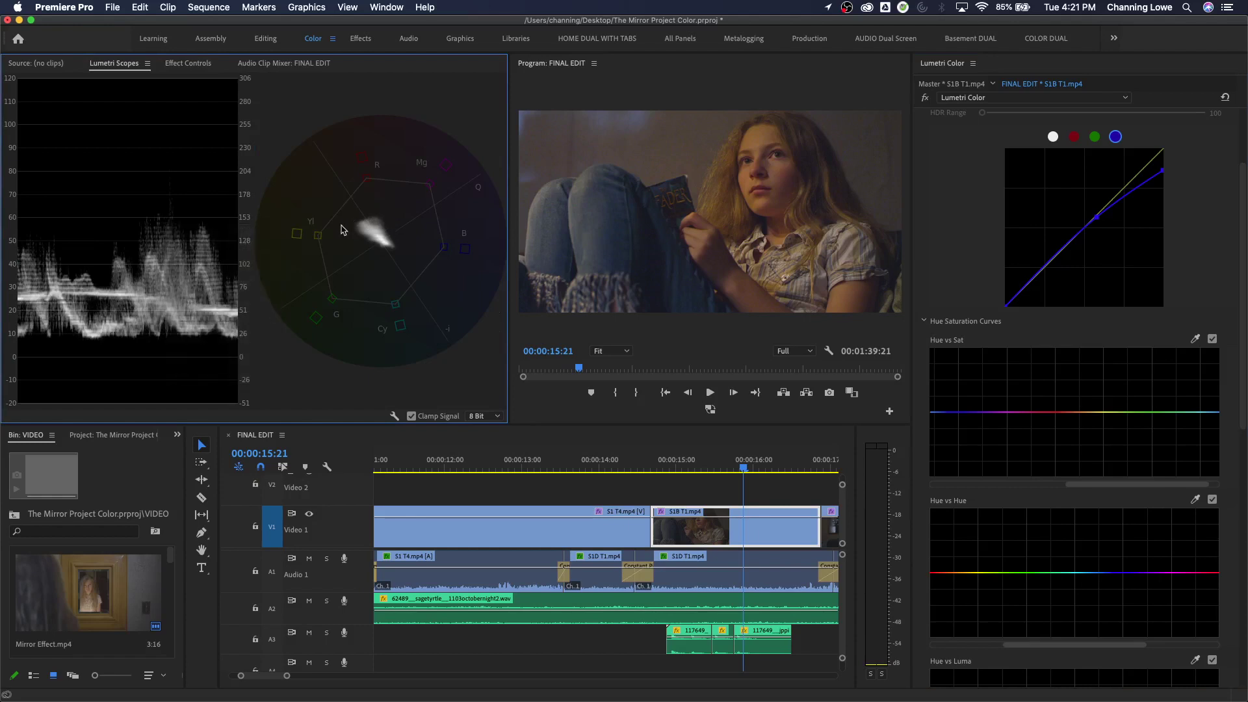
Sample an orange-red tone for Hue vs Sat, try desaturating it over a widened, flat-bottomed range from magenta to yellow, and reset the curve.
click(1195, 339)
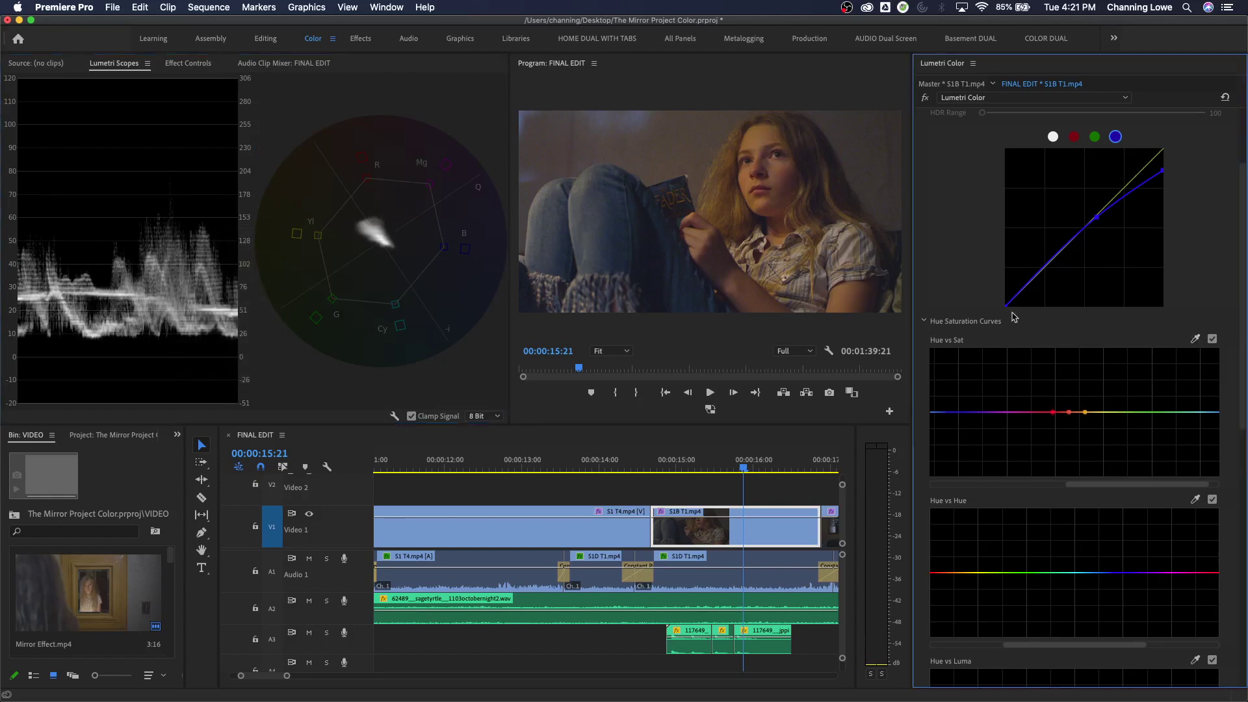
drag(1068, 413, 1071, 460)
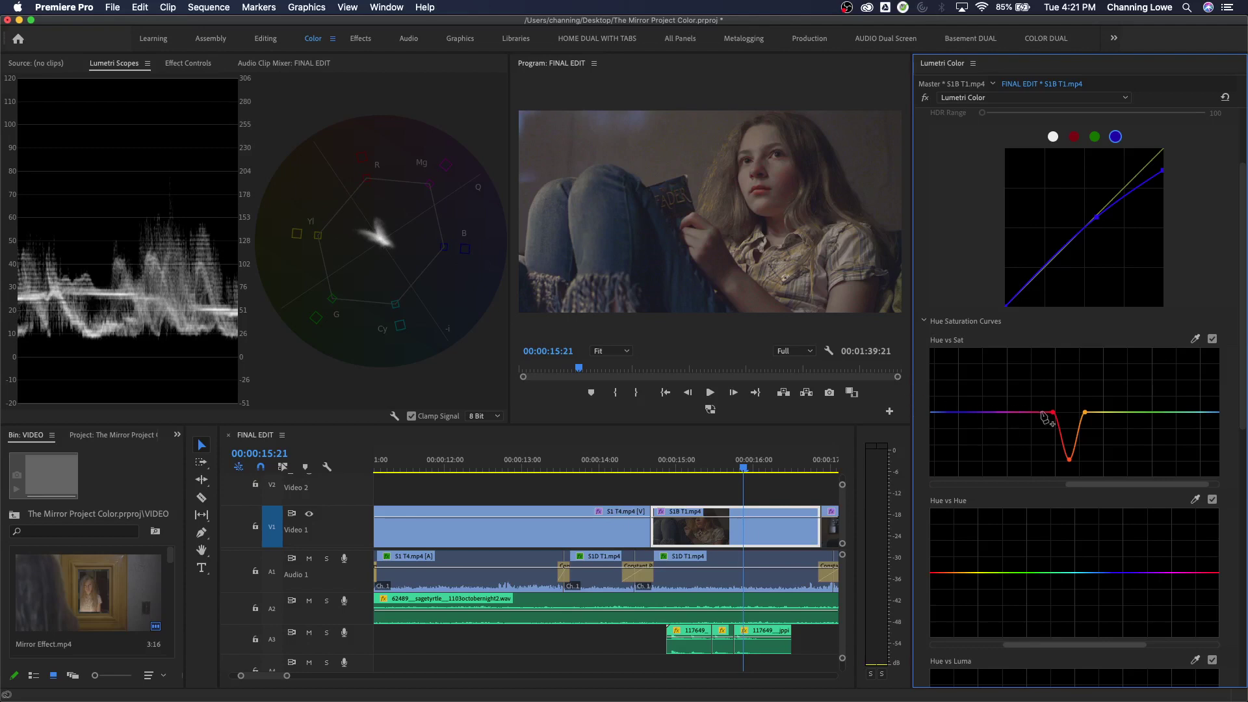
drag(1053, 412, 1111, 414)
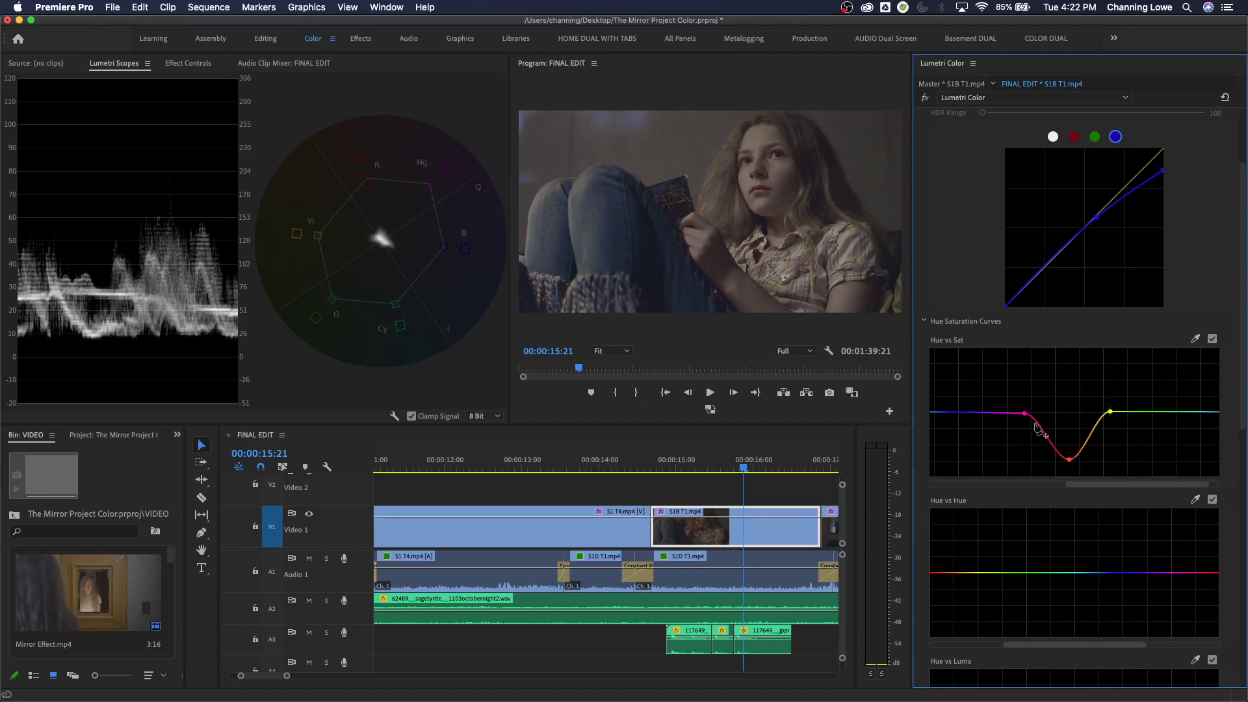
click(1092, 431)
drag(1092, 433, 1036, 445)
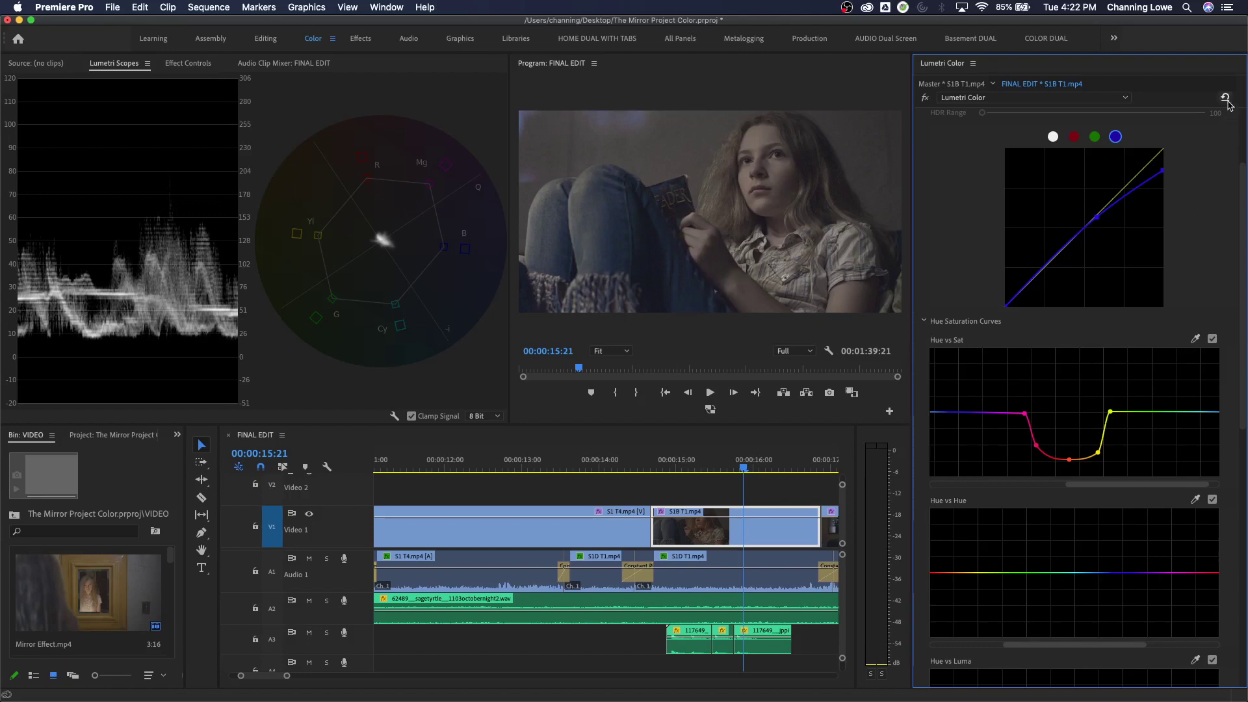
double_click(1110, 412)
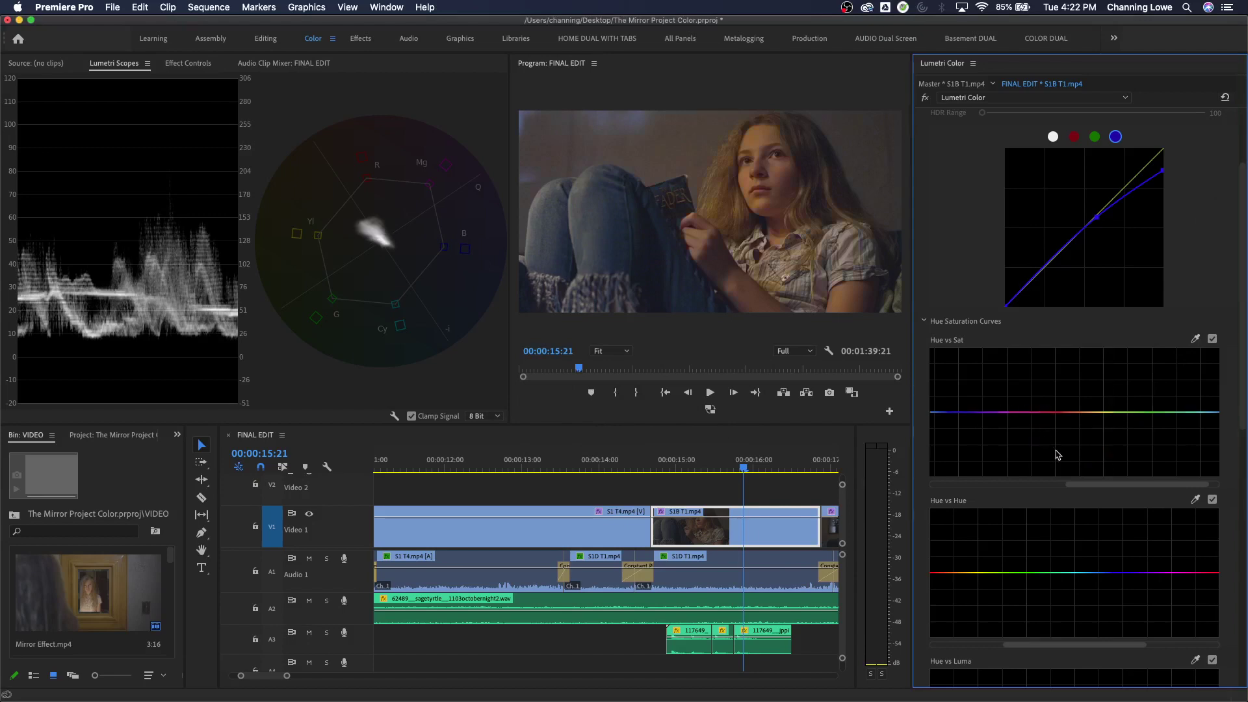
Sample a color for the Hue vs Hue curve, try raising its blue range between cyan and purple points, and reset the curve.
scroll(1079, 468, down, 5)
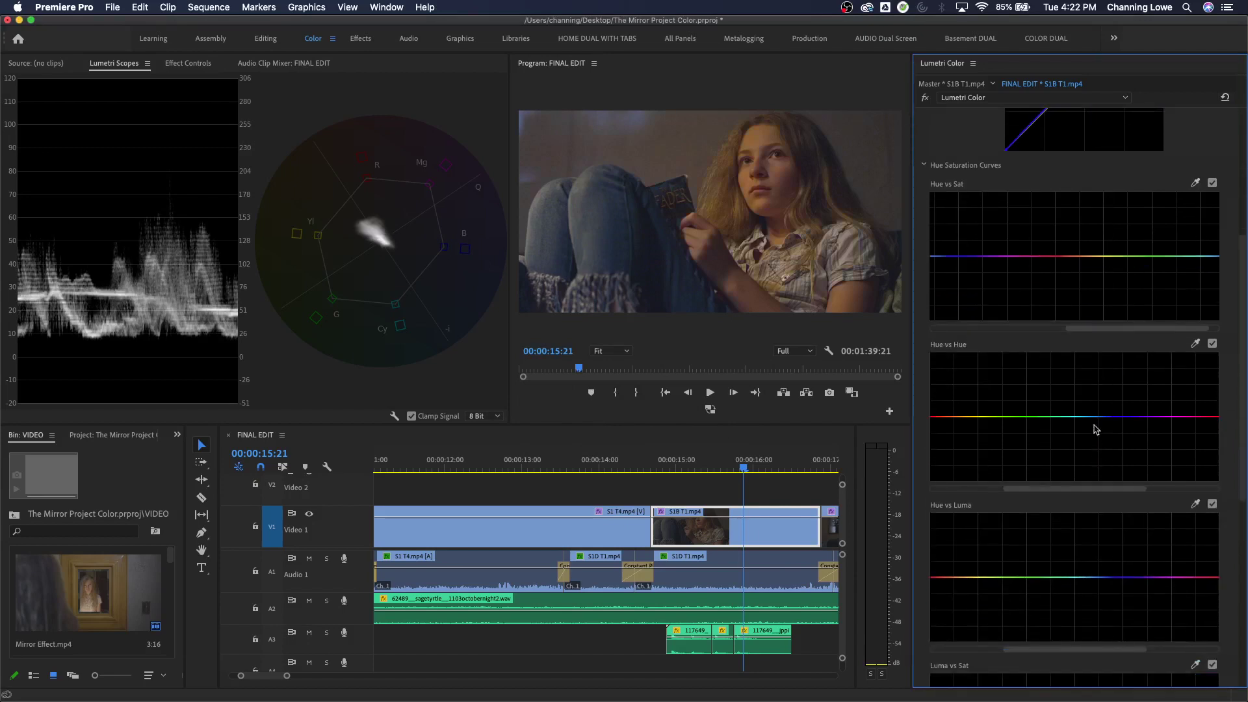
scroll(1097, 429, down, 1)
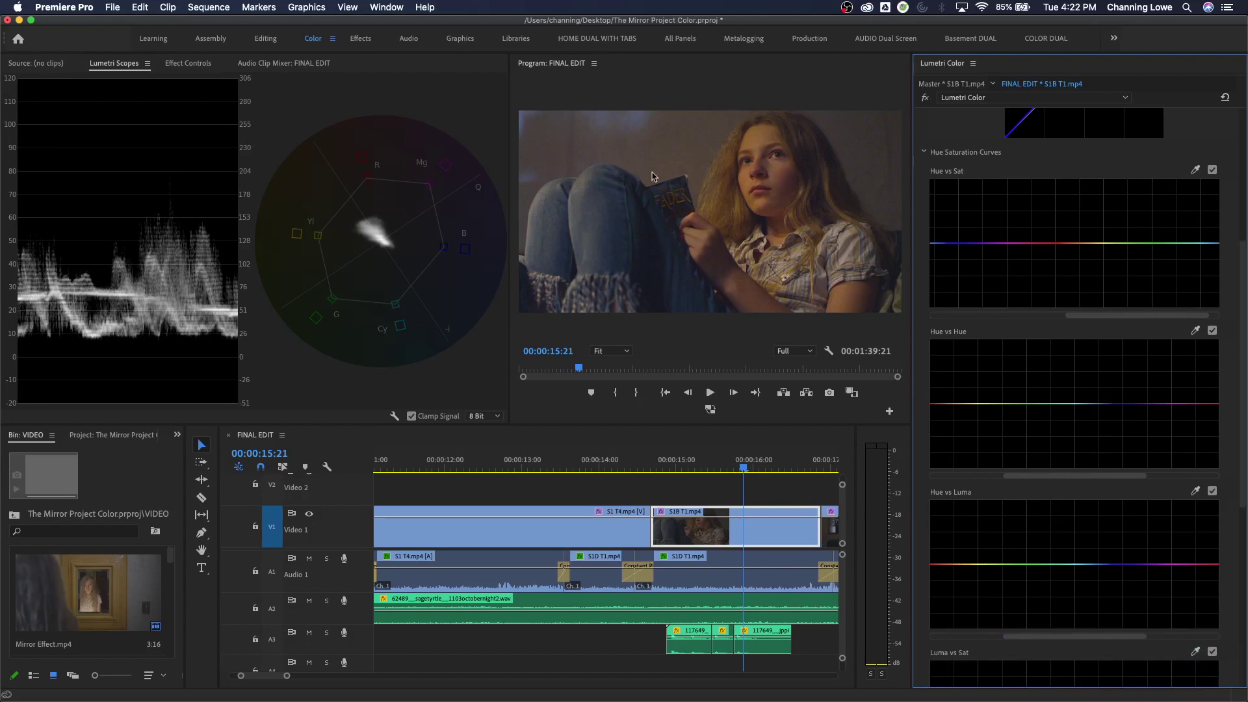
click(1194, 332)
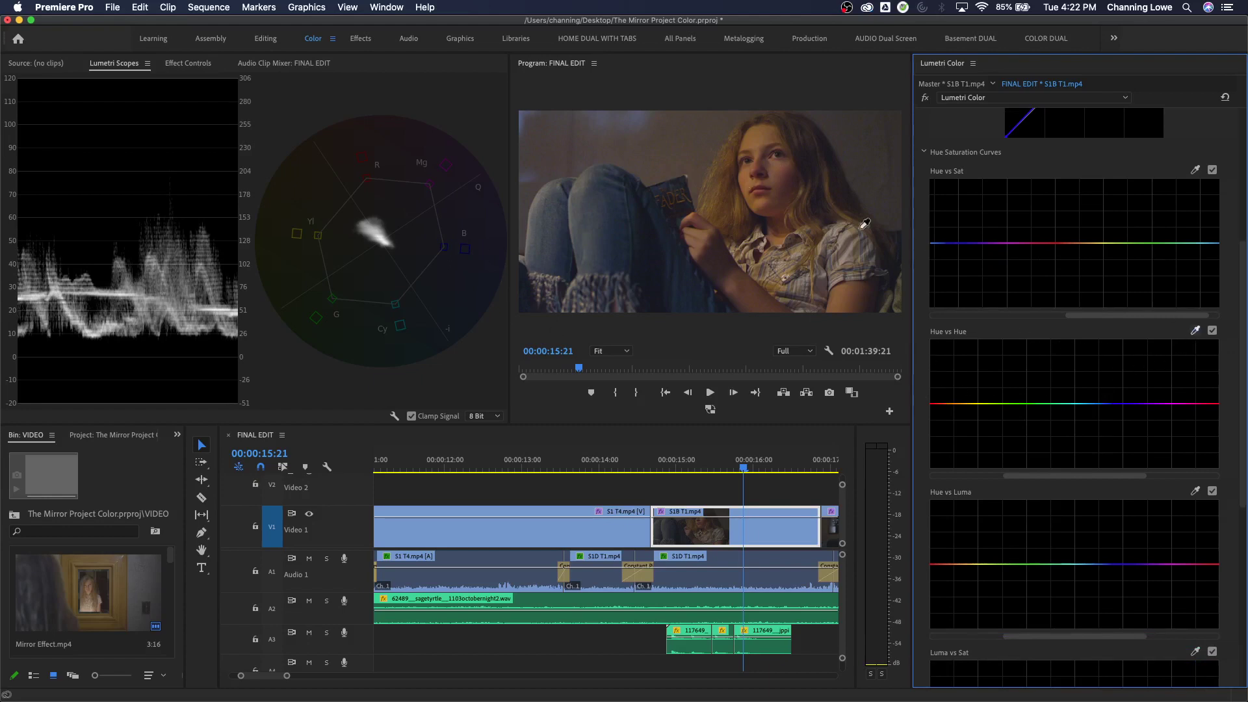
click(765, 137)
drag(1113, 404, 1092, 372)
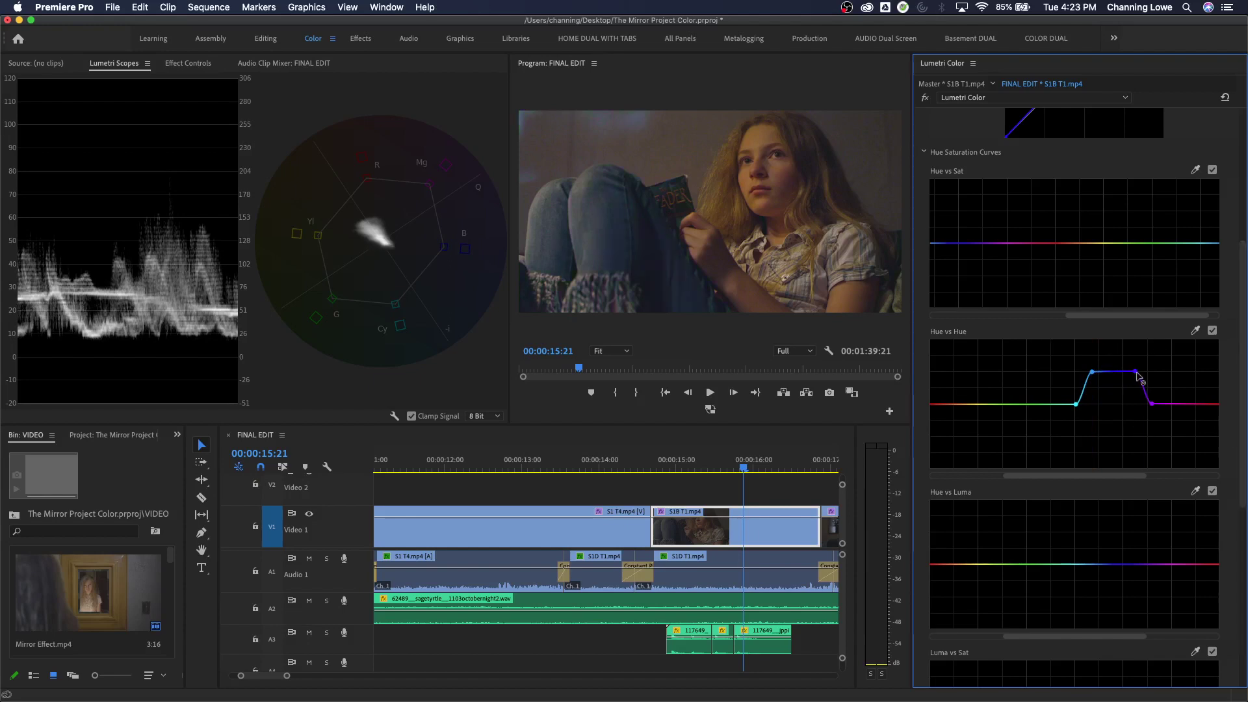
double_click(1139, 402)
Sample the girl's skin for the Hue vs Luma curve, try darkening the sampled red strongly, and reset the curve to flat.
scroll(1133, 477, down, 3)
scroll(1131, 474, down, 2)
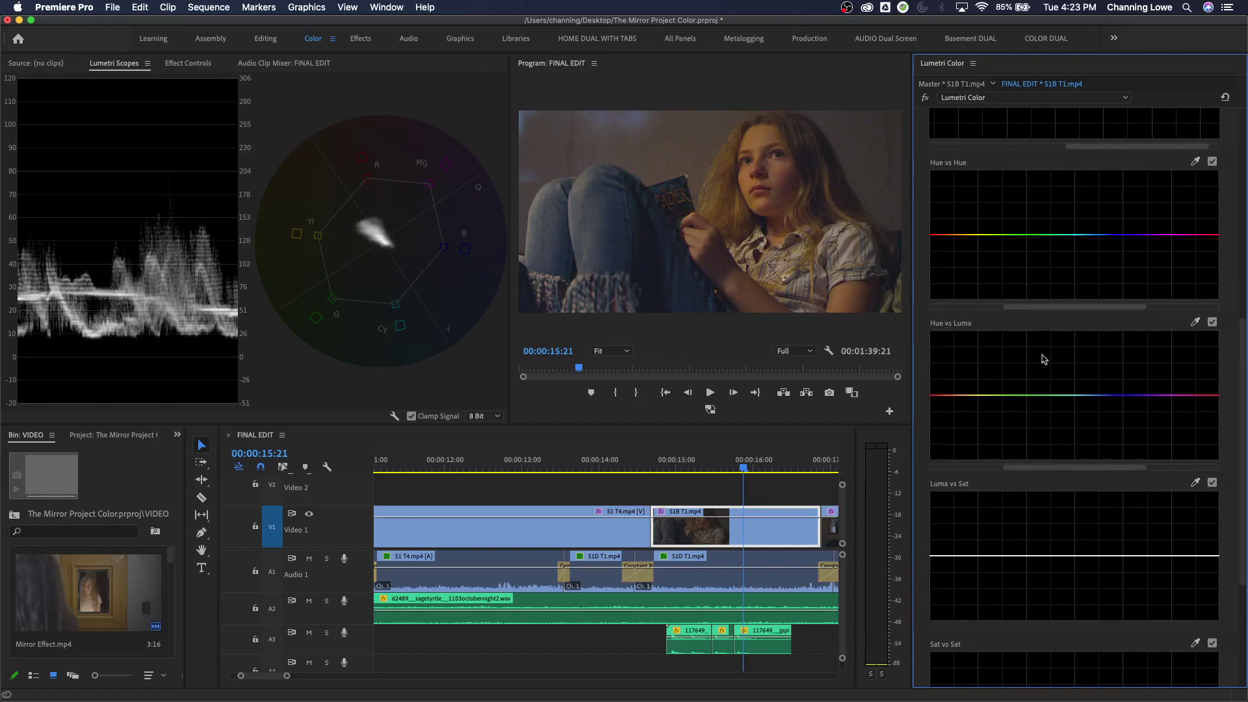
click(1195, 322)
click(1195, 322)
click(757, 144)
drag(1034, 465, 1150, 475)
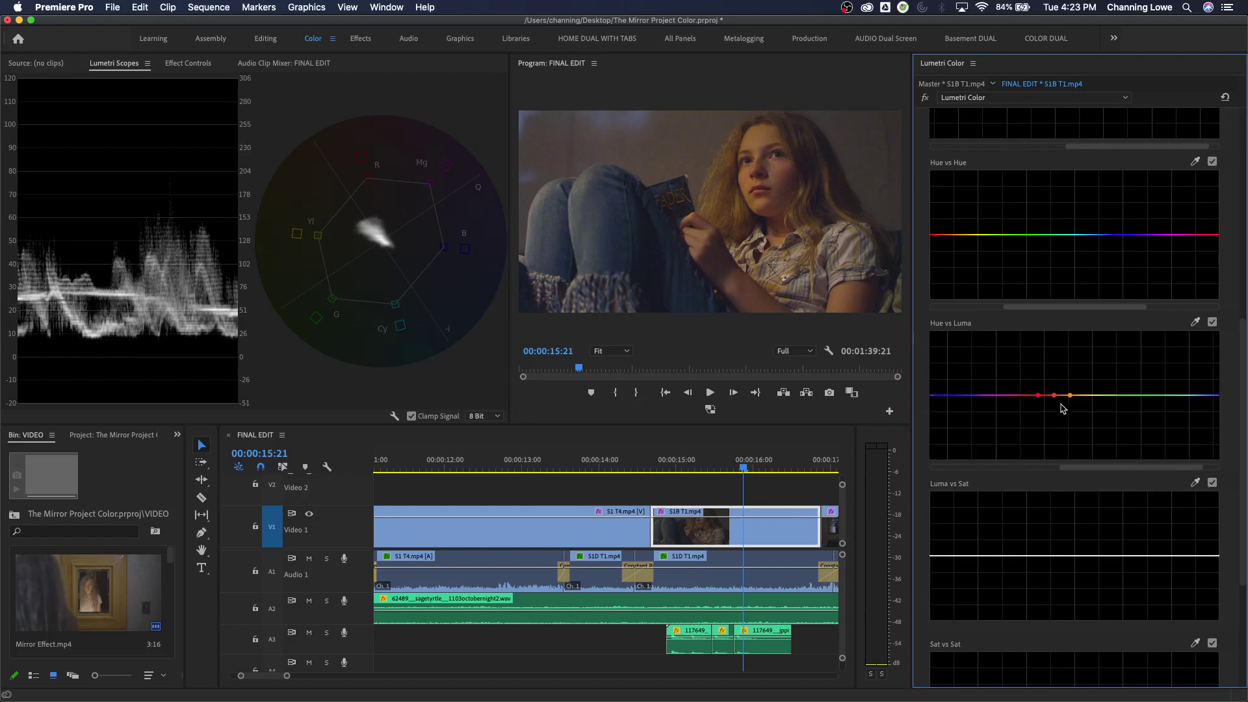
drag(1054, 397, 1061, 446)
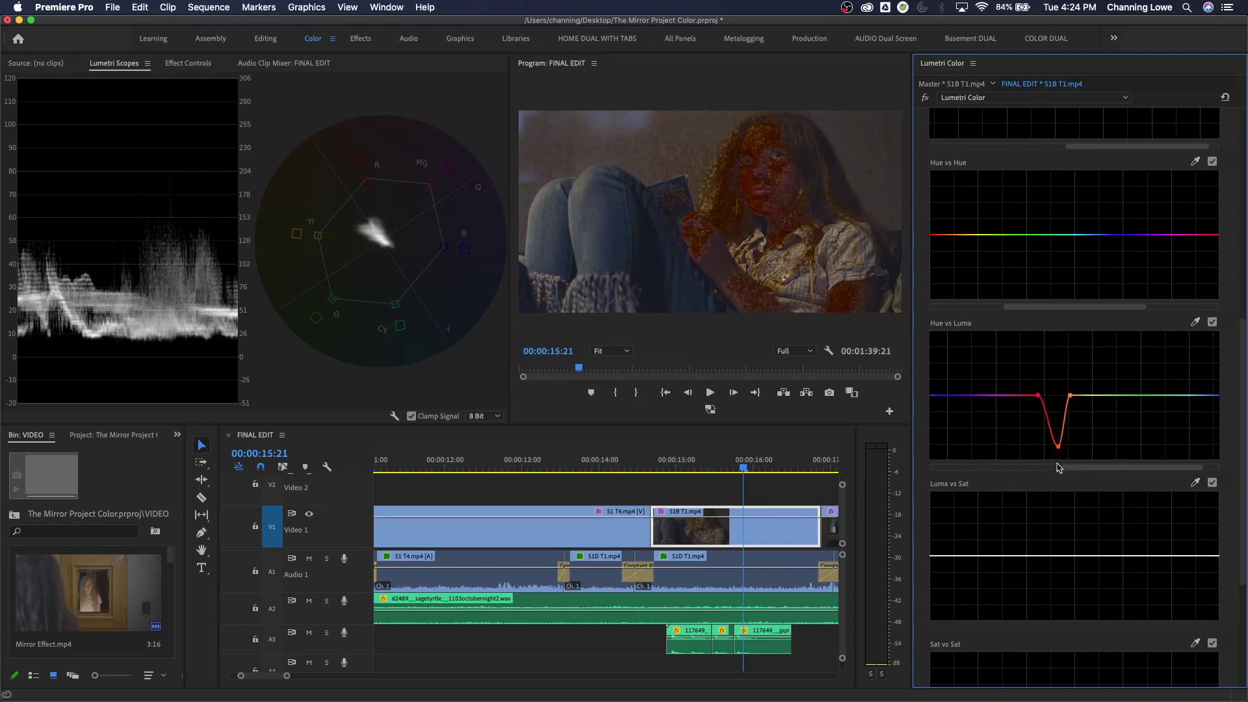
double_click(1051, 455)
scroll(1040, 449, down, 3)
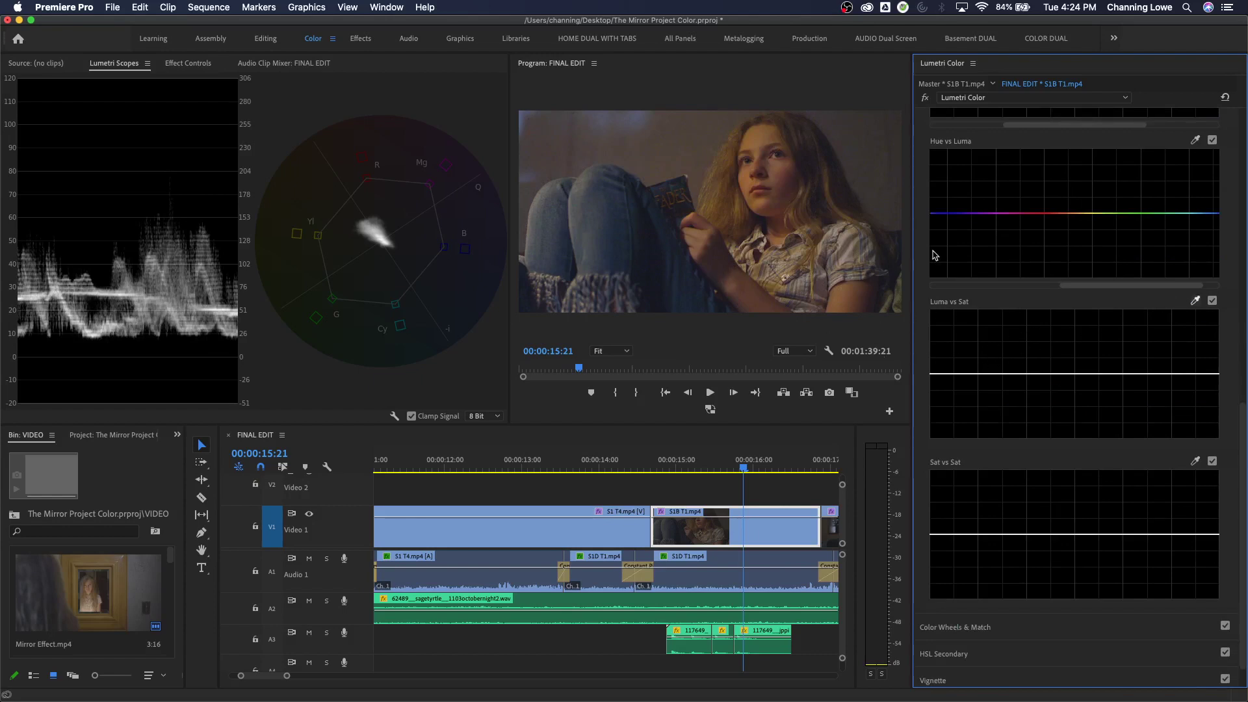
Move to the wide armchair shot S1 T4.mp4 and set its Basic Correction exposure to -0.1.
scroll(1222, 344, up, 10)
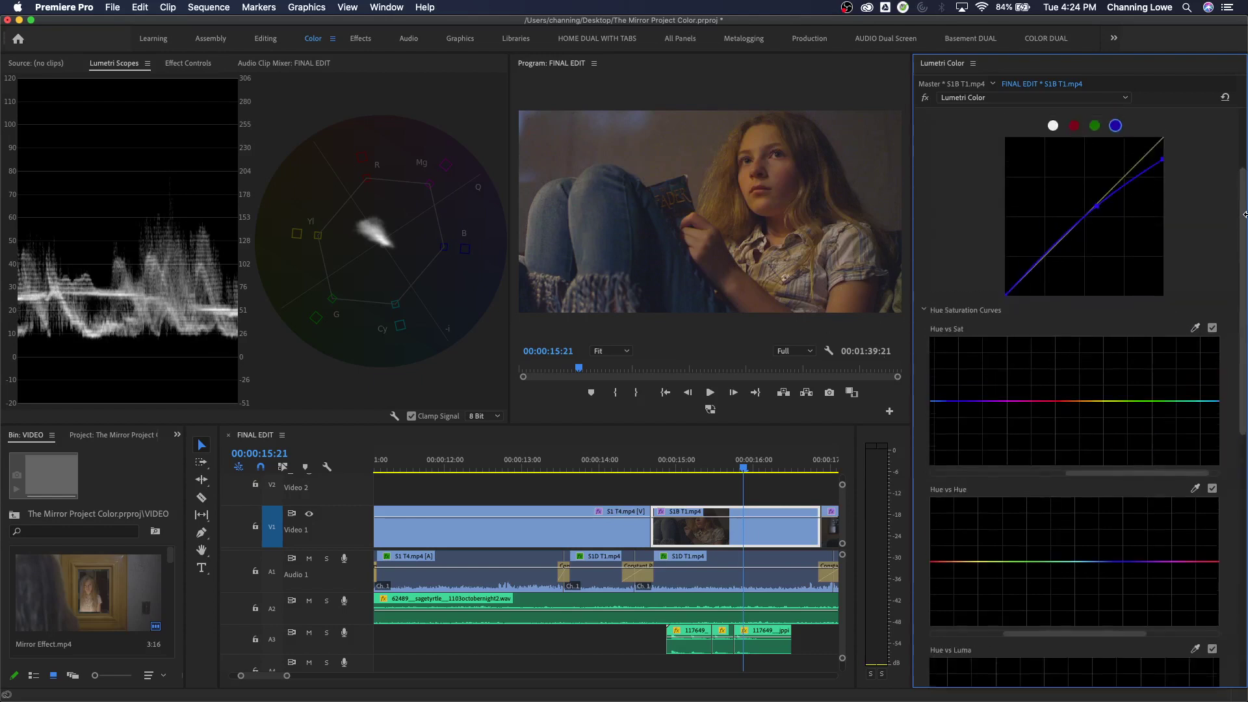
click(1063, 125)
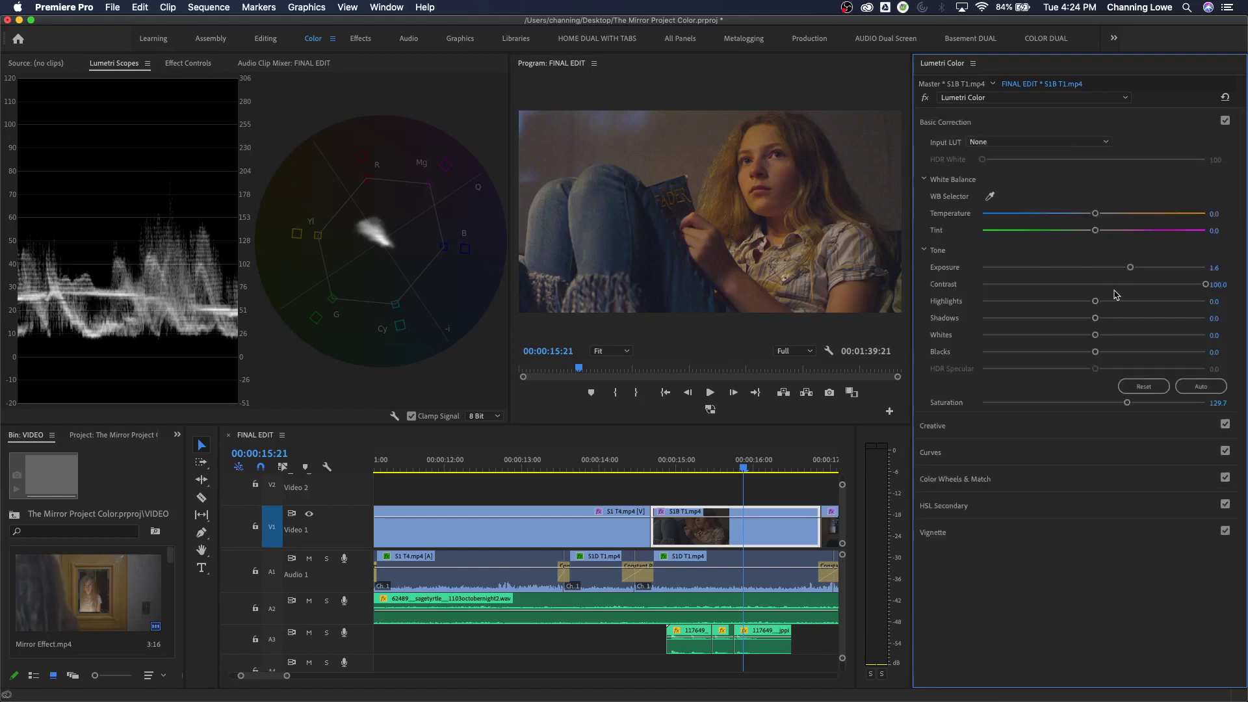
click(572, 465)
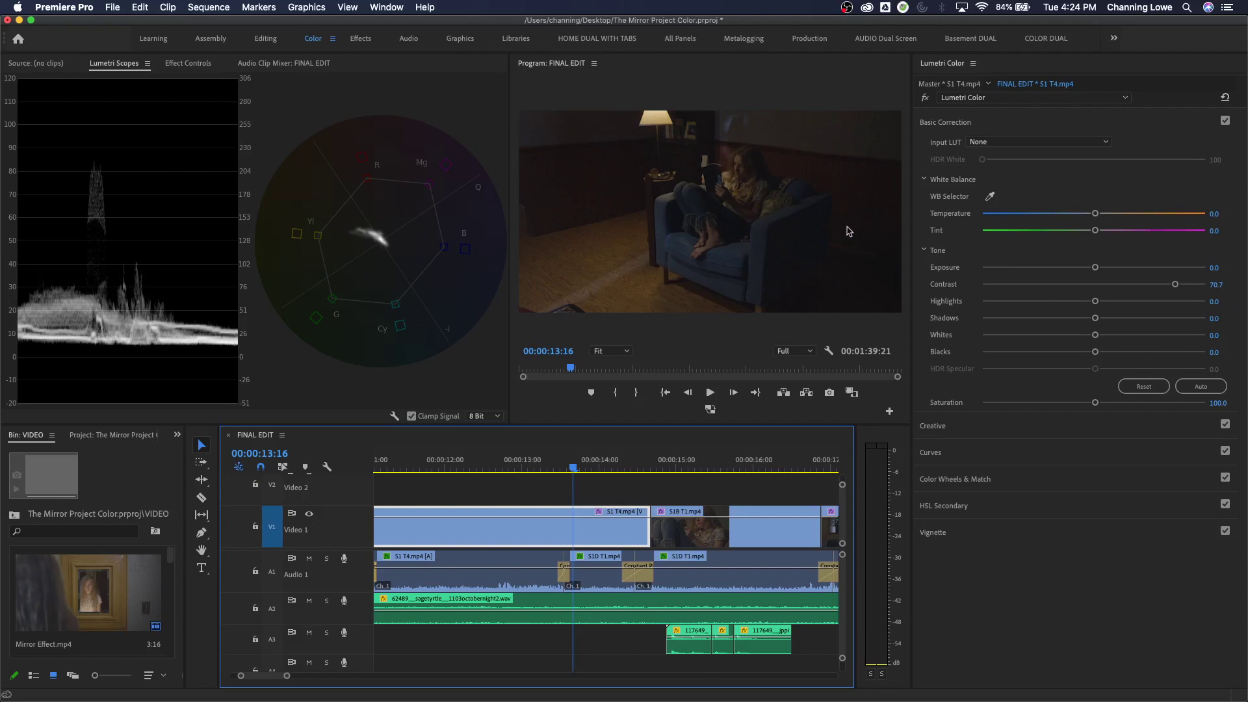
mouse_move(1096, 268)
mouse_down()
mouse_move(1080, 271)
mouse_move(1091, 273)
mouse_up()
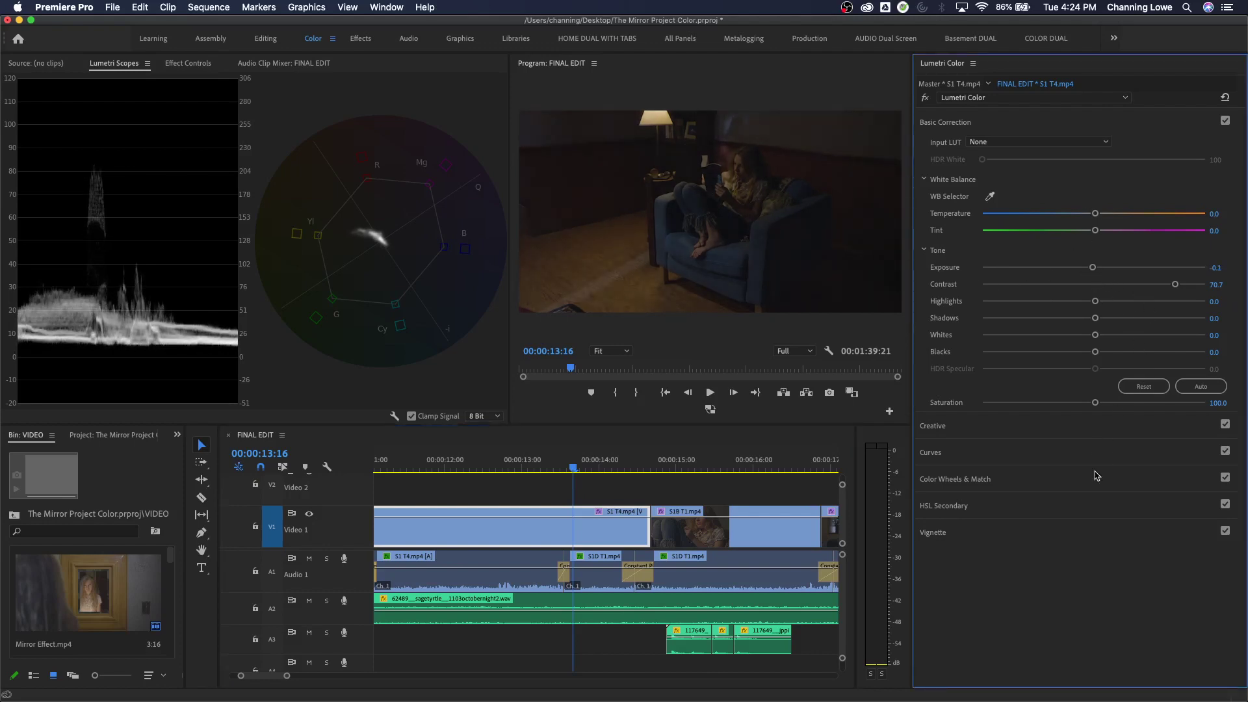
Try fully desaturating only the darkest tones of S1 T4.mp4 with points at the low end of the Luma vs Sat curve.
click(1018, 450)
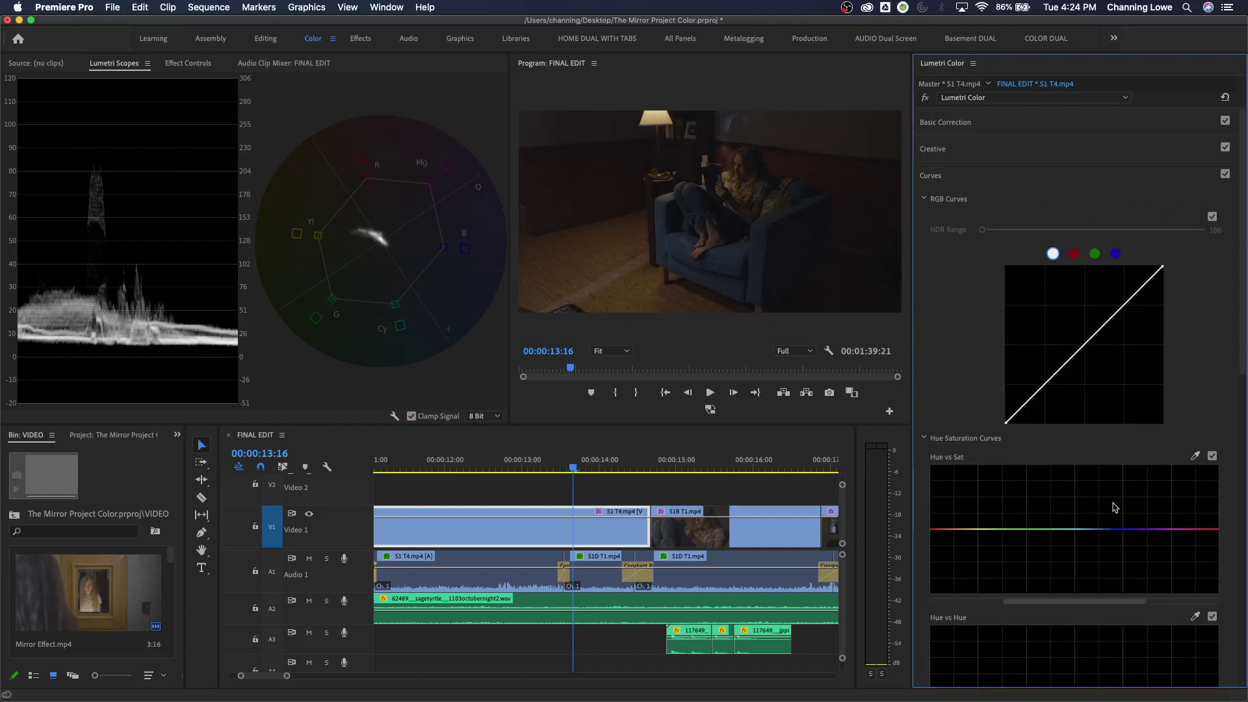
scroll(1133, 507, down, 10)
scroll(1084, 482, down, 1)
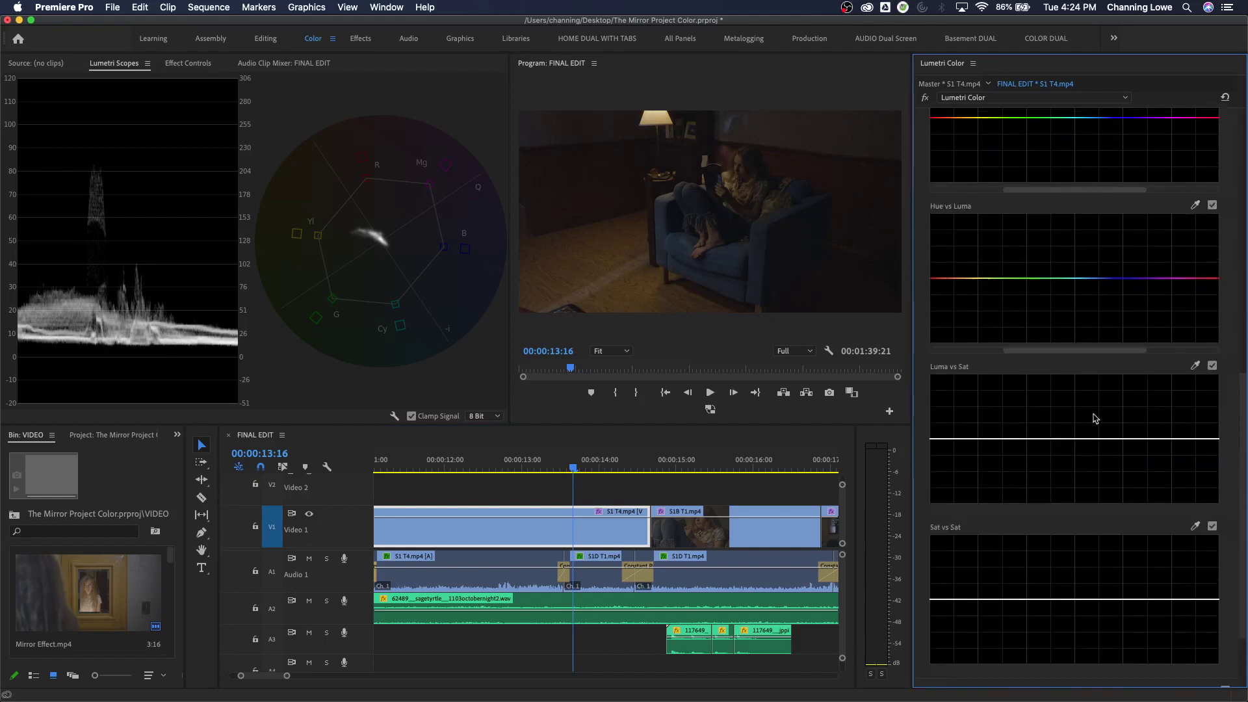
click(1194, 367)
drag(934, 440, 940, 503)
drag(948, 439, 962, 503)
drag(964, 440, 982, 433)
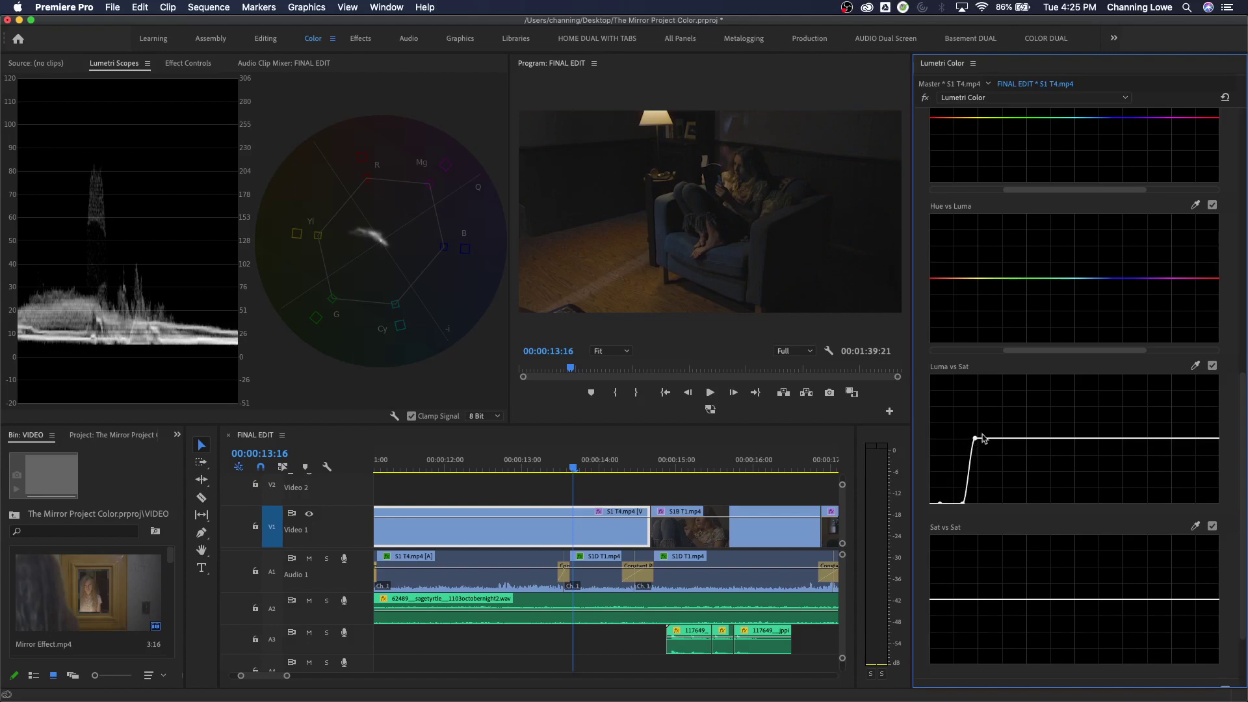
Toggle the Luma vs Sat curve off and on repeatedly to compare the shot with and without it.
click(1212, 366)
click(1212, 366)
click(1212, 366)
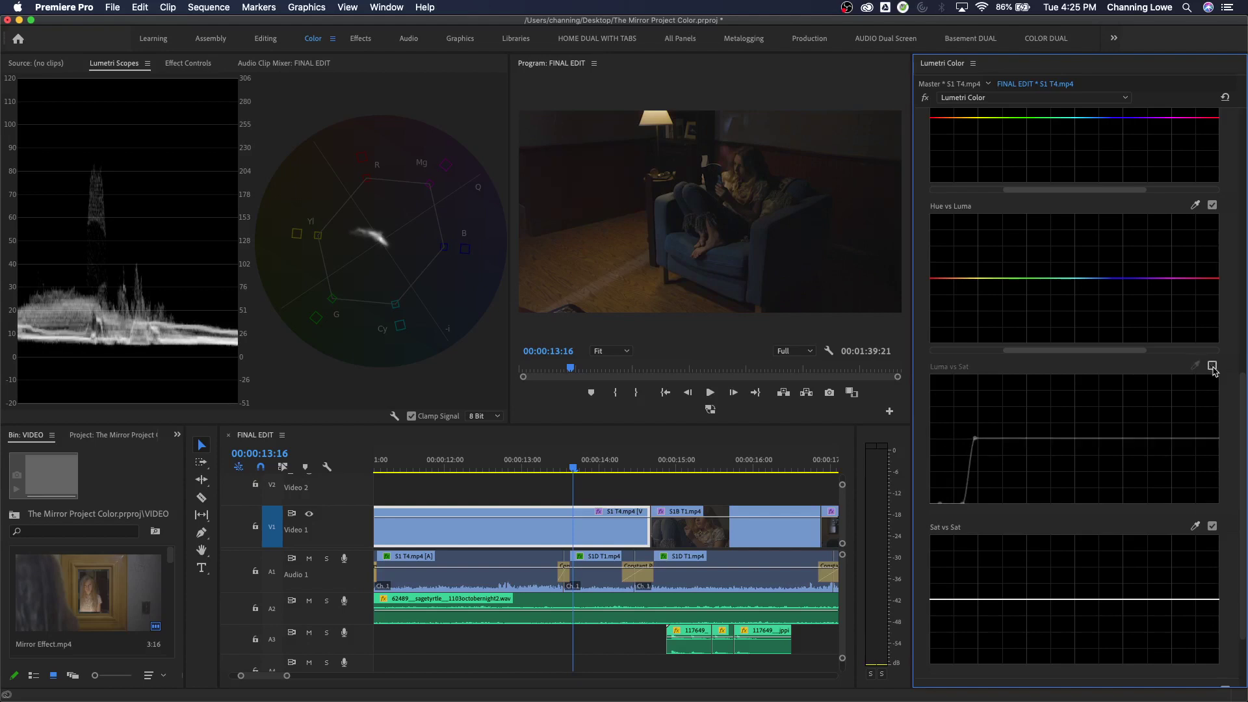
click(1212, 366)
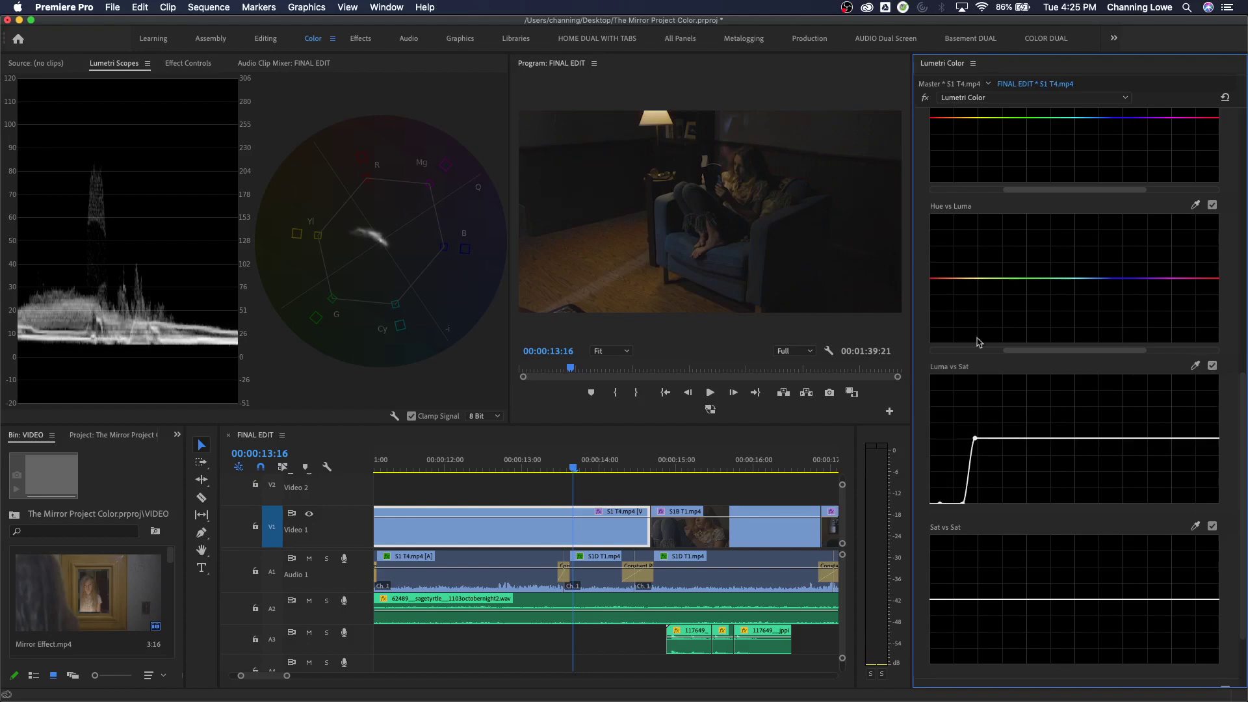
click(1212, 366)
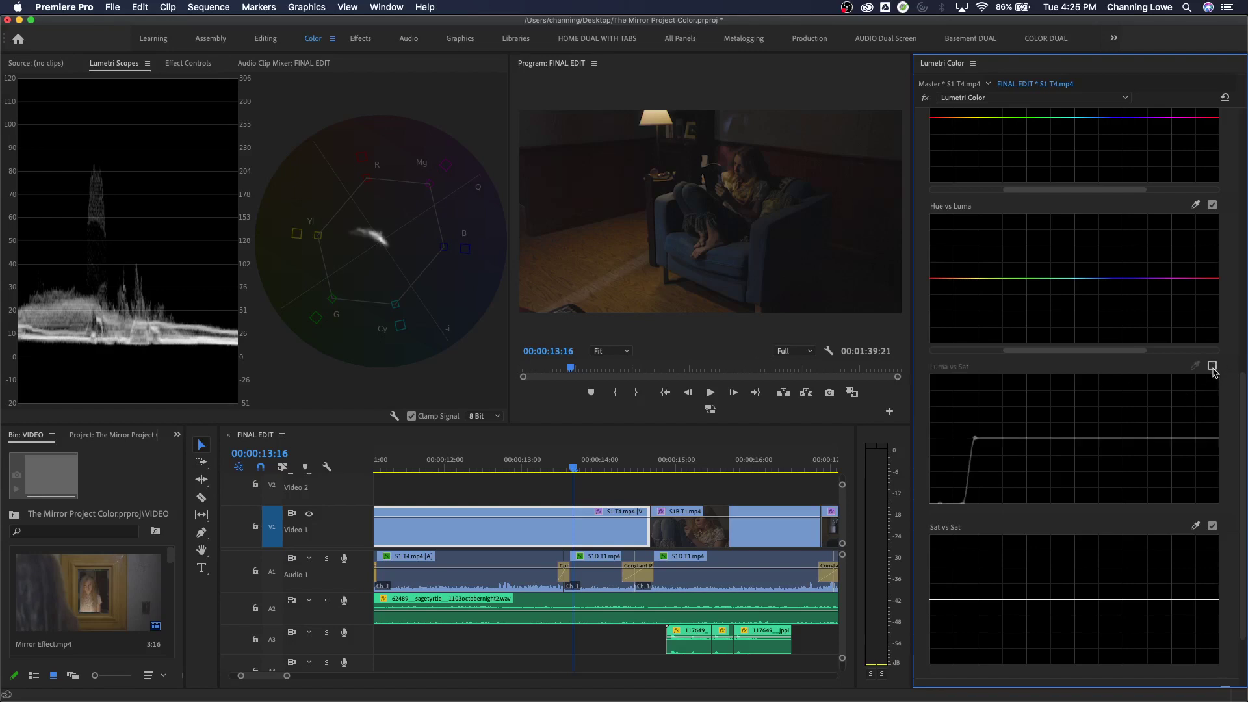
click(1212, 366)
click(1212, 366)
click(1212, 366)
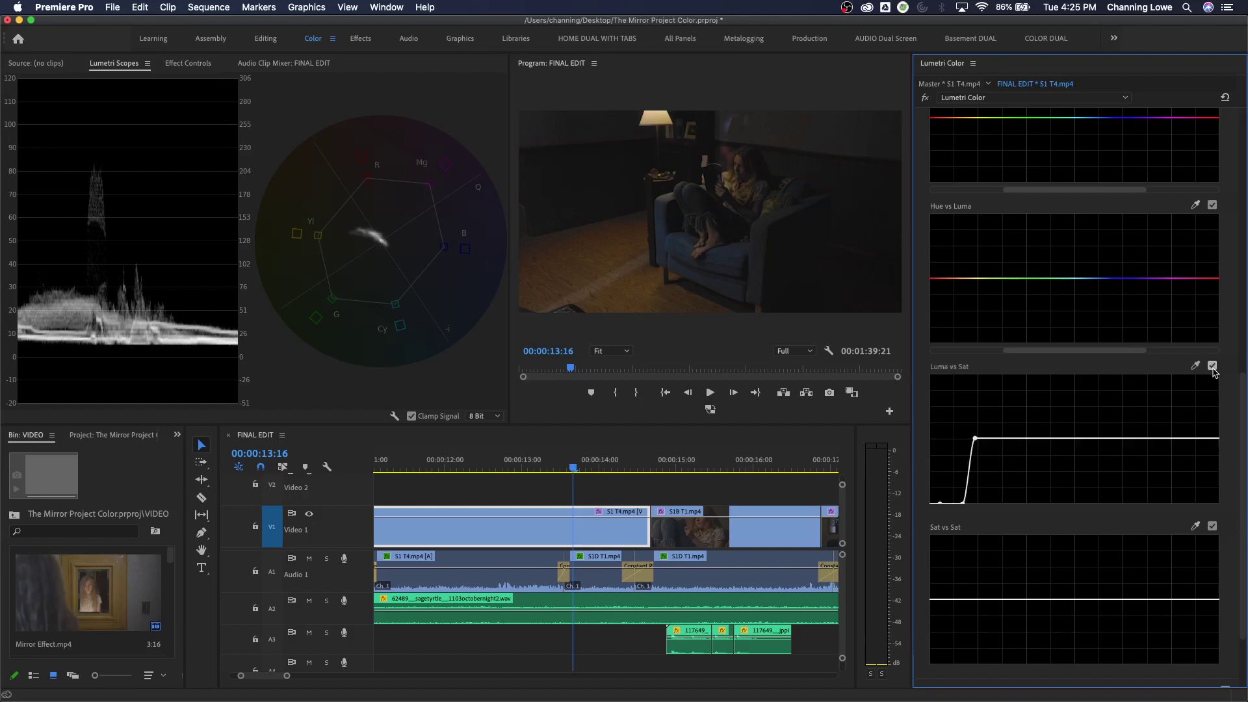
Try extending the Luma vs Sat desaturation into brighter tones, and reset the curve to flat.
drag(975, 438, 1004, 447)
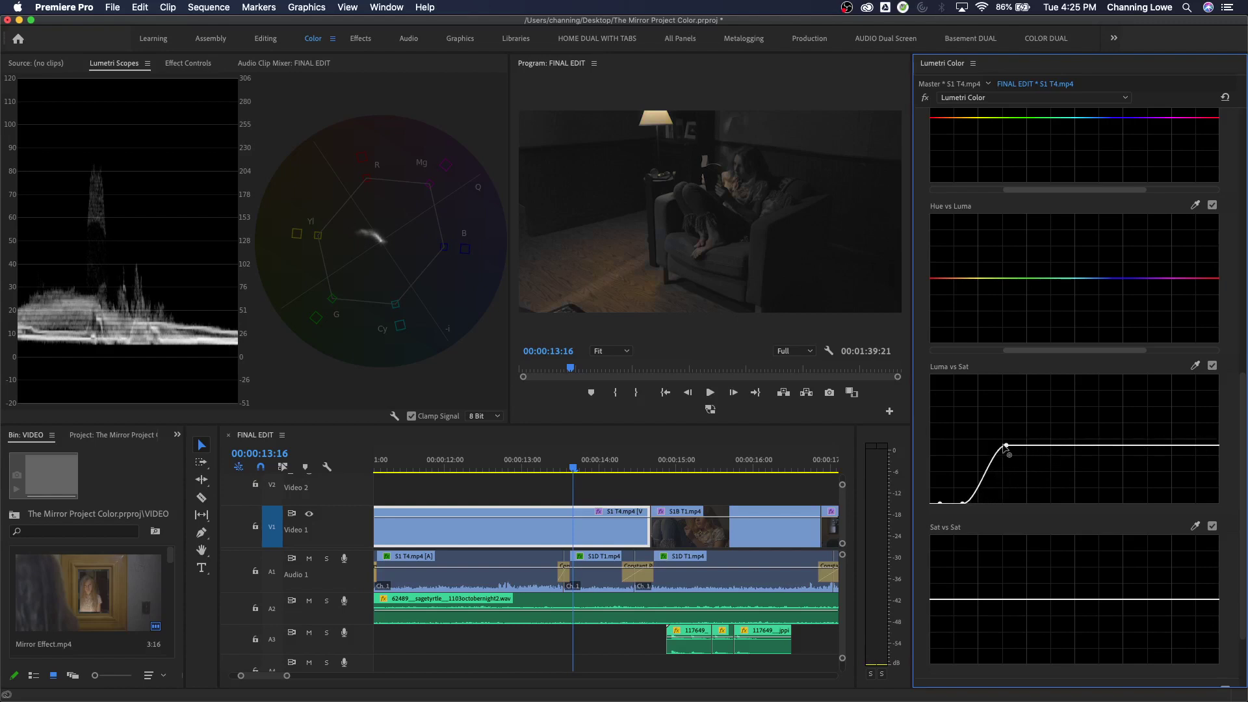
double_click(1005, 448)
Sample a tone at the armchair's edge for the Sat vs Sat curve and slightly raise its low-saturation end.
scroll(1078, 496, down, 3)
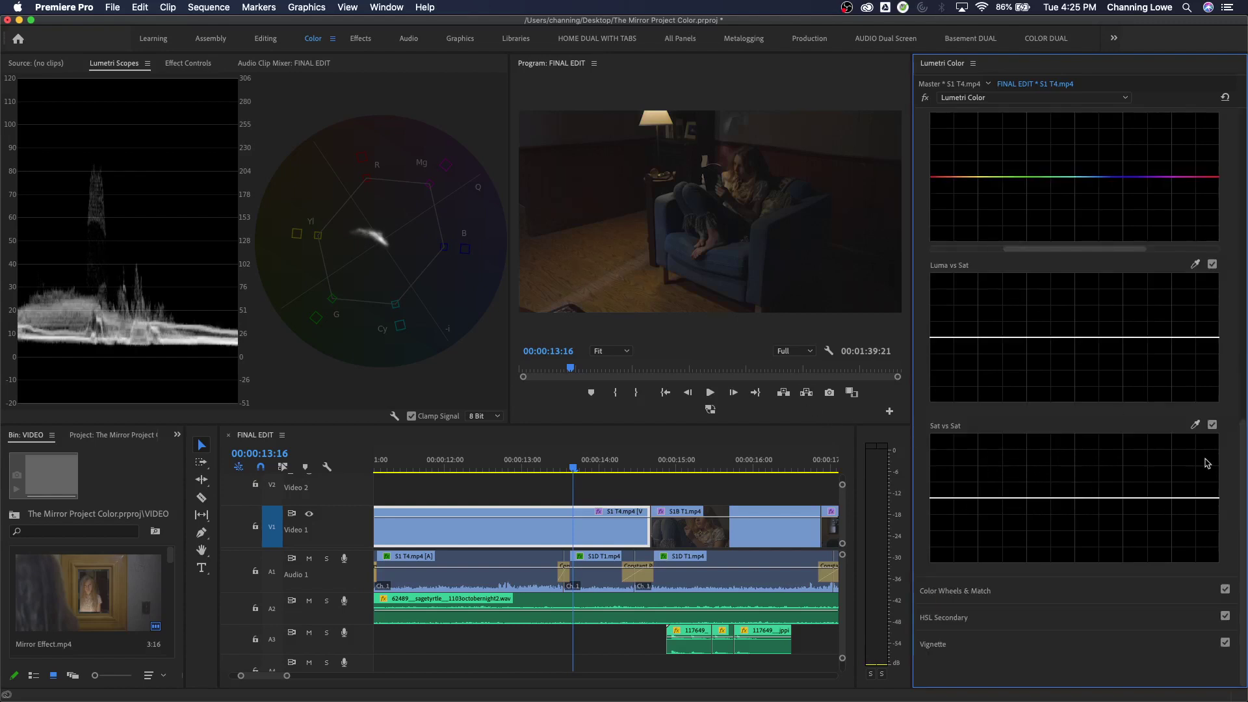
click(1194, 425)
click(664, 215)
mouse_move(940, 498)
mouse_down()
mouse_move(942, 449)
mouse_move(959, 576)
mouse_move(955, 449)
mouse_move(954, 531)
mouse_move(942, 488)
mouse_up()
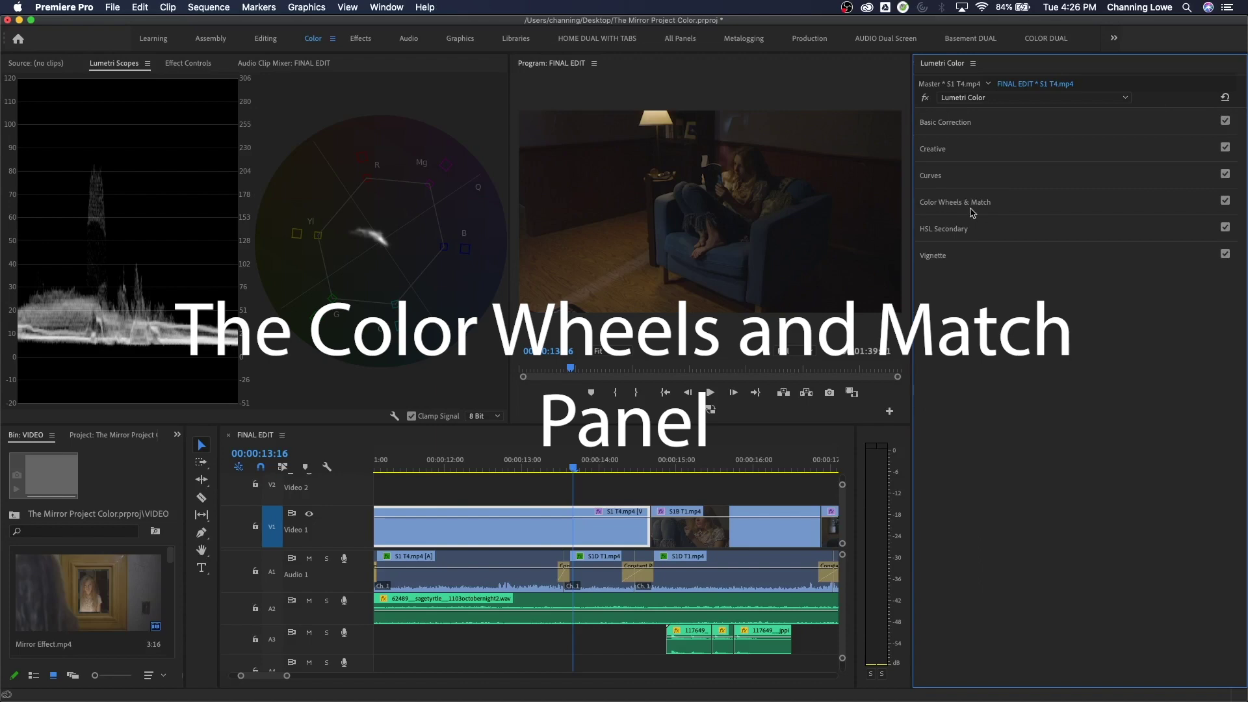
Show the Color Wheels & Match controls for the girl's shot S1B T1.mp4 at 00:00:16:02.
click(970, 209)
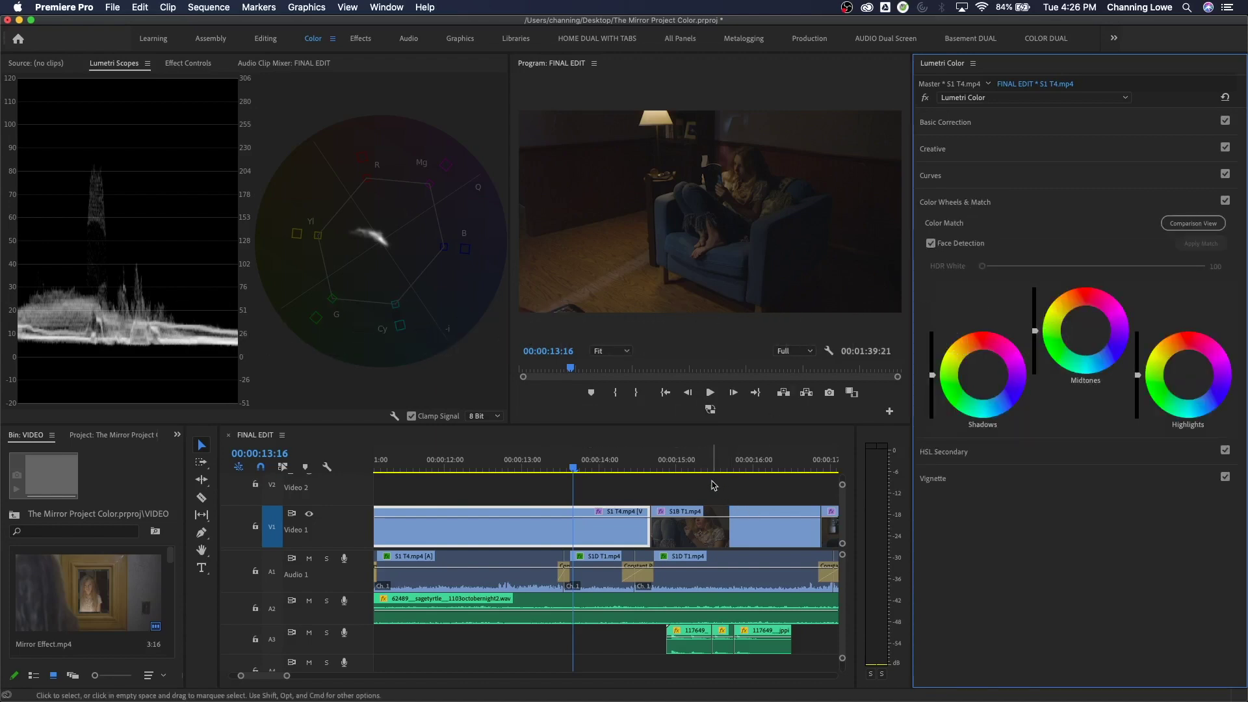
click(759, 463)
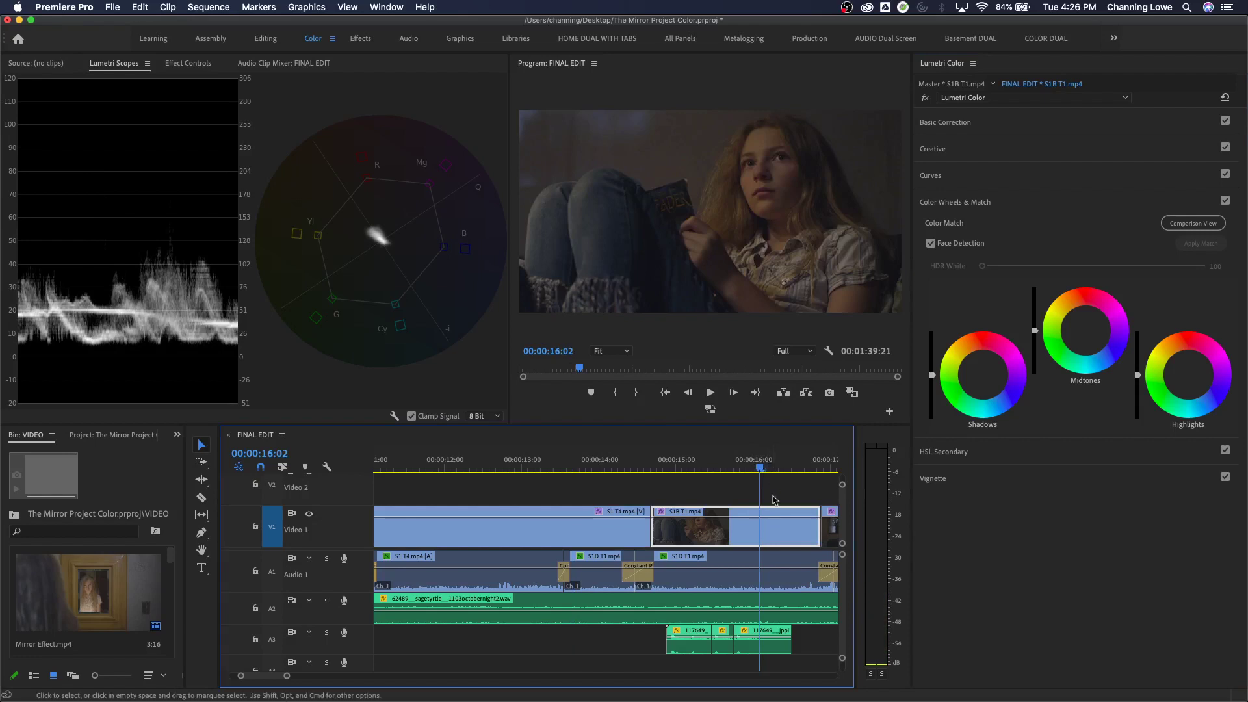
key(minus)
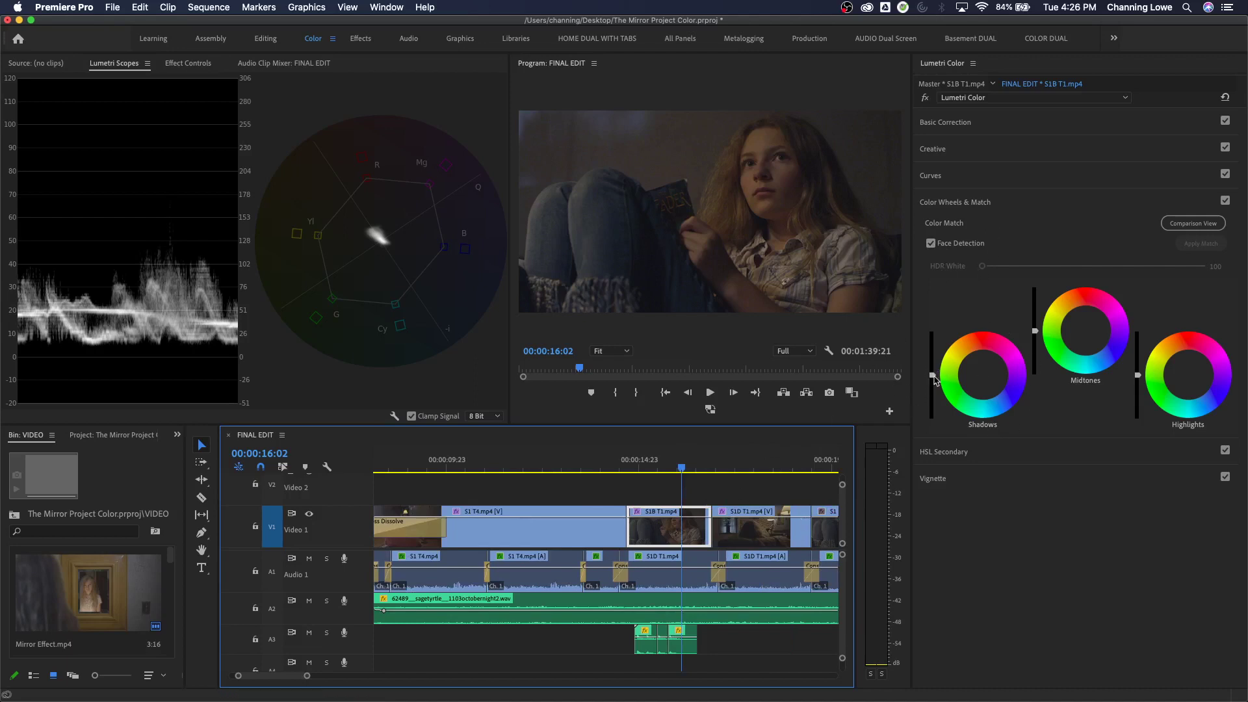
Lower the shadows, raise the midtones and highlights of S1B T1.mp4, and tint its midtones slightly toward orange-red with the color wheels.
drag(932, 375, 932, 387)
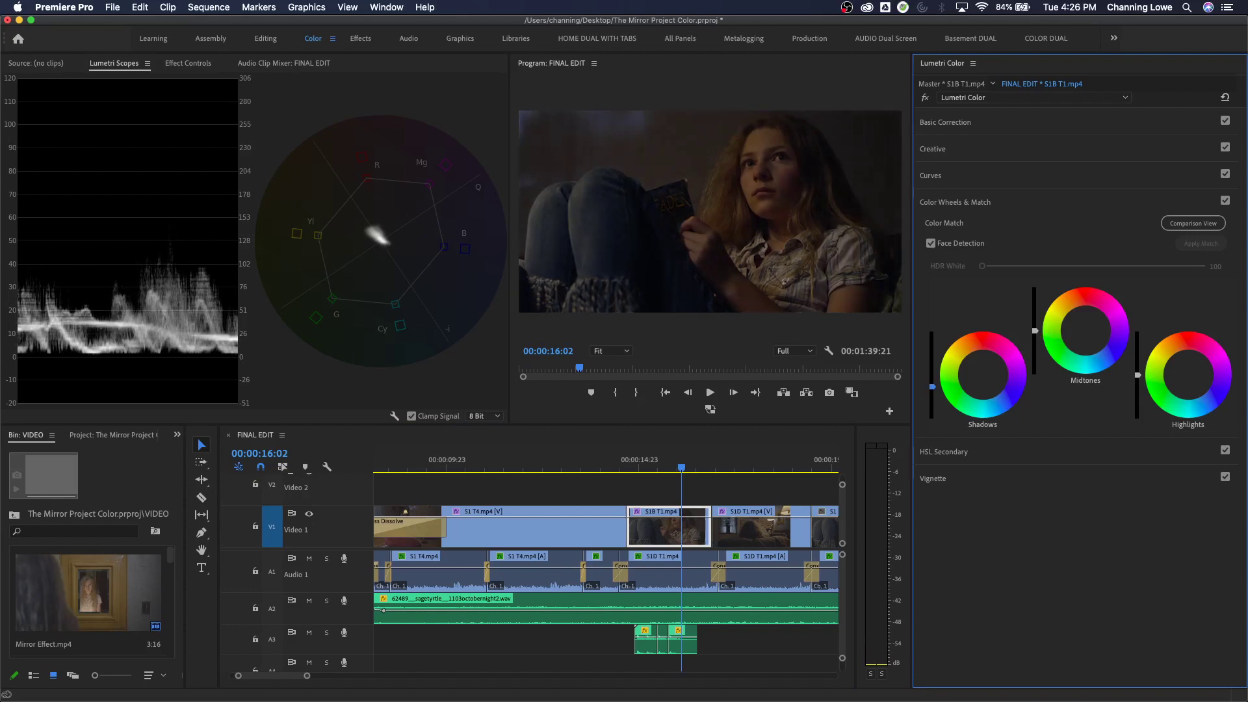
drag(1035, 331, 1035, 321)
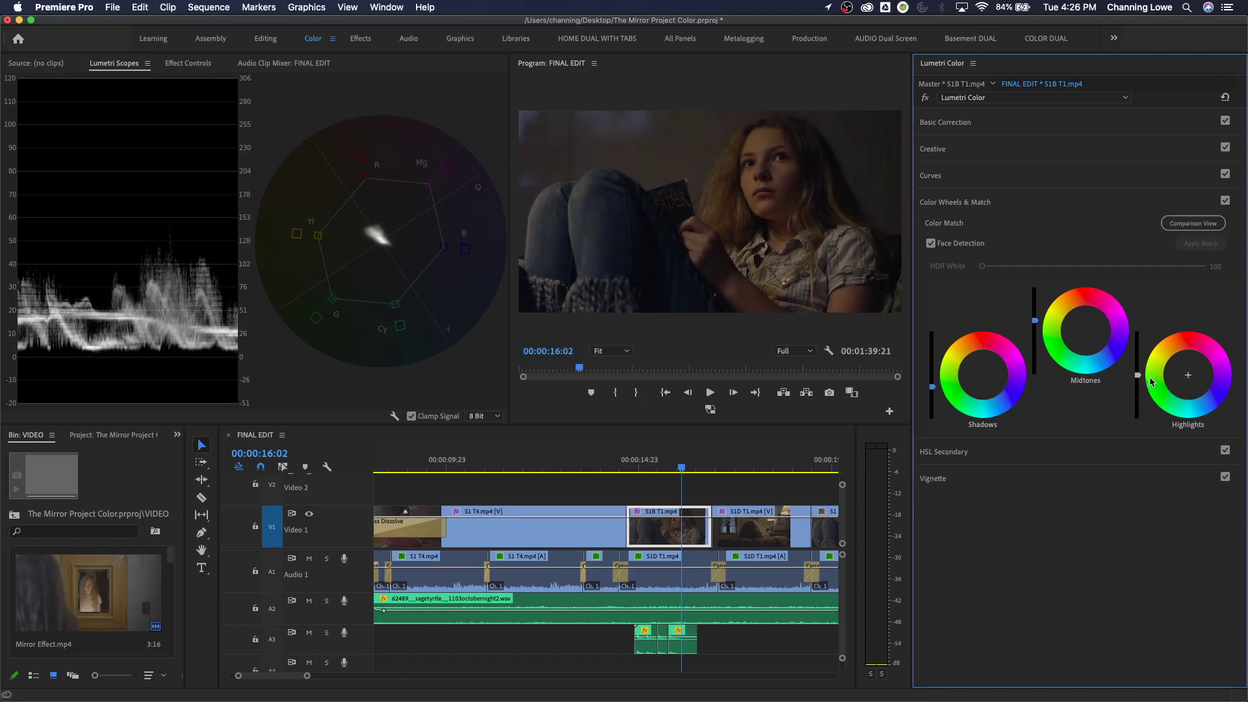
drag(1137, 375, 1137, 363)
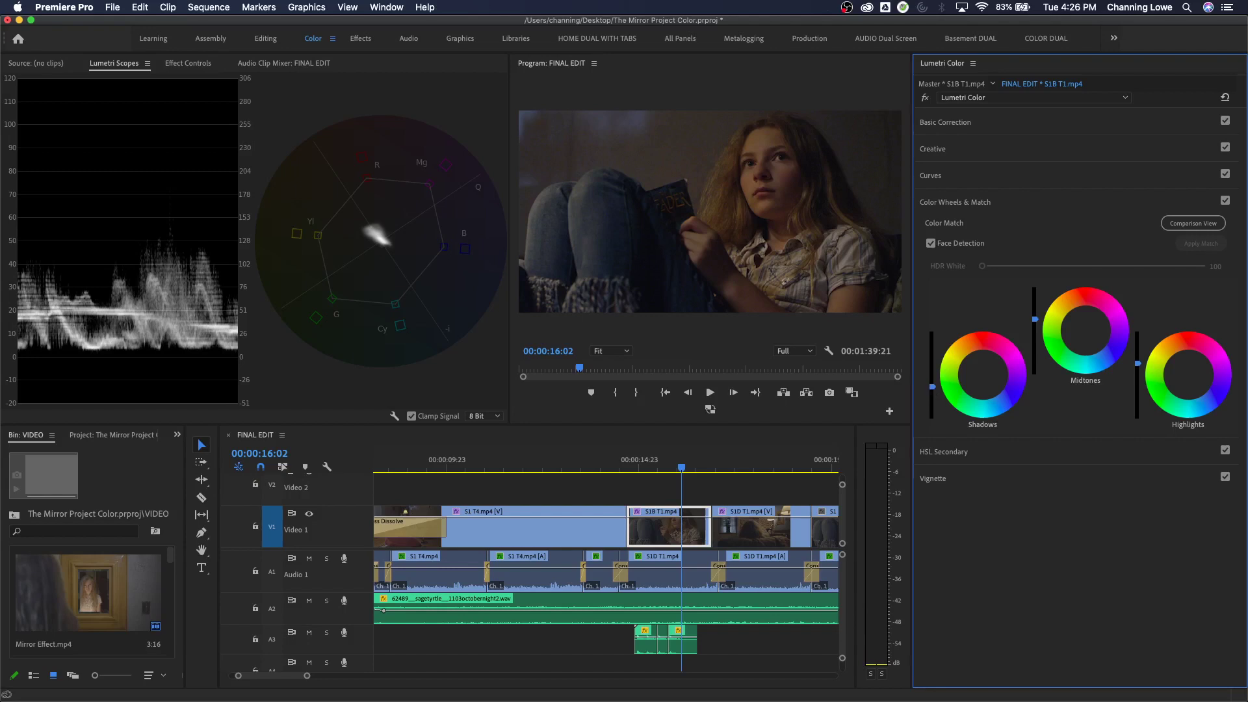
drag(932, 386, 933, 393)
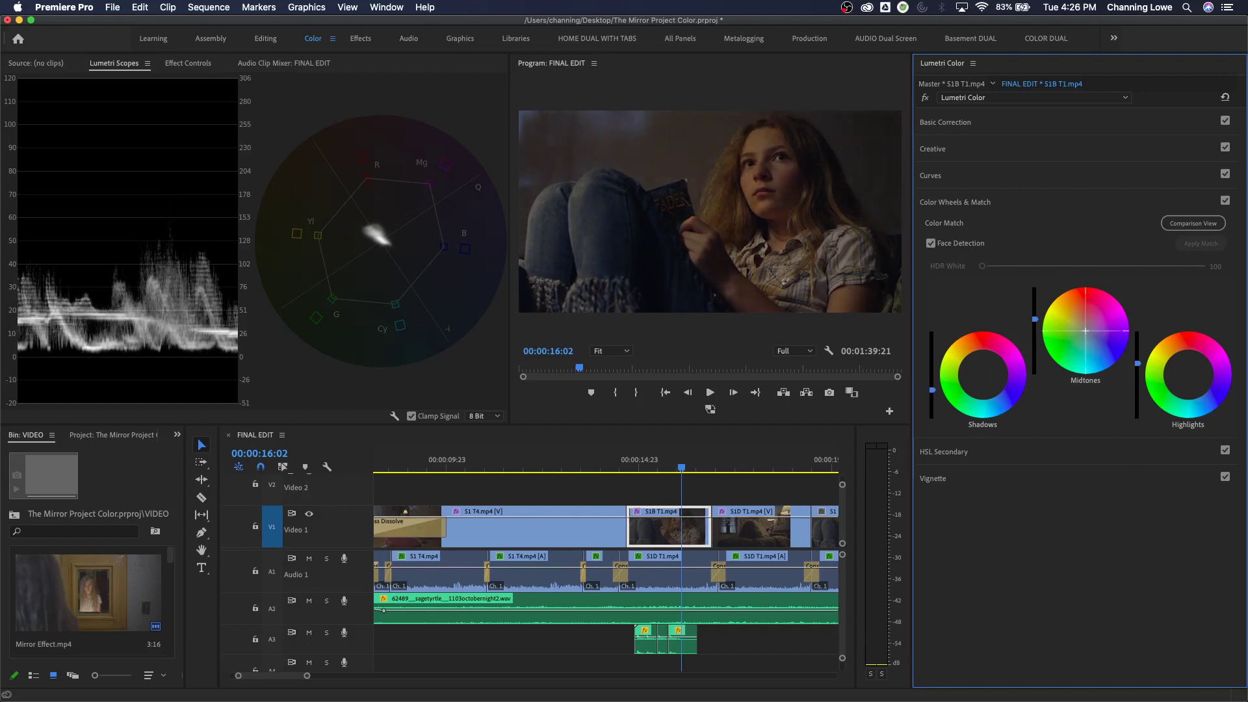
drag(1086, 330, 1084, 327)
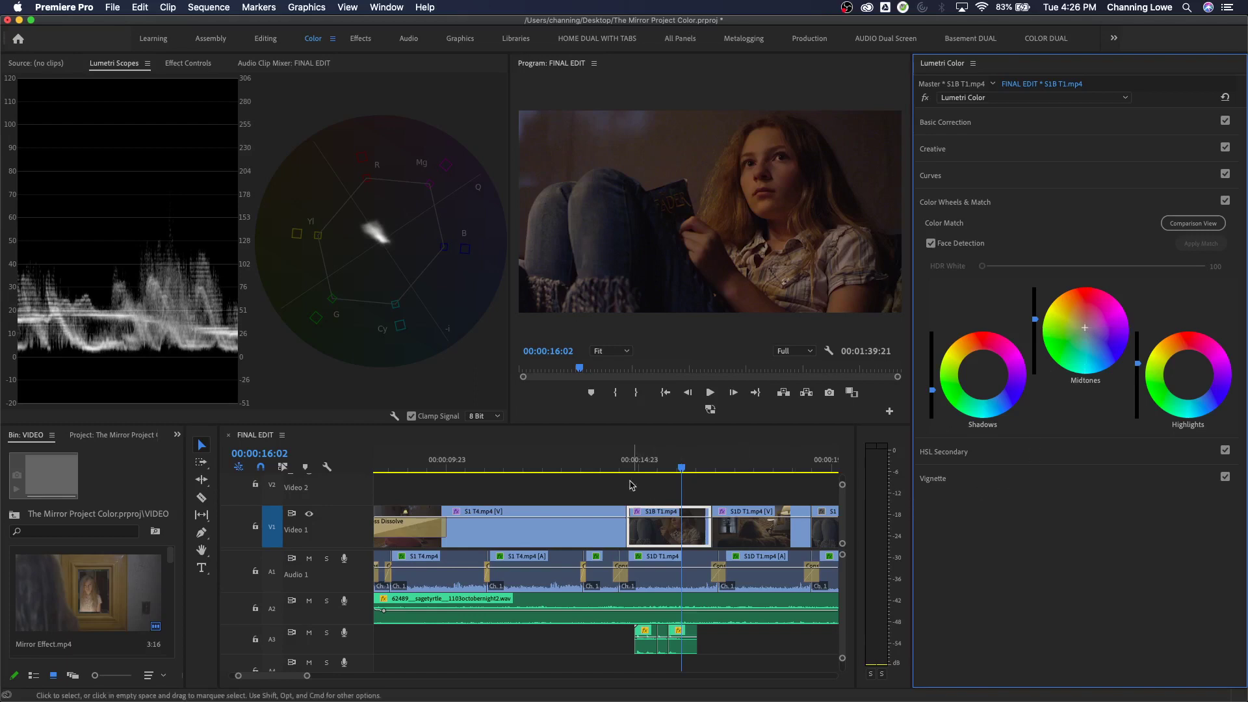
Find the ungraded close-up of the girl, S1C T1.mp4, and park the playhead on it at 00:00:50:03.
scroll(669, 474, down, 3)
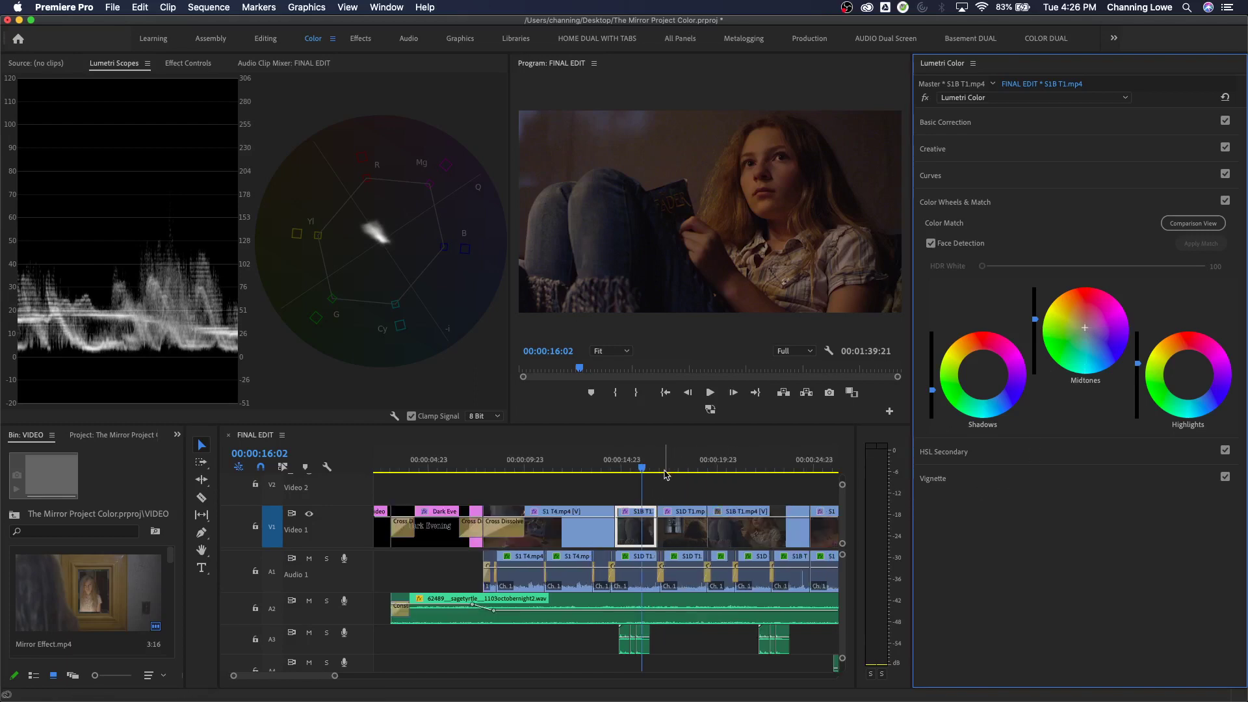
drag(645, 468, 726, 479)
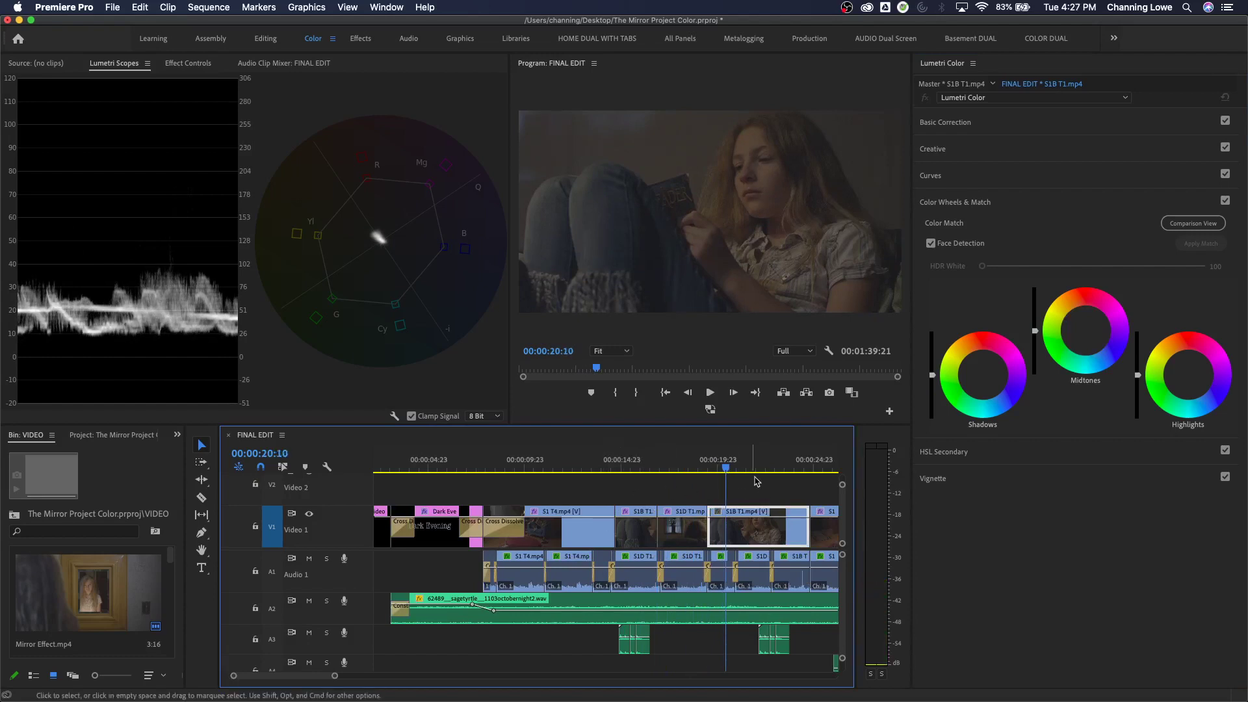
click(833, 469)
click(834, 468)
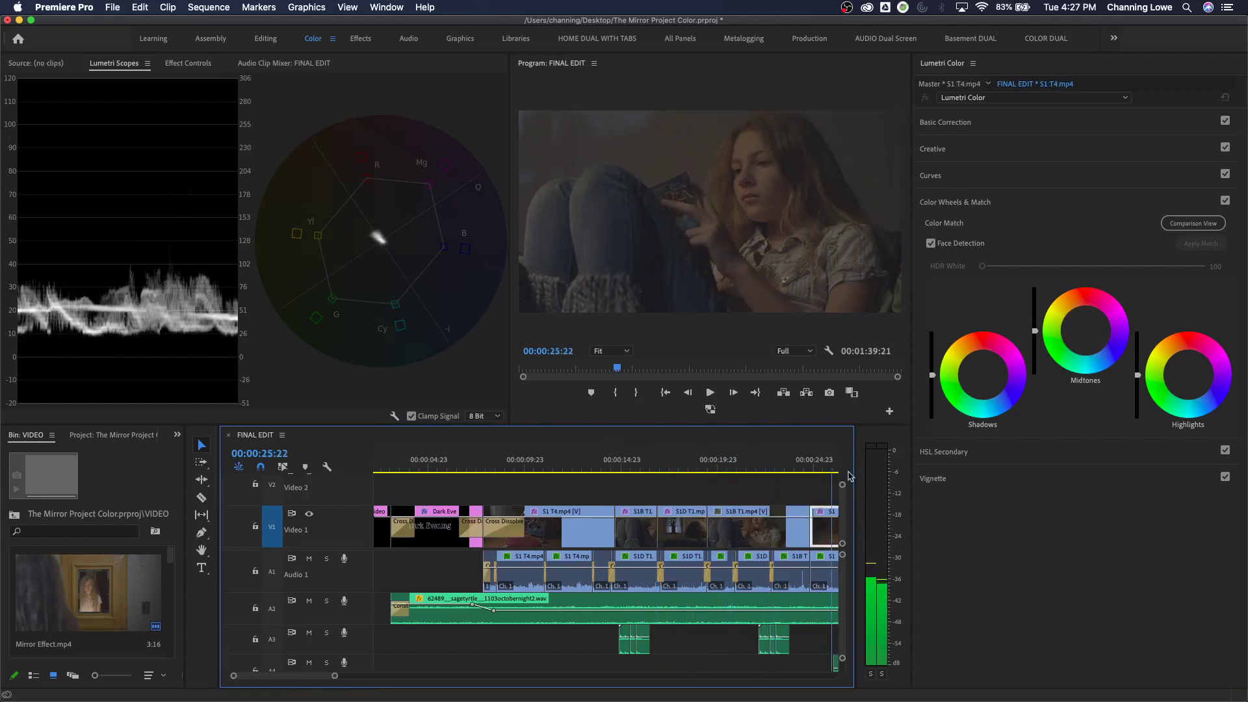
scroll(832, 470, down, 3)
drag(640, 472, 821, 478)
scroll(820, 478, up, 3)
click(700, 470)
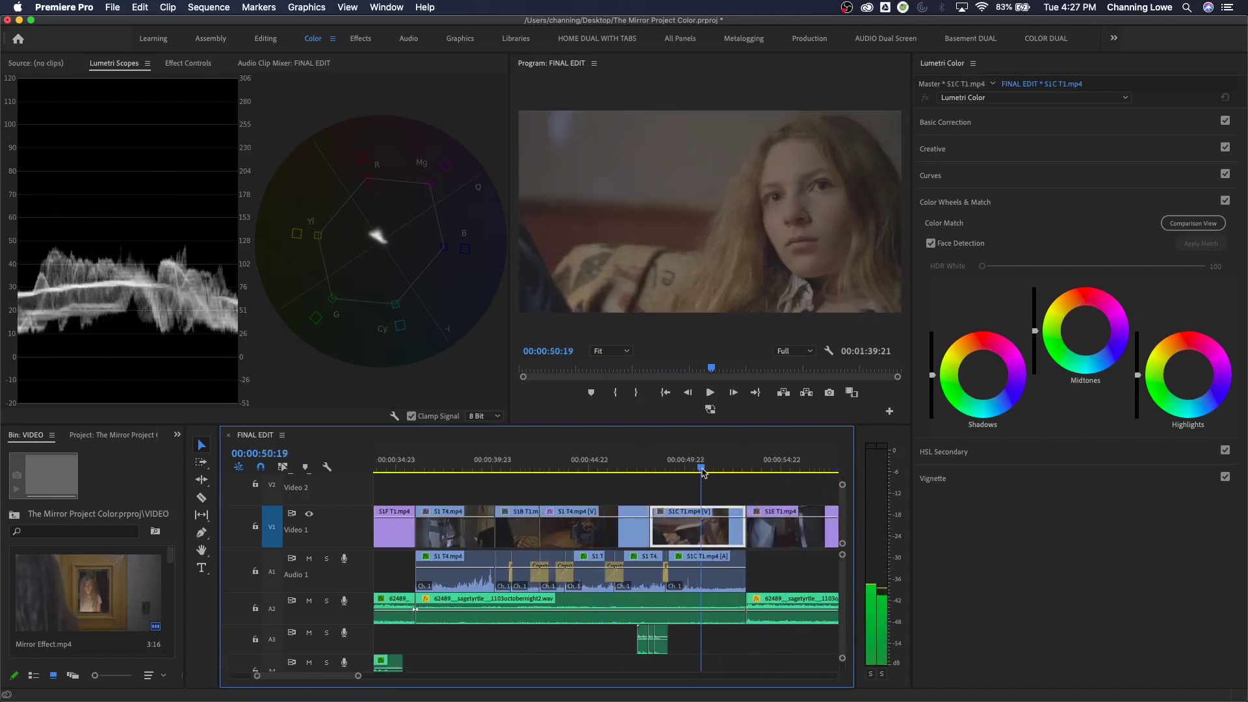
drag(700, 471, 688, 470)
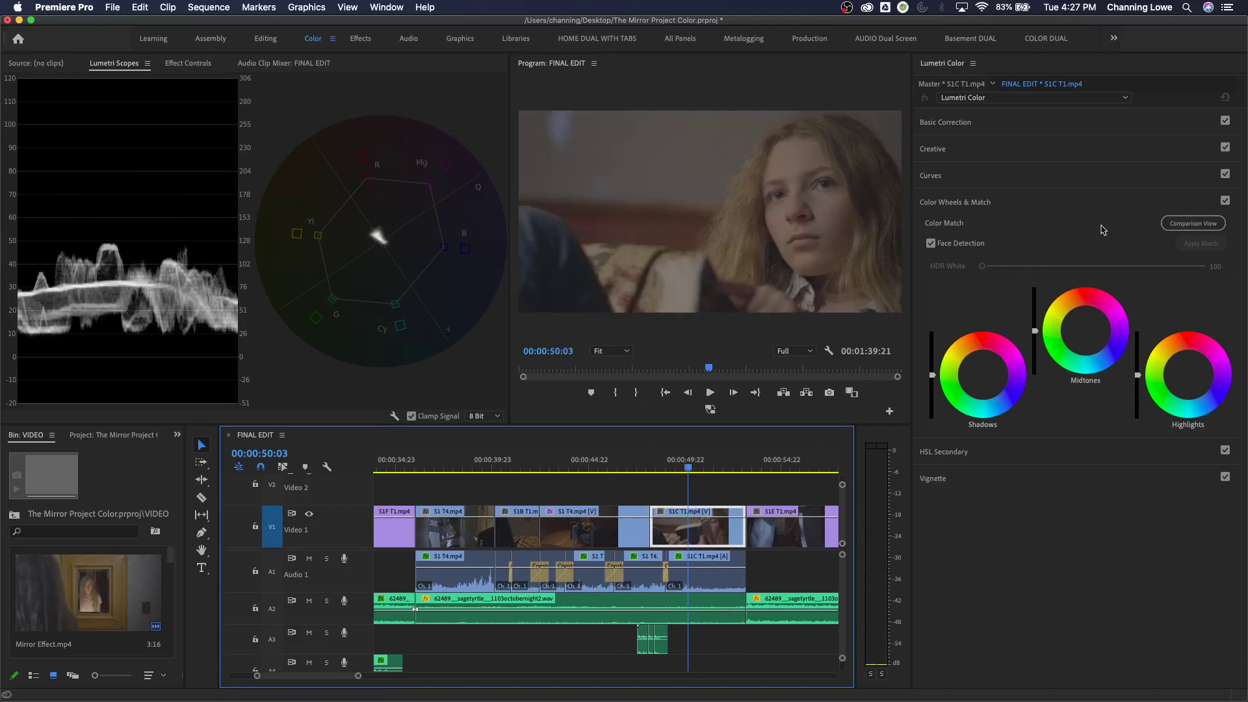
Turn on Comparison View for S1C T1.mp4 and set the reference frame to the graded shot at 00:00:16:18.
click(1193, 224)
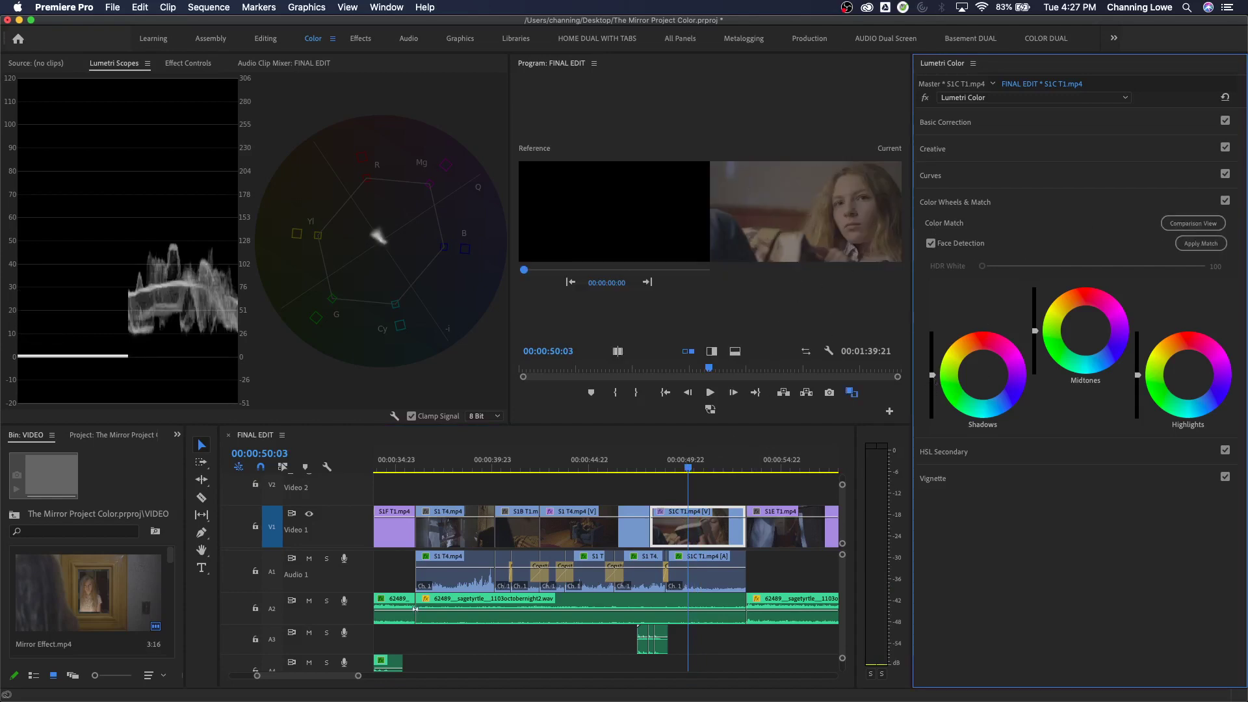
drag(933, 375, 932, 393)
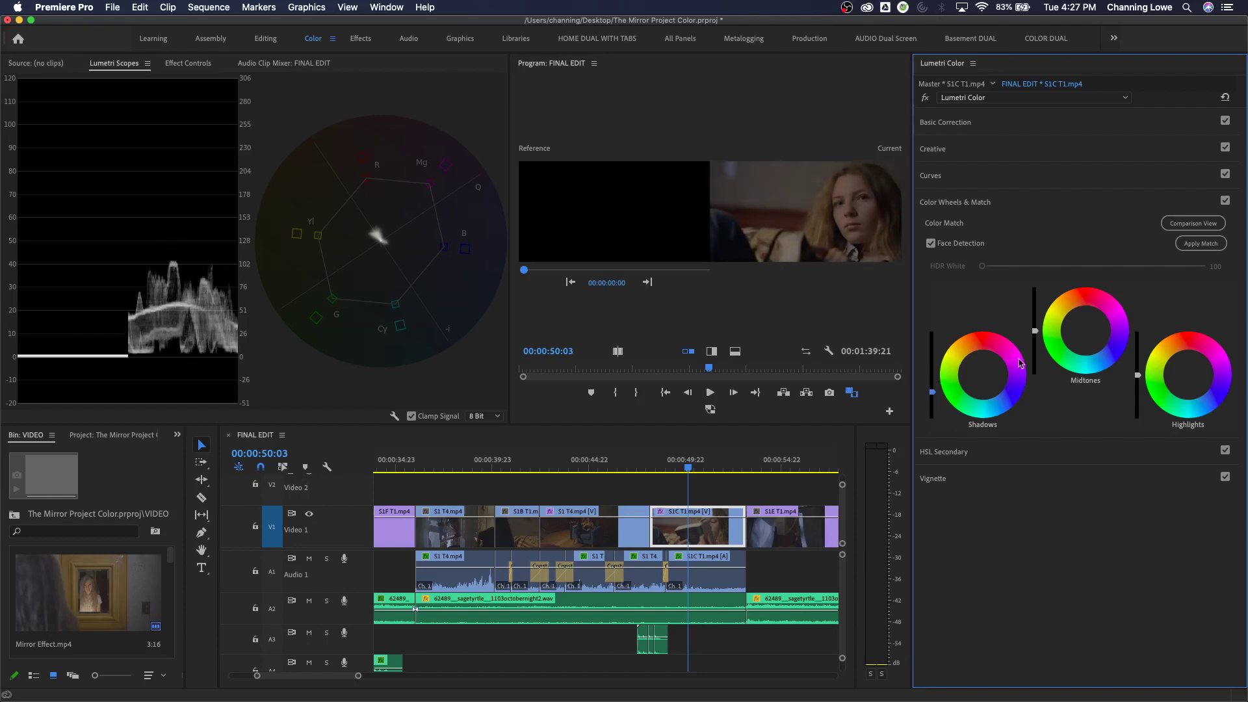
key(super+z)
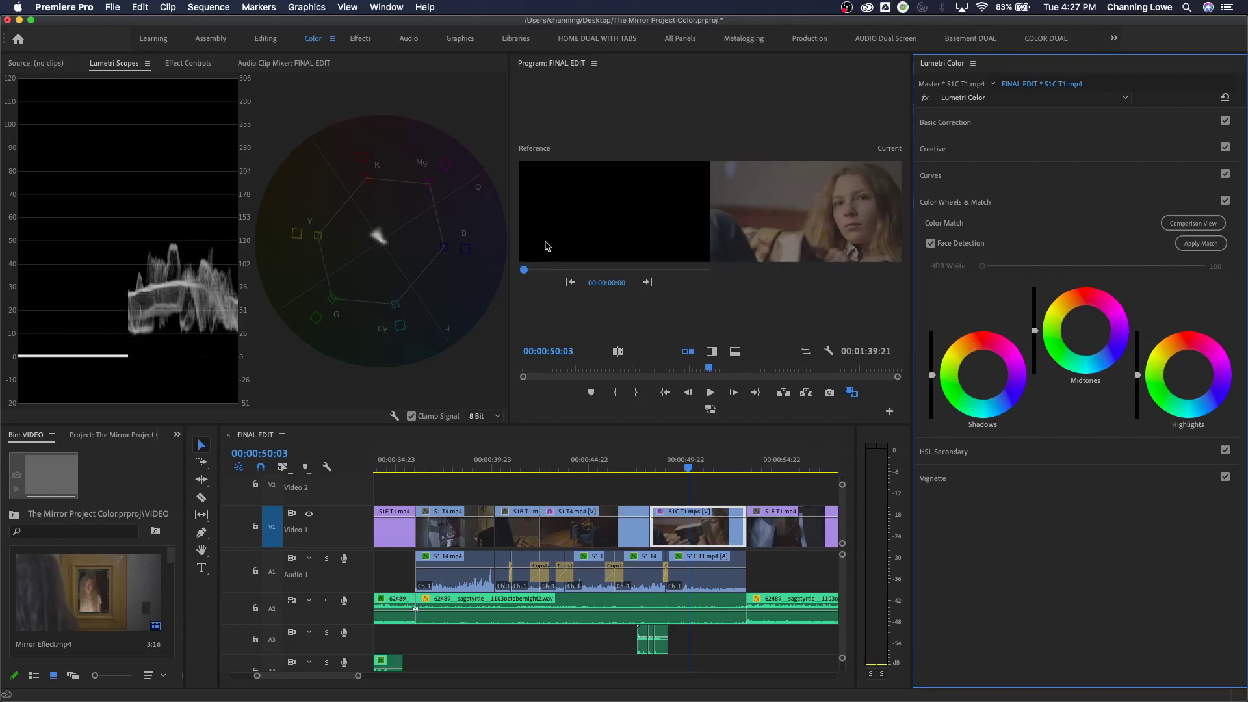
click(523, 272)
drag(531, 272, 553, 270)
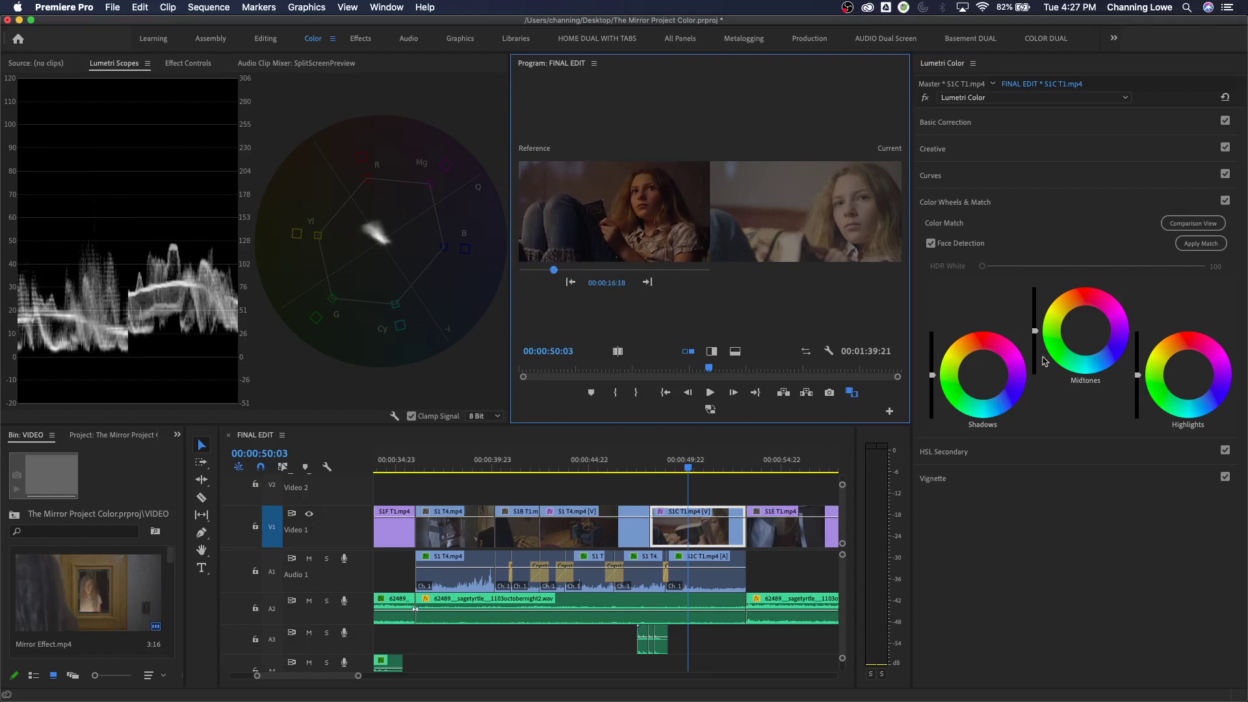
Match S1C T1.mp4 to the reference by lowering its shadows, raising its midtones, and tinting the midtones slightly toward red.
drag(933, 375, 932, 394)
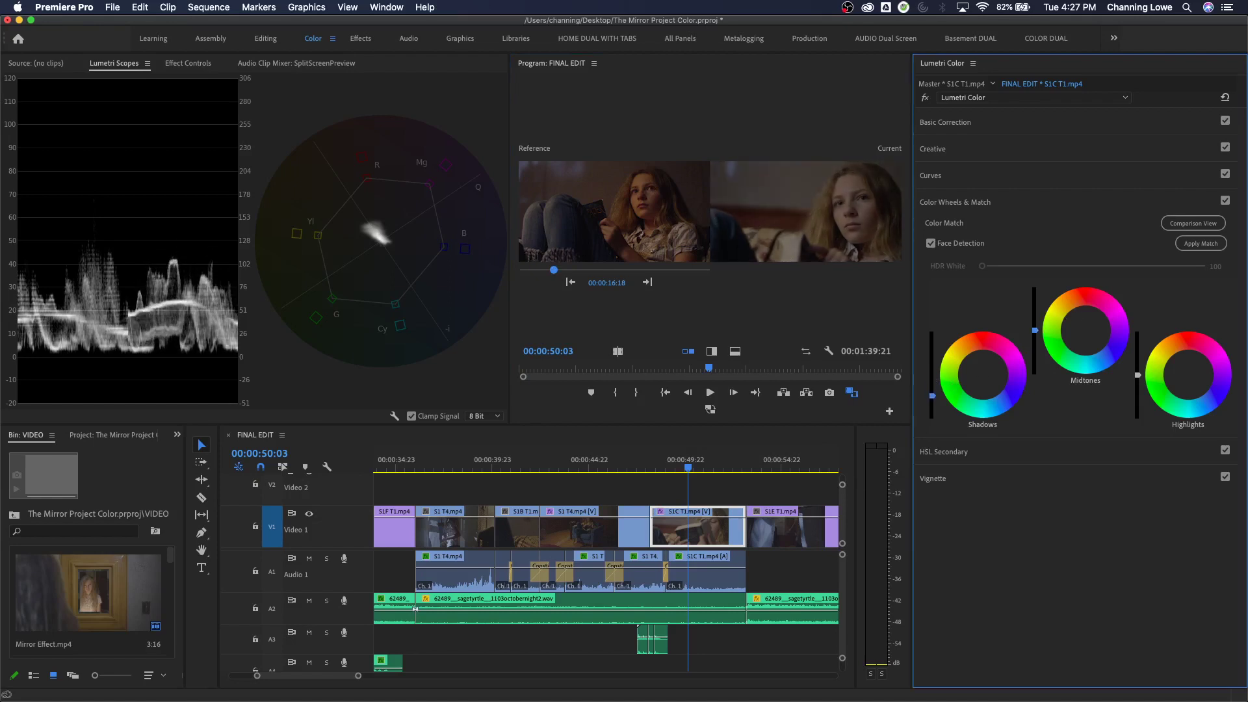
drag(1036, 330, 1036, 324)
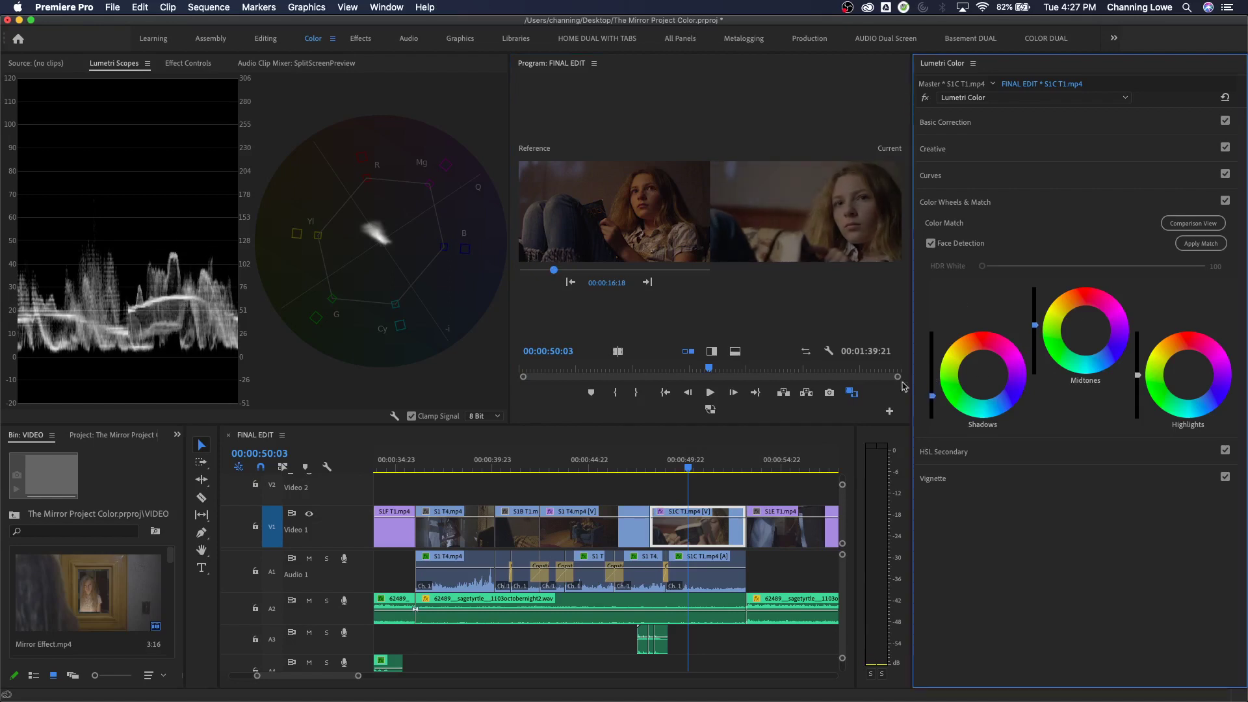
drag(932, 394, 931, 398)
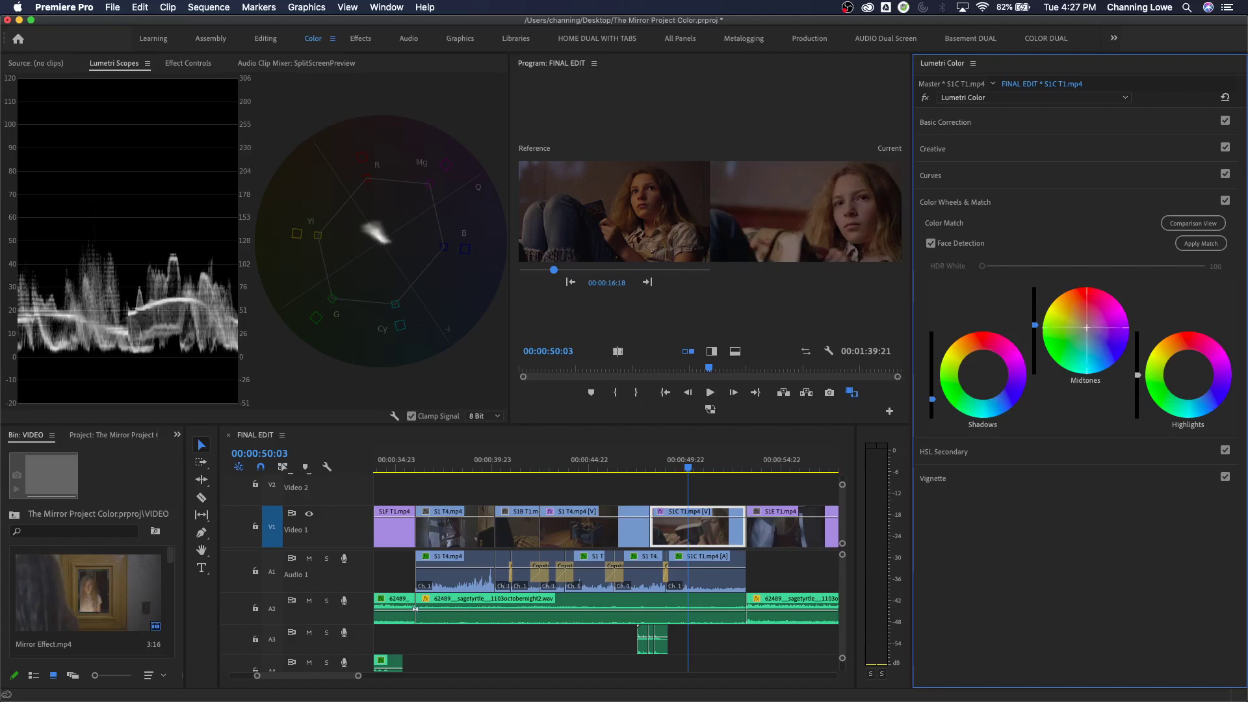
drag(1087, 321, 1086, 326)
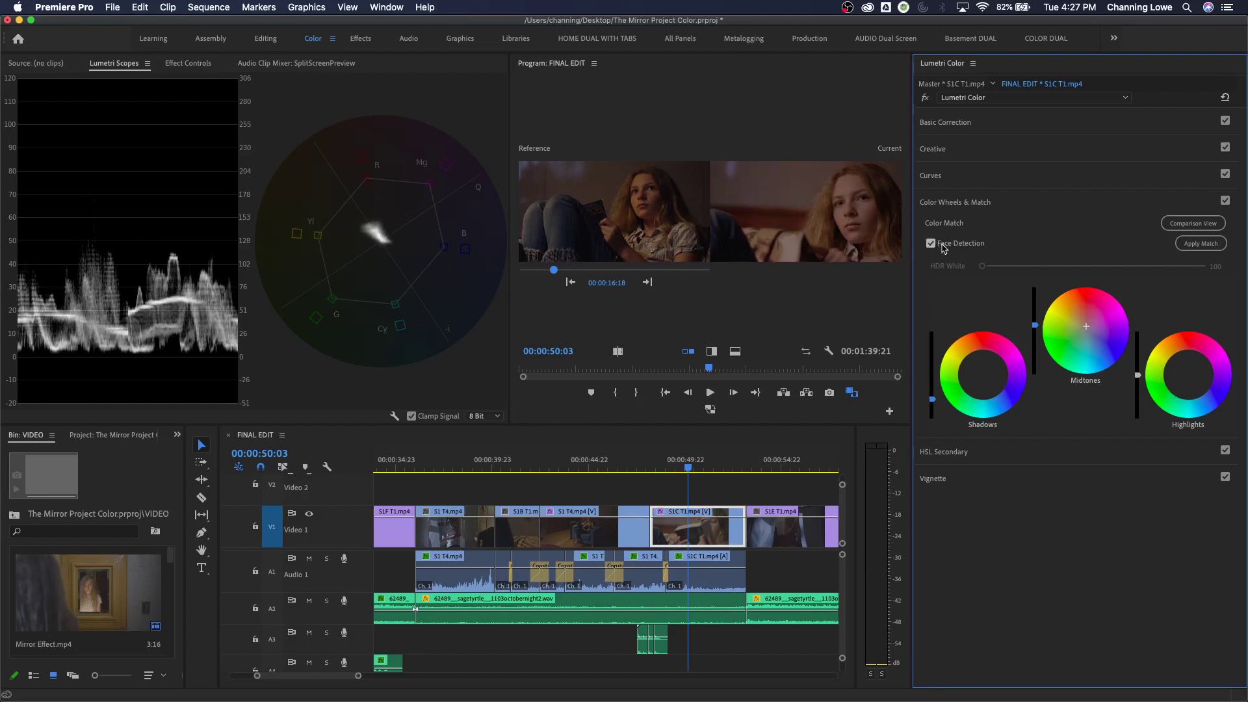
Undo the last midtone adjustments on S1C T1.mp4 and reset its shadow level to neutral.
key(super+z)
key(super+z)
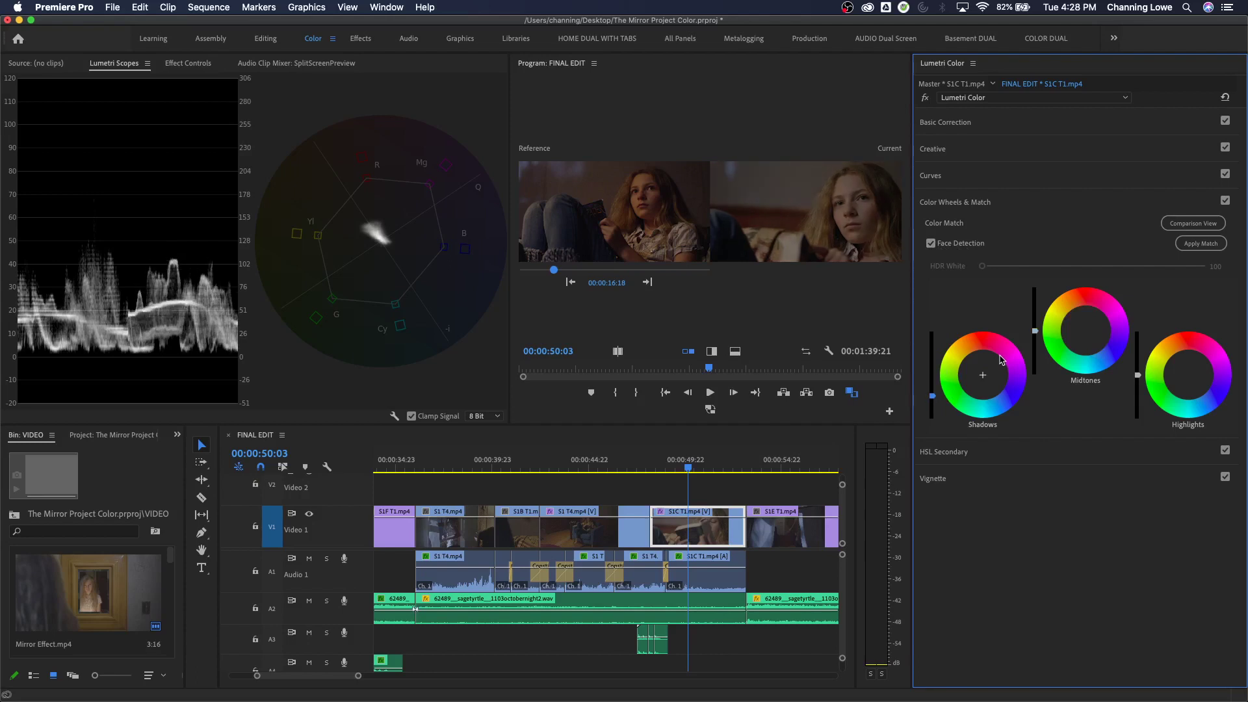
double_click(932, 396)
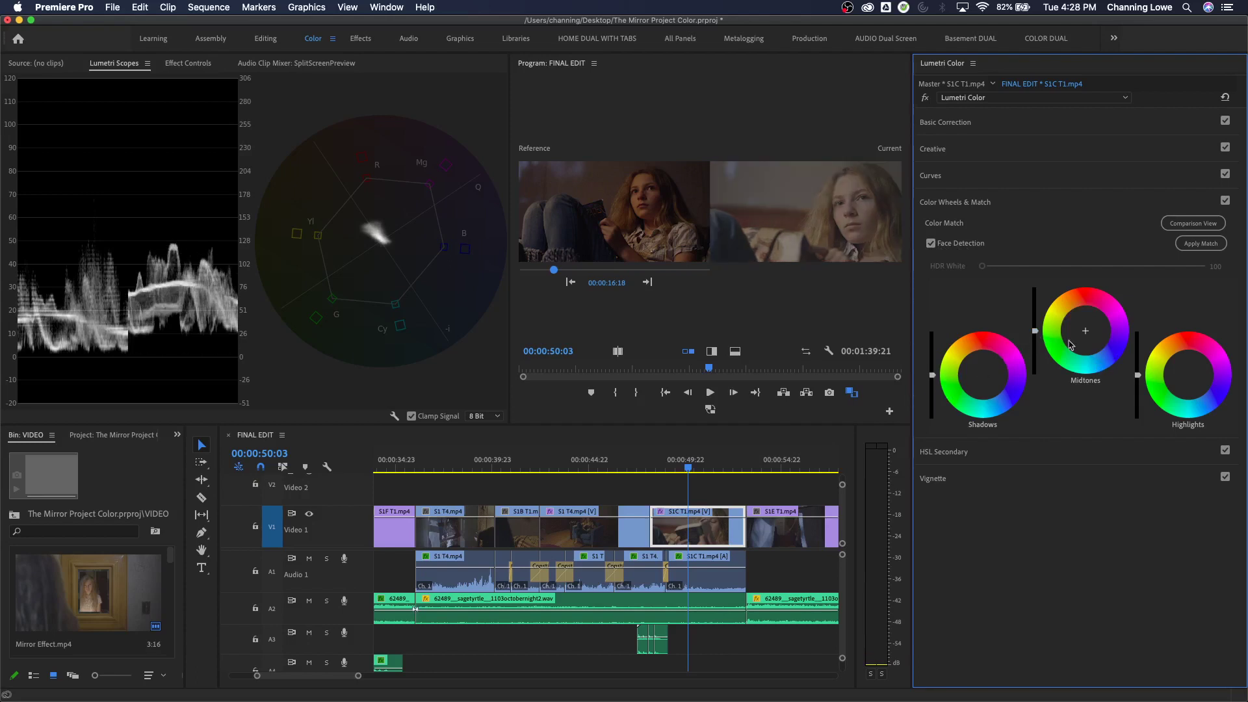
Try tinting the midtones and the shadows of S1C T1.mp4 toward magenta and lowering the shadow level, resetting each adjustment.
drag(1071, 345, 1094, 321)
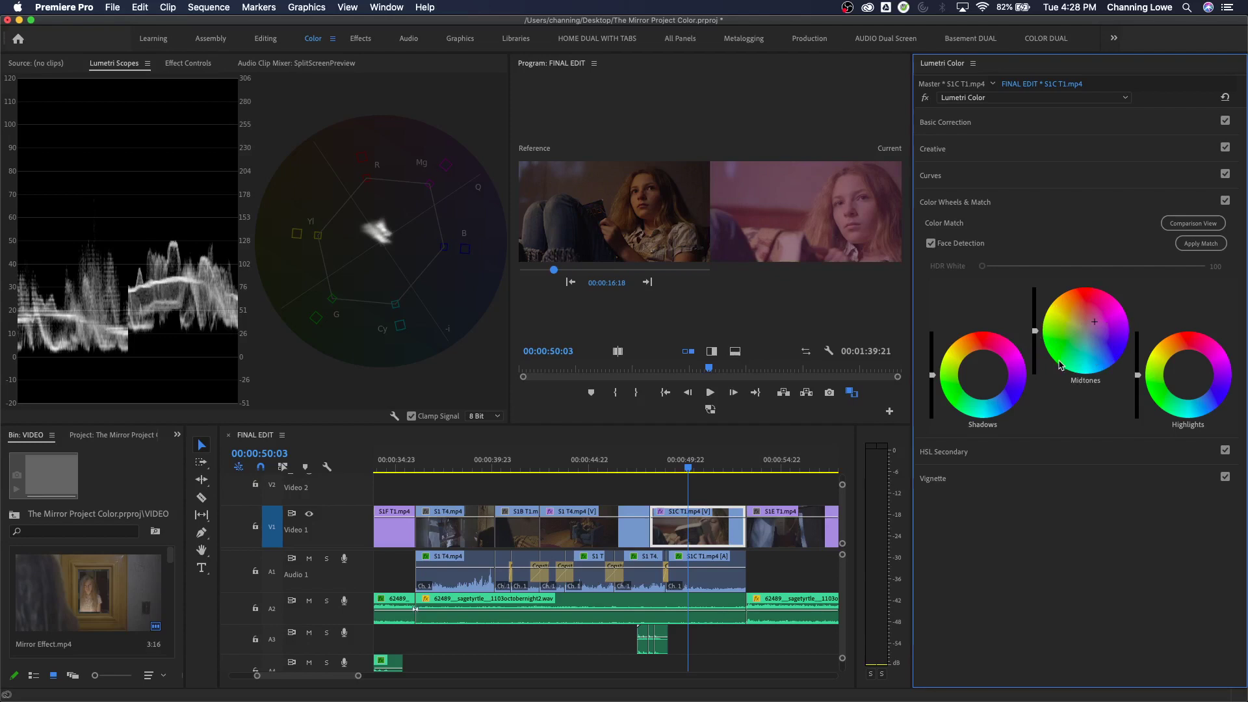
double_click(1096, 331)
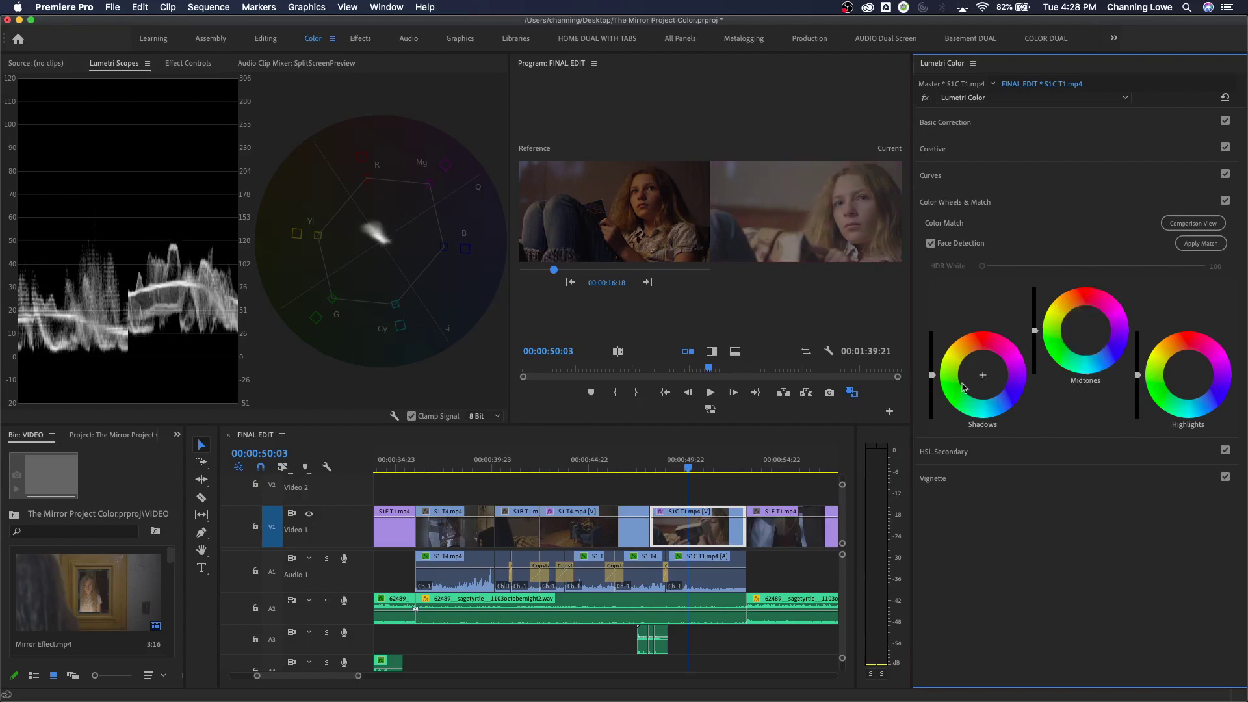
mouse_move(962, 388)
mouse_down()
mouse_move(972, 377)
mouse_move(956, 397)
mouse_up()
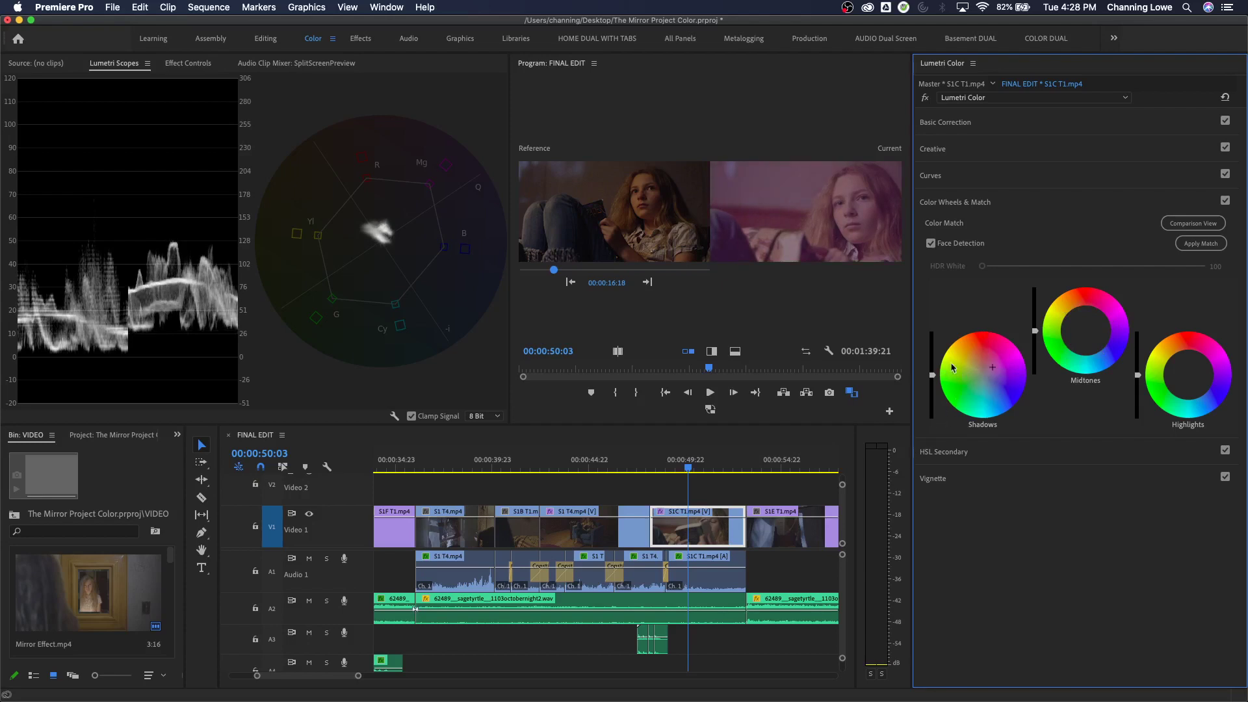
double_click(983, 356)
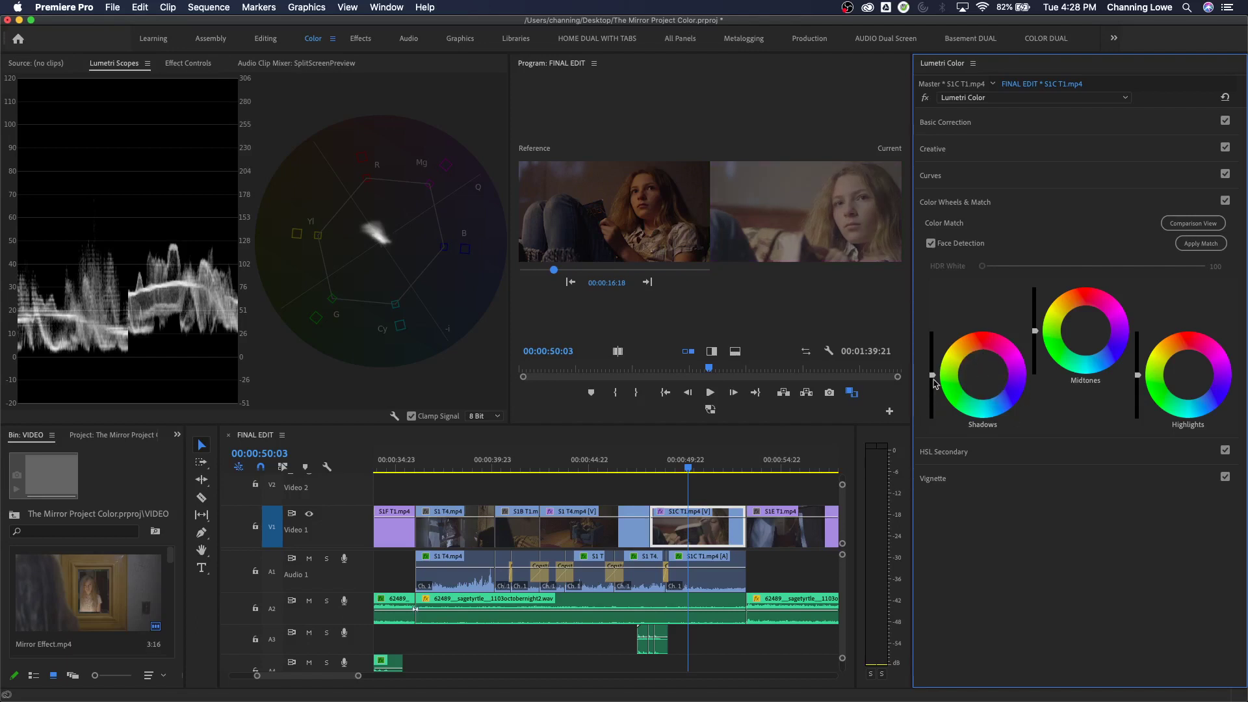
drag(932, 377, 933, 384)
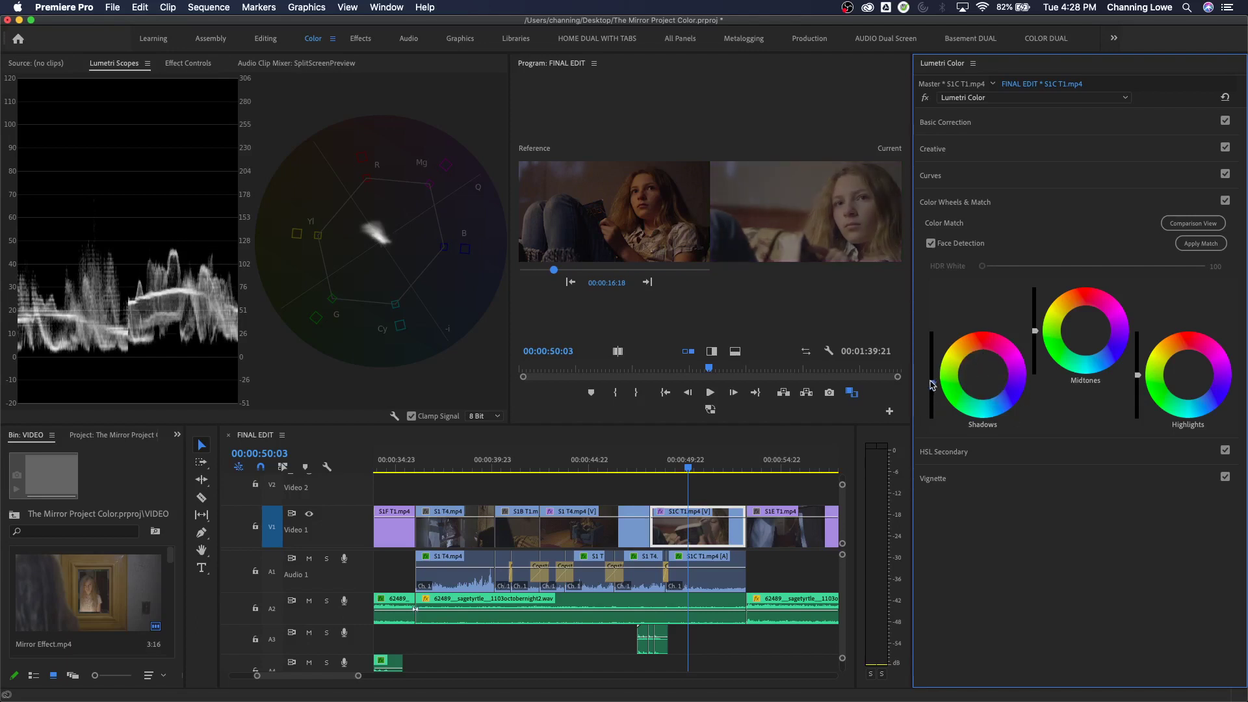
double_click(932, 383)
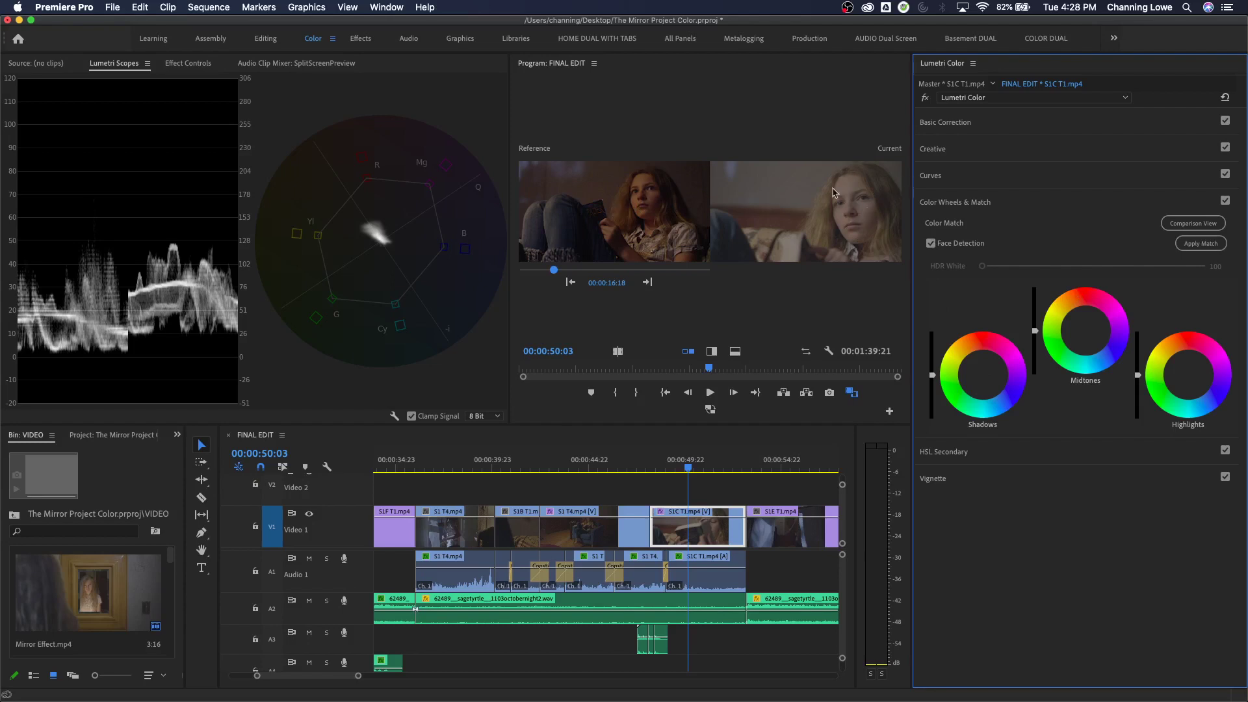
Automatically match S1C T1.mp4 to the reference frame with Face Detection on, raise its midtones slightly, and reapply the match.
click(1195, 244)
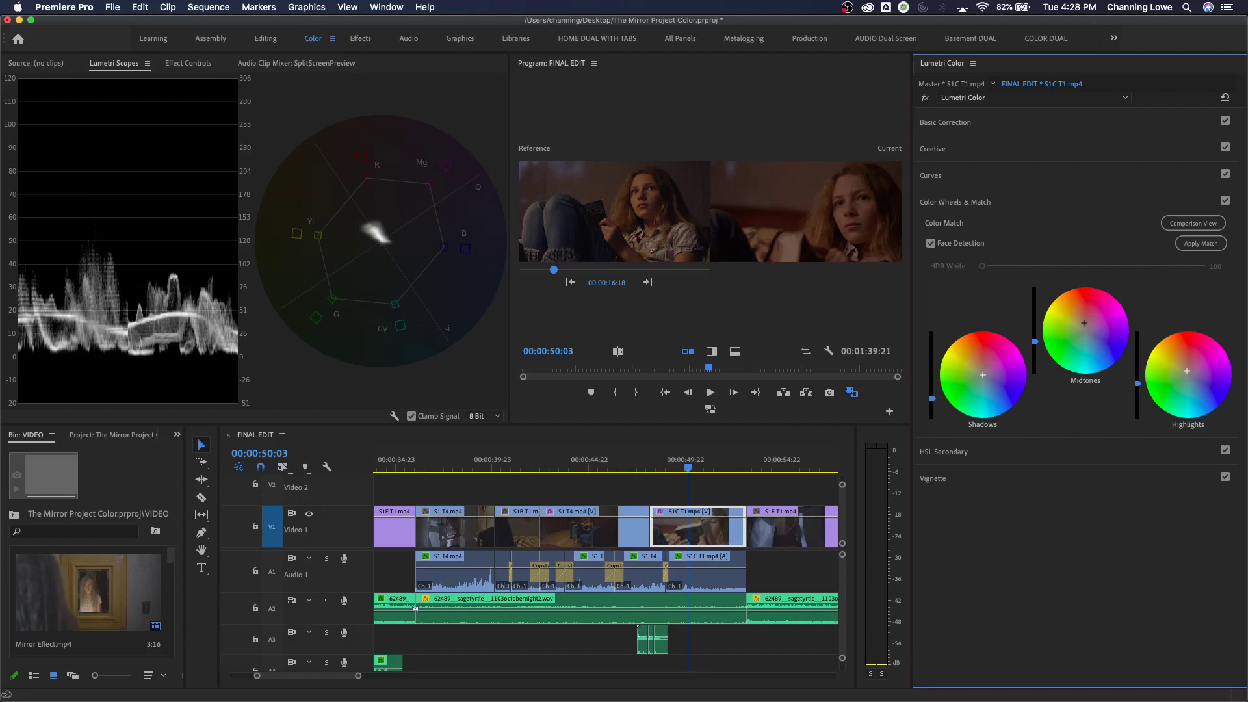
drag(1083, 323, 1051, 349)
double_click(1050, 345)
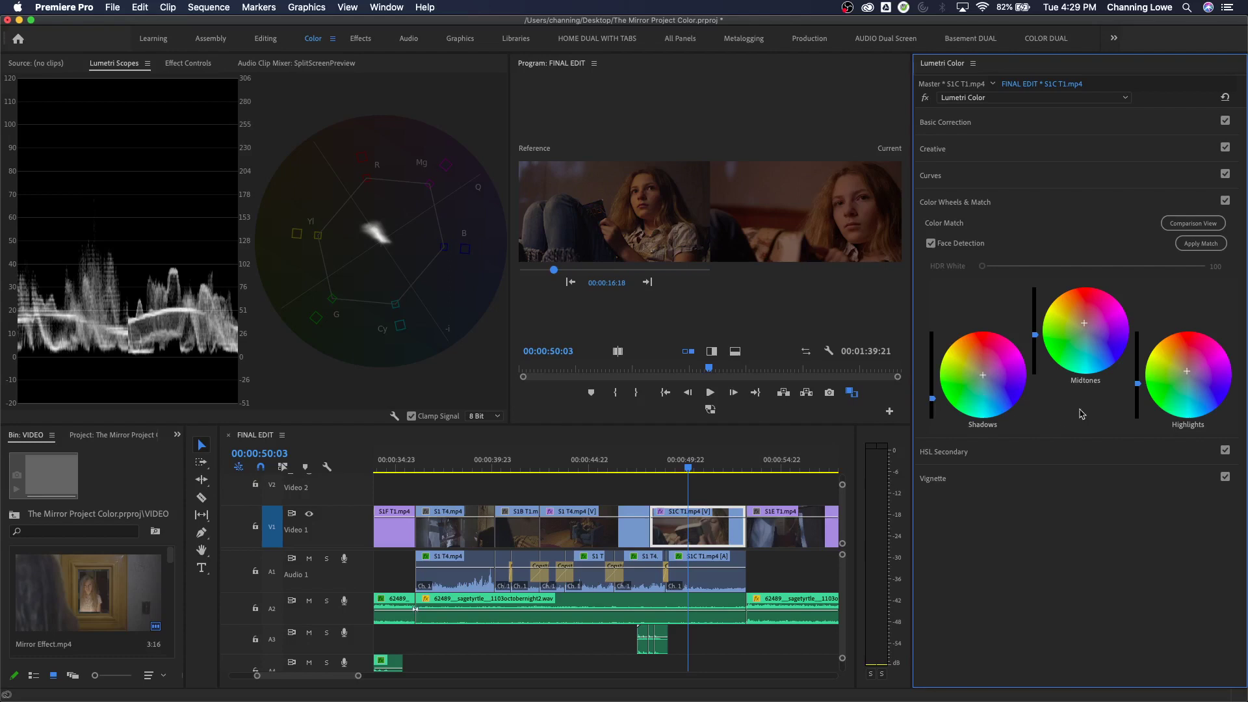
click(1200, 243)
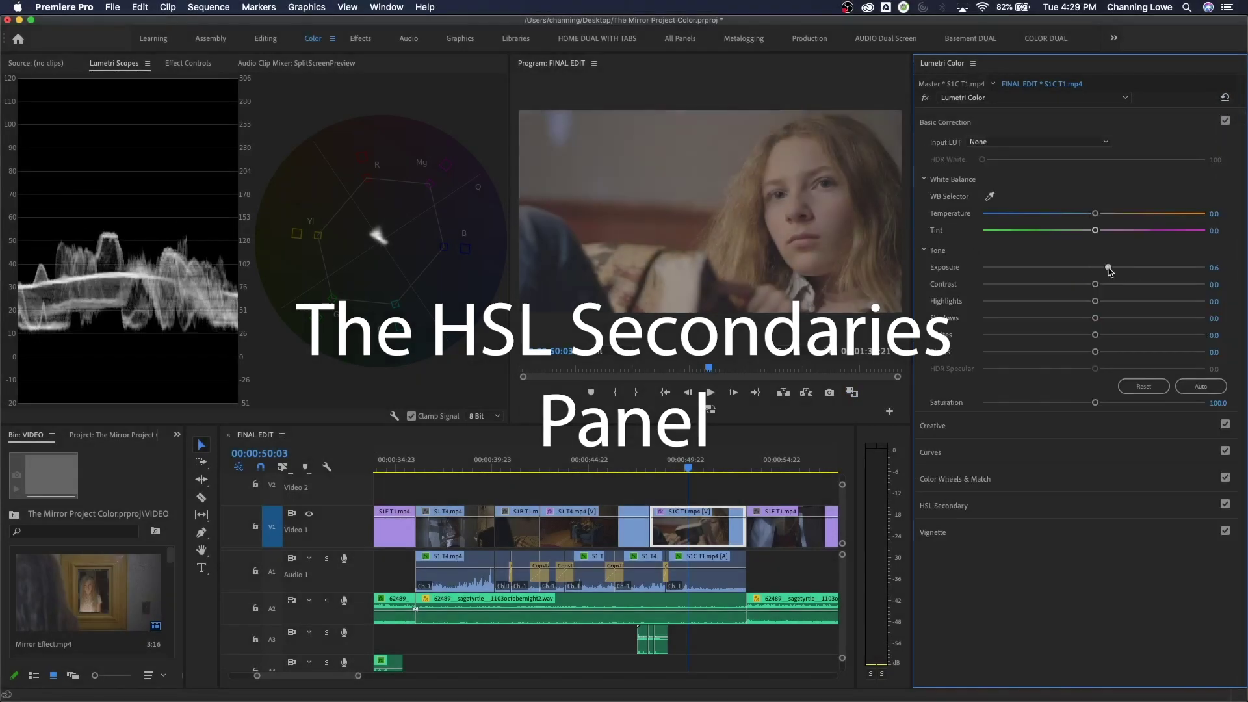
Reset the exposure of S1C T1.mp4, open the HSL Secondary controls, and park the playhead on S1 T4.mp4 at 00:00:45:03.
double_click(1108, 268)
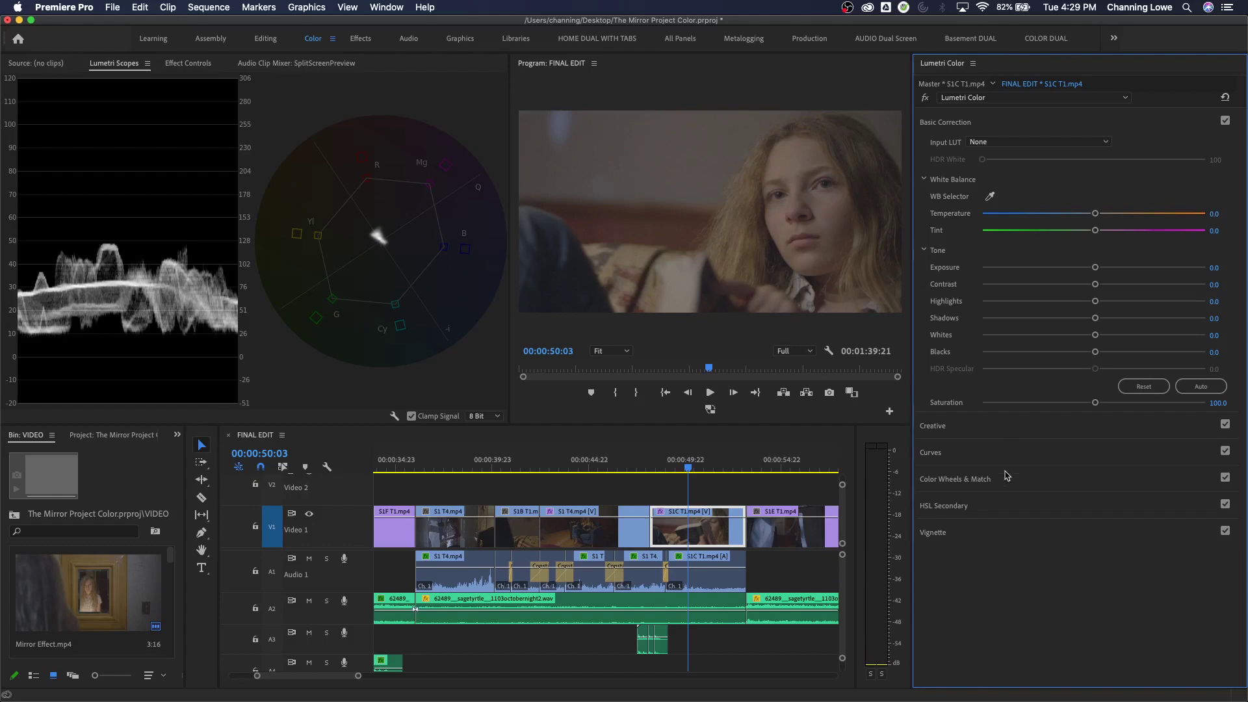
click(1001, 506)
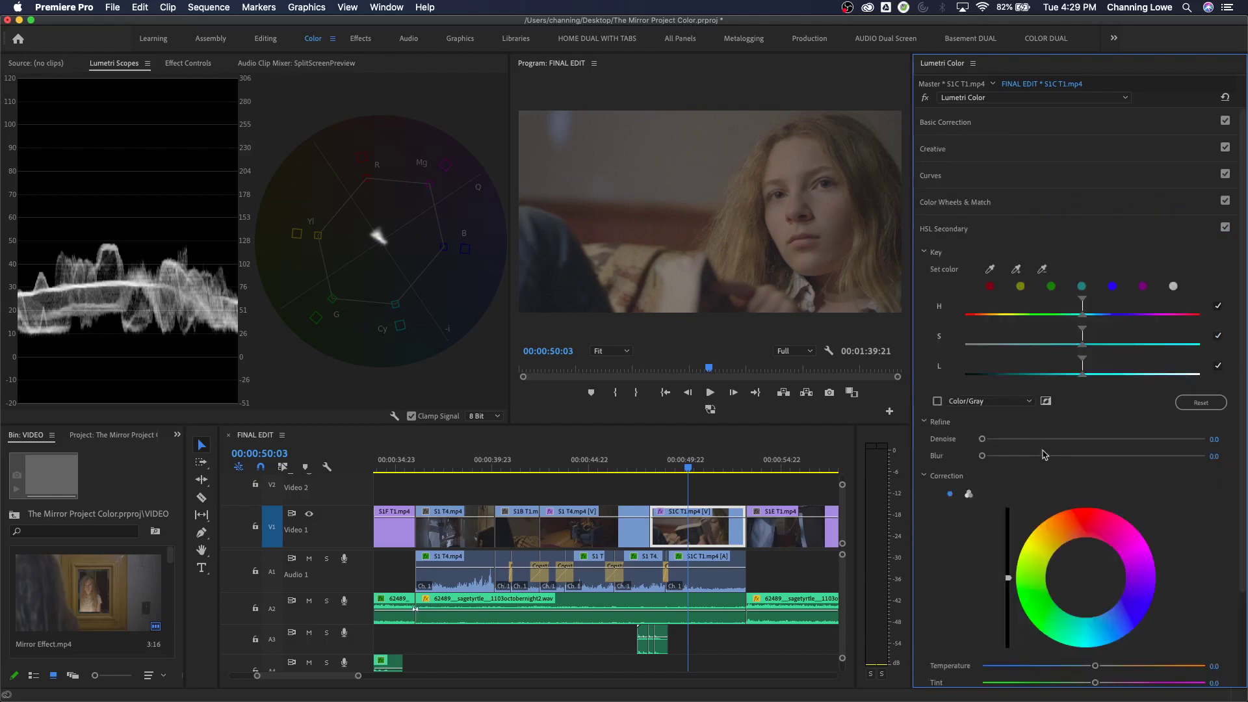
click(592, 479)
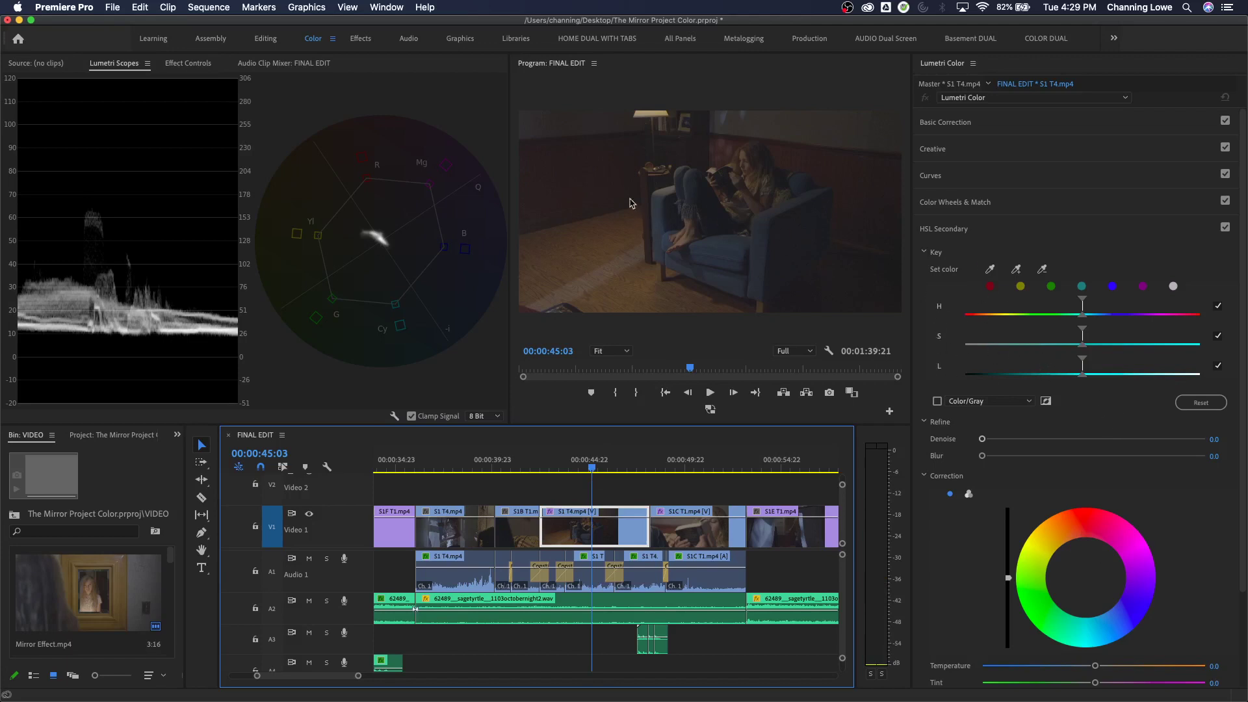
Key the blue armchair in S1 T4.mp4 by sampling its color, adding a second sample, and showing the Color/Gray mask.
click(989, 269)
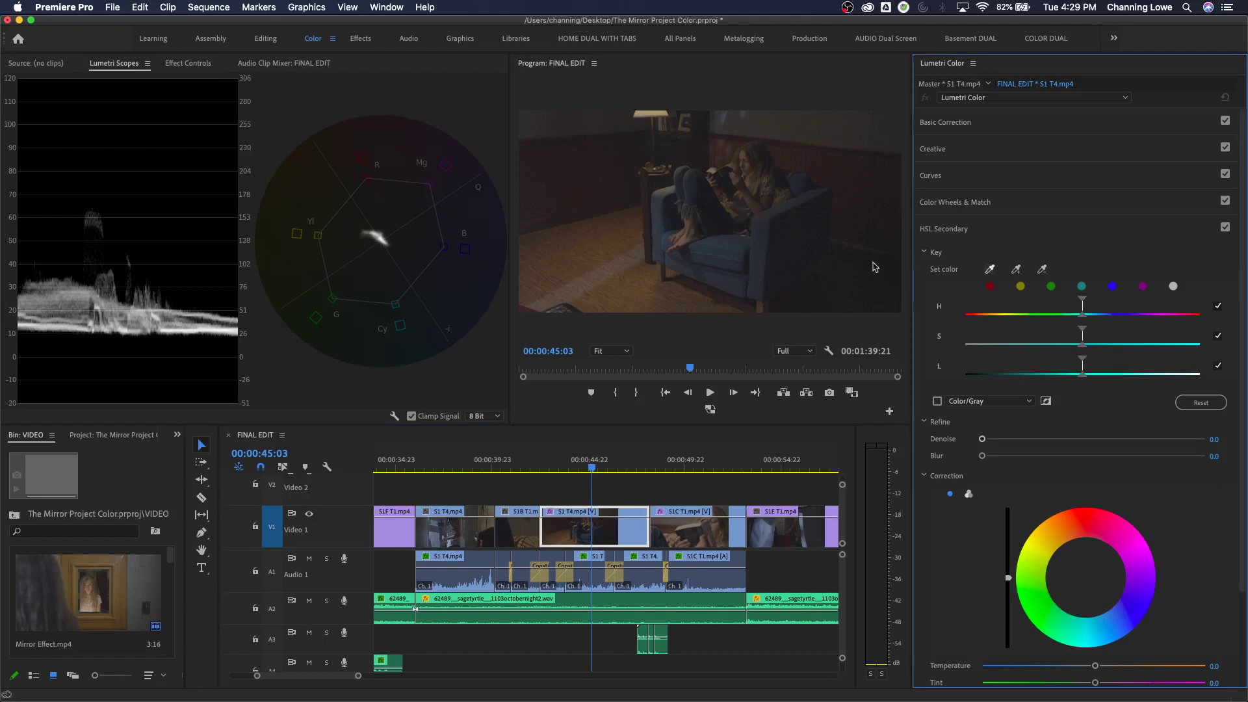
click(727, 240)
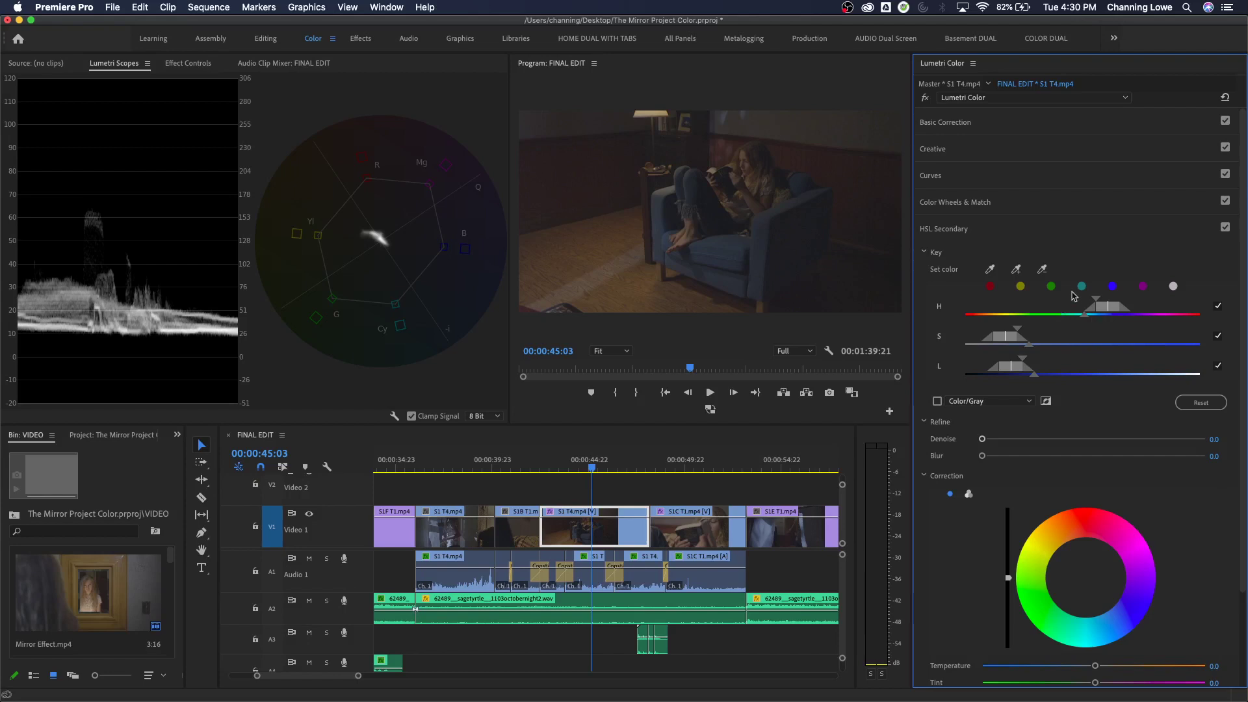
click(1017, 270)
click(775, 270)
click(937, 402)
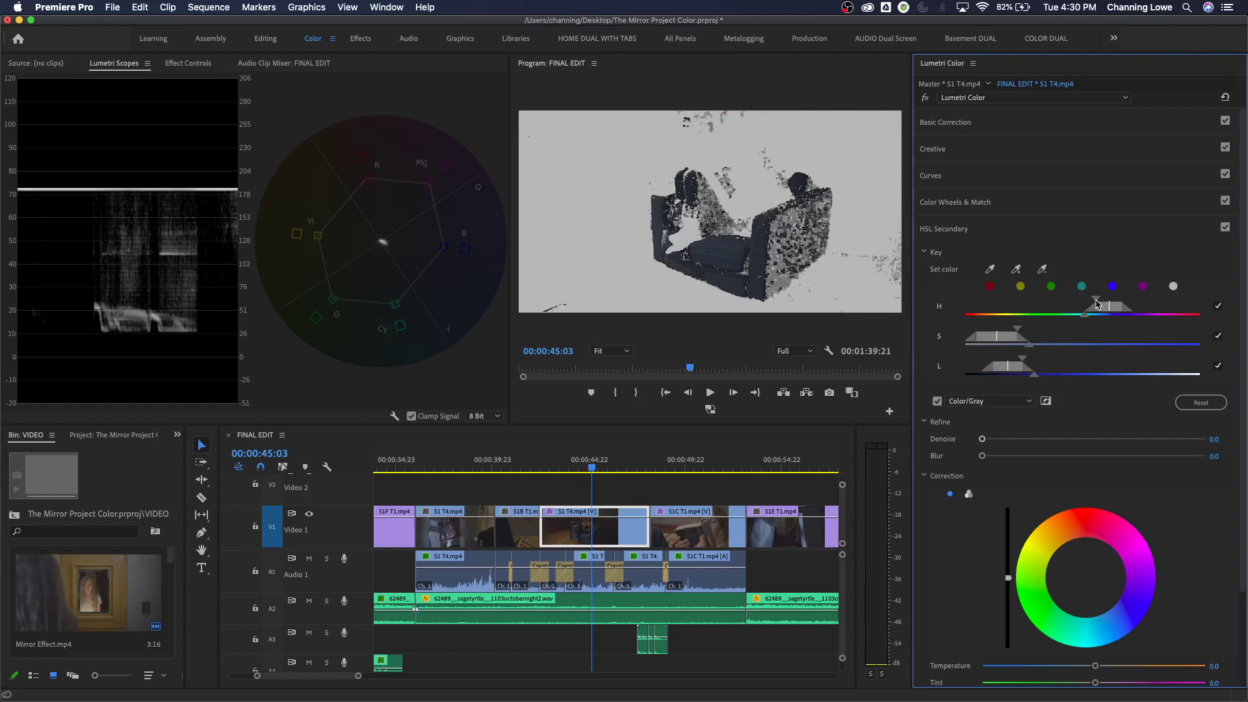
Widen the armchair key's hue, saturation and luminance ranges, and set Denoise to 60.2 and Blur to 8.0.
drag(1096, 303, 1092, 306)
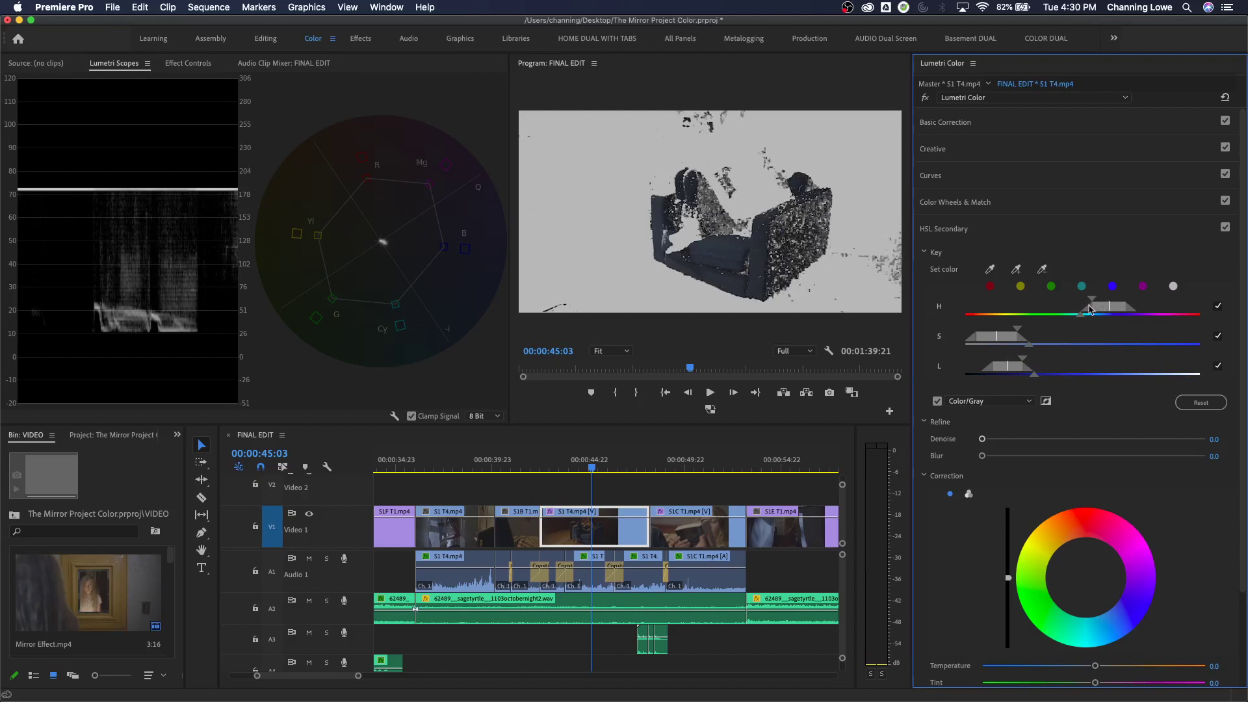
drag(1022, 332, 1033, 361)
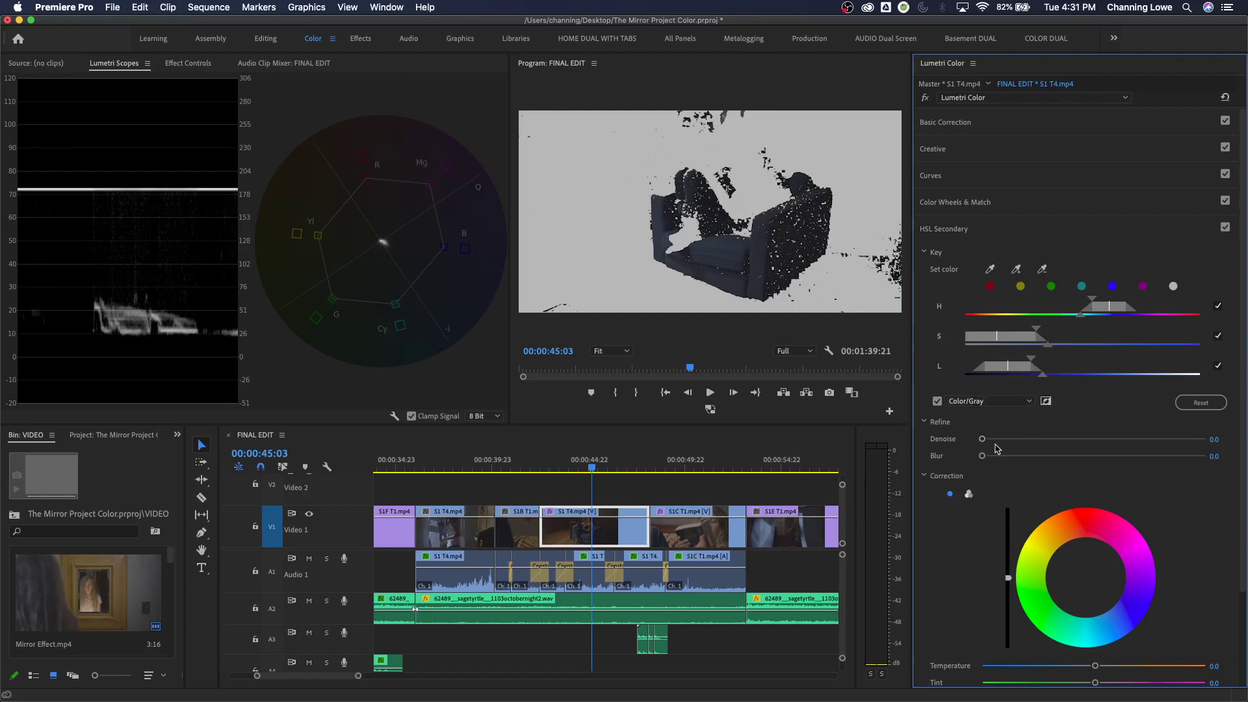
drag(985, 442, 1041, 457)
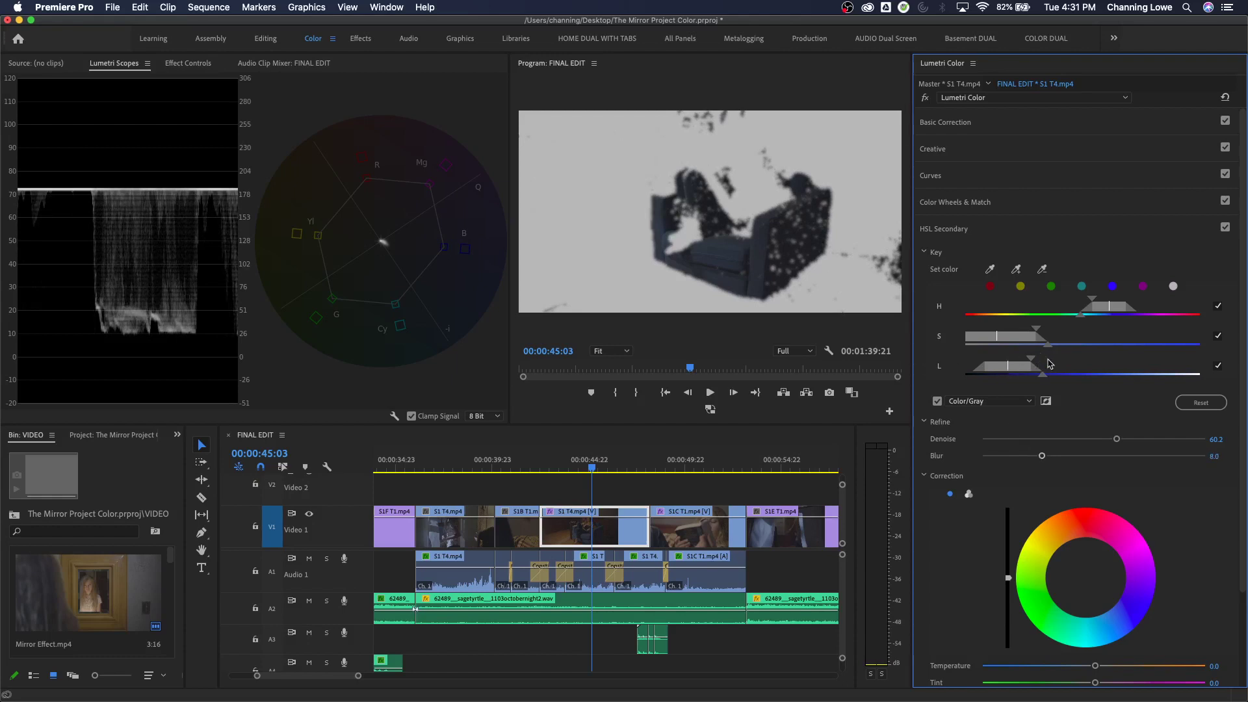
Shift the key's luminance range brighter, narrow its saturation range, nudge the hue range, and hide the Color/Gray mask.
mouse_move(1030, 360)
mouse_down()
mouse_move(1060, 362)
mouse_move(1010, 369)
mouse_move(1031, 369)
mouse_up()
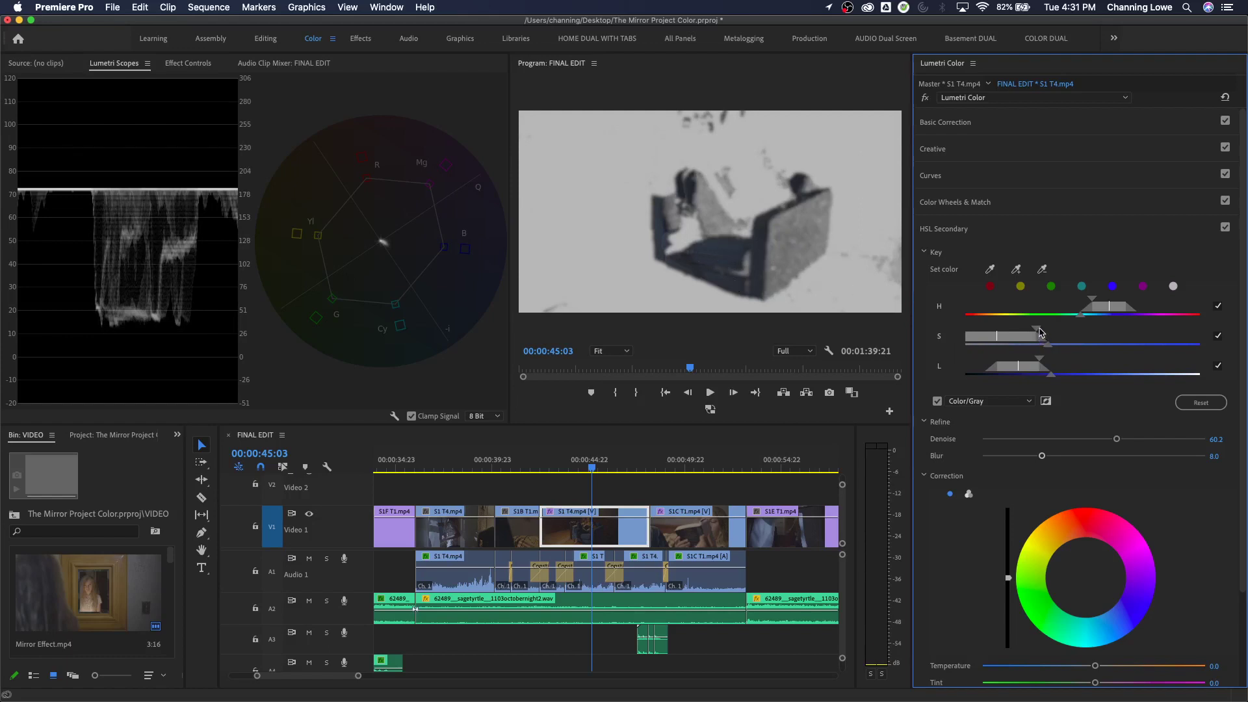
drag(1040, 333, 1004, 345)
drag(1103, 308, 1101, 313)
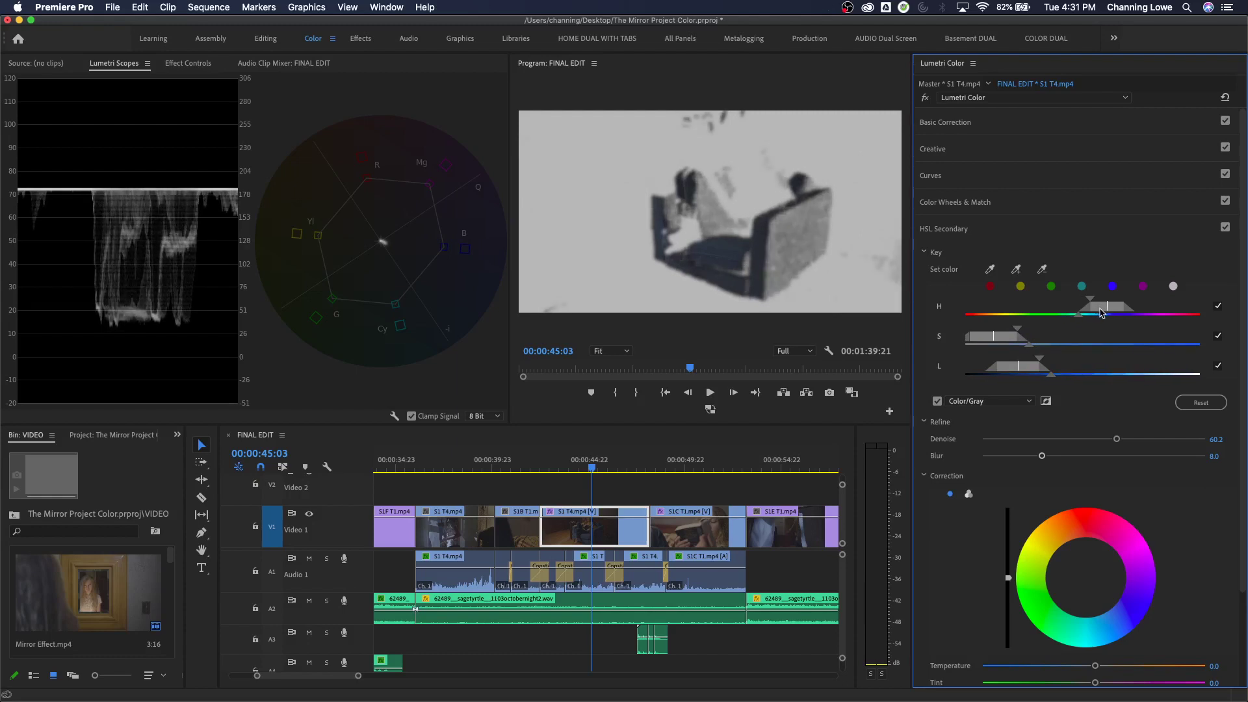
click(937, 401)
Try different tints on the keyed armchair with the HSL Secondary correction wheel, resetting the wheel each time.
scroll(1118, 478, down, 2)
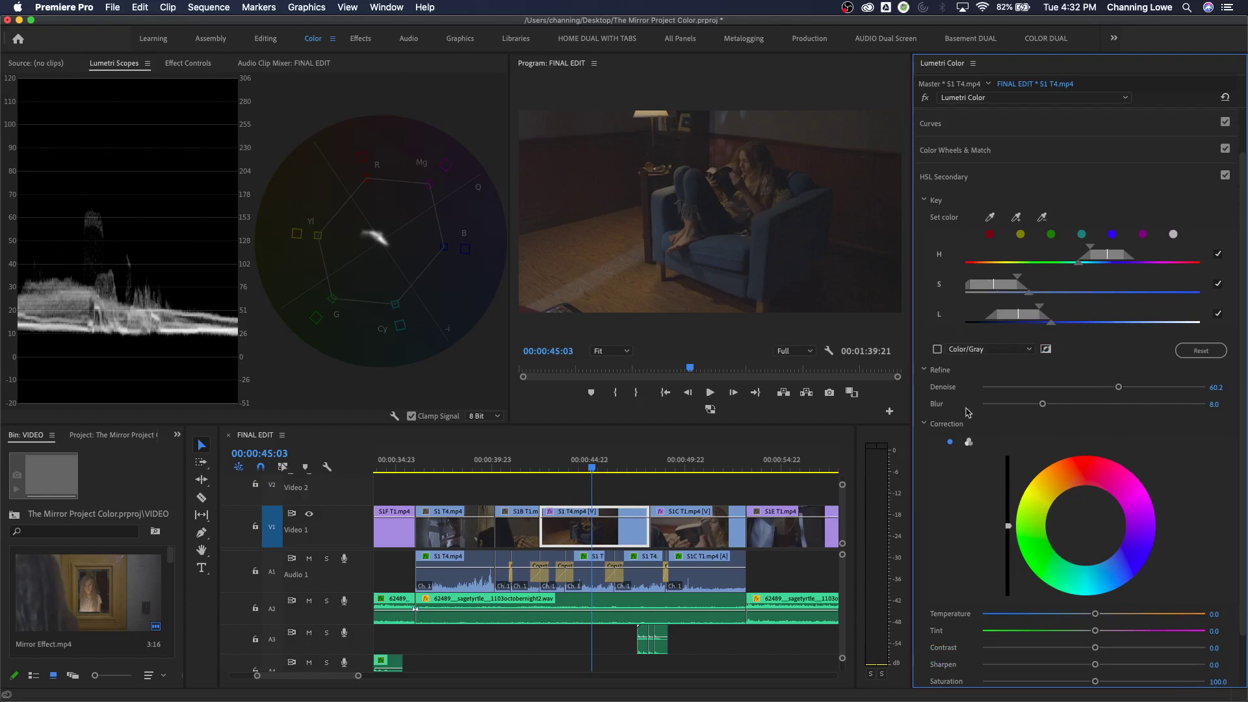
mouse_move(1087, 530)
mouse_down()
mouse_move(1108, 533)
mouse_move(1070, 517)
mouse_move(1079, 528)
mouse_move(1086, 499)
mouse_move(1106, 505)
mouse_move(1092, 520)
mouse_up()
double_click(1089, 498)
mouse_move(1107, 519)
mouse_down()
mouse_move(1120, 527)
mouse_move(1115, 515)
mouse_move(1079, 516)
mouse_move(1098, 539)
mouse_move(1090, 518)
mouse_up()
double_click(1054, 557)
Invert the armchair key and set the HSL Secondary saturation to 0.0 so only the chair's blues keep their color.
scroll(1122, 600, down, 2)
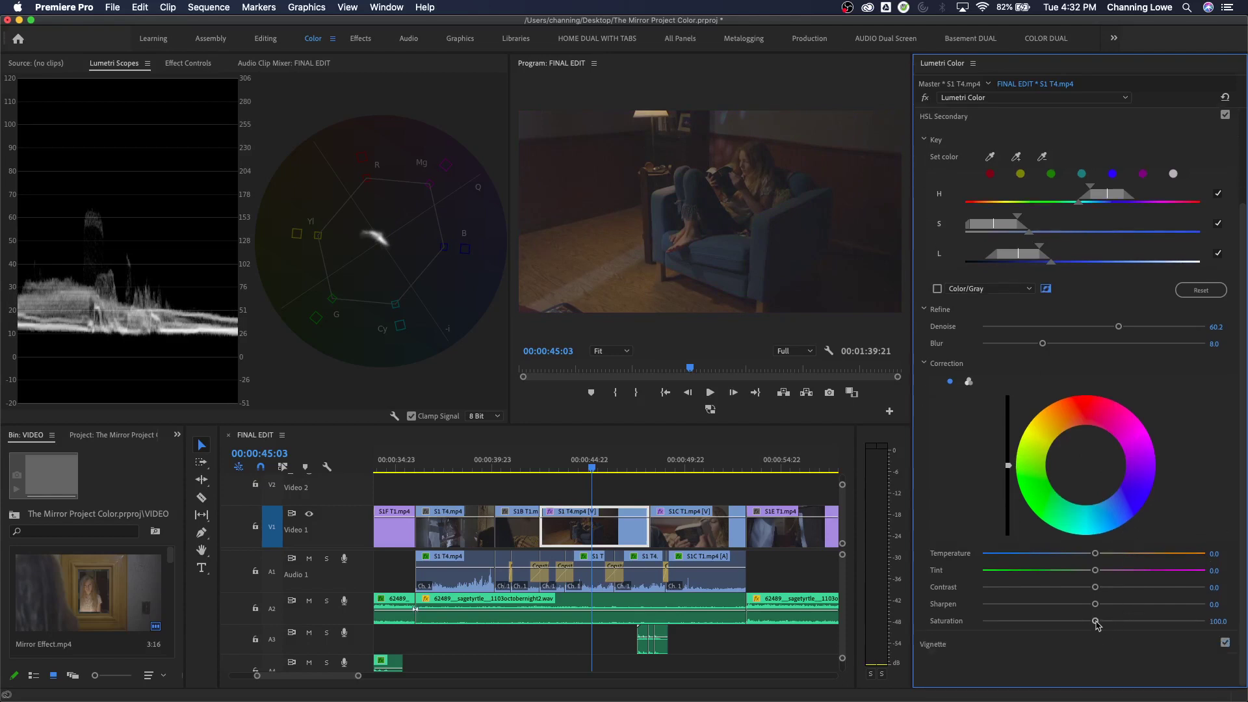
drag(1095, 621, 935, 632)
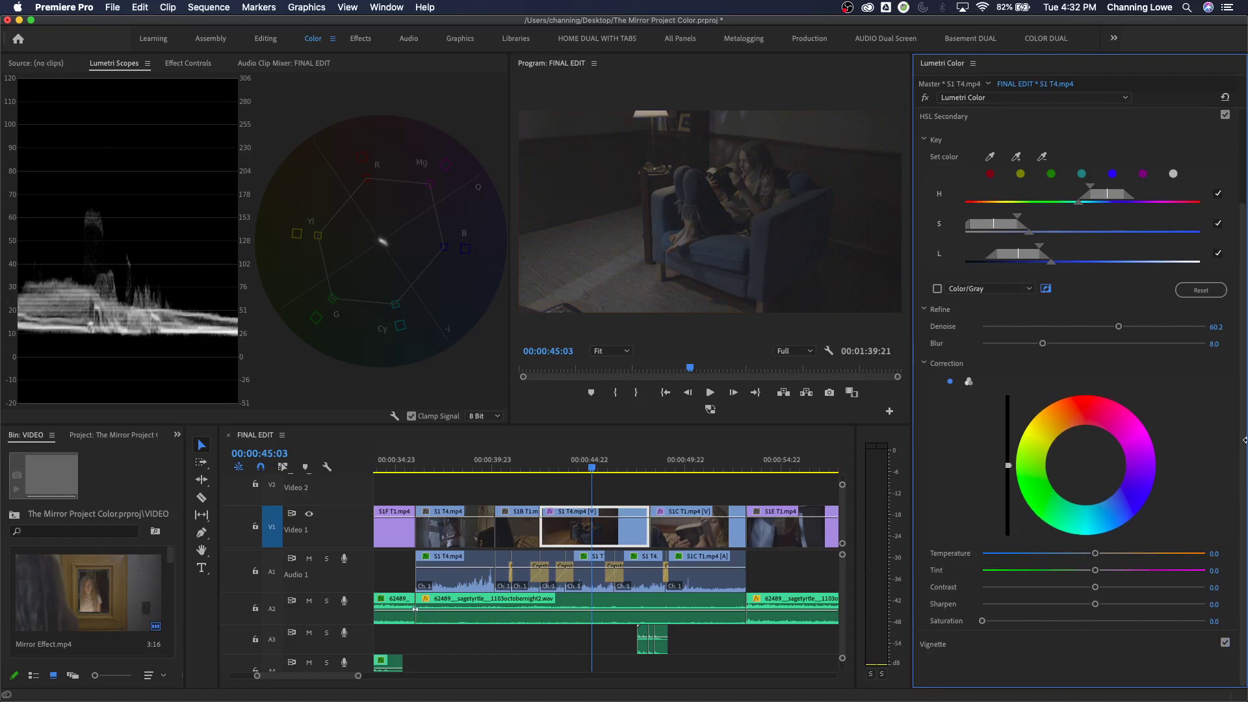
Add a second Lumetri Color effect to S1 T4.mp4 and make it the active effect.
scroll(1244, 288, up, 5)
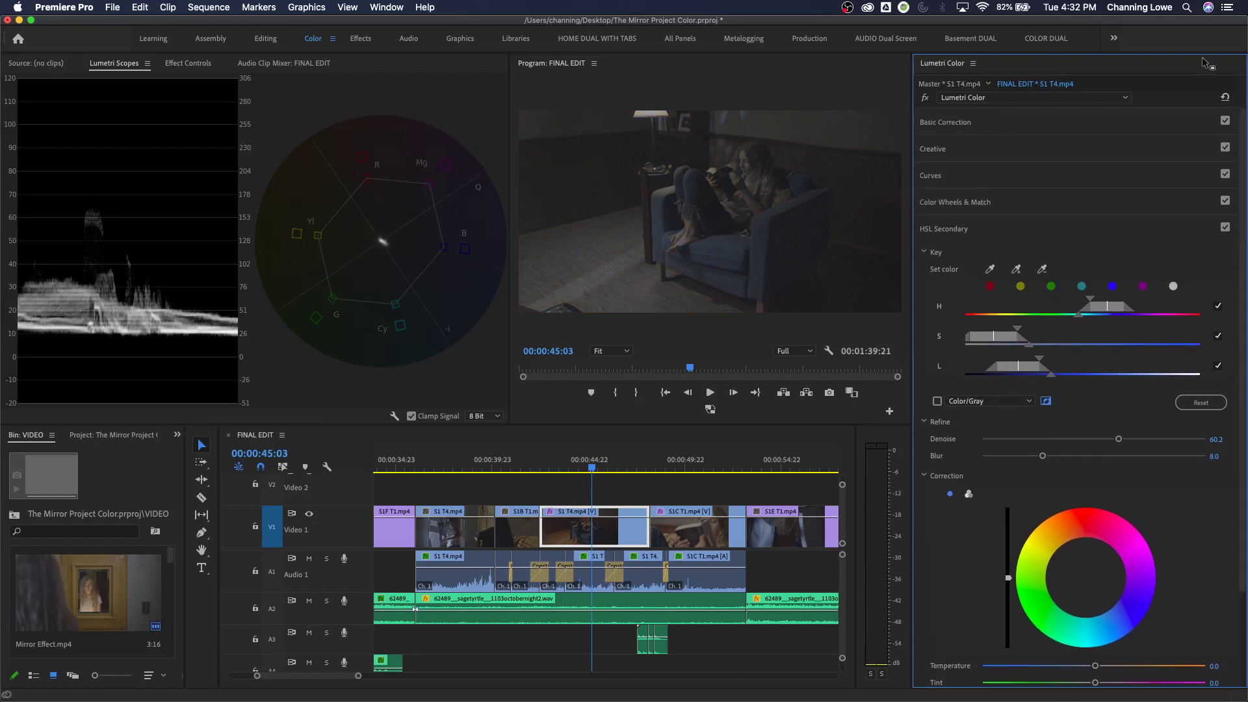
click(968, 99)
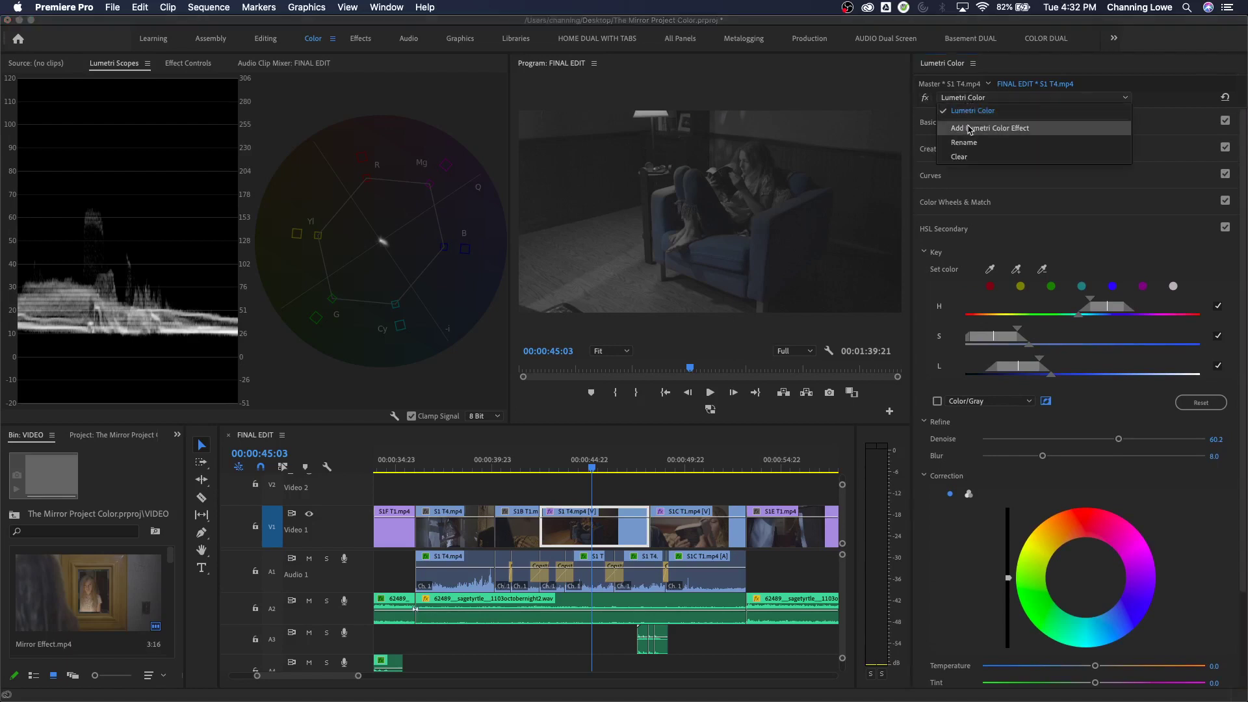
click(970, 129)
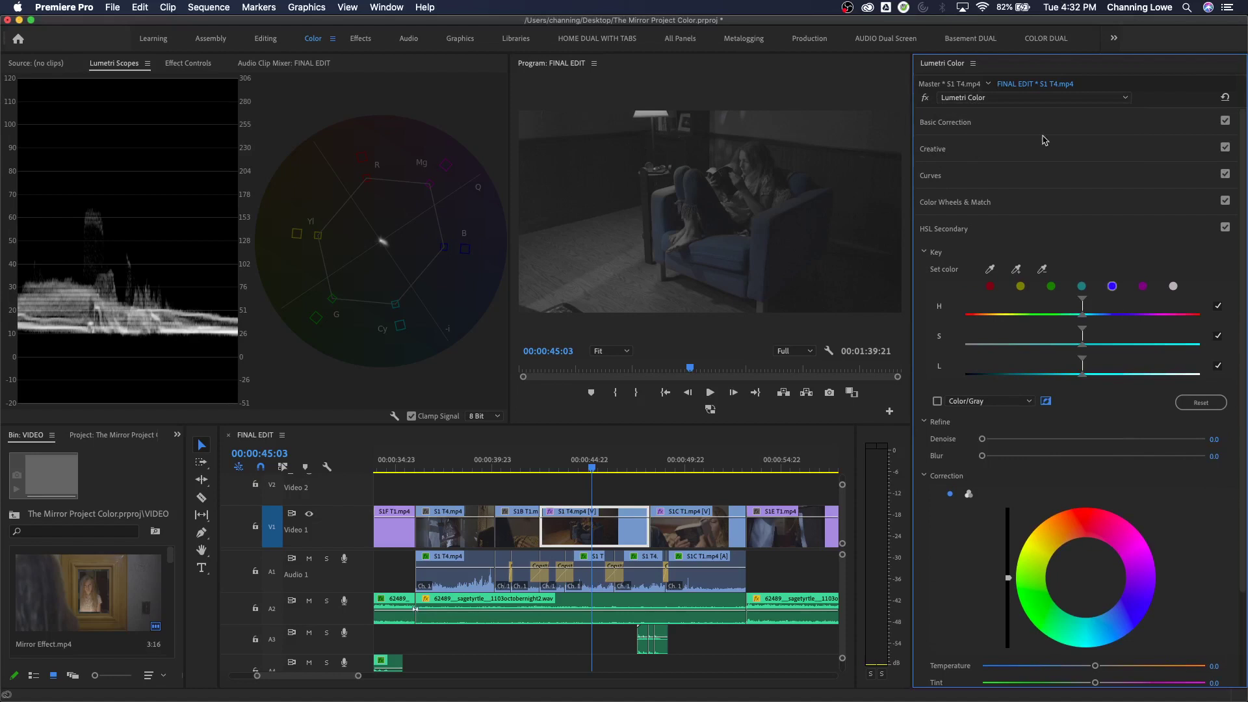
click(1033, 99)
click(1037, 148)
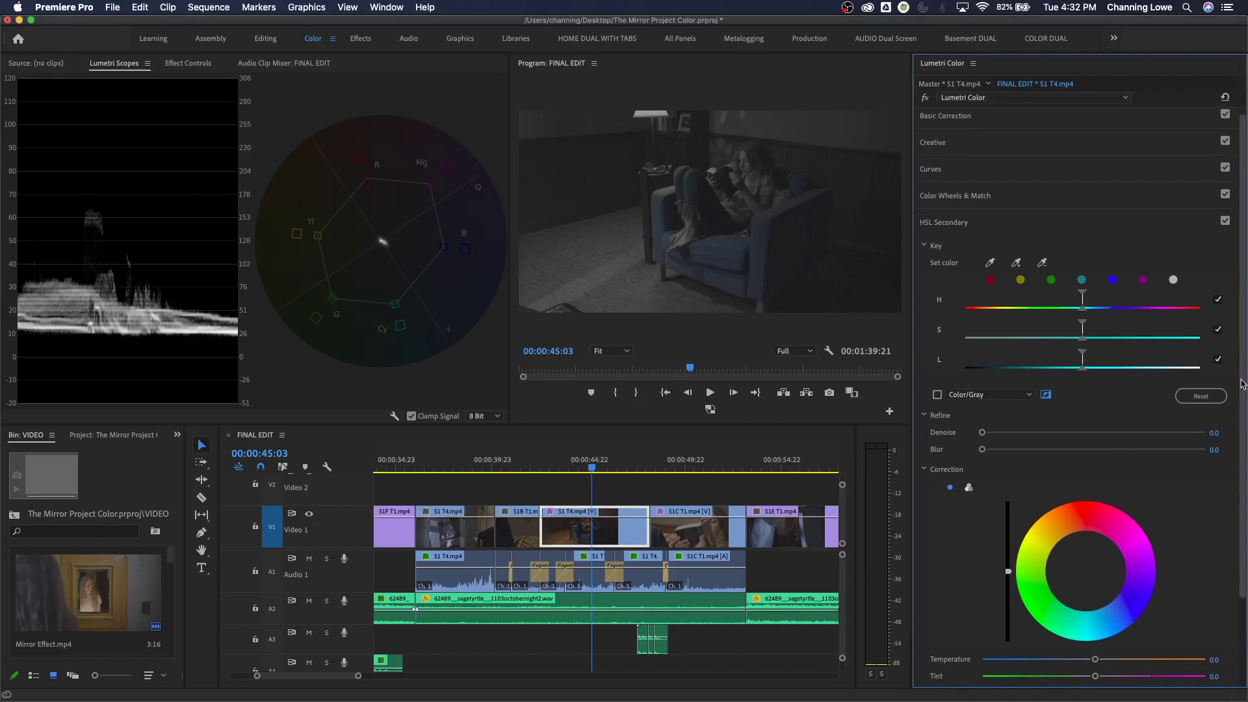
Try cooling the whole shot with a Basic Correction temperature of -59.3 in the second Lumetri Color effect.
click(987, 128)
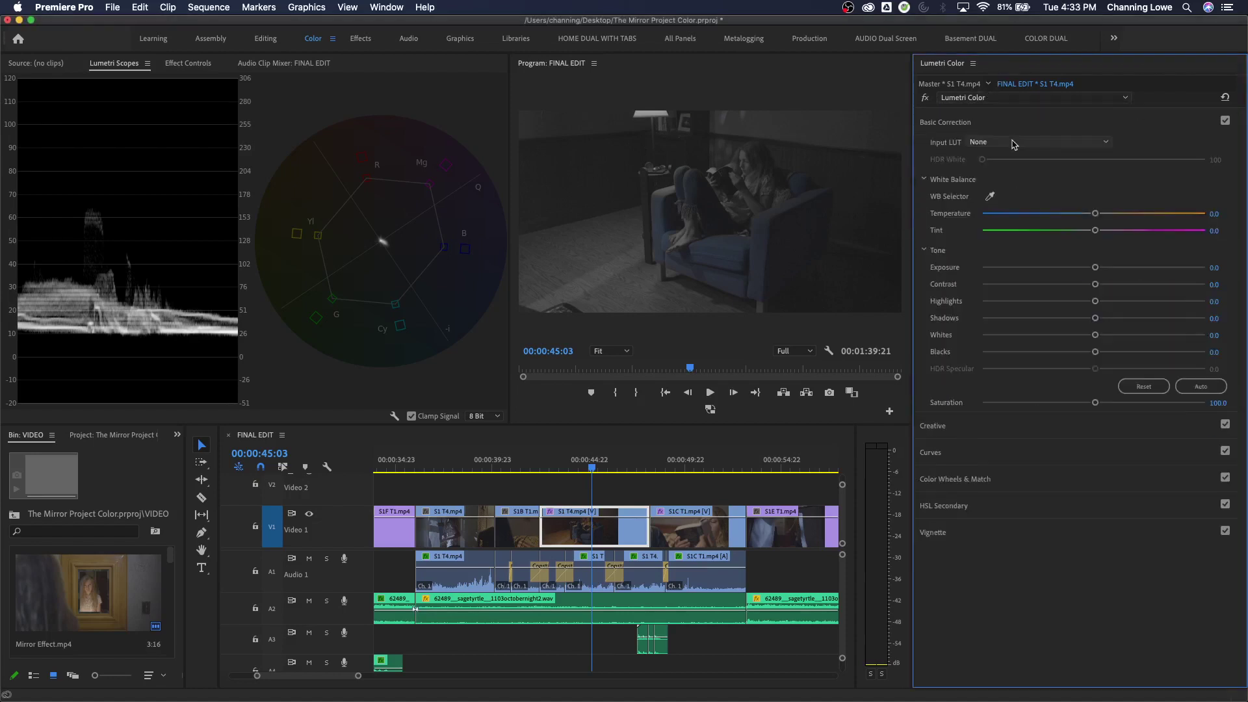
drag(1095, 213, 1028, 217)
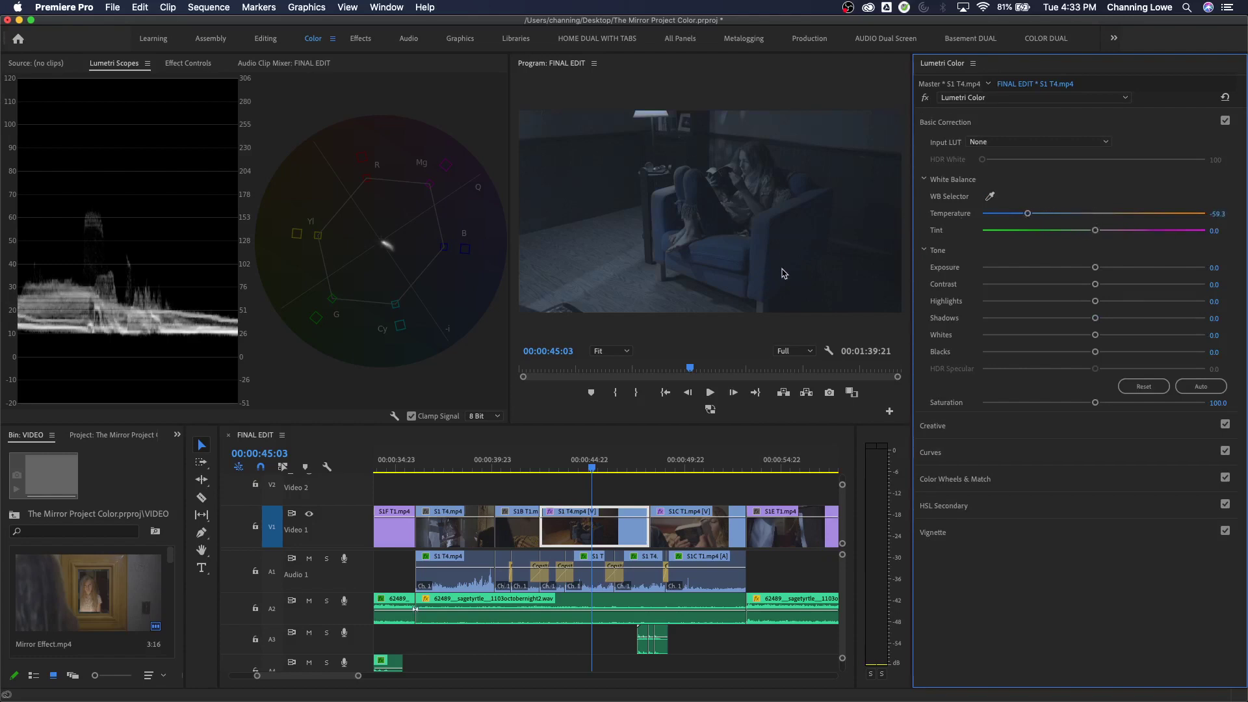
key(super+z)
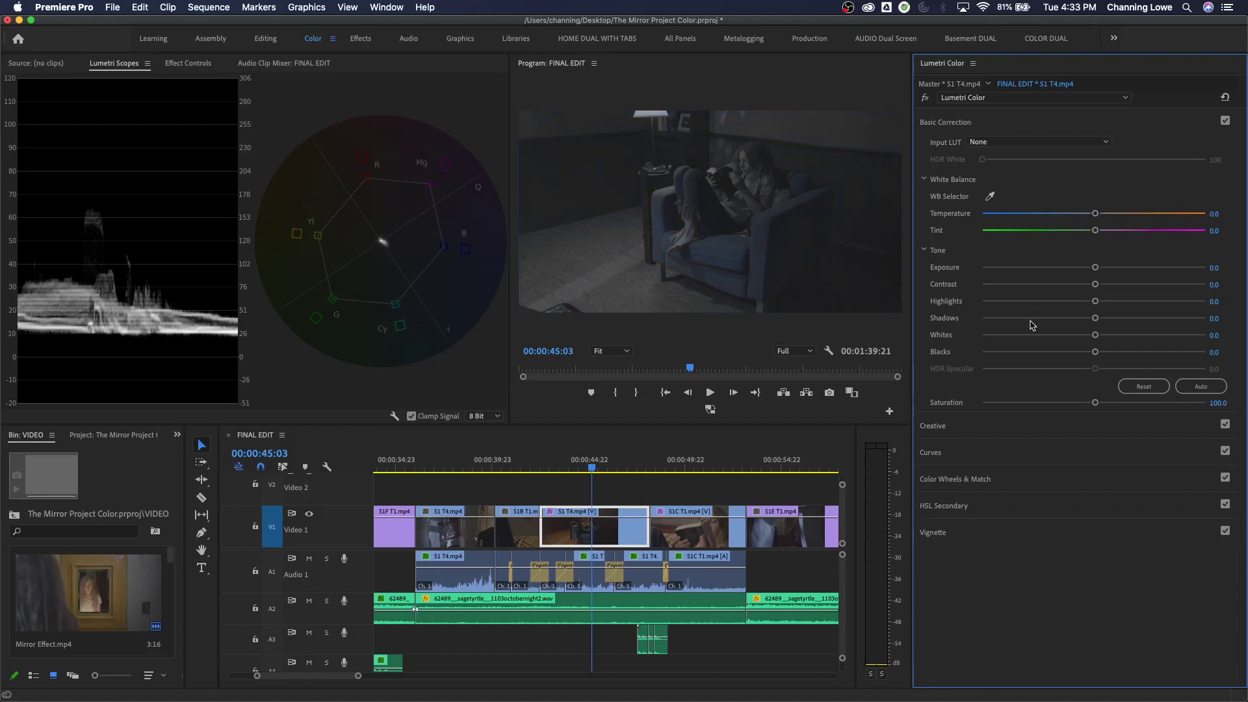
click(1004, 506)
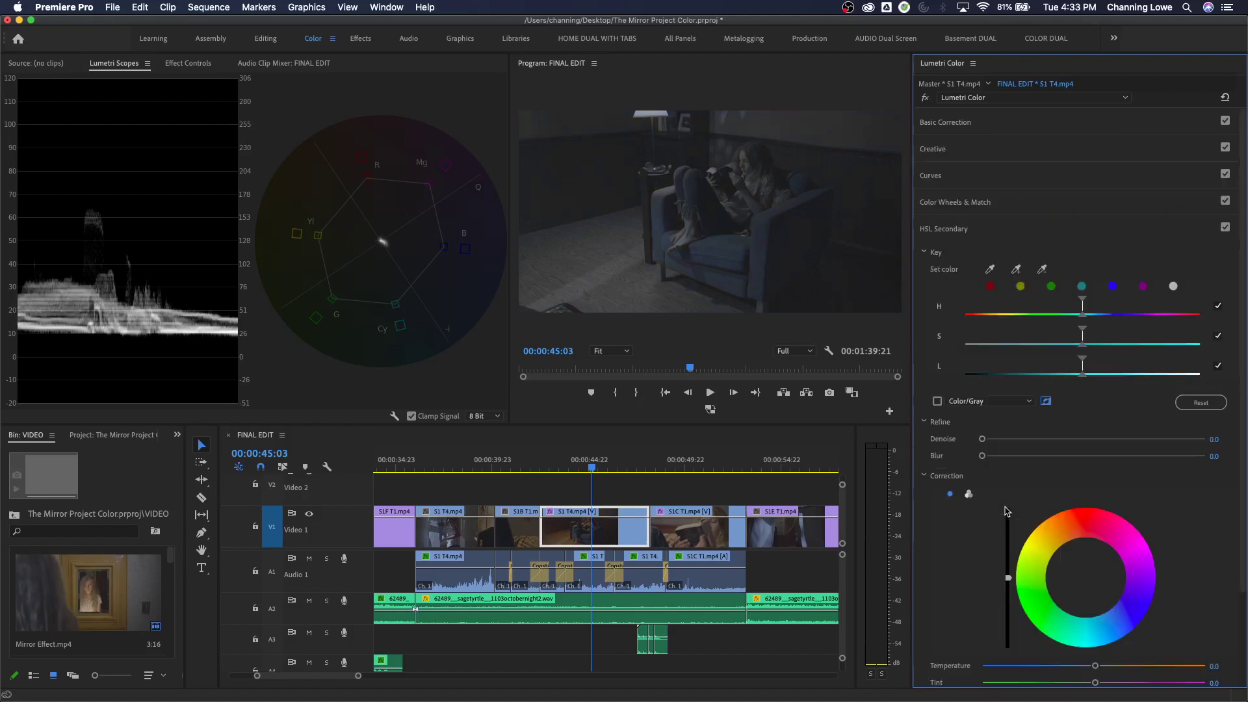
scroll(1117, 499, down, 3)
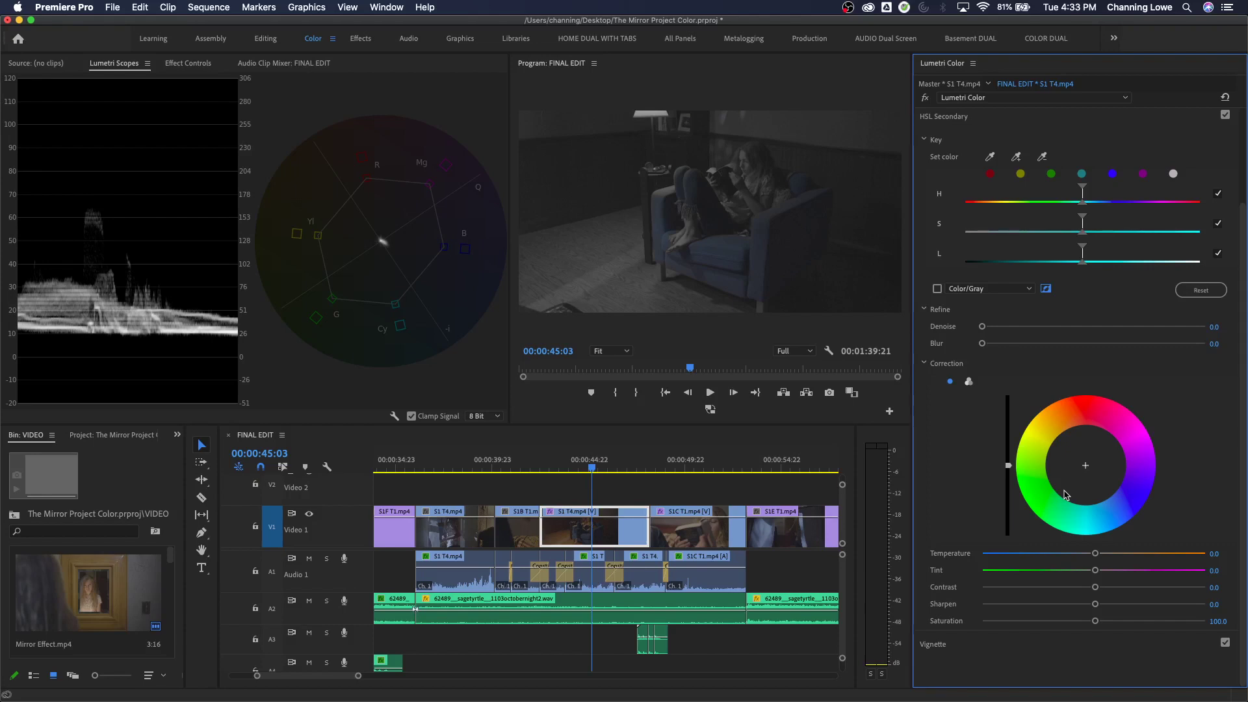
click(1045, 287)
scroll(990, 219, up, 1)
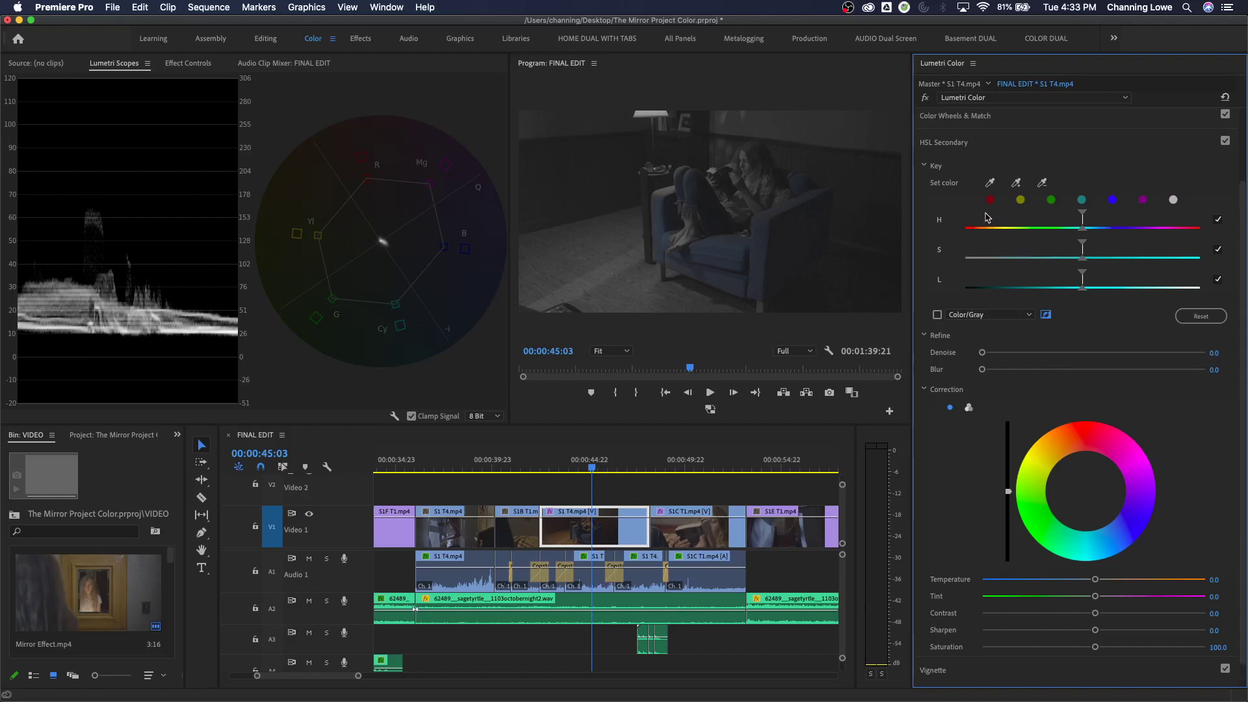
click(981, 147)
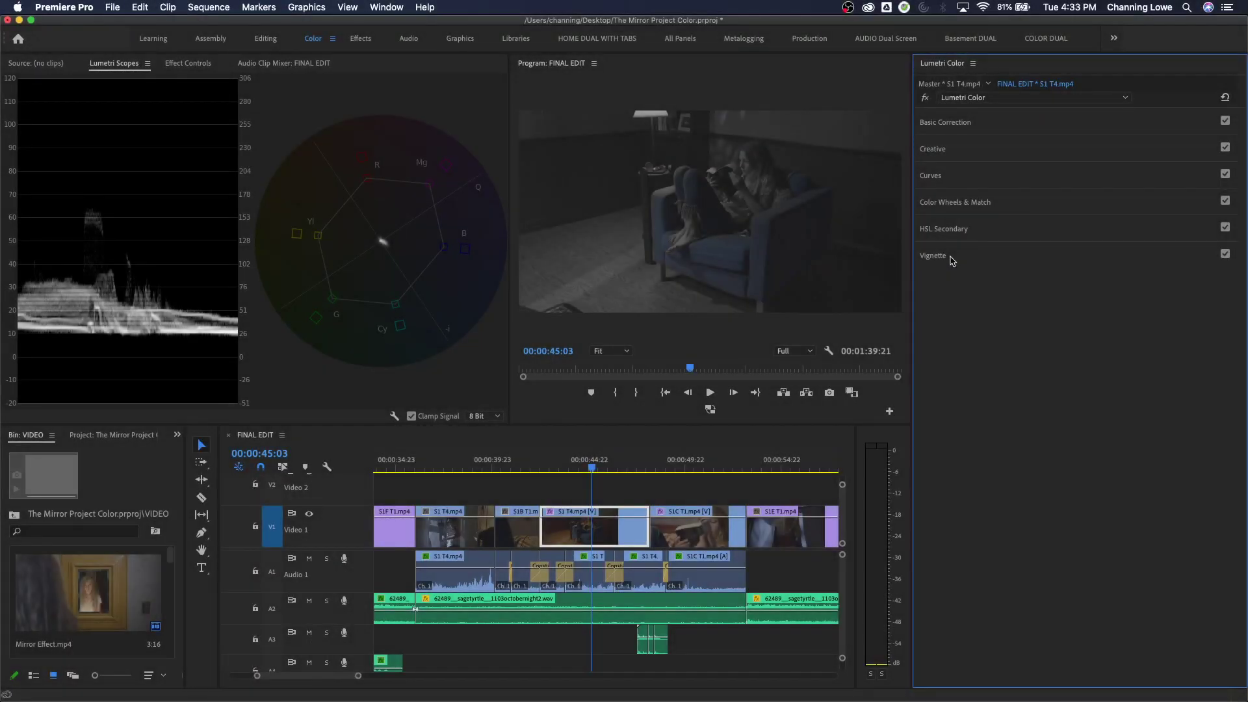
click(952, 262)
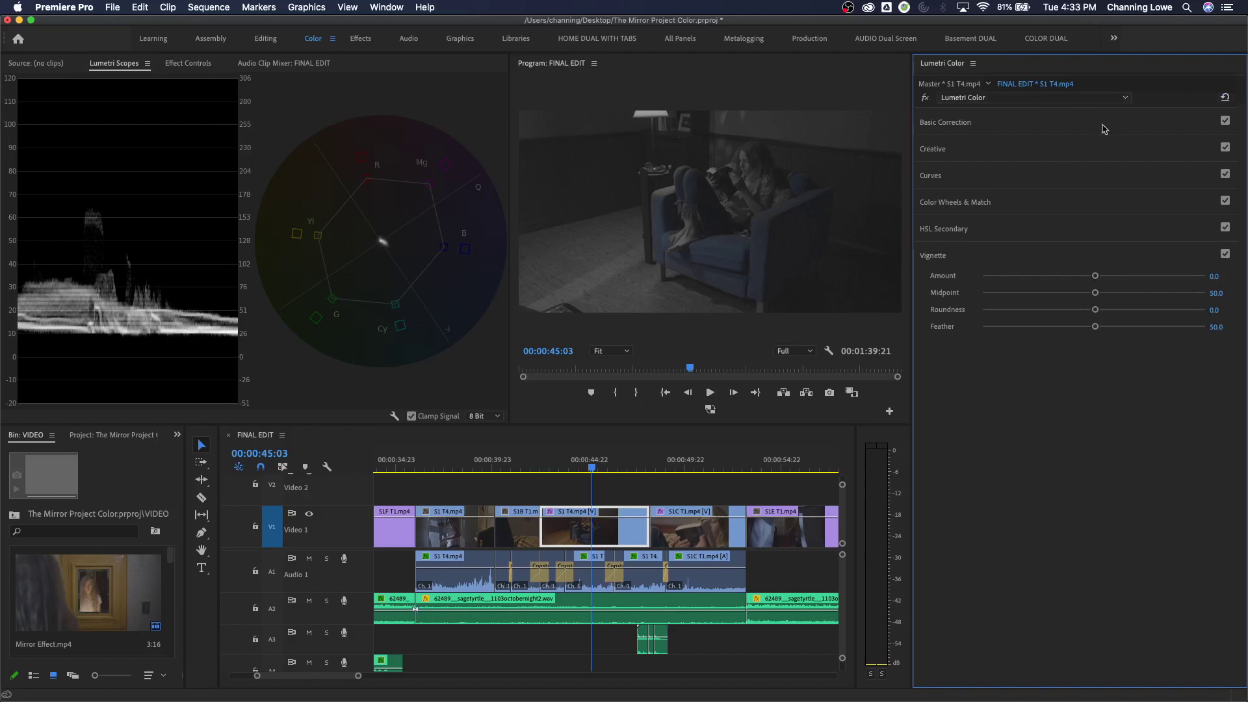
Remove both Lumetri Color effects from S1 T4.mp4 and raise its exposure and contrast in Basic Correction at 00:00:45:09.
click(985, 124)
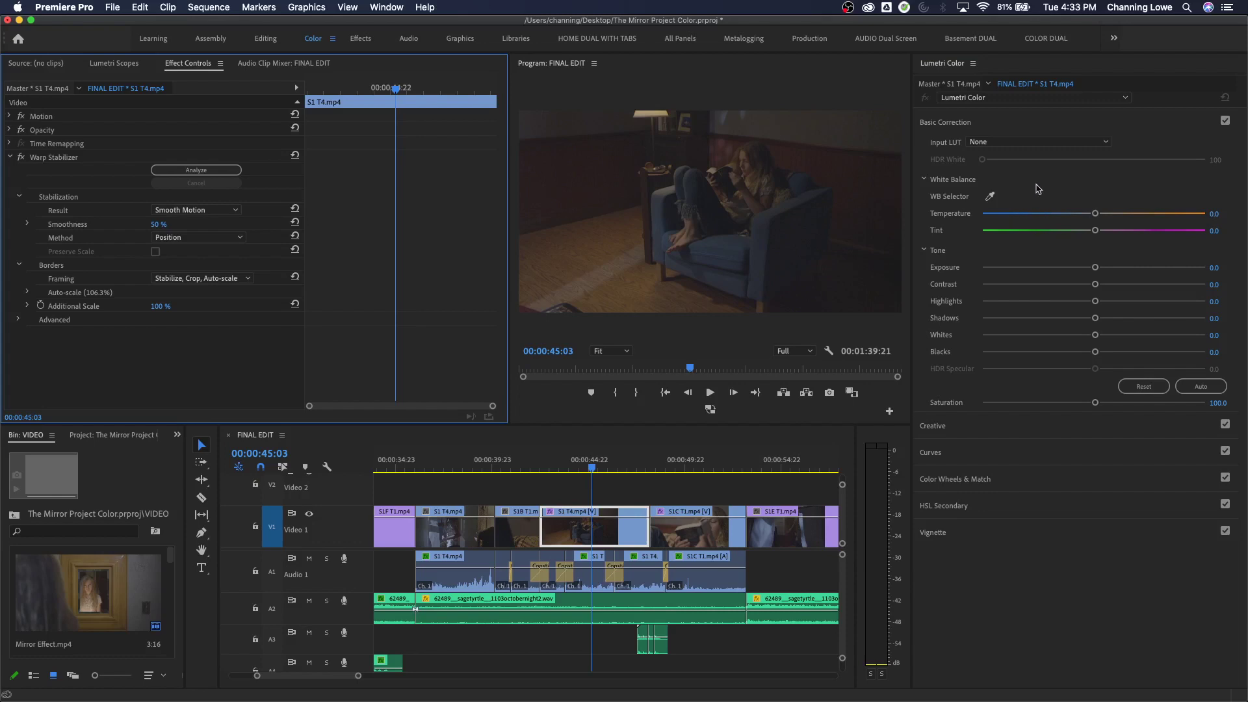
click(1033, 122)
click(596, 463)
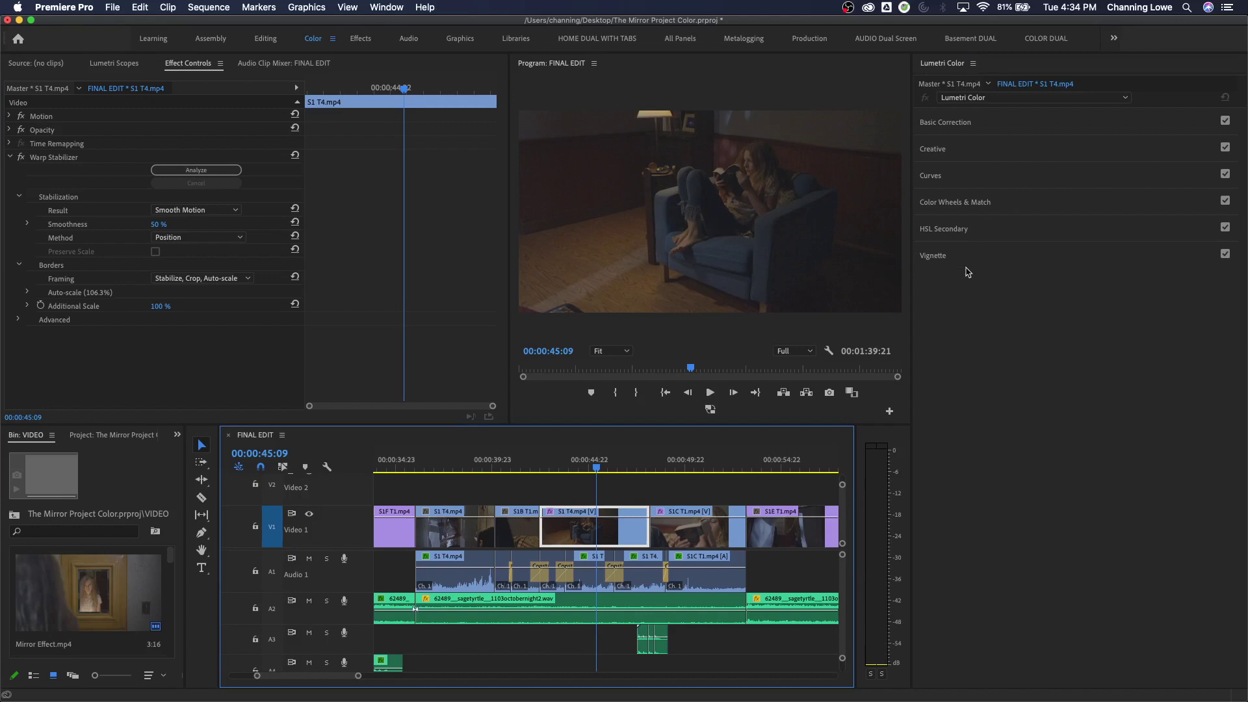
click(1011, 126)
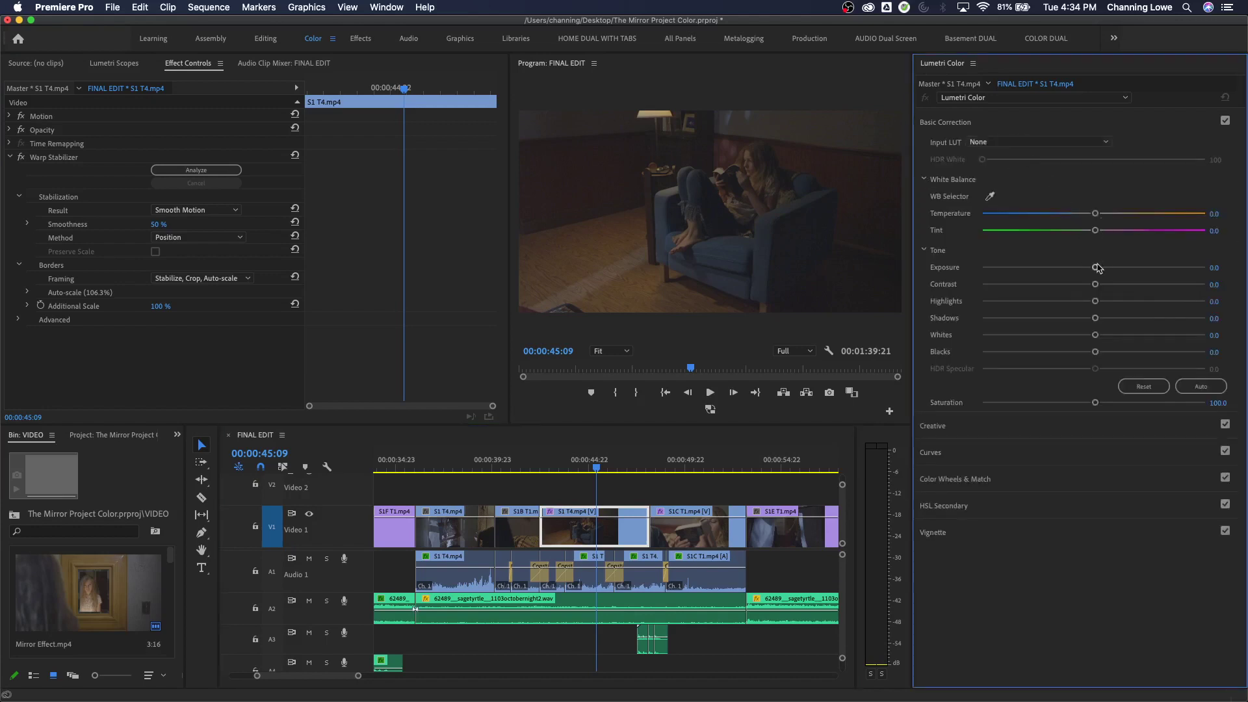
drag(1096, 267, 1175, 284)
Give S1 T4.mp4 a dark vignette with amount -3.0, midpoint 52.3, roundness 15.1 and feather 55.2.
click(984, 535)
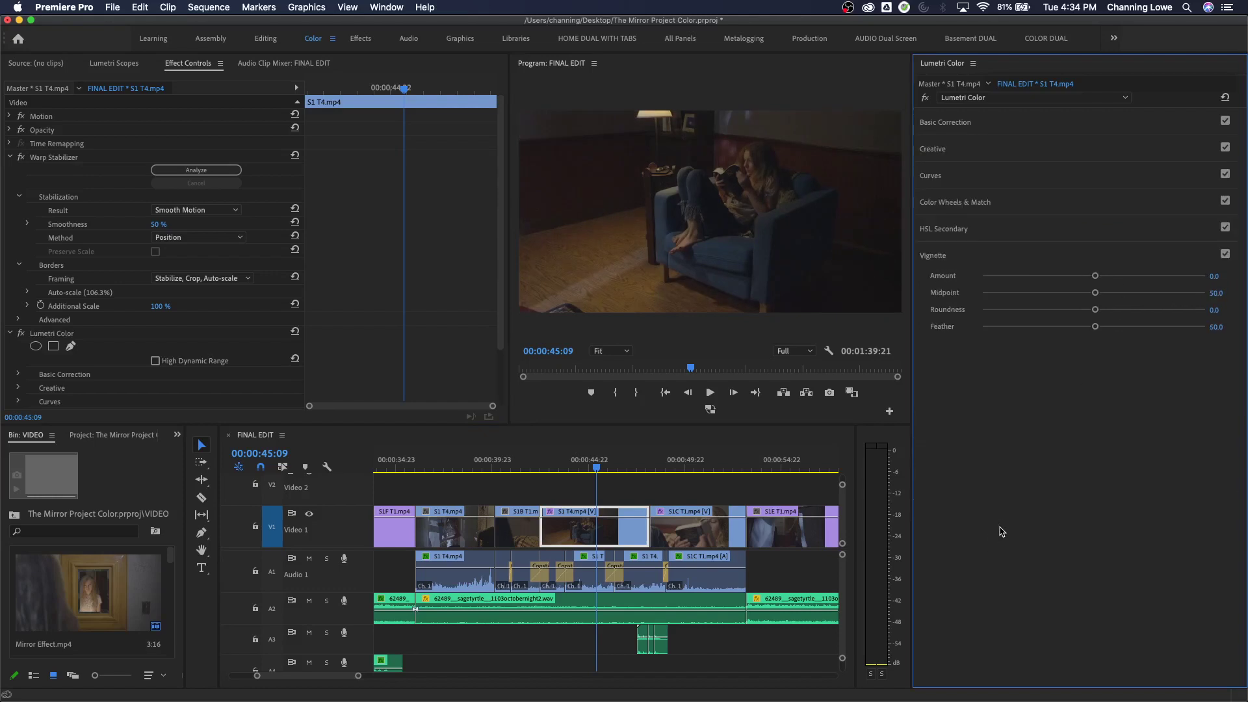
drag(1101, 279, 1096, 329)
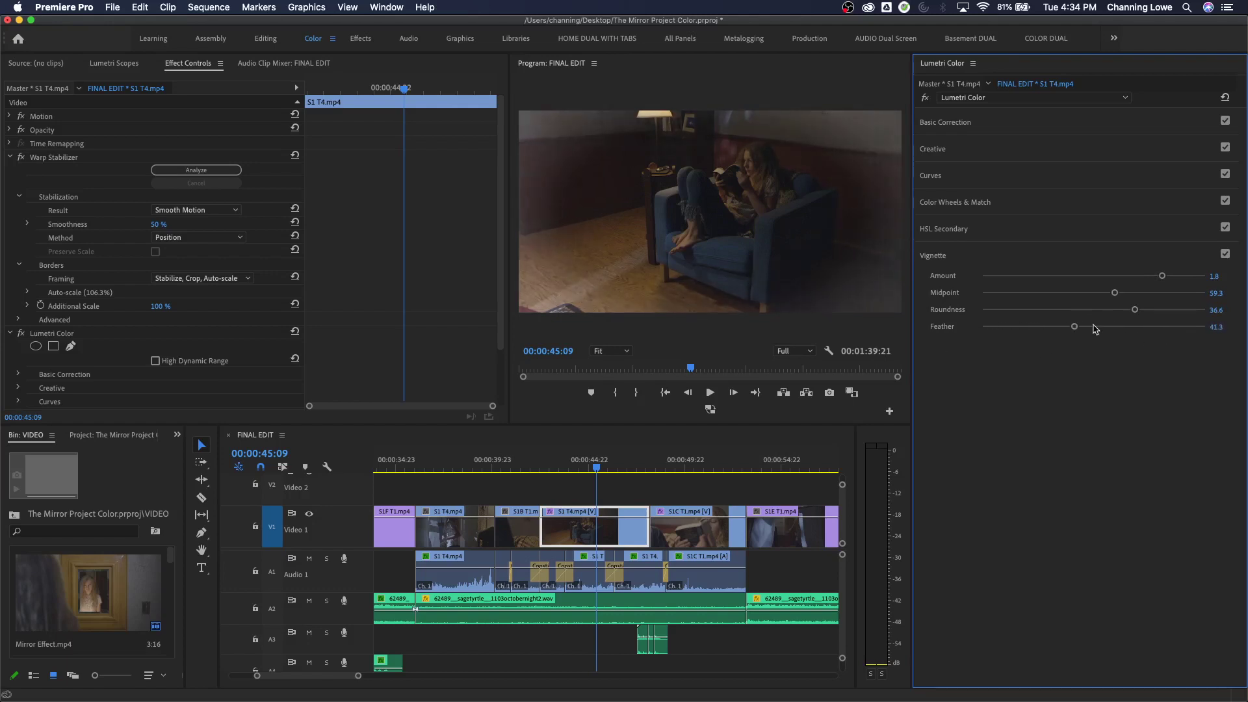
drag(1155, 279, 798, 301)
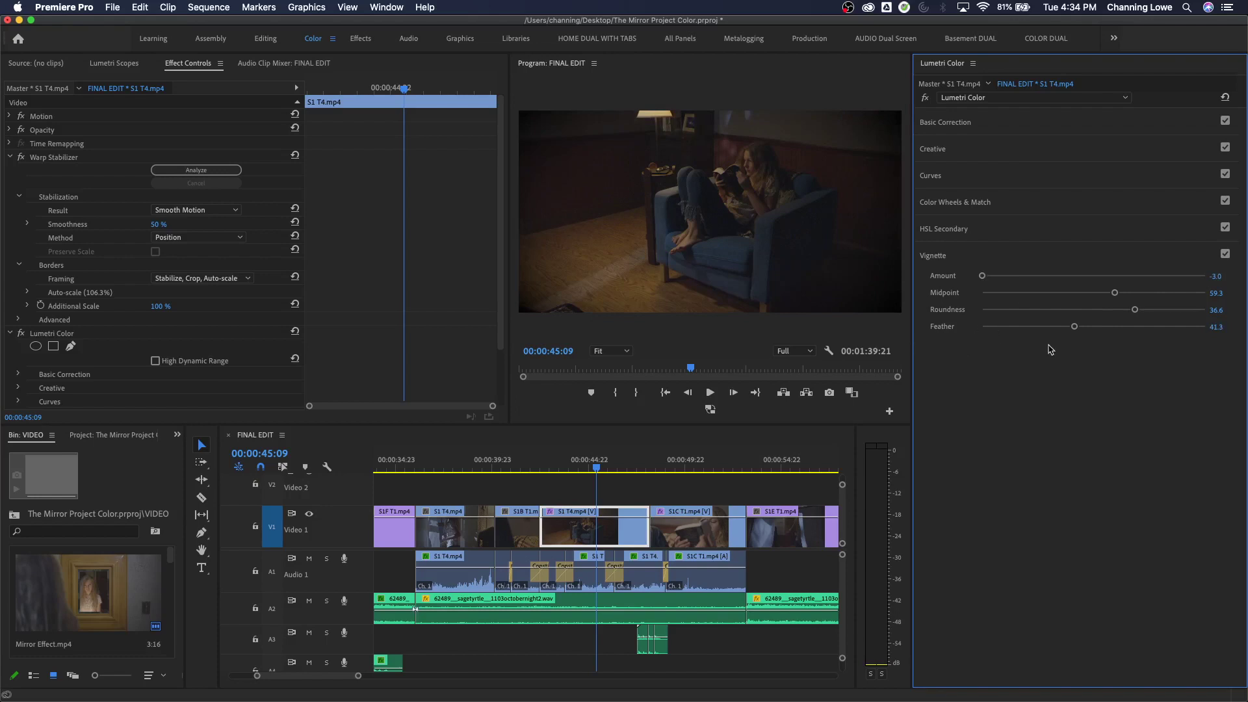
drag(1069, 328, 1099, 294)
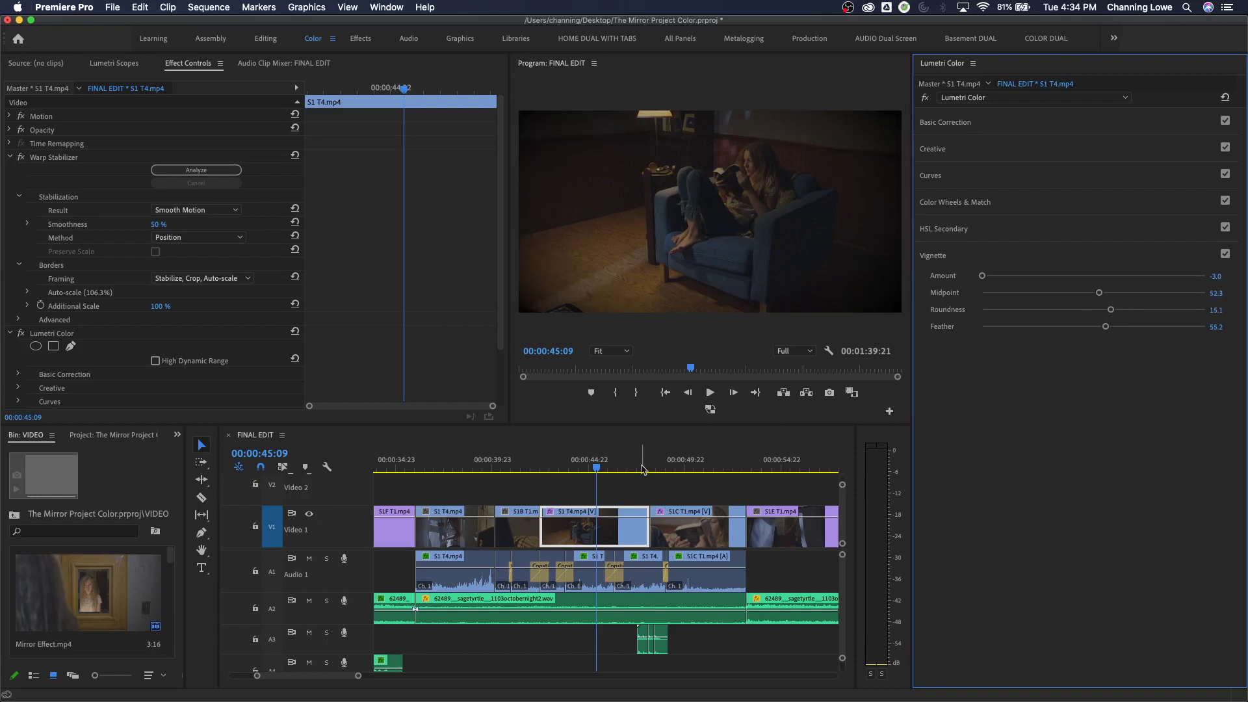
Play S1C T1.mp4 to the girl's face at 00:00:50:15 and raise the clip's contrast in Basic Correction.
click(664, 463)
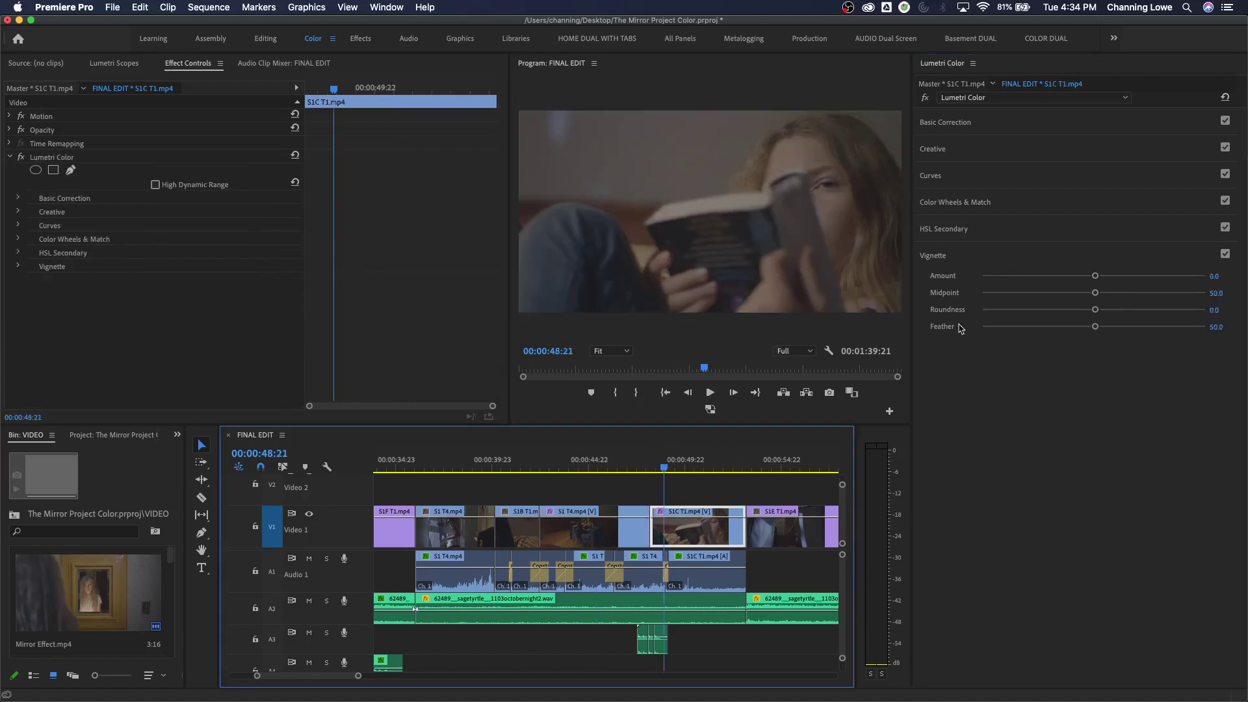
key(space)
key(space)
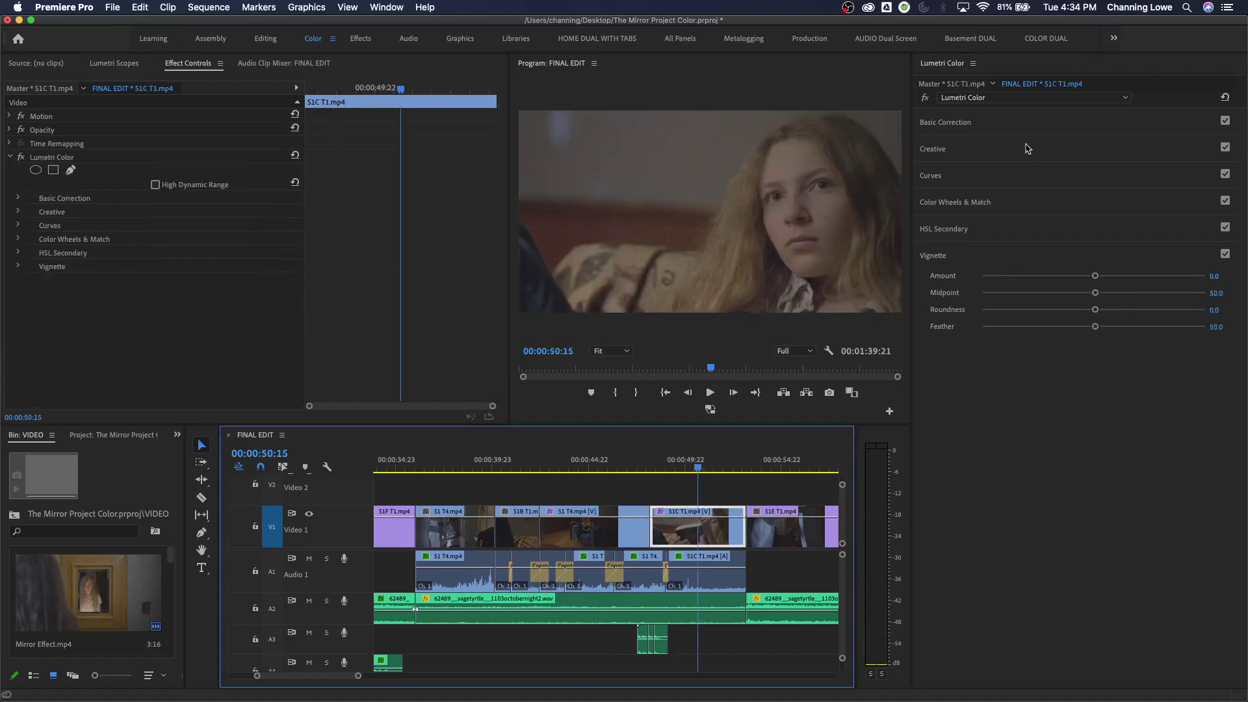
click(1017, 127)
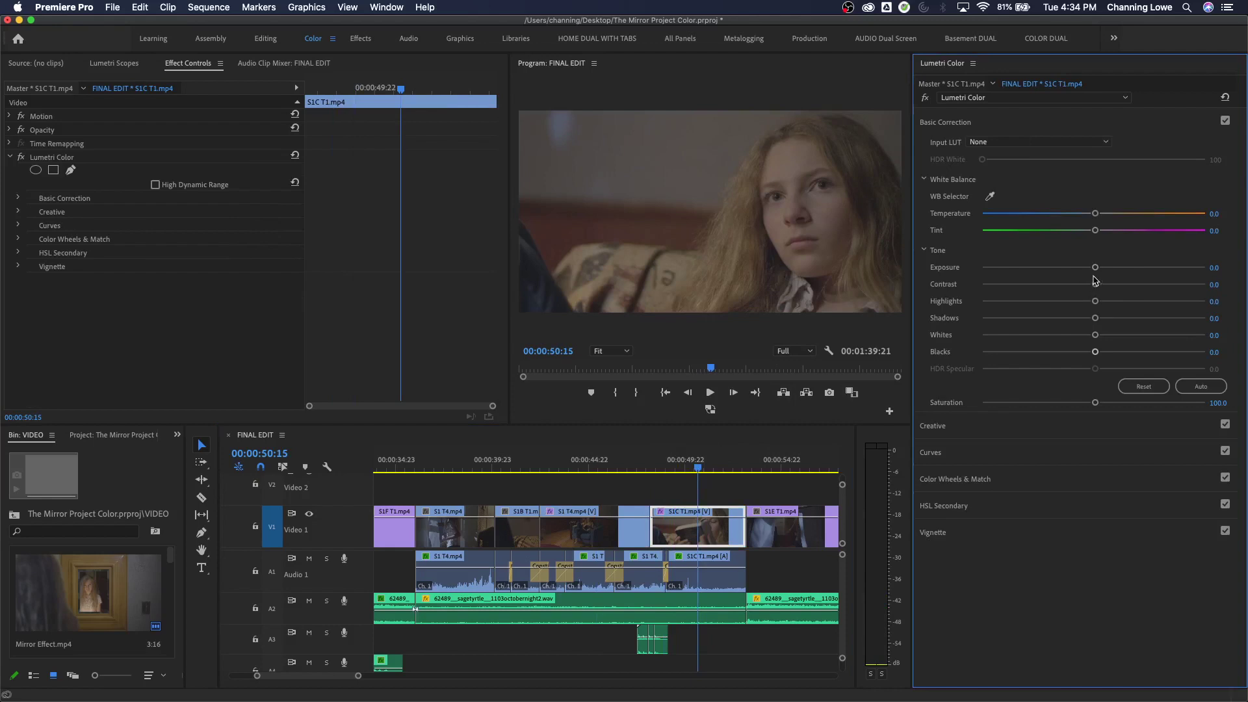
drag(1097, 281, 1213, 300)
Vignette S1C T1.mp4 with amount -1.3, midpoint 38.4, roundness 41.3 and feather 100.0, and compare the shot without and with it.
click(1028, 533)
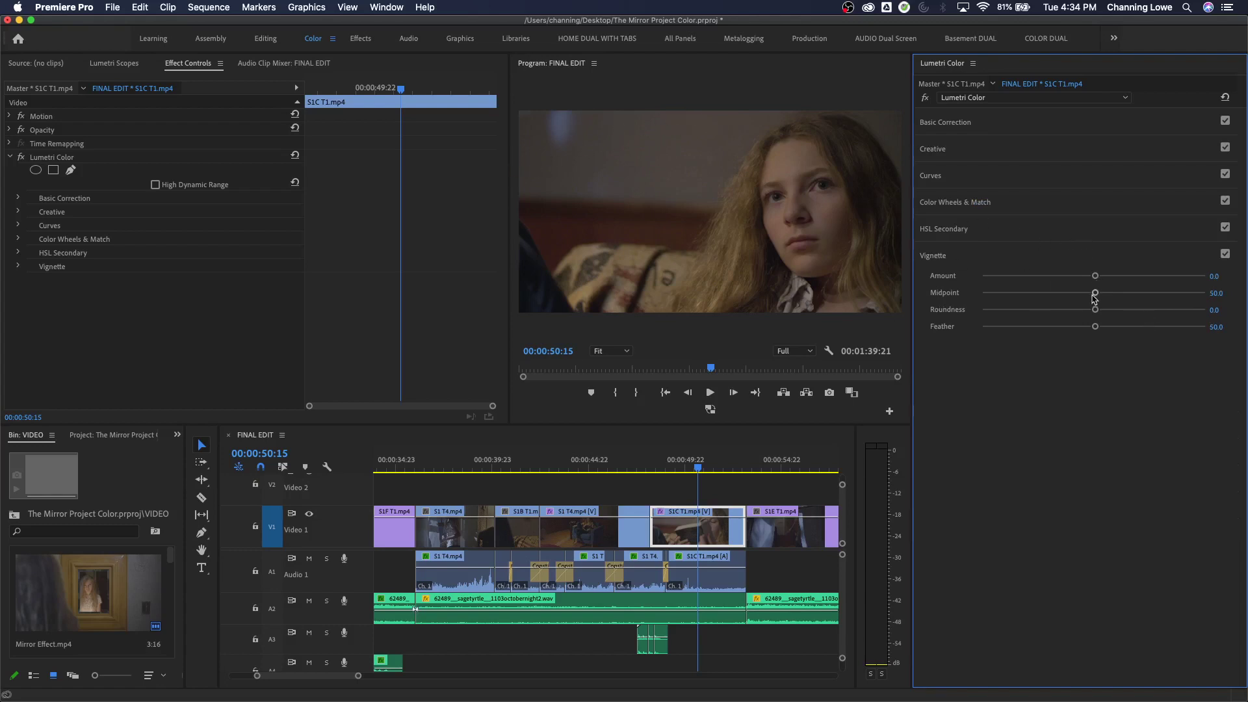
drag(1095, 276, 1044, 278)
drag(1101, 327, 1208, 335)
drag(1094, 310, 1068, 303)
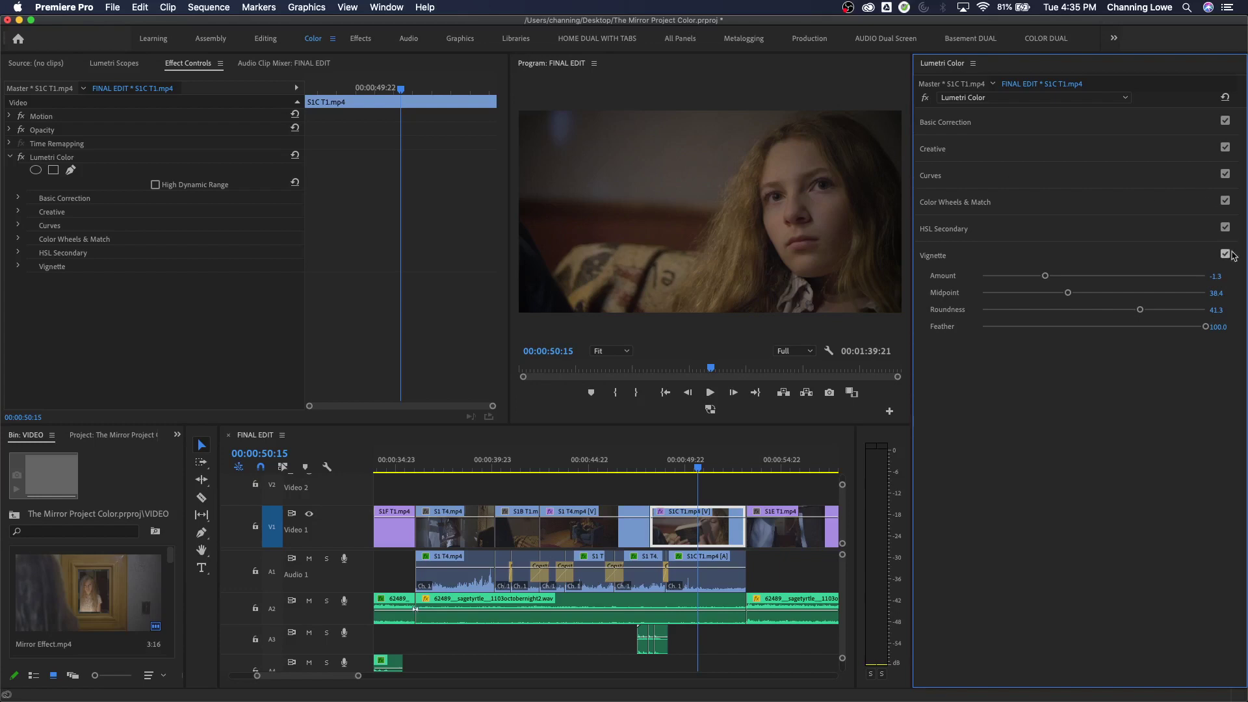
click(1226, 256)
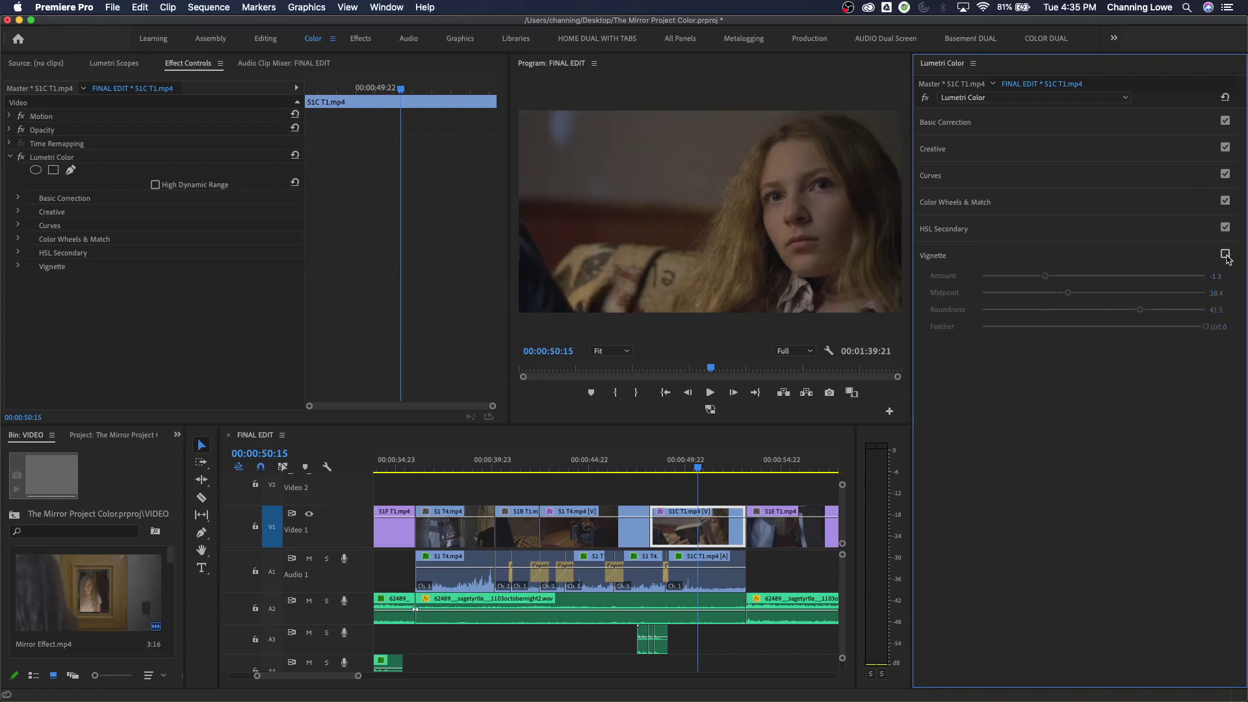
click(1226, 255)
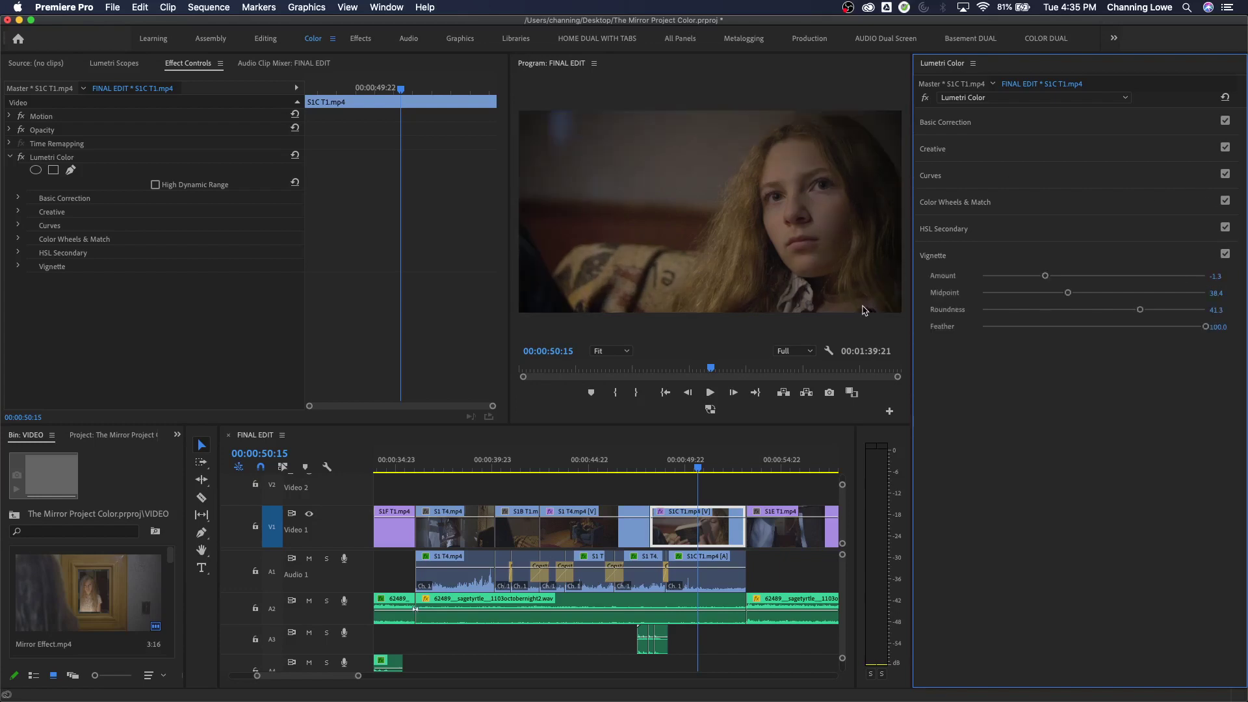